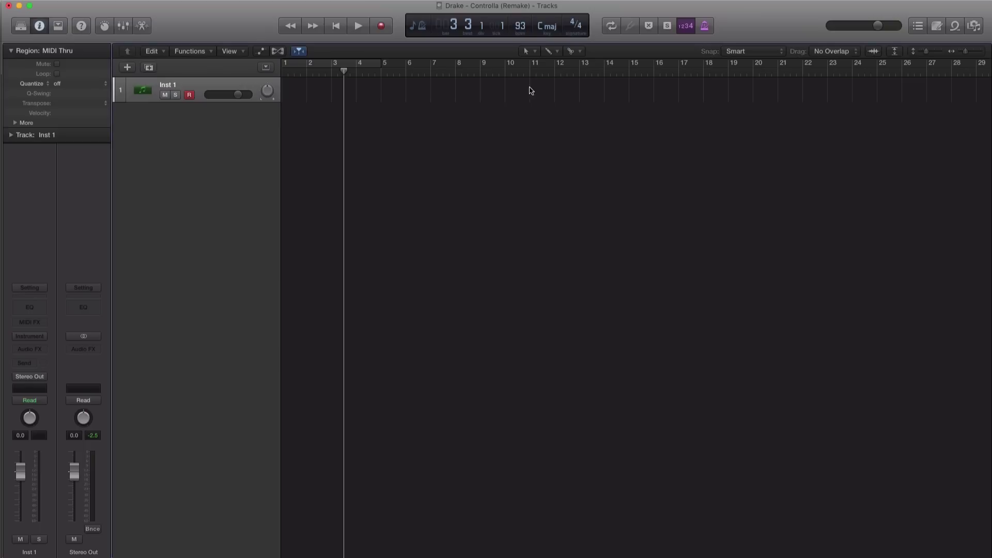
# Set the cycle range to bars 8 to 10 and load the Yamaha Grand Piano patch on the instrument track.
pyautogui.moveTo(458, 67); pyautogui.dragTo(505, 68)
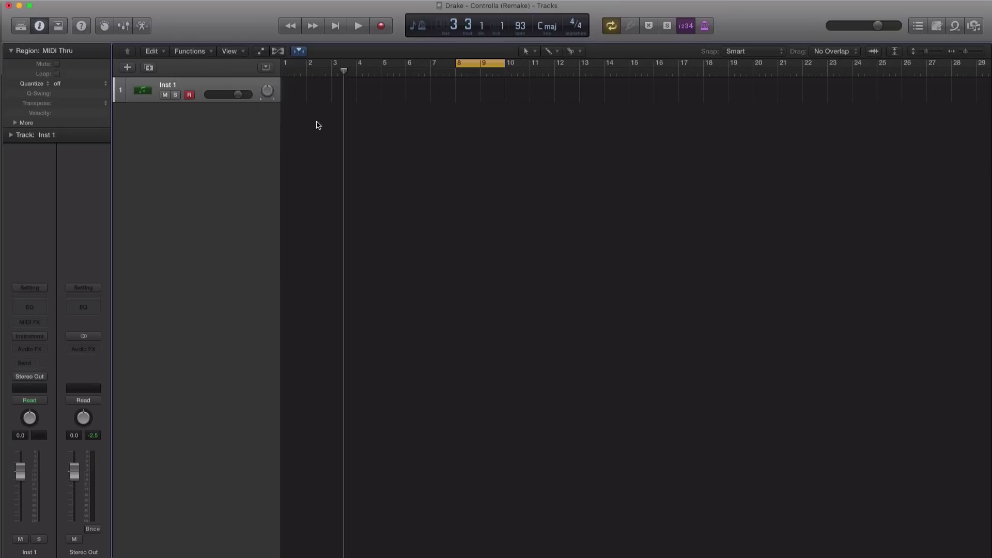
pyautogui.click(21, 26)
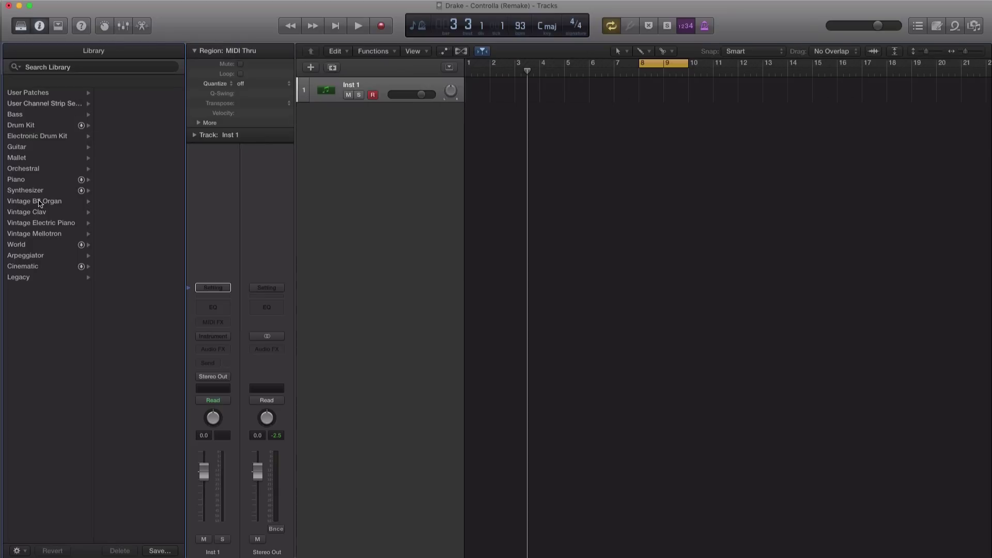
pyautogui.click(82, 180)
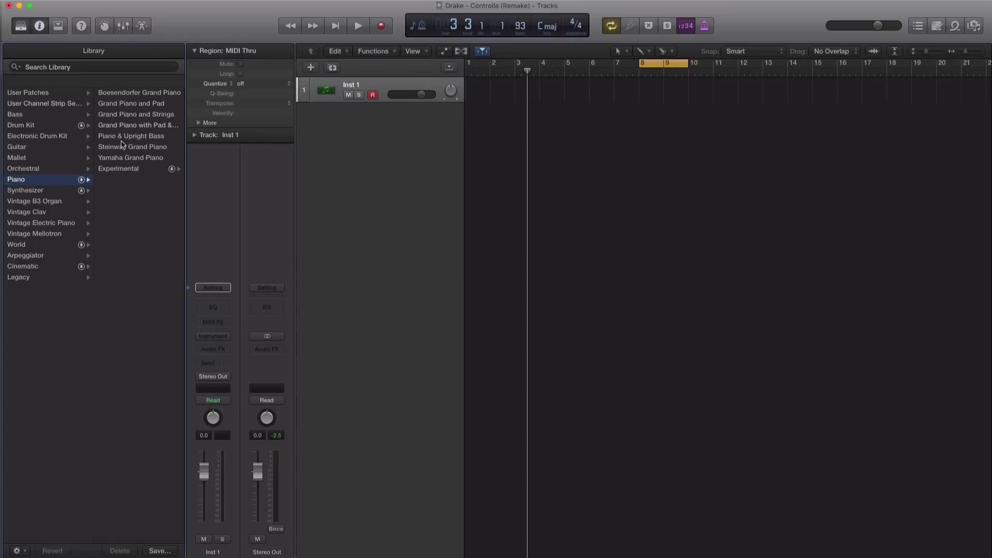
pyautogui.click(135, 158)
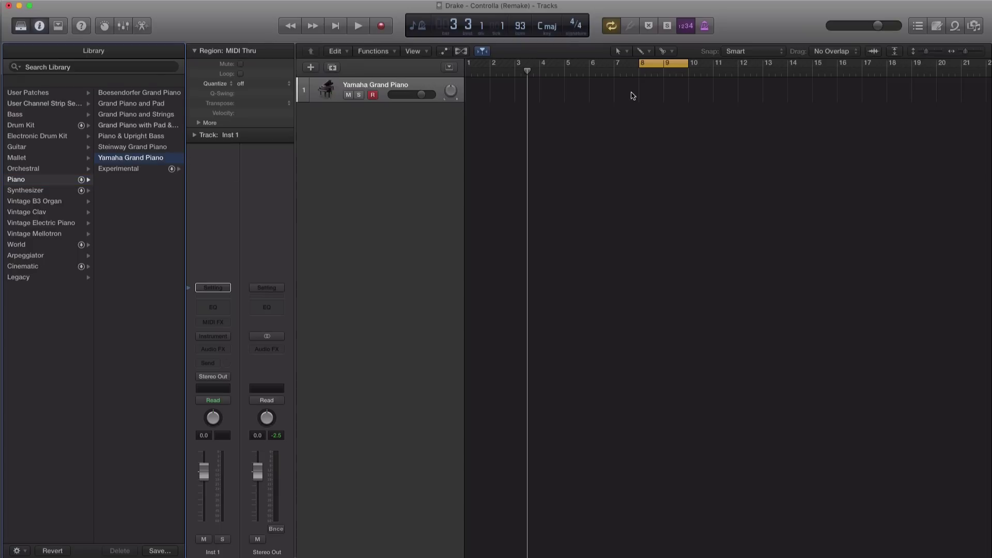
# Create a two-bar piano region spanning bars 8 to 10 and open it in the piano roll.
pyautogui.doubleClick(653, 95)
pyautogui.moveTo(662, 99); pyautogui.dragTo(689, 99)
pyautogui.press('e')
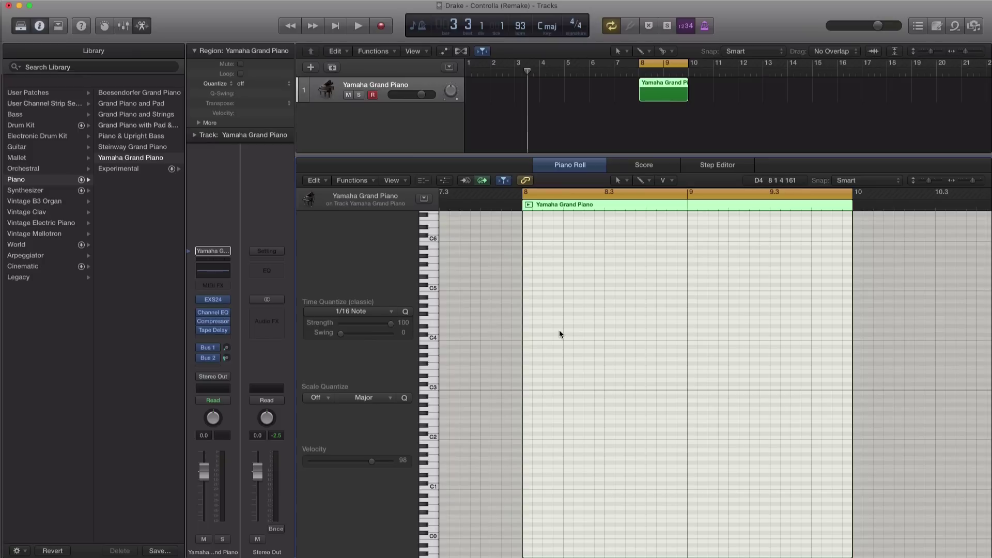
# Enter a short chord at bar 8 with the notes C#5, F#4, C#4, D#3 and D#2, auditioning it.
pyautogui.click(527, 285)
pyautogui.moveTo(536, 288); pyautogui.dragTo(532, 334)
pyautogui.press('space')
pyautogui.press('space')
pyautogui.moveTo(533, 335); pyautogui.dragTo(537, 423)
pyautogui.press('space')
# Copy the bar 8 chord to 8.3 and revoice its upper notes to C5, G#4 and D#4.
pyautogui.press('space')
pyautogui.press('space')
pyautogui.click(537, 424)
pyautogui.press('space')
pyautogui.press('space')
pyautogui.press('space')
pyautogui.moveTo(560, 443); pyautogui.dragTo(616, 326)
pyautogui.press('space')
pyautogui.press('space')
pyautogui.moveTo(616, 358); pyautogui.dragTo(617, 381)
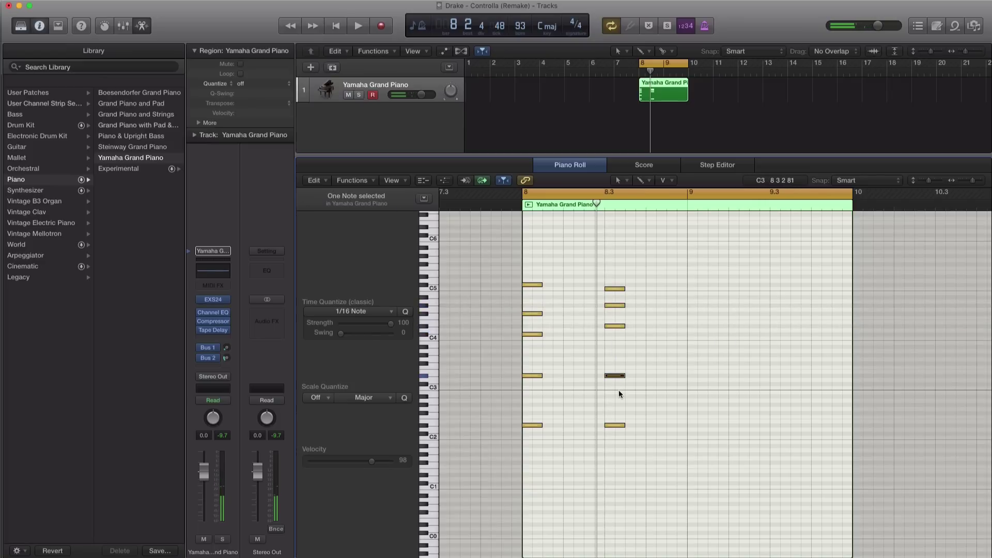
# Give the 8.3 chord an F2 bass, remove its D#3, and copy the chord to bar 9 an octave lower.
pyautogui.moveTo(614, 426); pyautogui.dragTo(692, 342)
pyautogui.press('space')
pyautogui.click(610, 417)
pyautogui.press('space')
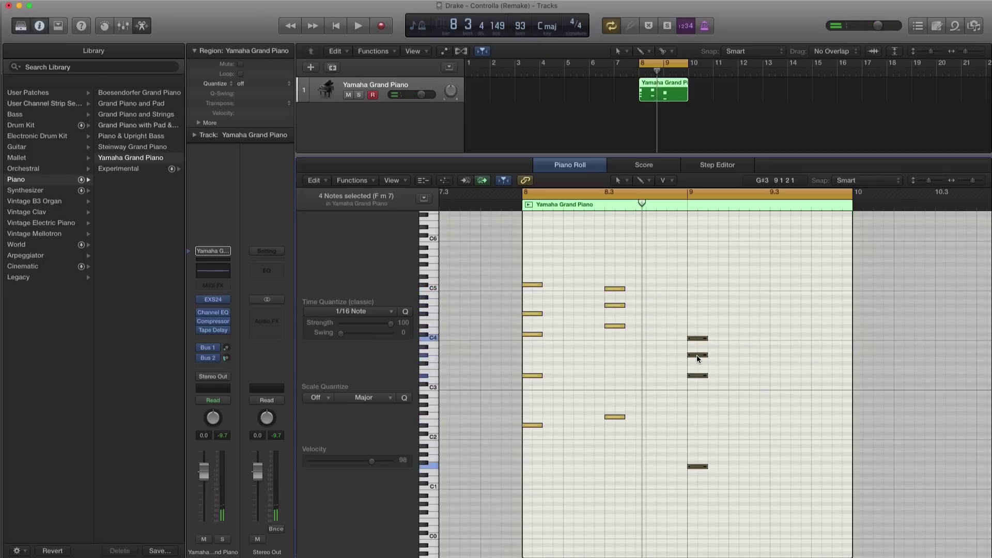
# Transpose the four-note chord at bar 9 up one semitone and audition it.
pyautogui.moveTo(691, 339); pyautogui.dragTo(694, 338)
pyautogui.press('space')
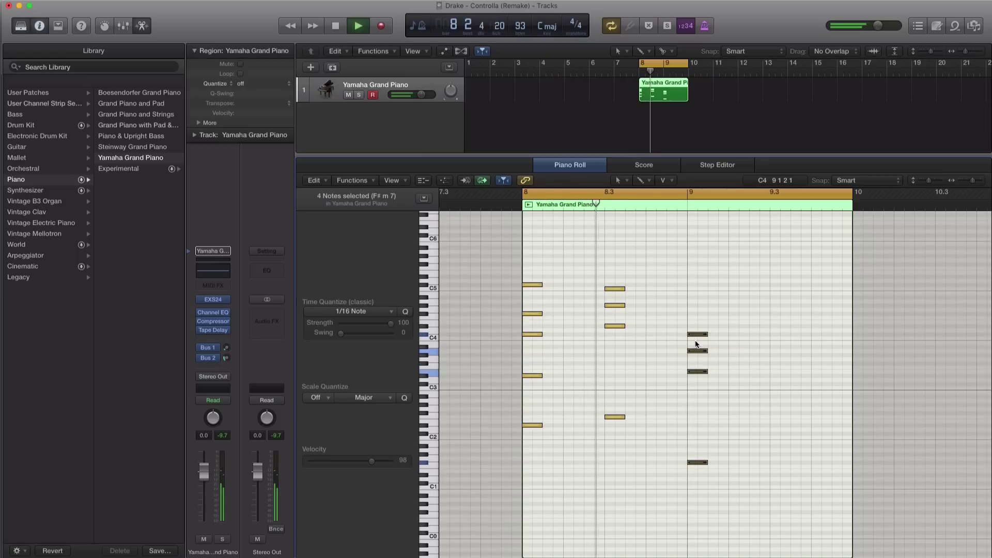
pyautogui.press('space')
pyautogui.click(709, 362)
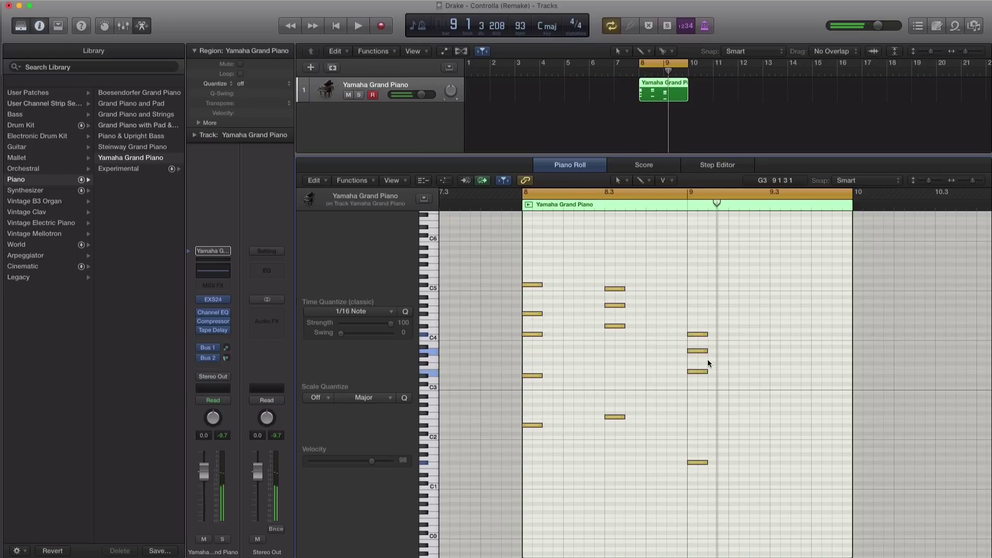
# Raise the top note of the bar 9 chord to F4 and loop bars 9 to 10 to audition it.
pyautogui.click(698, 335)
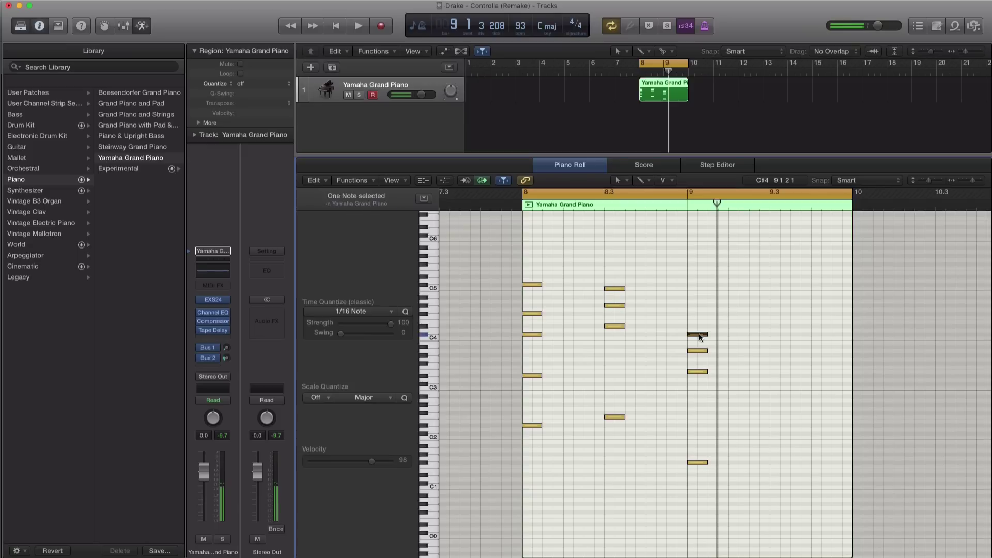
pyautogui.moveTo(699, 337); pyautogui.dragTo(701, 323)
pyautogui.click(689, 196)
pyautogui.moveTo(689, 196); pyautogui.dragTo(852, 205)
pyautogui.press('space')
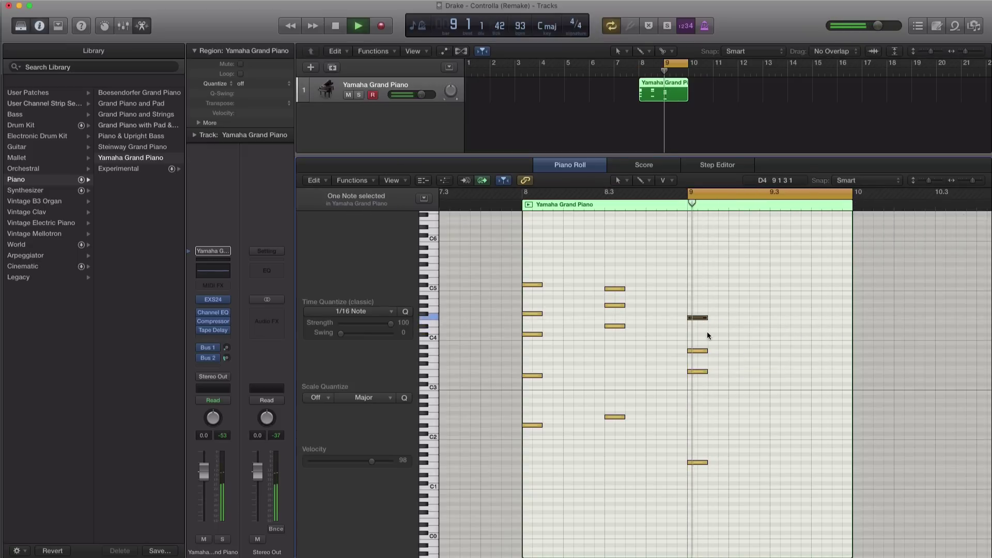
pyautogui.press('space')
# Raise the other three notes of the bar 9 chord to C#4, A#3 and A#1, auditioning the changes.
pyautogui.moveTo(698, 351); pyautogui.dragTo(704, 336)
pyautogui.press('space')
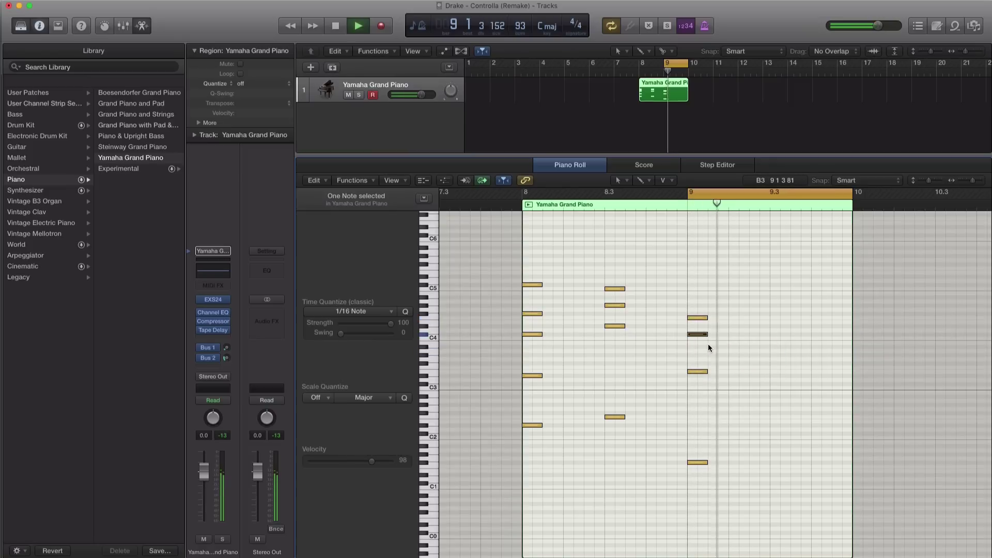
pyautogui.press('space')
pyautogui.moveTo(696, 371); pyautogui.dragTo(700, 352)
pyautogui.press('space')
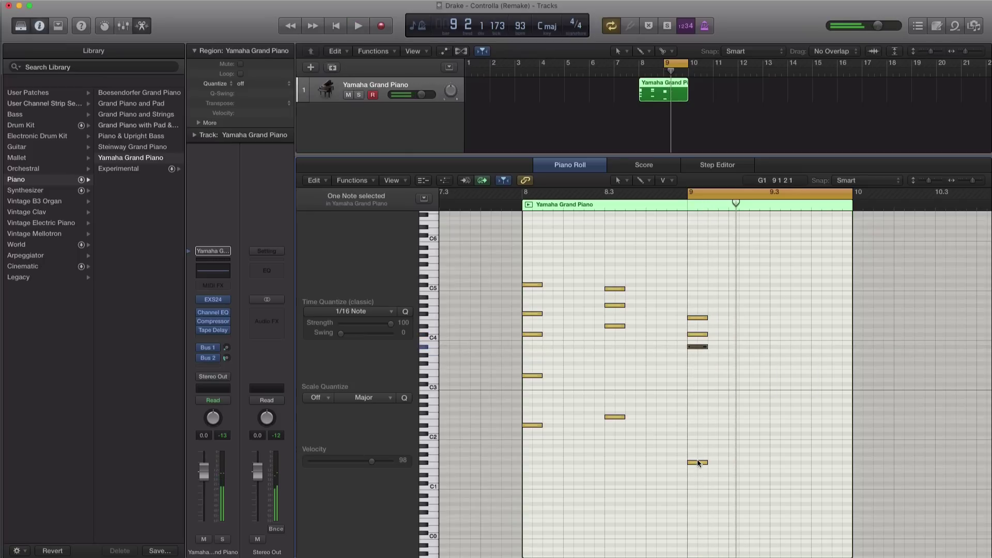
pyautogui.moveTo(696, 462); pyautogui.dragTo(696, 447)
pyautogui.press('space')
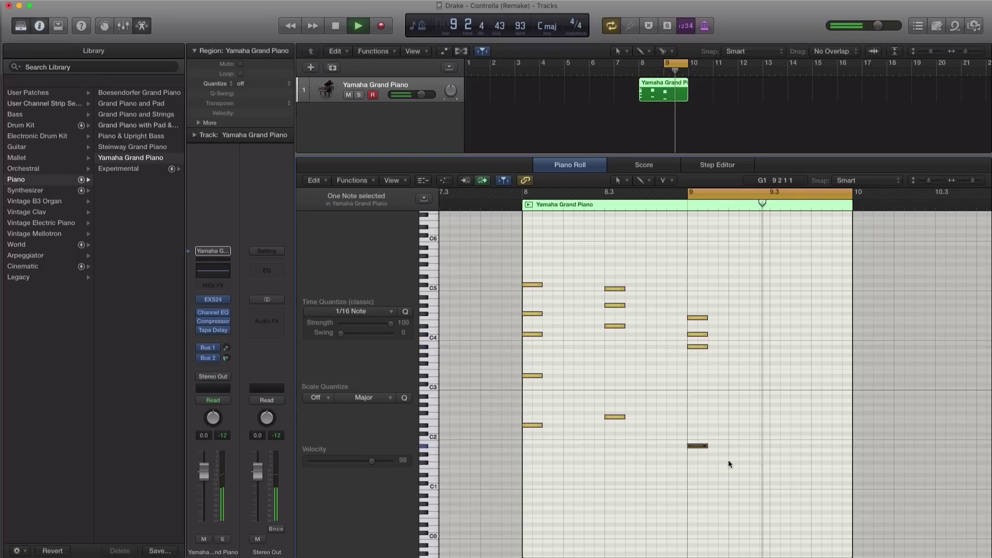
pyautogui.press('space')
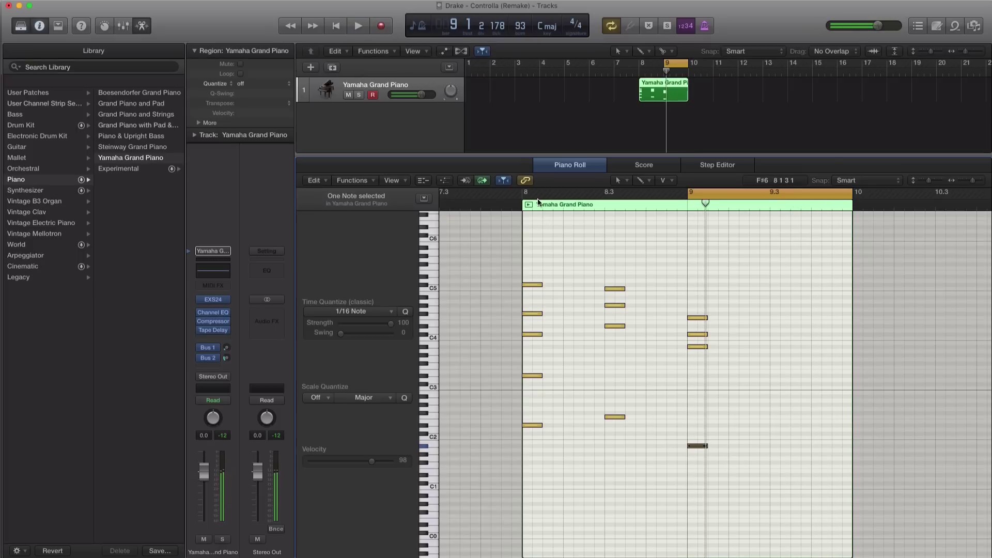
# Set the cycle range back to bars 8 to 10 and play through the three chords.
pyautogui.moveTo(526, 200); pyautogui.dragTo(843, 206)
pyautogui.press('space')
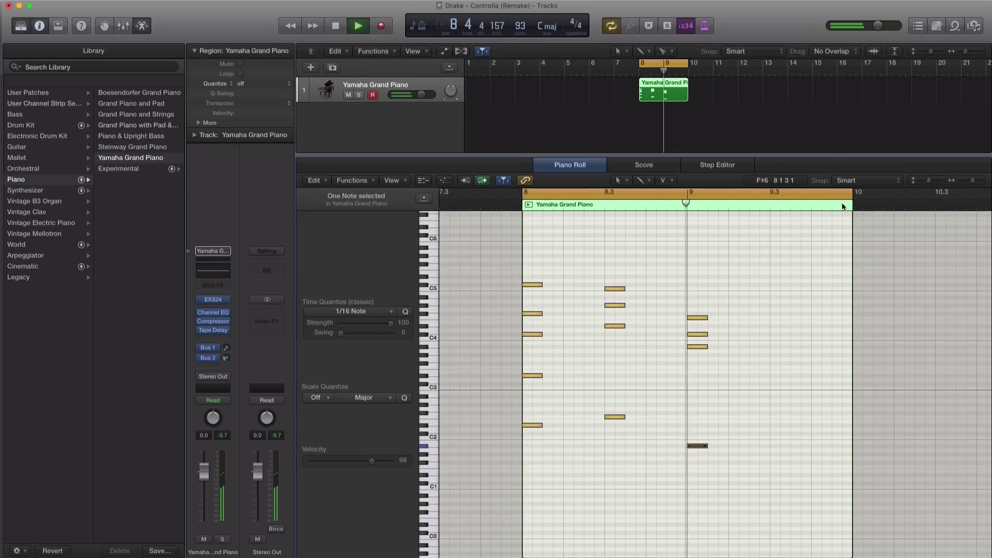
pyautogui.press('space')
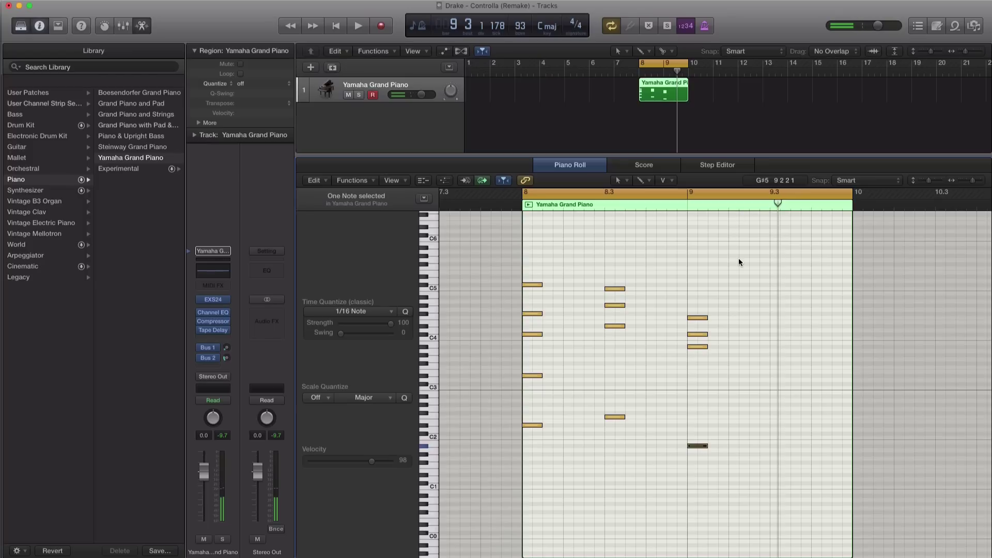
# Copy the bar 9 chord to 9.3, then loop bars 9 to 10 and audition both chords.
pyautogui.moveTo(727, 488); pyautogui.dragTo(782, 319)
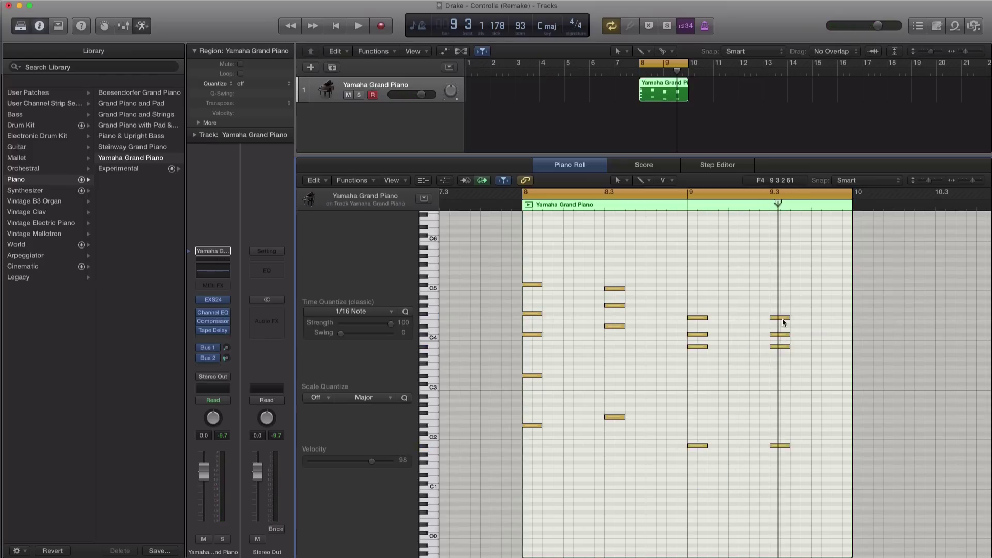
pyautogui.click(693, 194)
pyautogui.moveTo(693, 194); pyautogui.dragTo(838, 200)
pyautogui.press('space')
pyautogui.press('space')
# Raise the upper three notes of the 9.3 chord to A#4, F4 and C#4, auditioning the changes.
pyautogui.moveTo(781, 319); pyautogui.dragTo(781, 299)
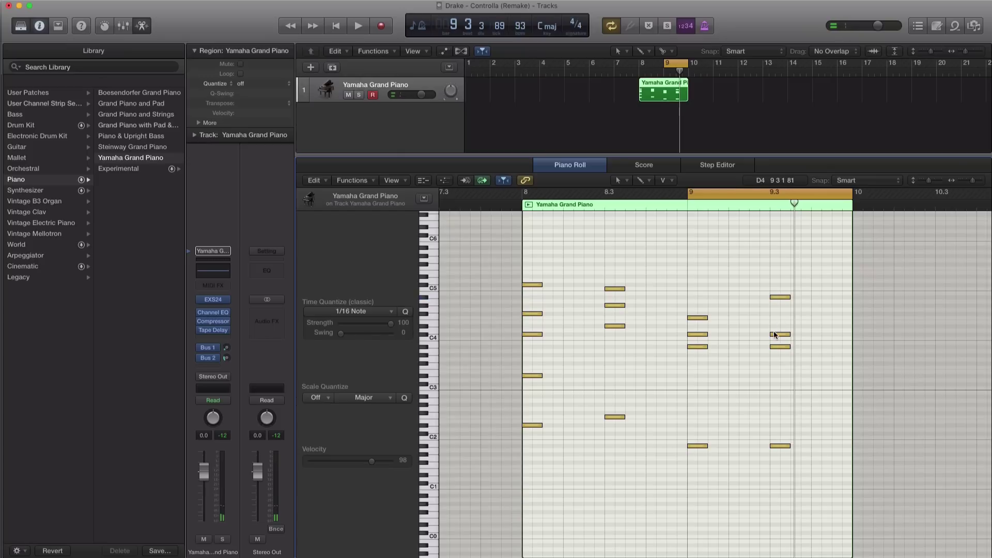
pyautogui.moveTo(778, 335); pyautogui.dragTo(779, 318)
pyautogui.press('space')
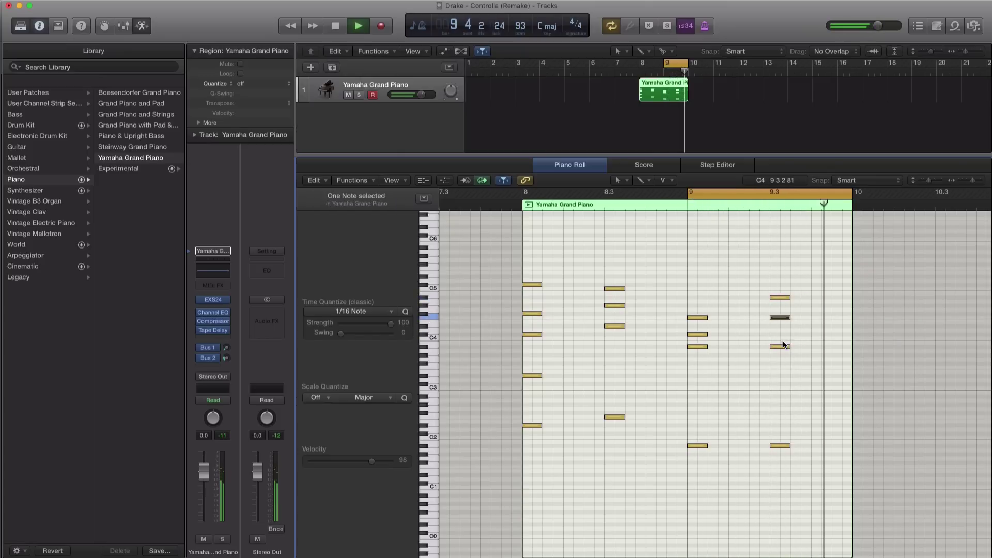
pyautogui.moveTo(781, 347); pyautogui.dragTo(780, 336)
pyautogui.press('space')
pyautogui.press('space')
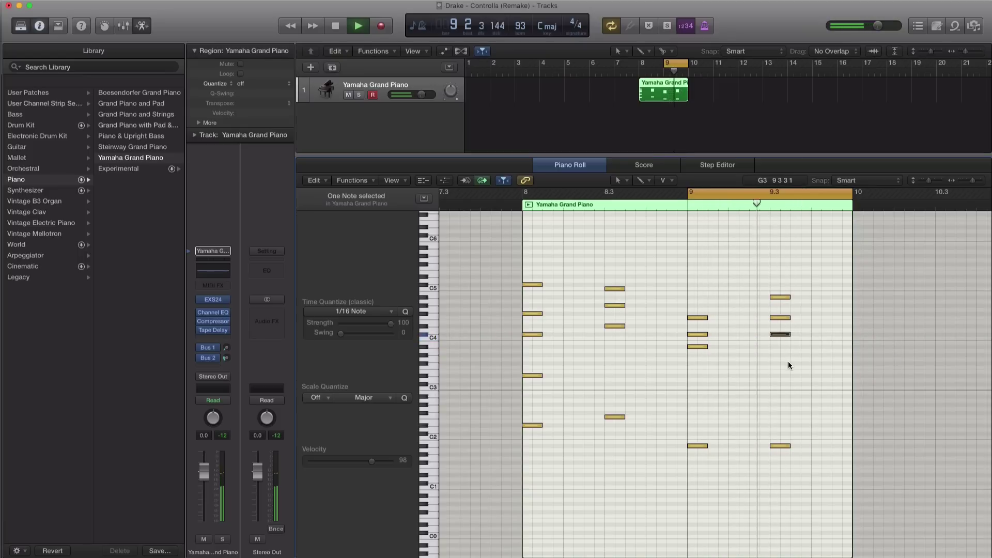
pyautogui.press('space')
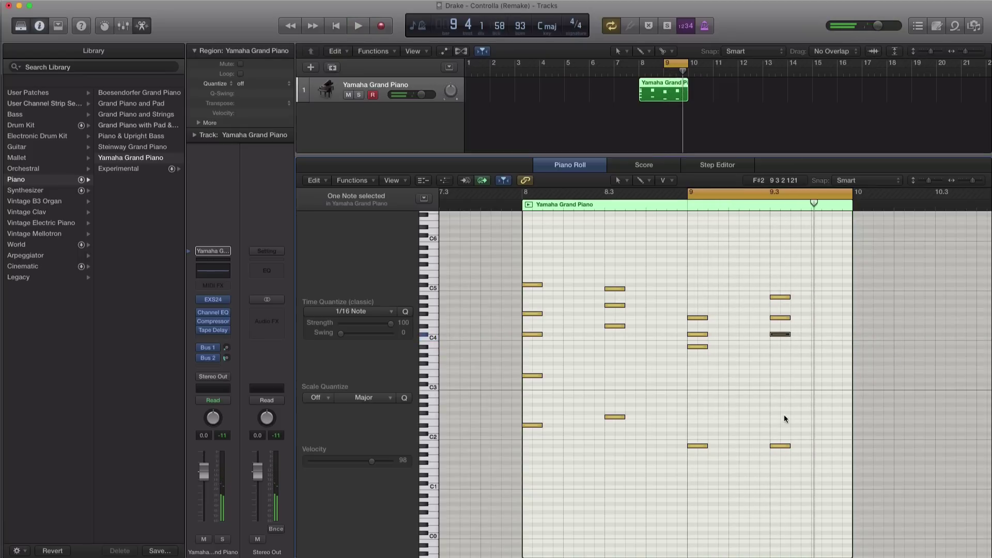
# Raise the bass note of the 9.3 chord to F3 and listen to the result.
pyautogui.moveTo(779, 443); pyautogui.dragTo(780, 366)
pyautogui.press('space')
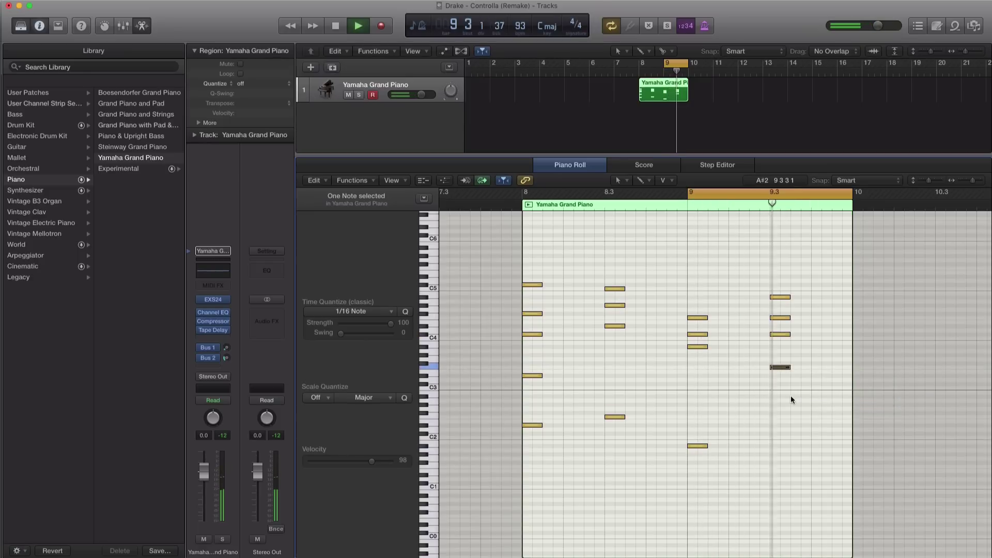
pyautogui.press('space')
pyautogui.press('space')
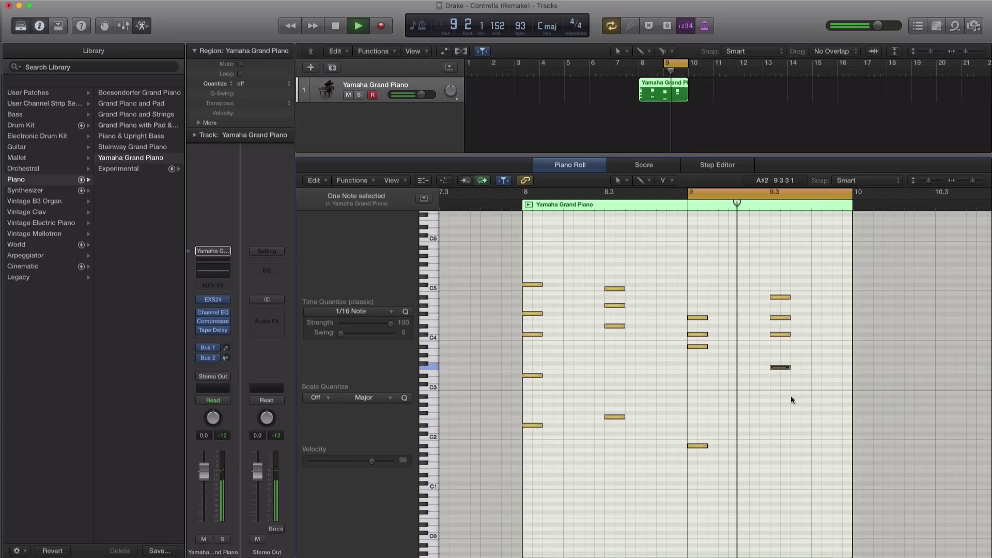
pyautogui.press('space')
# Copy the 9.3 chord to position 9 3 4 1, transpose the copy up five semitones and audition it.
pyautogui.moveTo(790, 389); pyautogui.dragTo(811, 299)
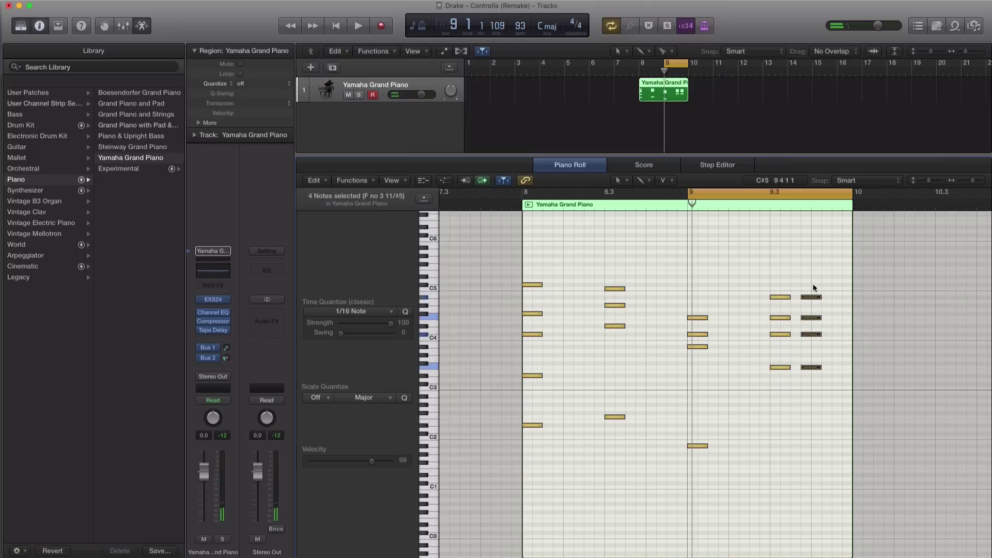
pyautogui.moveTo(822, 388); pyautogui.dragTo(809, 285)
pyautogui.press('space')
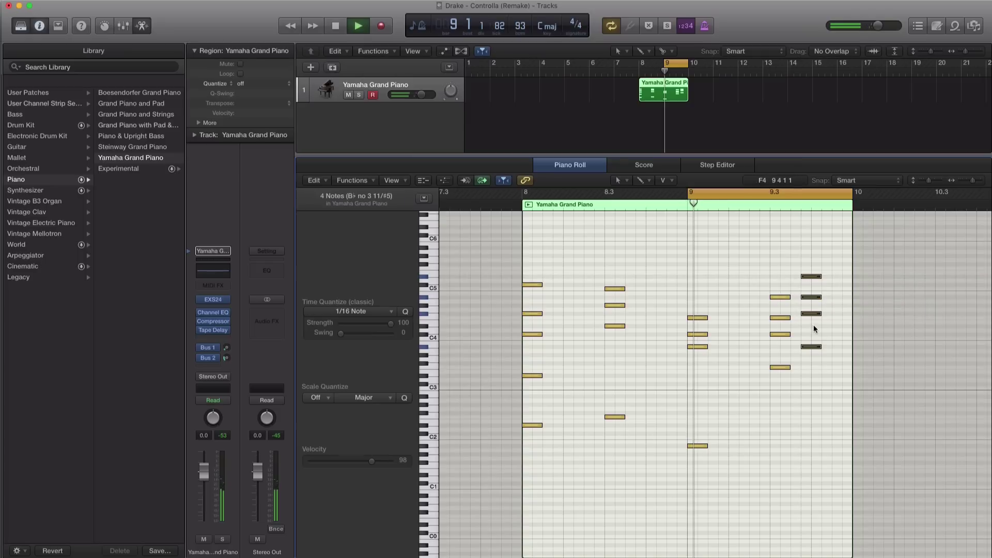
pyautogui.press('space')
# Lower the A#4 in the last chord to A4 and play it back.
pyautogui.click(811, 392)
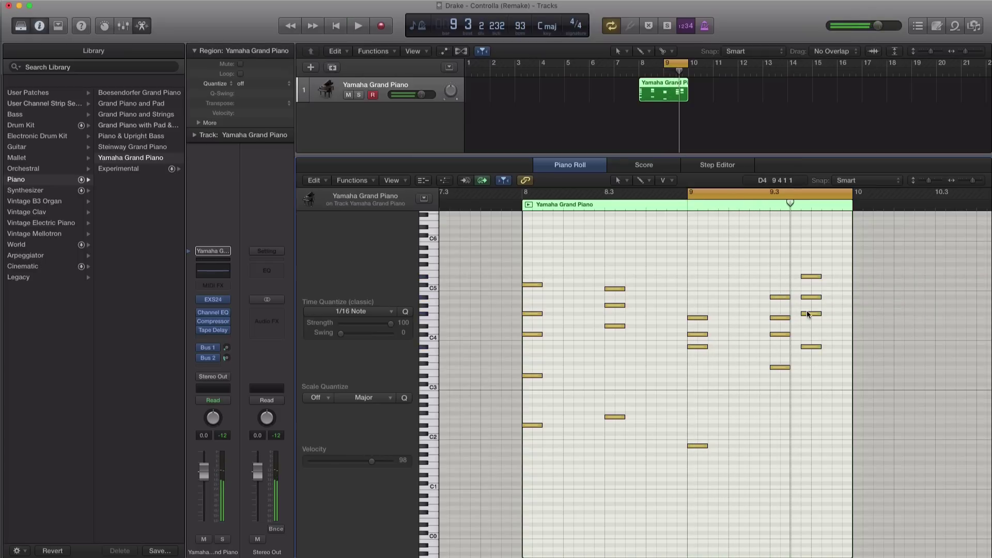
pyautogui.click(808, 302)
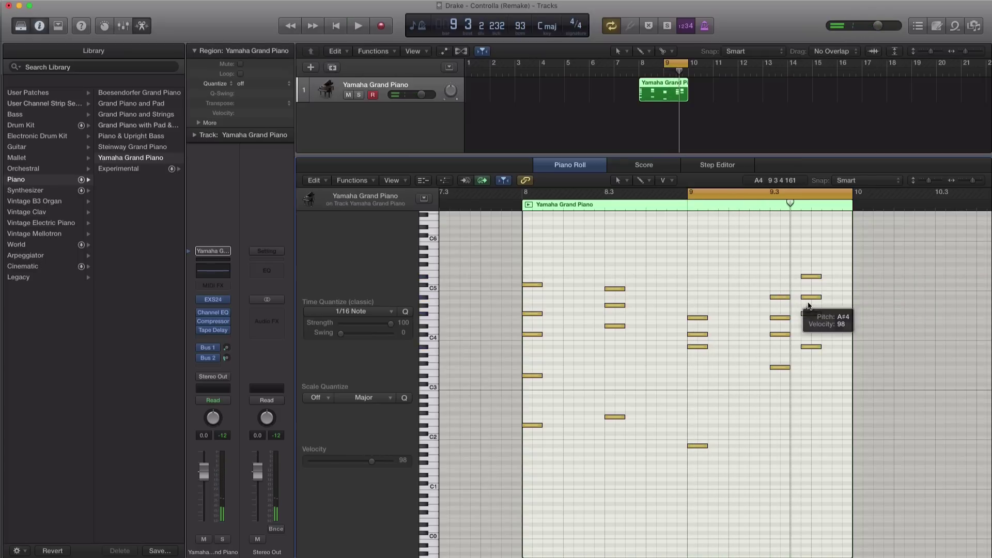
pyautogui.moveTo(809, 302); pyautogui.dragTo(813, 306)
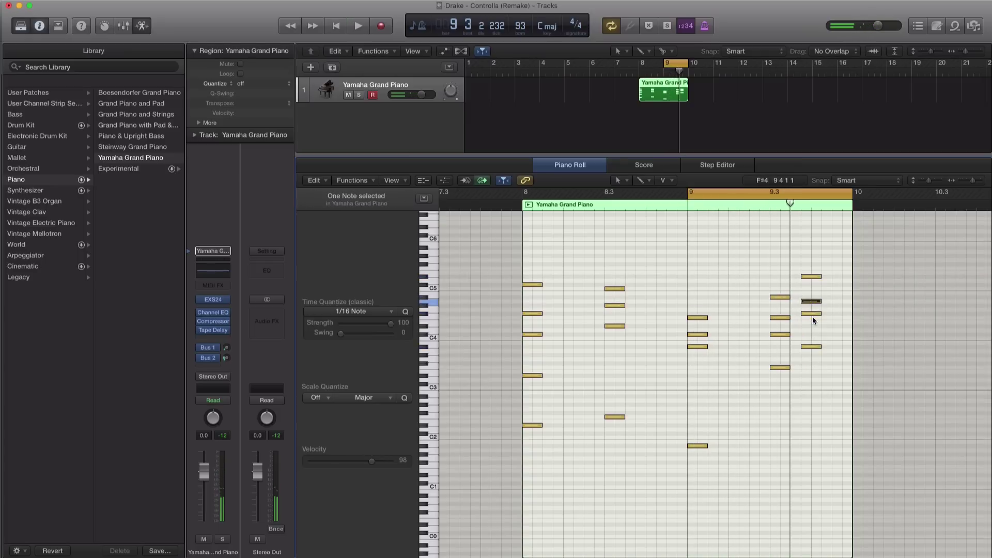
pyautogui.click(815, 313)
pyautogui.press('space')
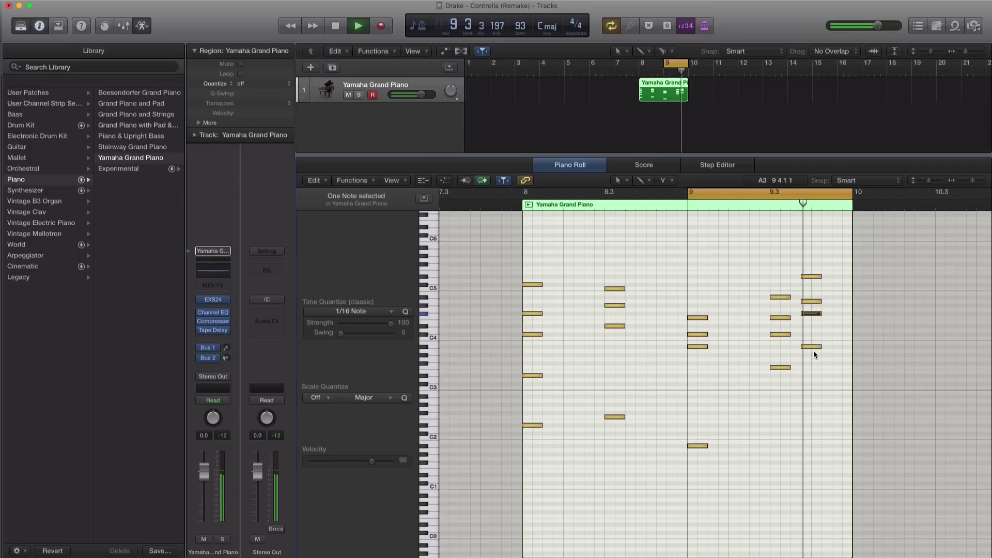
pyautogui.press('space')
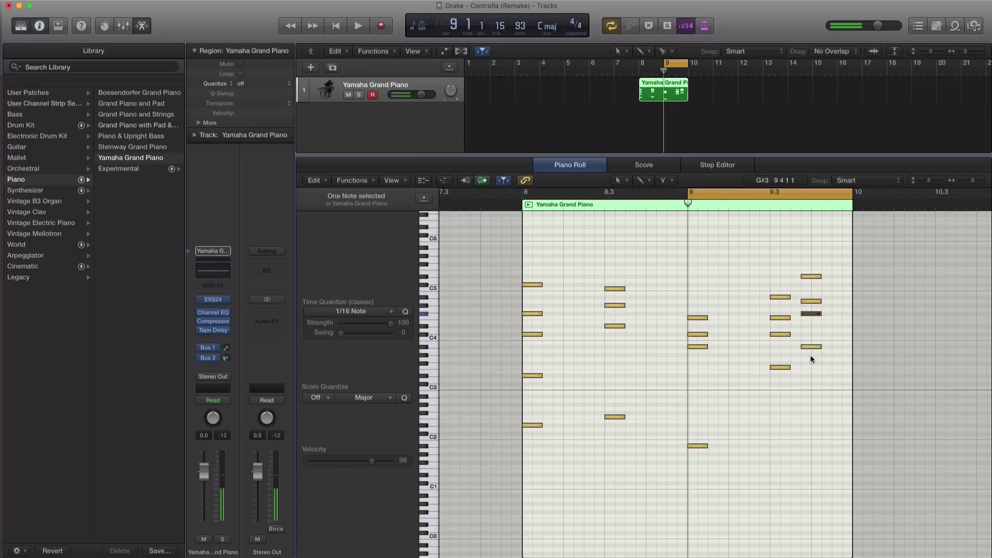
# Lower the bottom note of the last chord to F3 and audition the loop.
pyautogui.moveTo(810, 347); pyautogui.dragTo(811, 368)
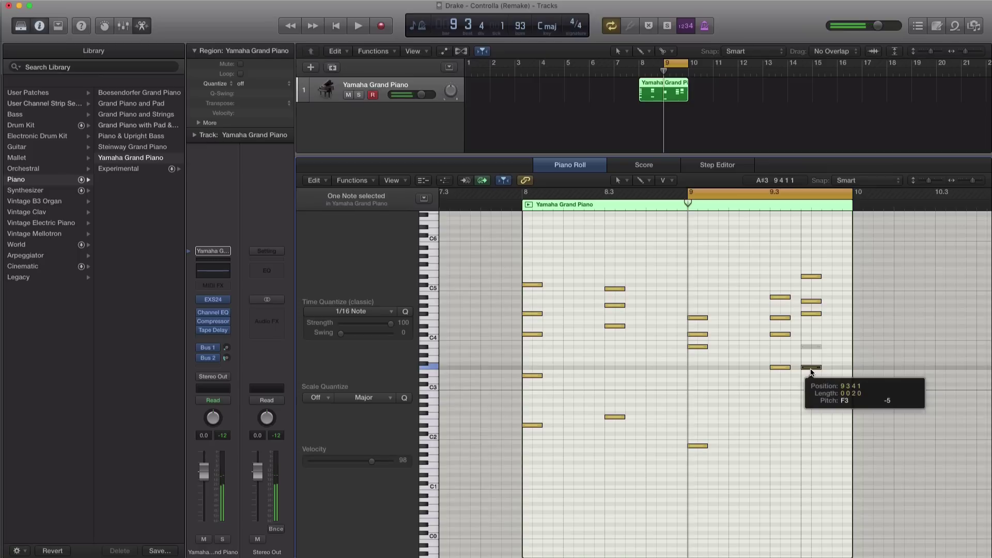
pyautogui.moveTo(811, 371); pyautogui.dragTo(811, 371)
pyautogui.press('space')
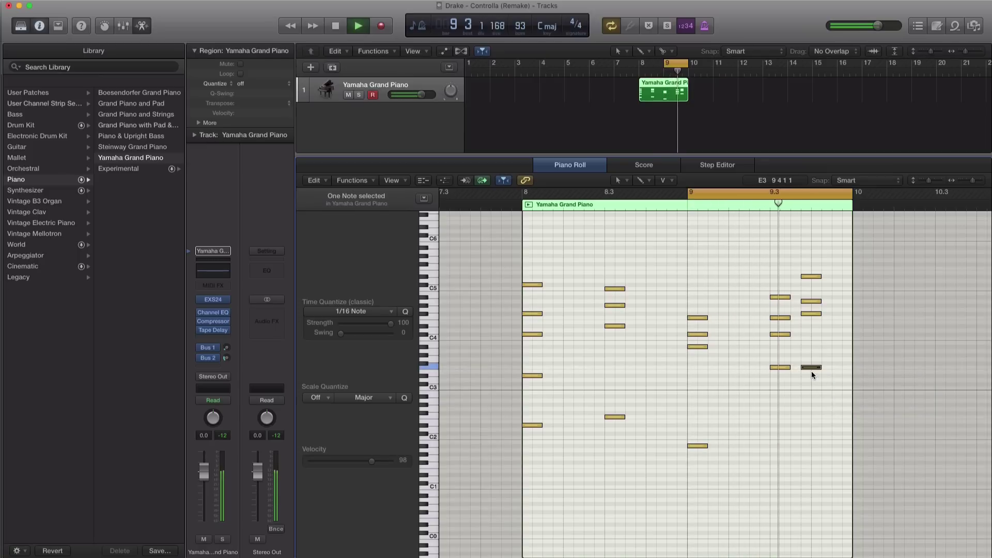
pyautogui.press('space')
pyautogui.press('space')
pyautogui.press('space')
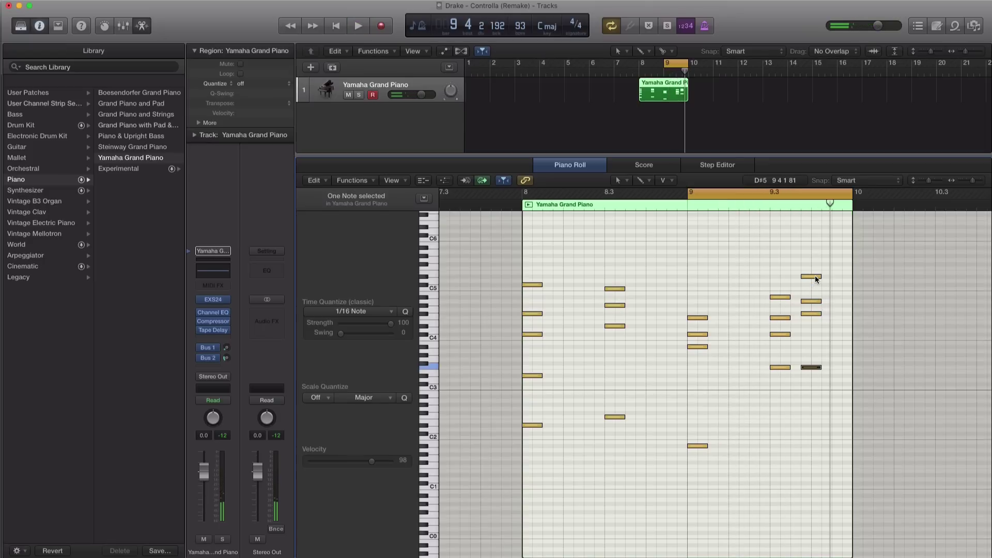
# Move the top three notes of the last chord down together to G#4, D4 and B3 and audition them.
pyautogui.moveTo(819, 283)
pyautogui.moveTo(829, 336); pyautogui.dragTo(822, 309)
pyautogui.press('space')
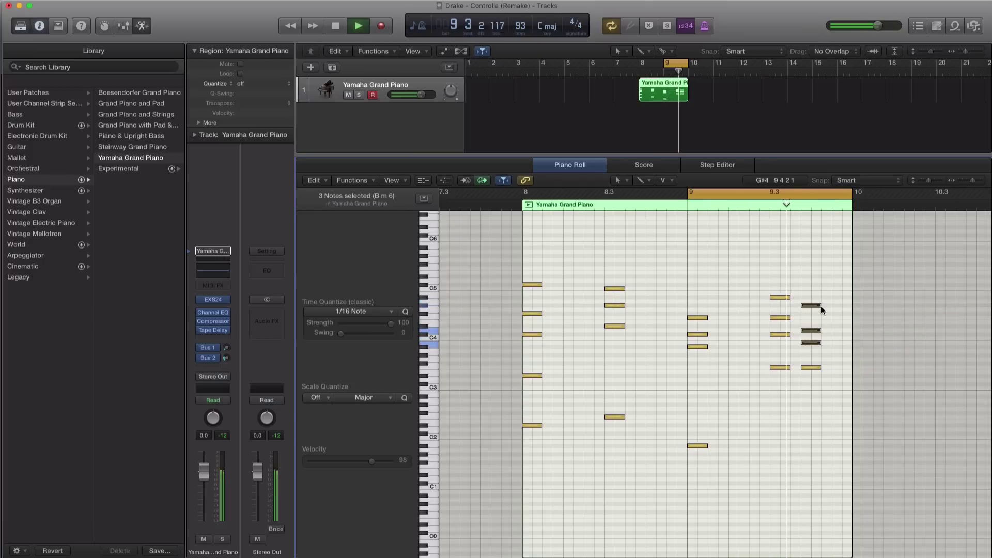
# Raise the D4 in the last chord to D#4 and audition the loop.
pyautogui.press('space')
pyautogui.press('space')
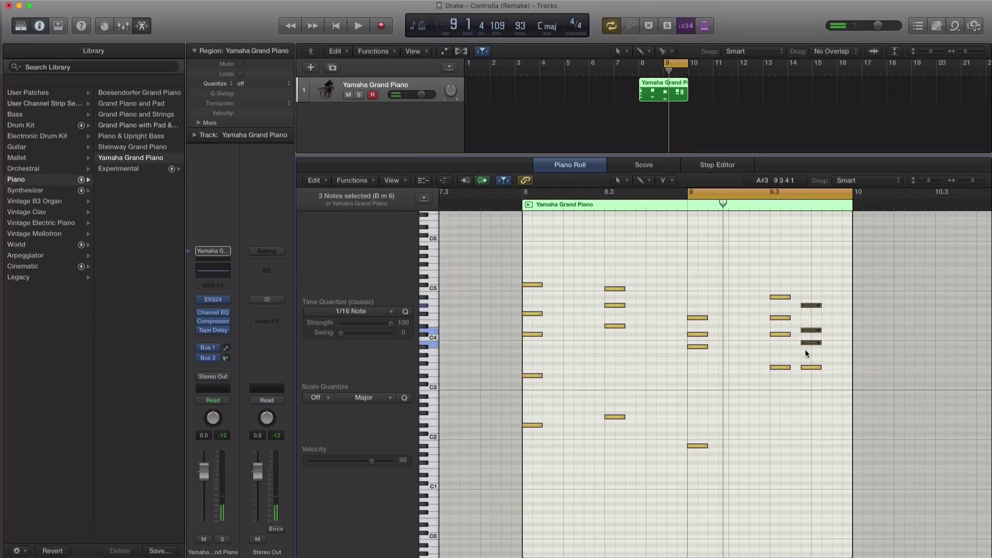
pyautogui.press('space')
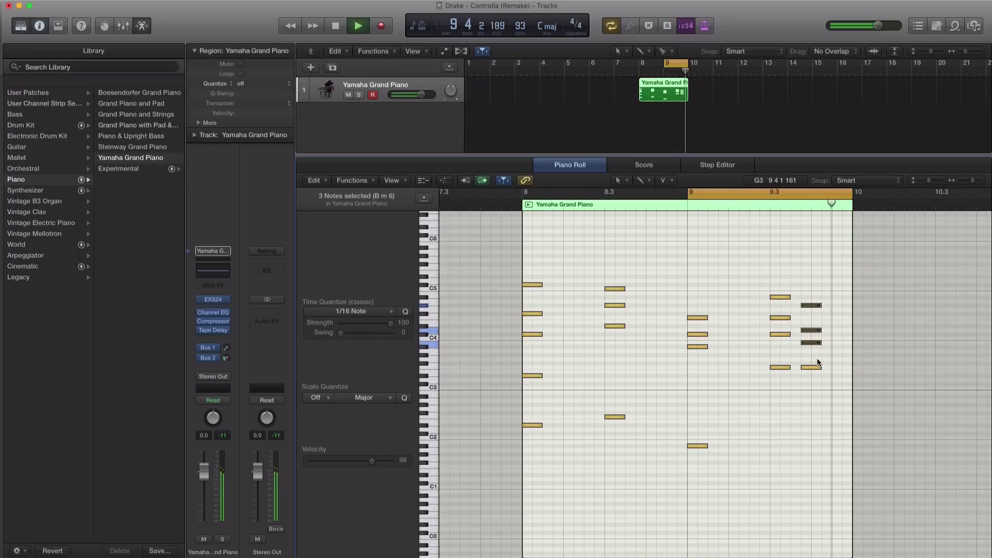
pyautogui.press('space')
pyautogui.click(815, 335)
pyautogui.moveTo(815, 330); pyautogui.dragTo(816, 327)
pyautogui.press('space')
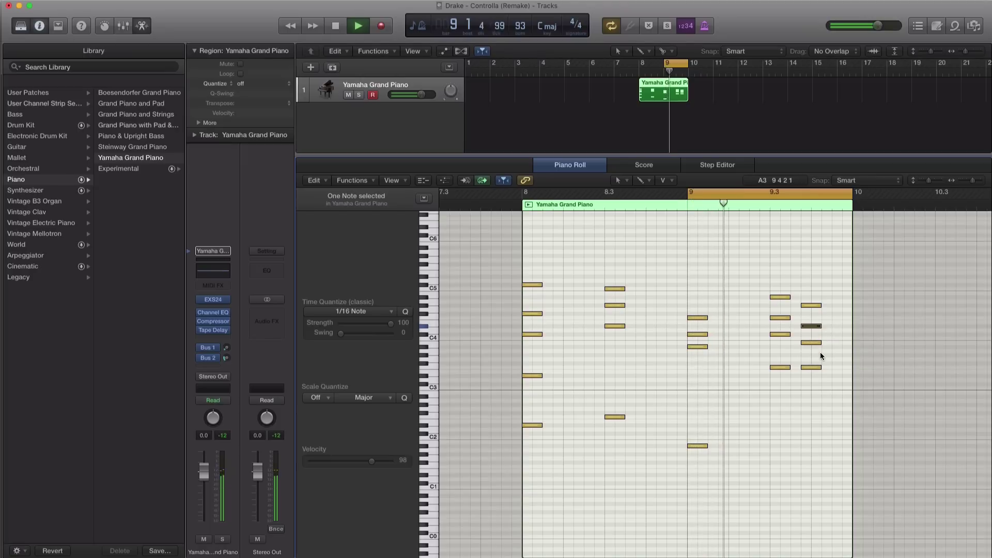
pyautogui.press('space')
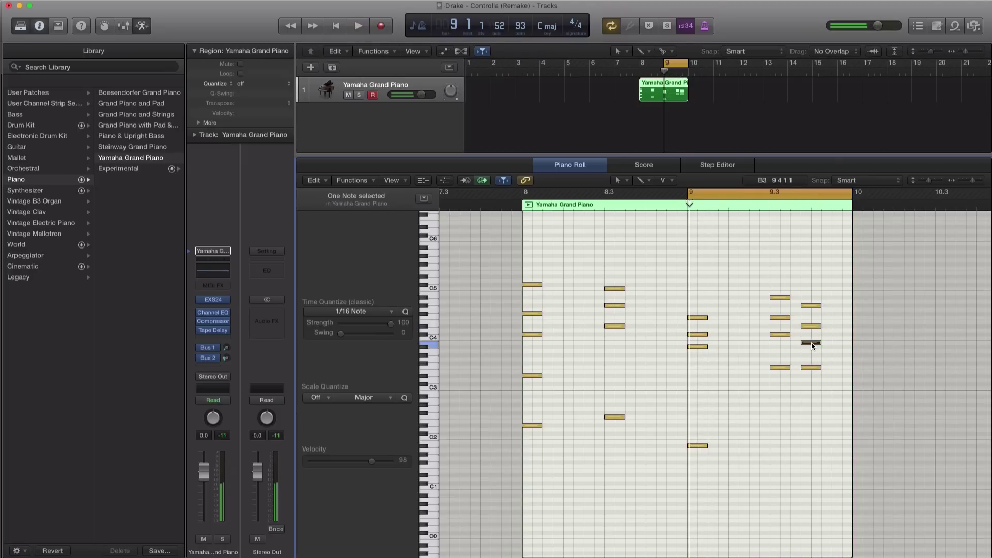
# Move the B3 in the last chord down to F2 and play the loop back.
pyautogui.click(812, 342)
pyautogui.moveTo(813, 346); pyautogui.dragTo(813, 420)
pyautogui.press('space')
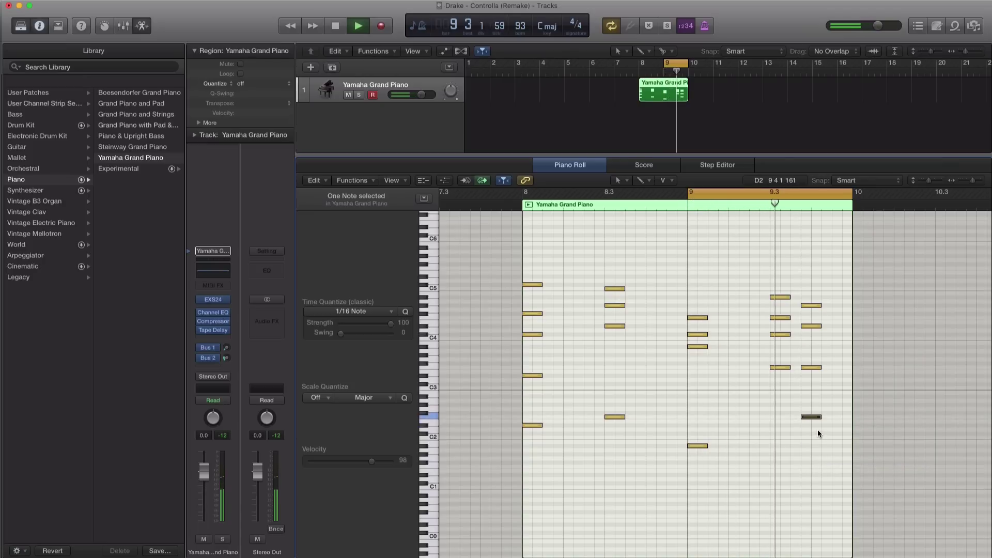
pyautogui.press('space')
pyautogui.press('space')
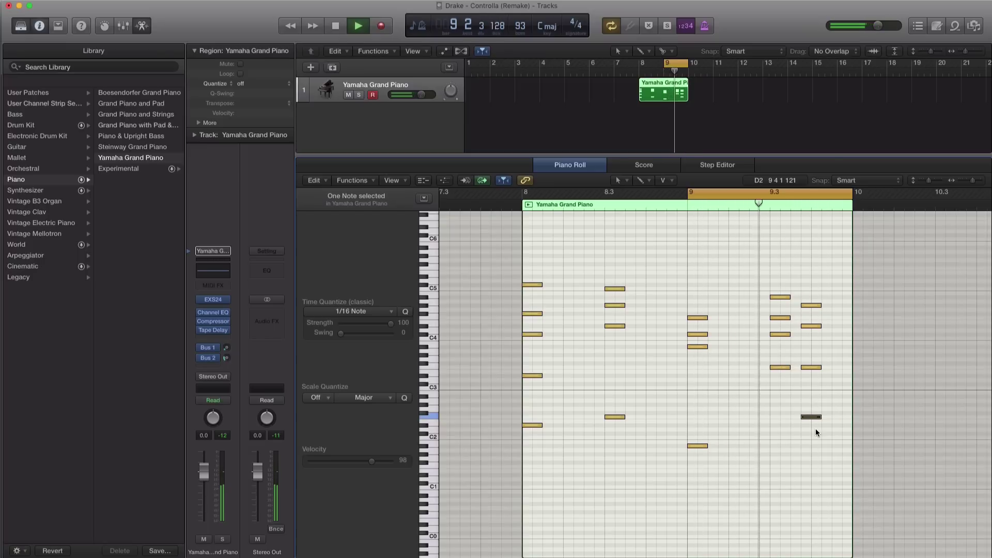
pyautogui.press('space')
# Copy the last chord to position 9 4 3 1 and revoice the copy to C#2, C#3, D#4 and C5.
pyautogui.moveTo(819, 449); pyautogui.dragTo(843, 292)
pyautogui.click(844, 322)
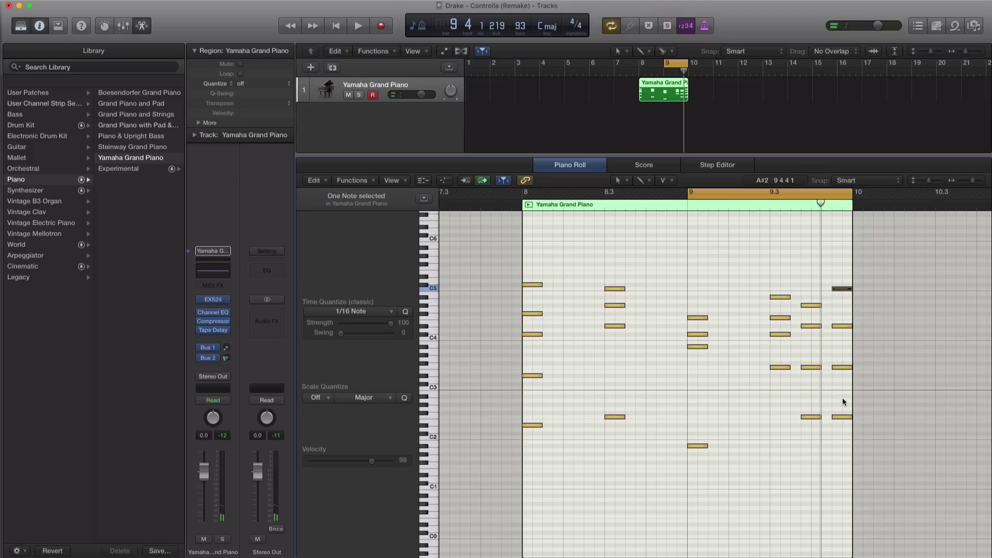
pyautogui.moveTo(840, 369); pyautogui.dragTo(840, 387)
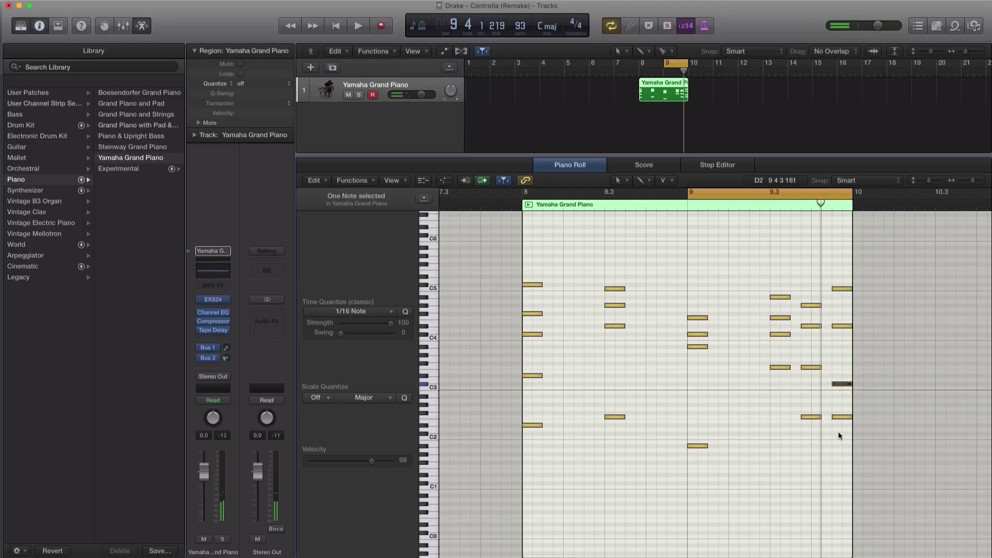
pyautogui.click(839, 418)
pyautogui.moveTo(840, 422); pyautogui.dragTo(843, 436)
pyautogui.press('space')
pyautogui.click(843, 434)
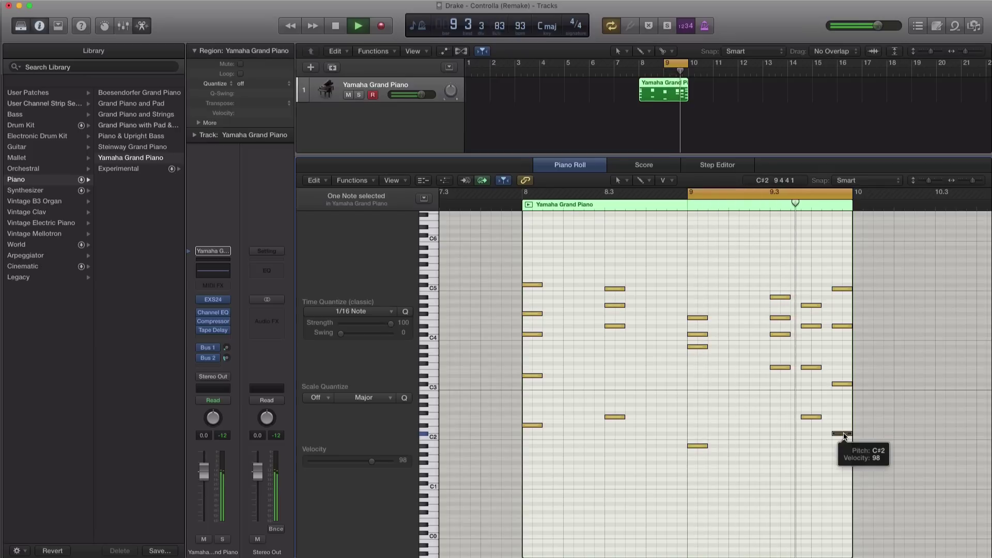
pyautogui.press('space')
# Set the cycle range from bar 8 to bar 10 and play the whole chord progression.
pyautogui.moveTo(523, 195); pyautogui.dragTo(854, 196)
pyautogui.press('space')
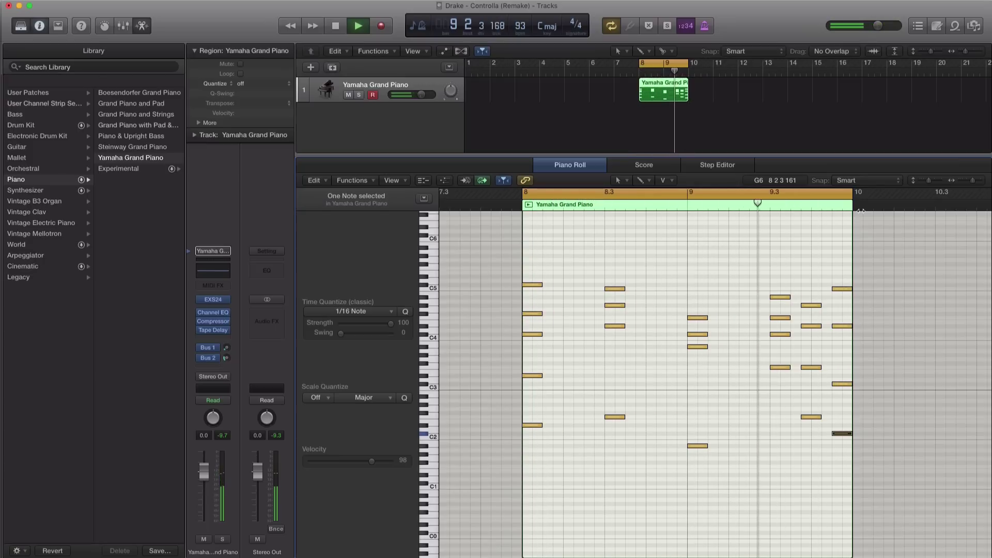
pyautogui.press('space')
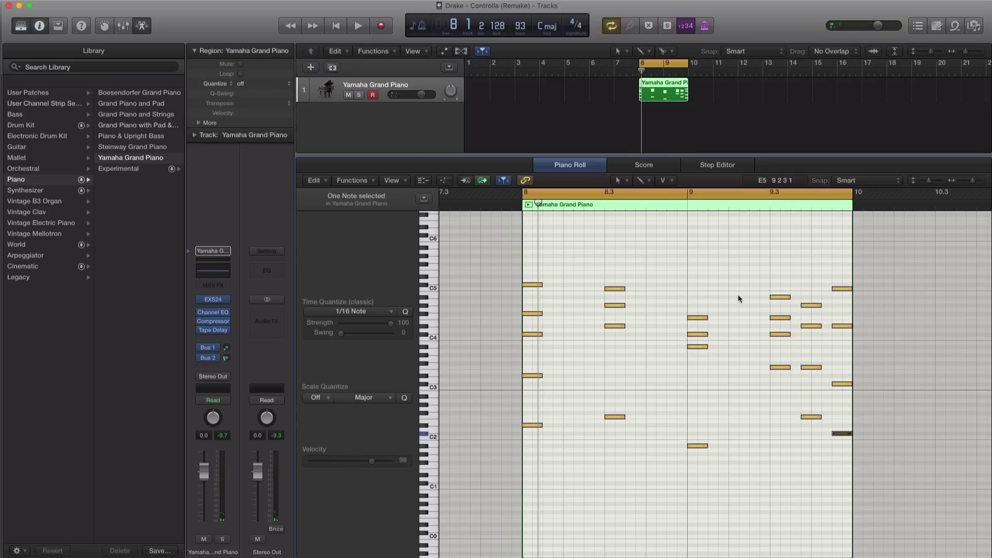
pyautogui.press('space')
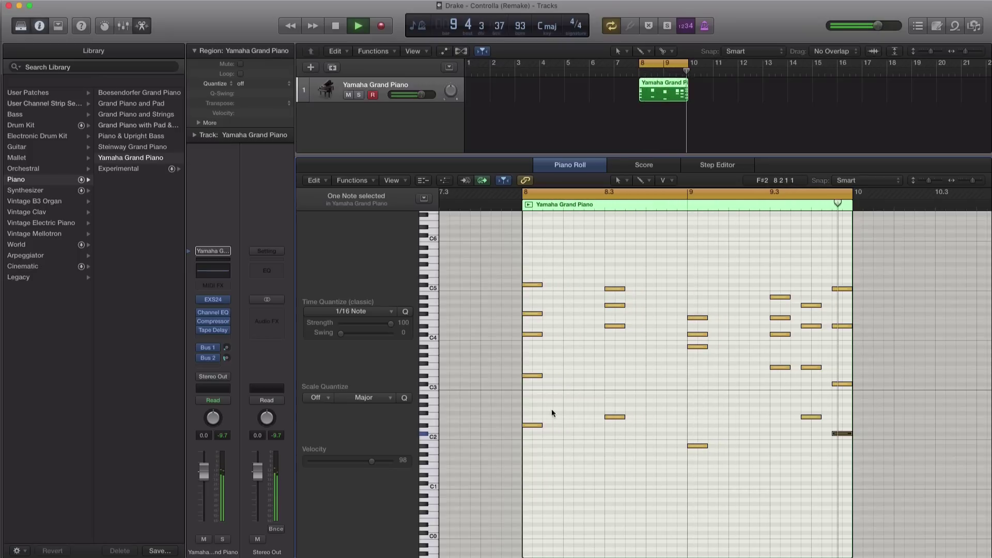
pyautogui.press('space')
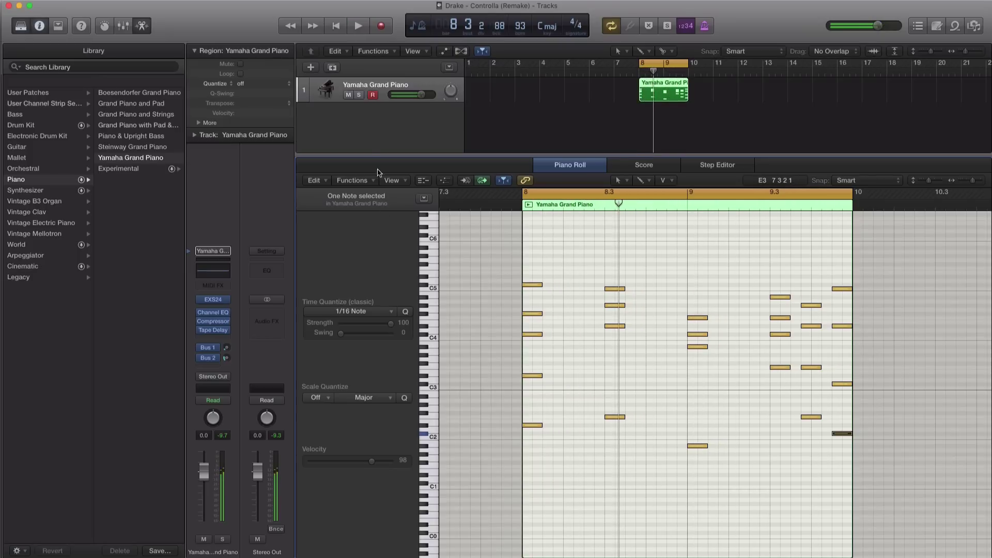
# Load the experimental vintage electric piano patch Electric Harmonics on the piano track and audition the progression with it.
pyautogui.click(329, 87)
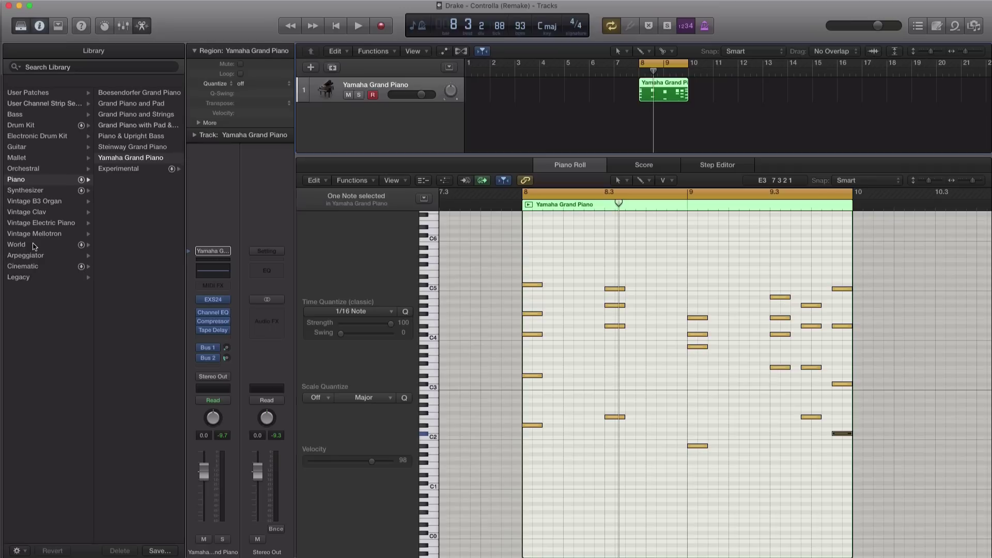
pyautogui.click(35, 224)
pyautogui.click(114, 202)
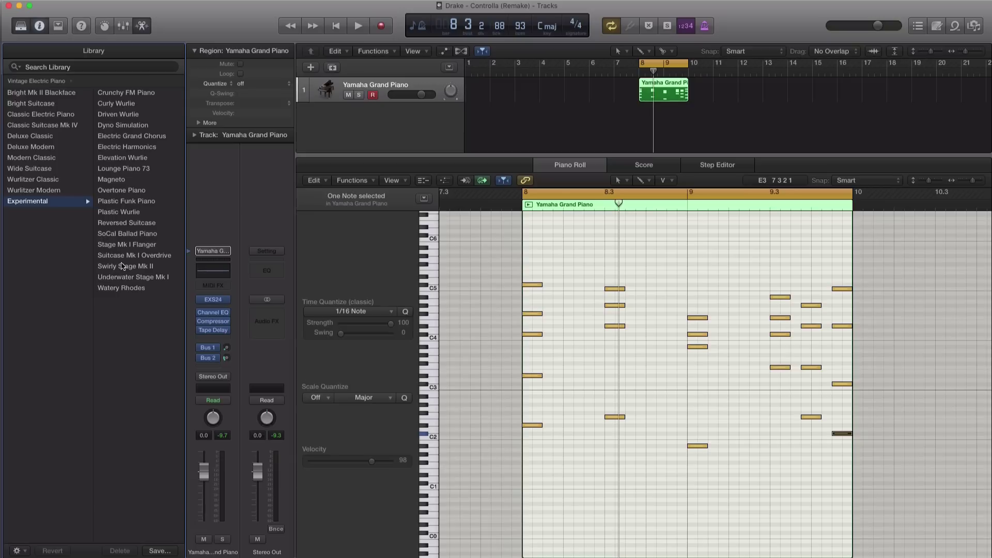
pyautogui.click(127, 147)
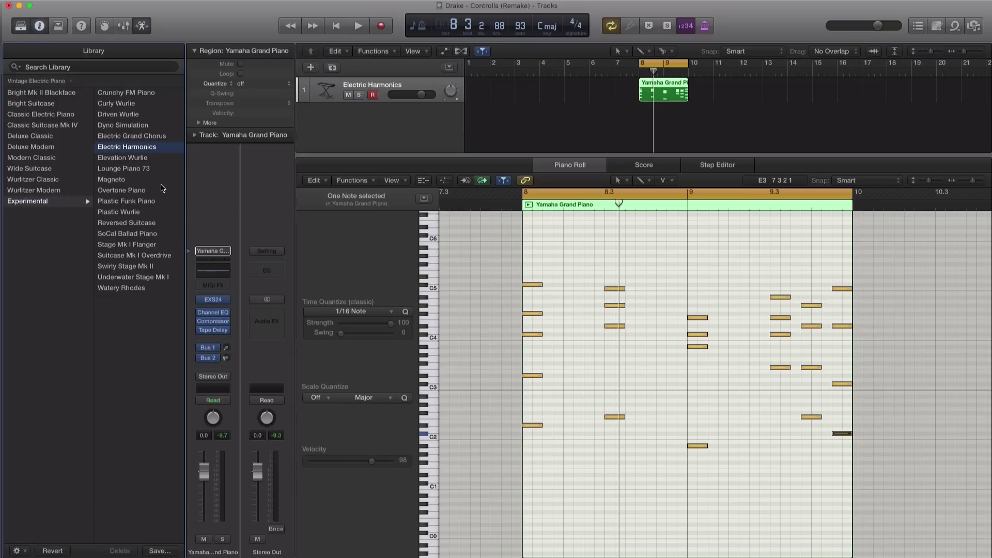
pyautogui.press('space')
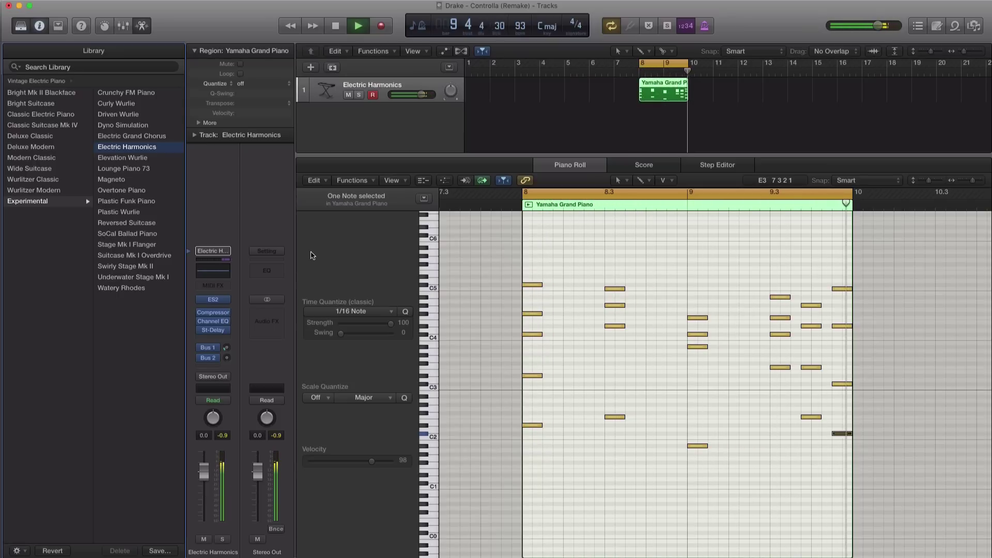
pyautogui.press('space')
# Open the track's ES2 synth, enlarge its window to 166% and audition the sound.
pyautogui.click(214, 300)
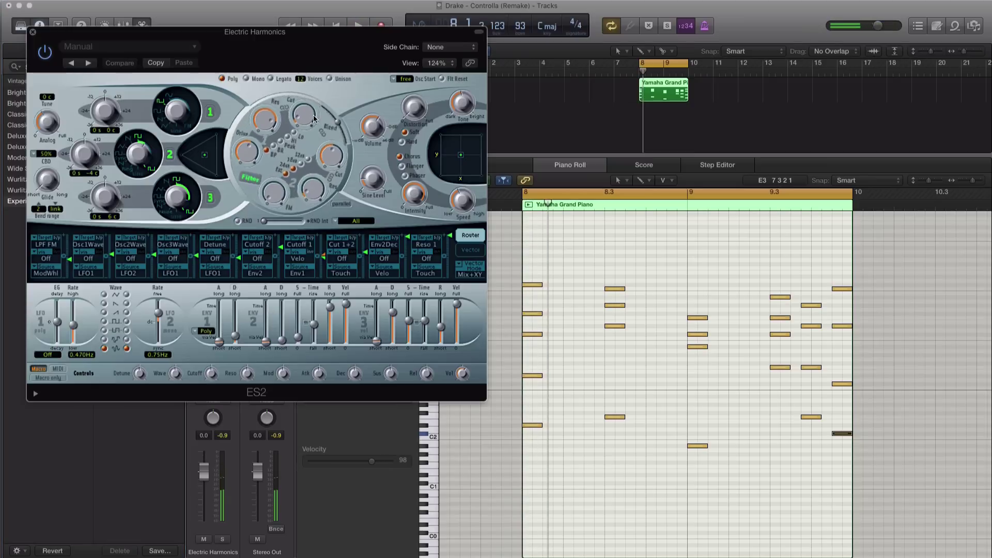
pyautogui.moveTo(287, 52); pyautogui.dragTo(443, 39)
pyautogui.moveTo(638, 386); pyautogui.dragTo(796, 494)
pyautogui.moveTo(412, 22); pyautogui.dragTo(527, 45)
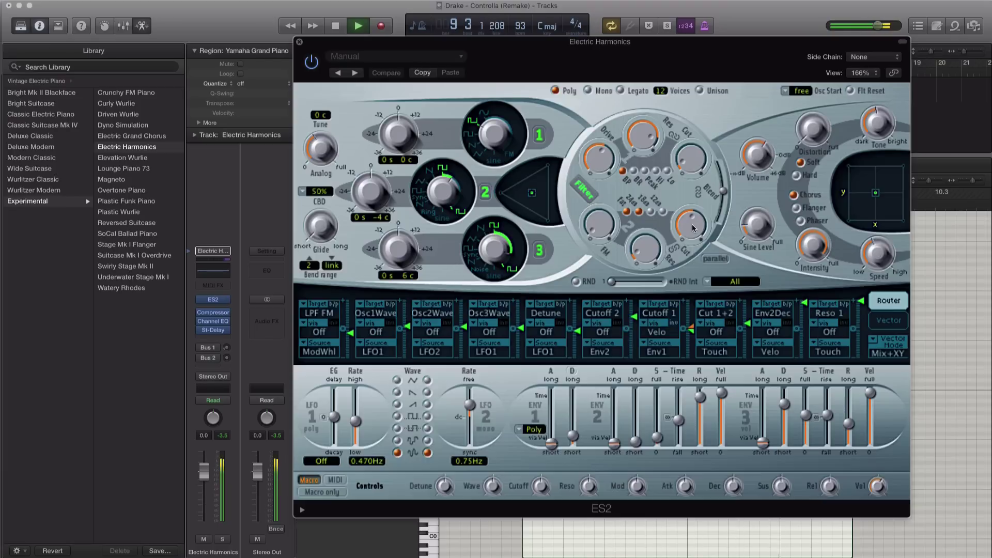
pyautogui.press('space')
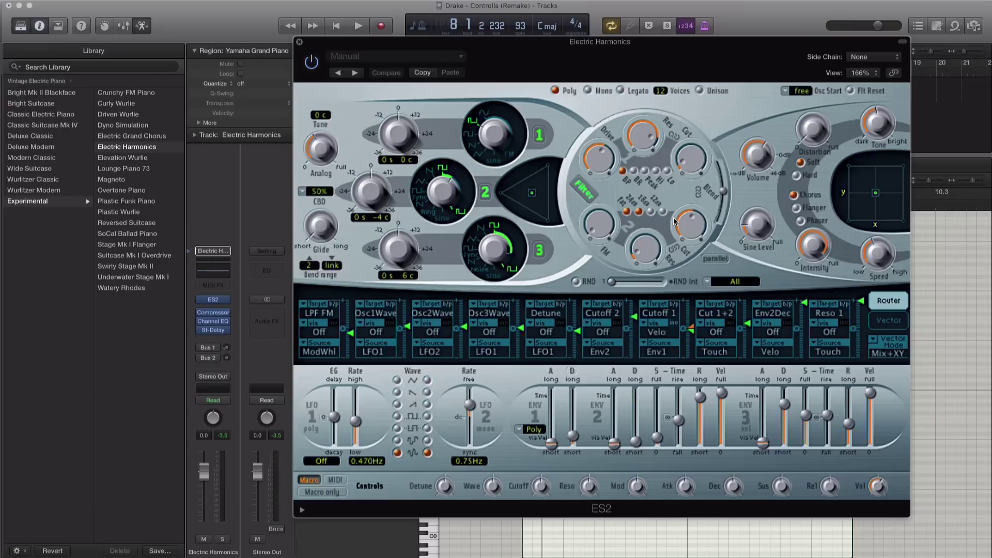
pyautogui.press('space')
# Switch oscillator 1 to the FM sine waveform and lower the Analog amount while the loop plays.
pyautogui.press('space')
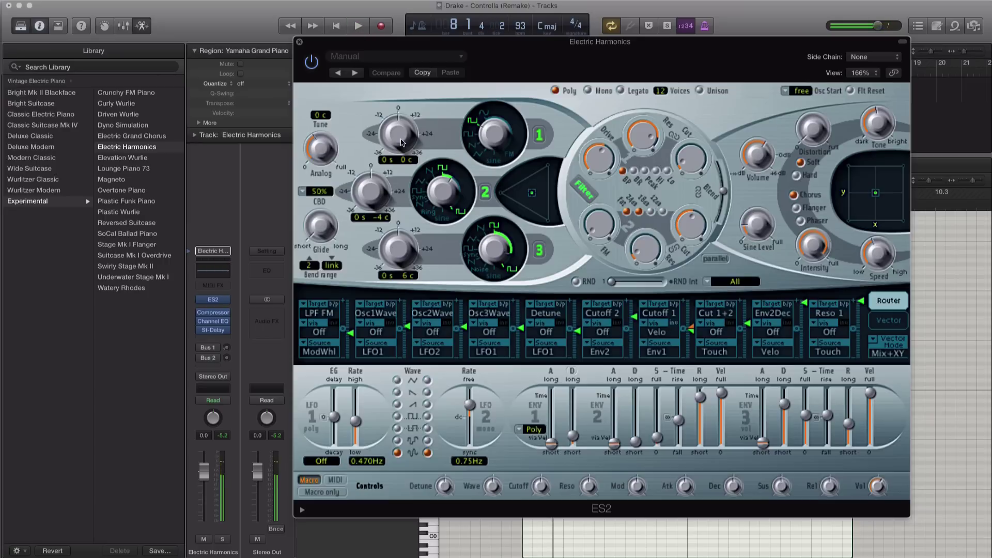
pyautogui.moveTo(488, 133); pyautogui.dragTo(485, 121)
pyautogui.press('space')
pyautogui.moveTo(326, 170); pyautogui.dragTo(317, 193)
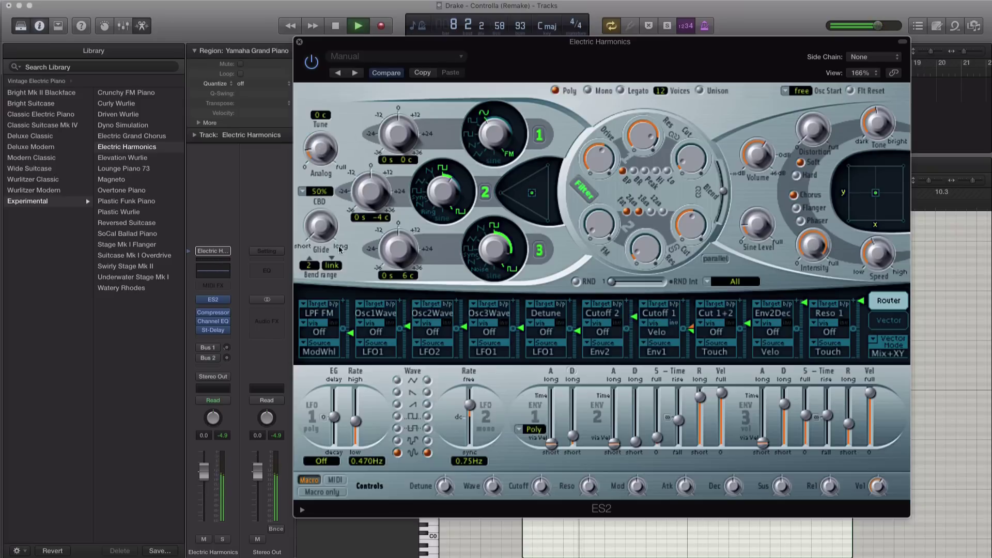
# Set the filter Drive to 0.14 and adjust the resonance of both filters while listening to the loop.
pyautogui.moveTo(599, 157); pyautogui.dragTo(596, 218)
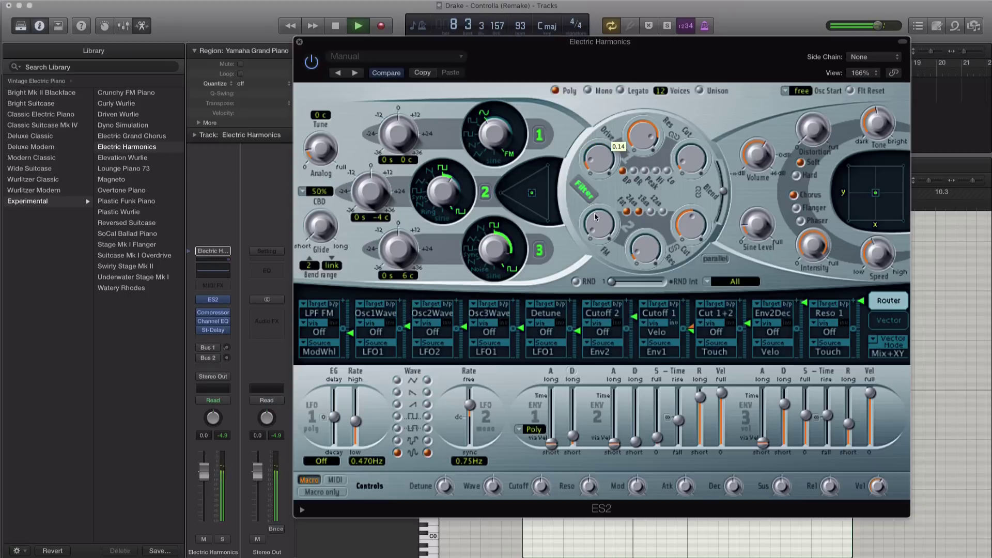
pyautogui.moveTo(643, 247)
pyautogui.mouseDown()
pyautogui.moveTo(636, 211)
pyautogui.moveTo(627, 250)
pyautogui.moveTo(627, 239)
pyautogui.mouseUp()
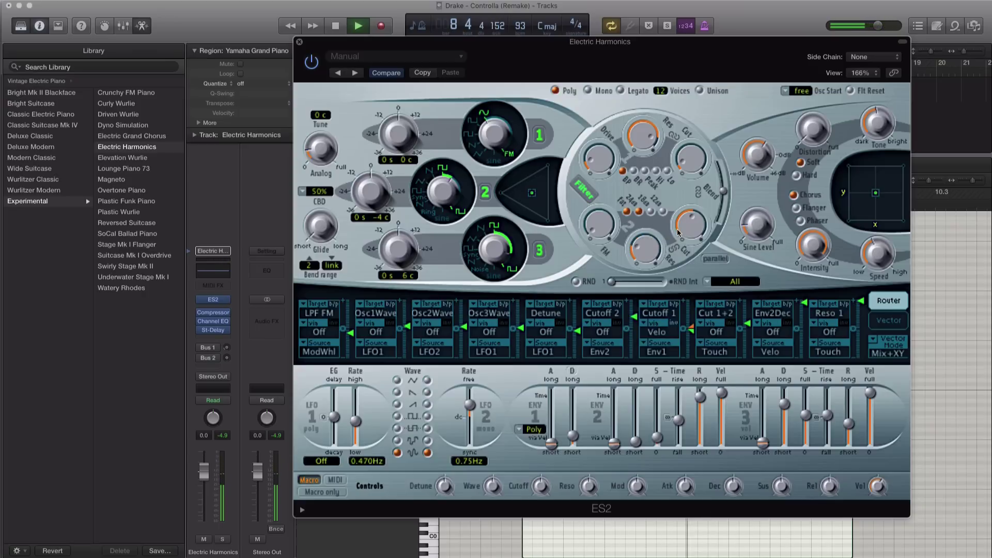
pyautogui.moveTo(646, 141); pyautogui.dragTo(646, 158)
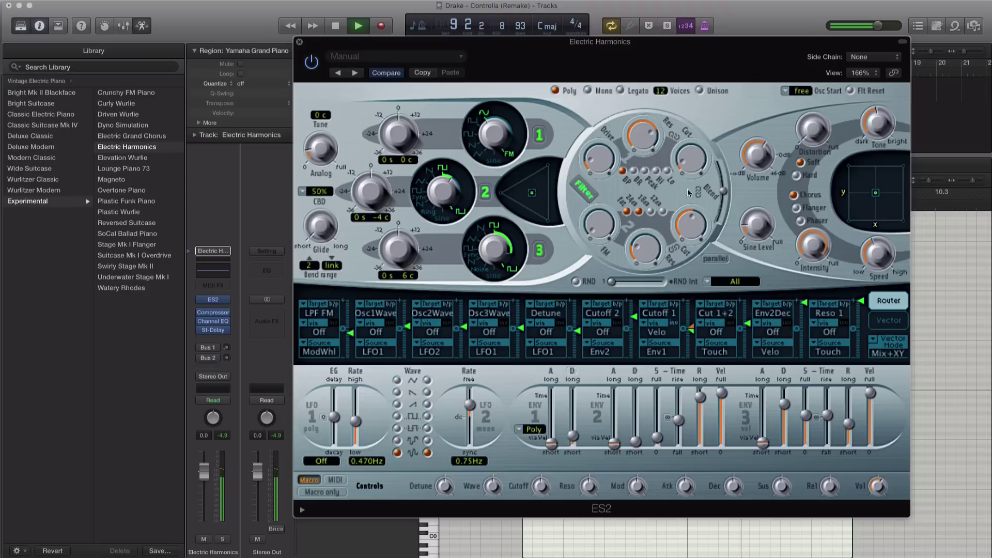
pyautogui.press('space')
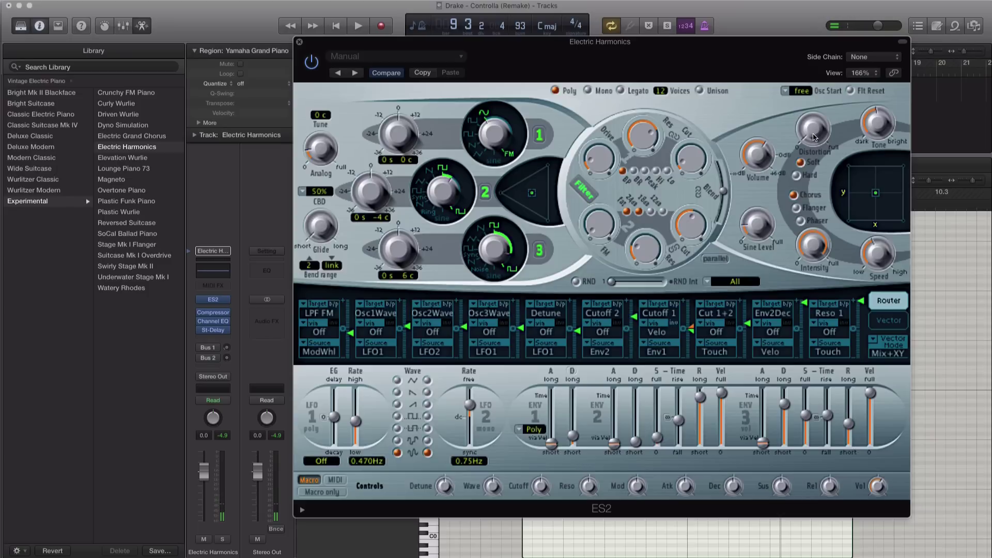
# Try the ES2 distortion at 4.6 dB while auditioning the loop.
pyautogui.press('space')
pyautogui.moveTo(813, 134)
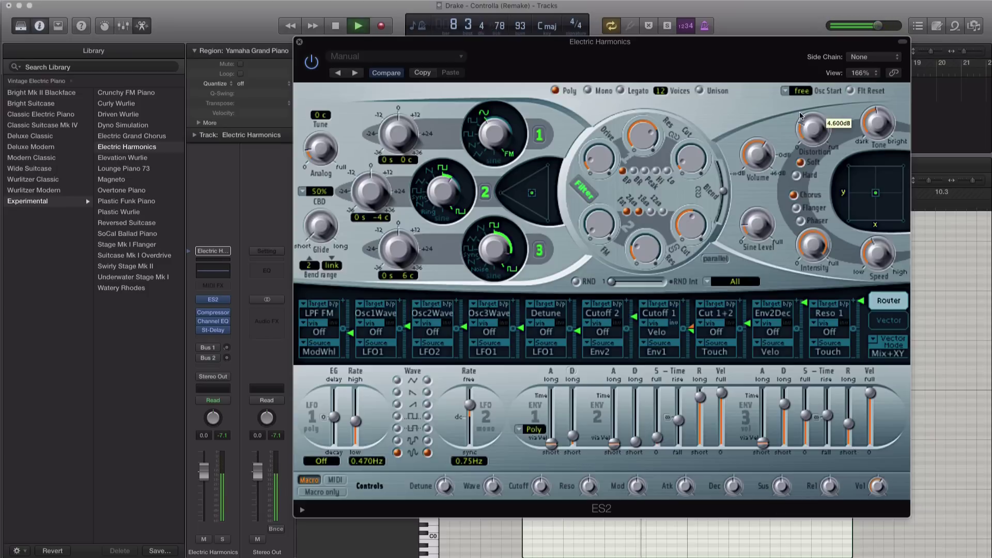
pyautogui.press('space')
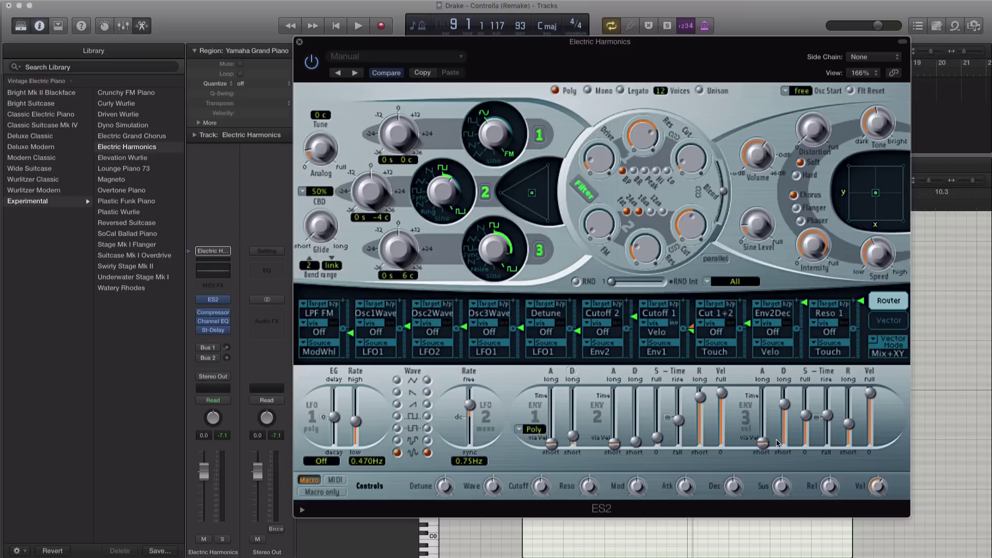
# Shape envelope 3 with a slightly longer attack, a shorter decay and a lower sustain during playback.
pyautogui.press('space')
pyautogui.moveTo(764, 446); pyautogui.dragTo(762, 439)
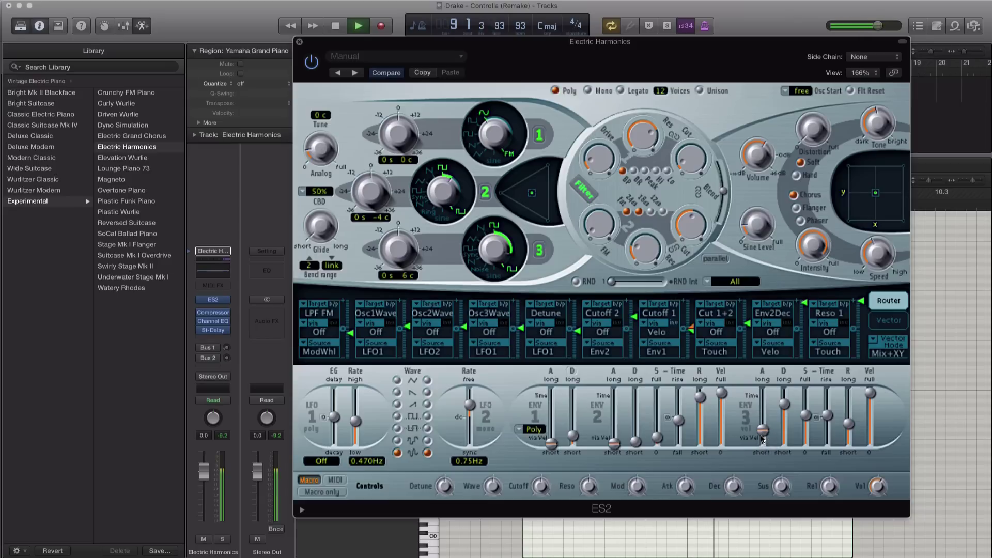
pyautogui.moveTo(786, 403); pyautogui.dragTo(805, 428)
pyautogui.moveTo(803, 491); pyautogui.dragTo(807, 429)
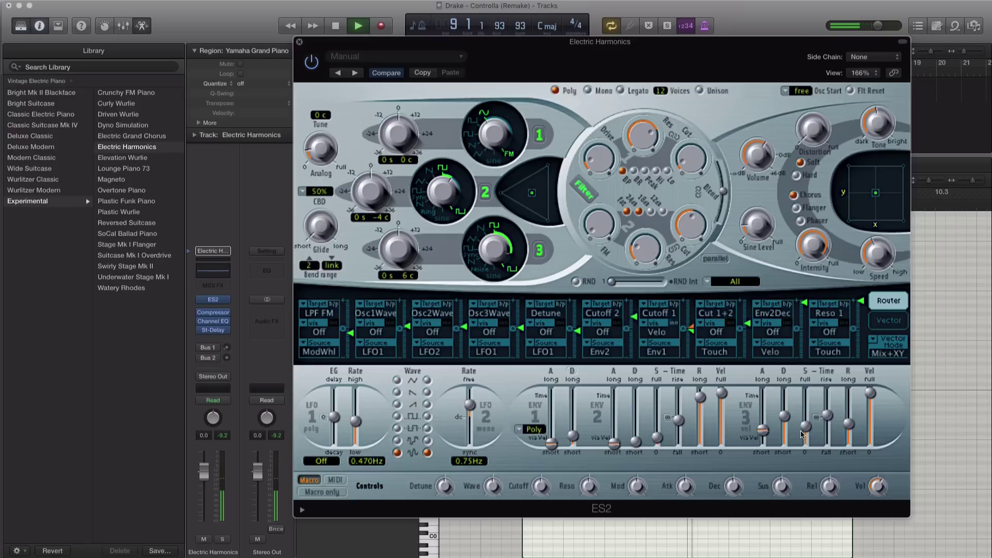
pyautogui.press('space')
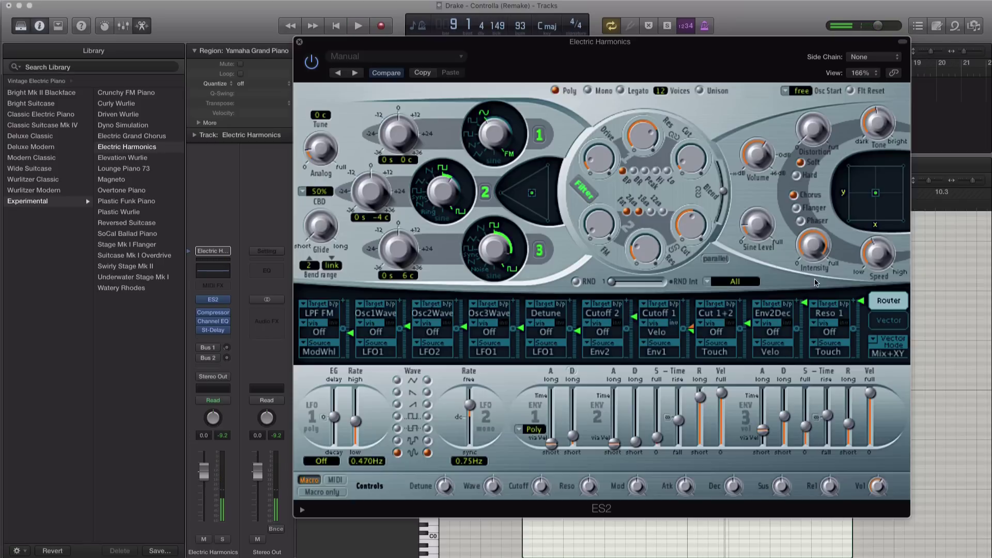
# Adjust the sine level, reduce the chorus intensity by ear and close the ES2 window.
pyautogui.press('space')
pyautogui.moveTo(761, 234); pyautogui.dragTo(760, 211)
pyautogui.press('space')
pyautogui.press('space')
pyautogui.click(810, 252)
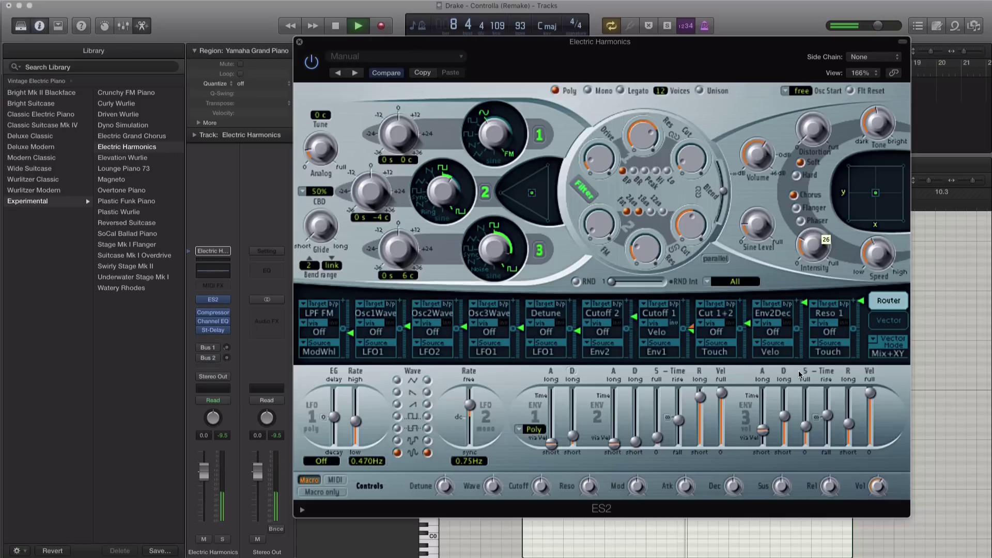
pyautogui.moveTo(800, 374); pyautogui.dragTo(789, 300)
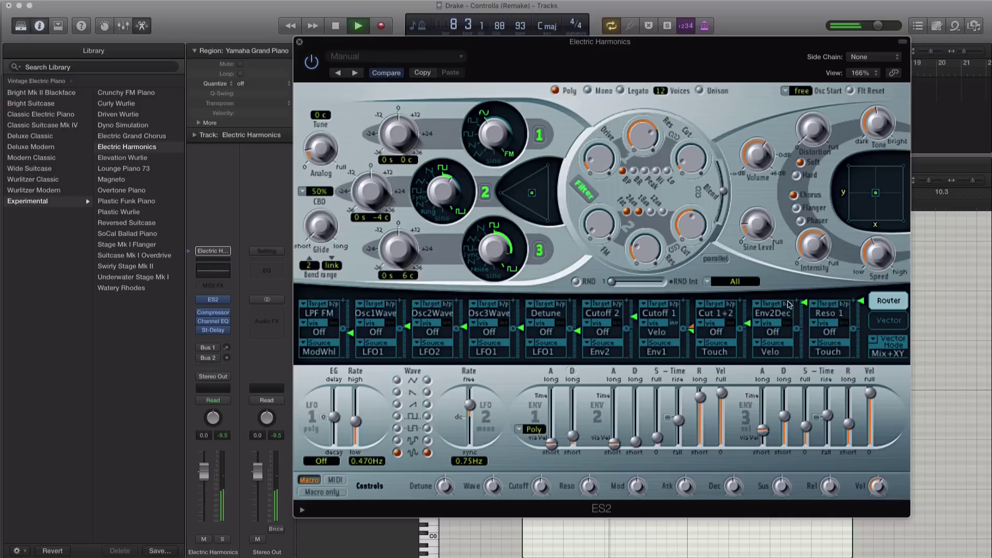
pyautogui.press('space')
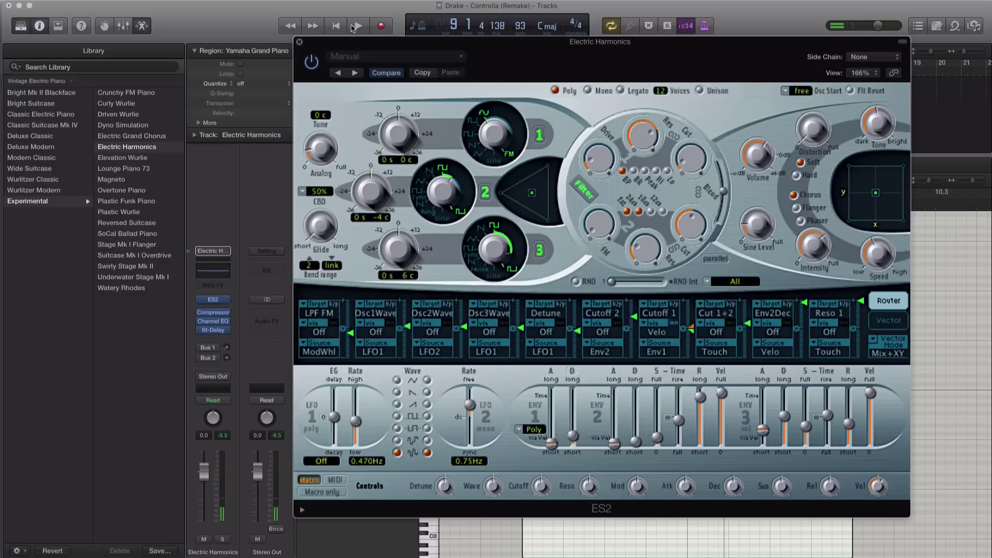
pyautogui.click(299, 42)
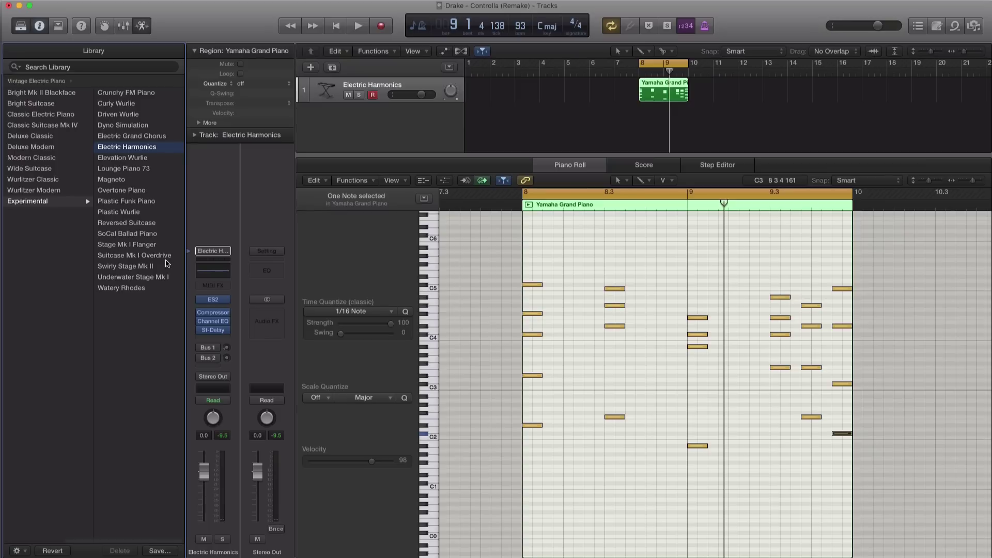
# Check the Electric Harmonics channel's bypassed Stereo Delay and insert an Echo effect in the empty slot below it.
pyautogui.click(209, 333)
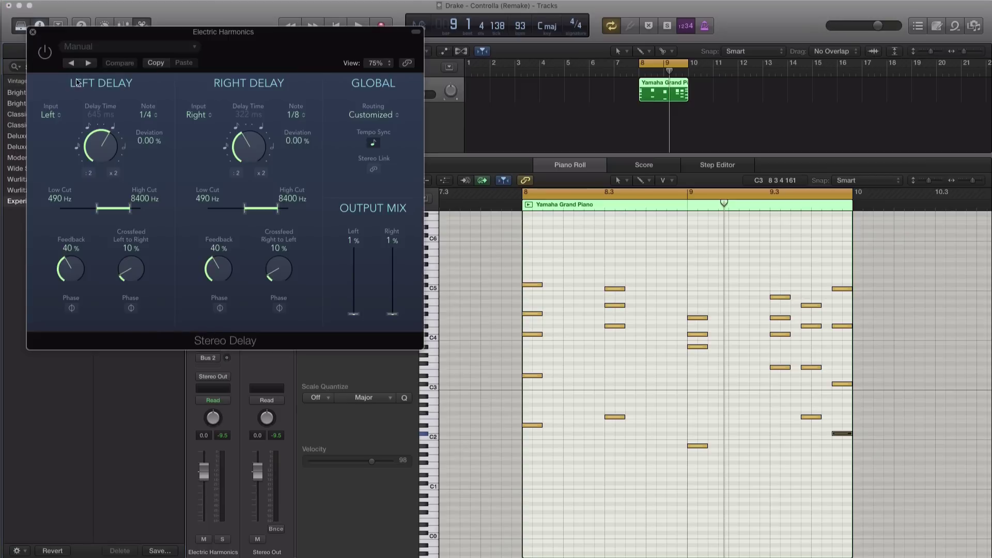
pyautogui.click(32, 32)
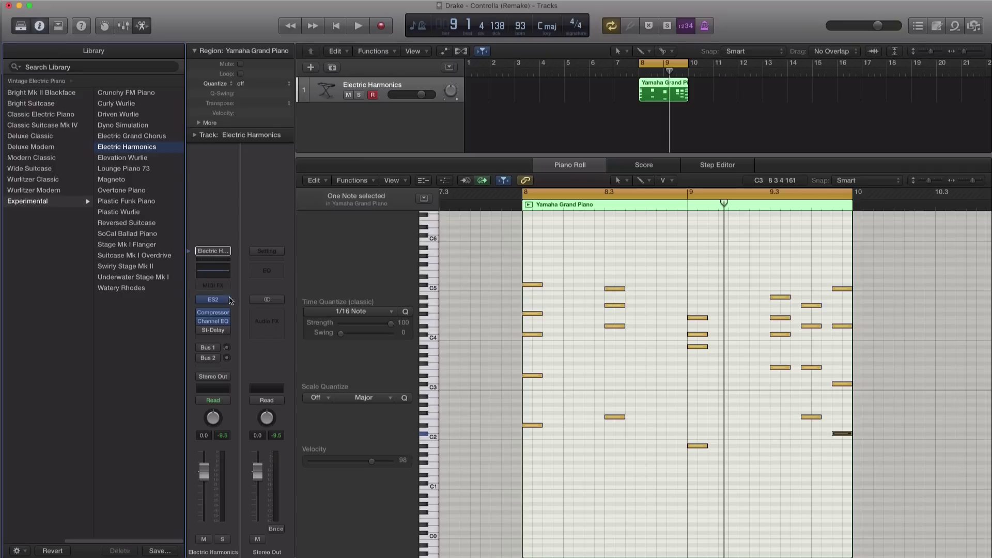
pyautogui.click(221, 341)
pyautogui.moveTo(233, 361)
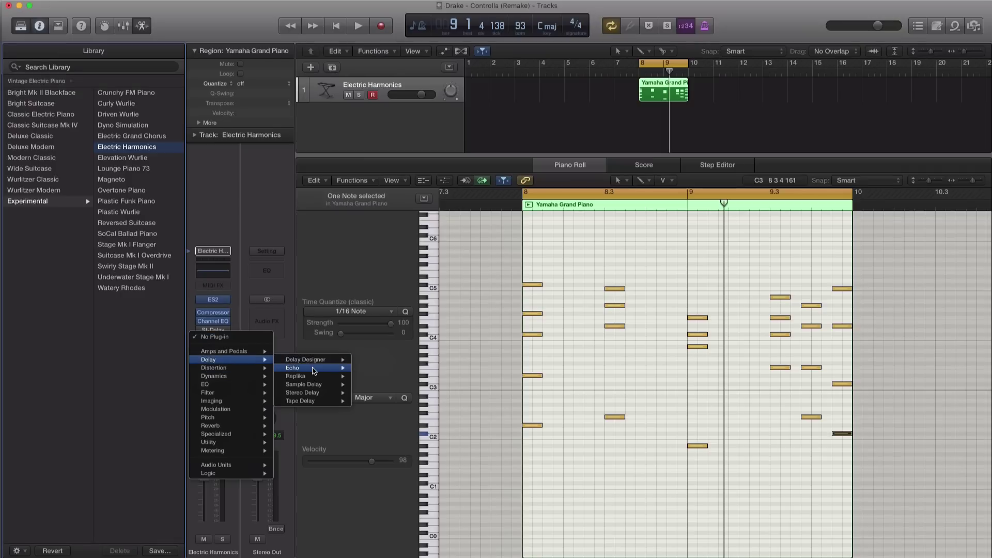
pyautogui.click(373, 369)
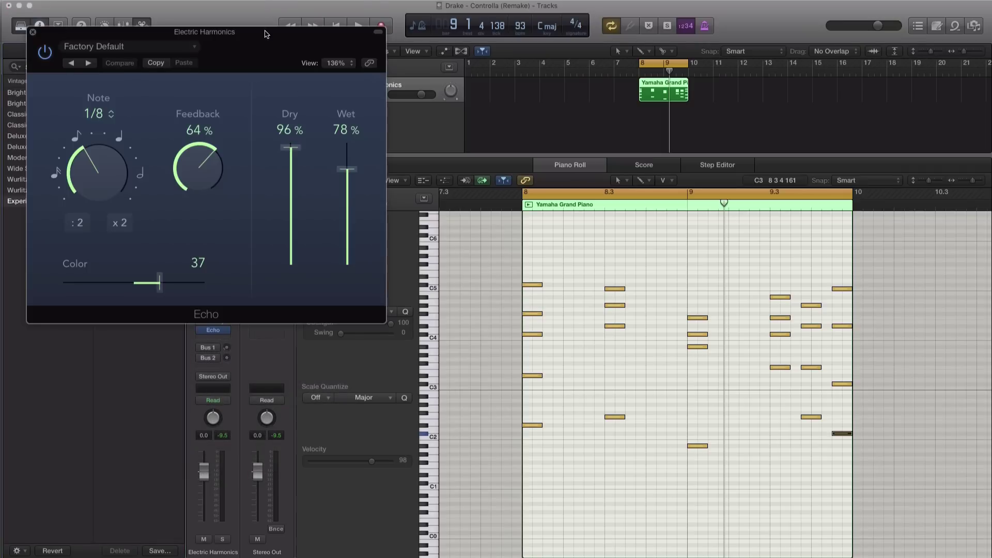
# Set the Echo to 100% dry, 34% wet, 61% feedback and color -32 while listening to the loop.
pyautogui.press('space')
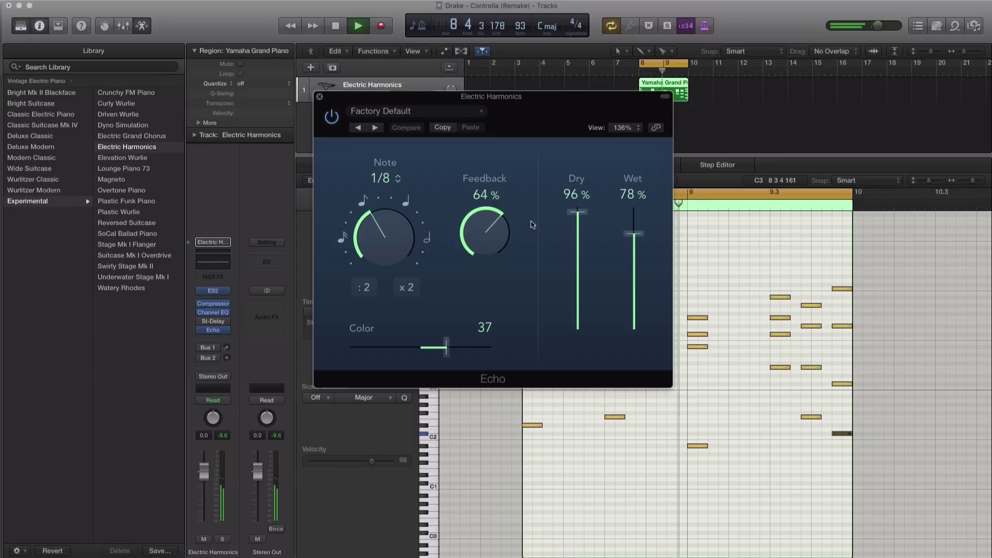
pyautogui.moveTo(577, 212); pyautogui.dragTo(577, 207)
pyautogui.moveTo(634, 233); pyautogui.dragTo(627, 291)
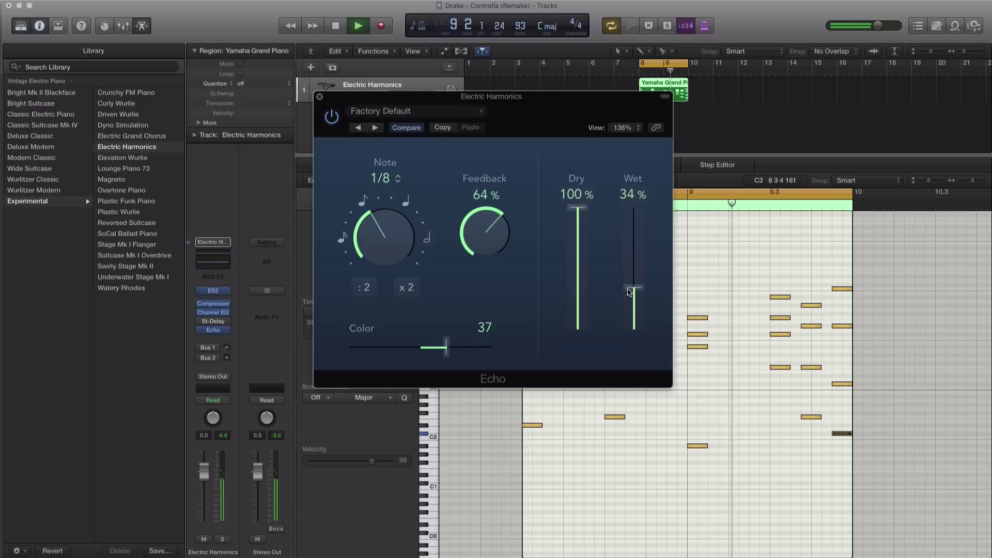
pyautogui.moveTo(487, 230); pyautogui.dragTo(489, 234)
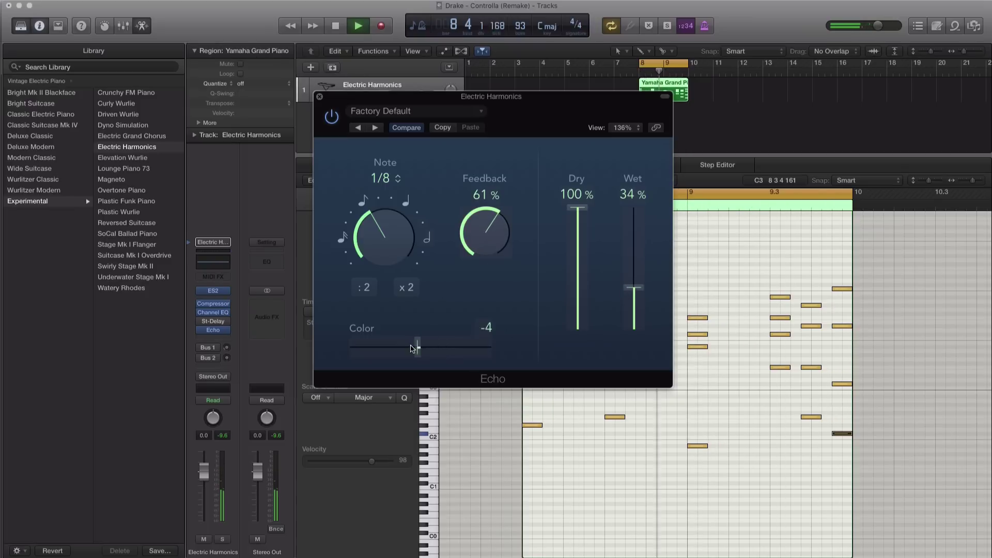
pyautogui.moveTo(400, 347); pyautogui.dragTo(397, 347)
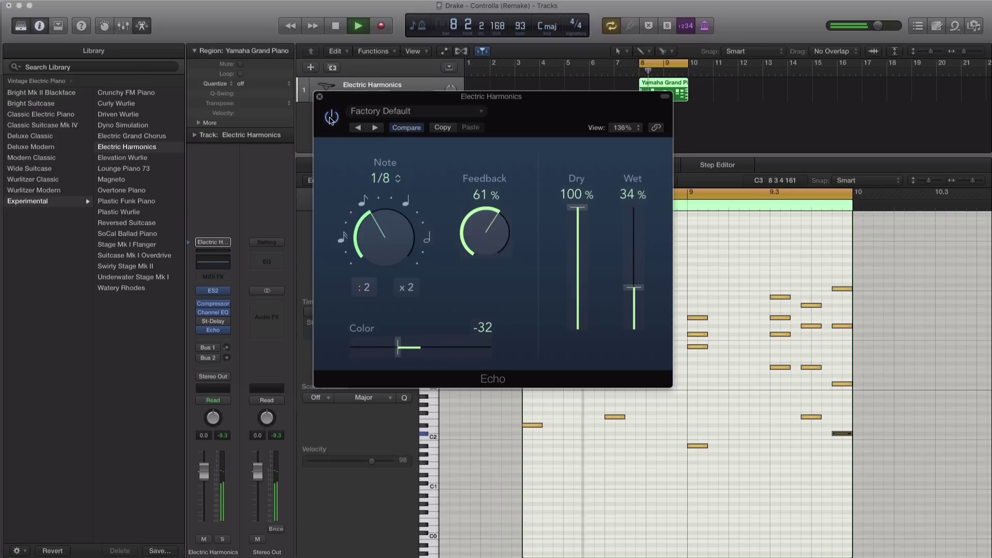
pyautogui.click(319, 97)
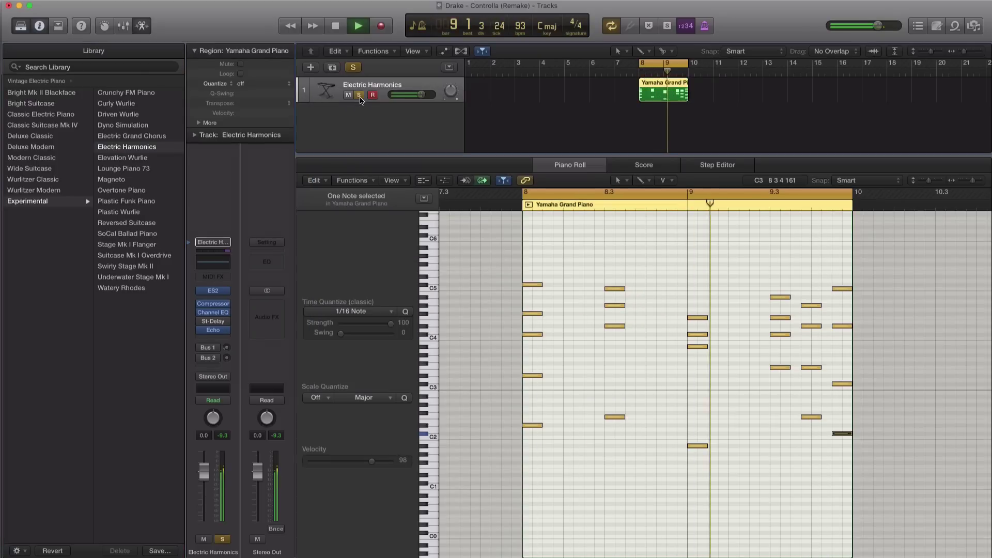
pyautogui.press('space')
# Open the Electric Harmonics Channel EQ and load the Acoustic Guitar preset.
pyautogui.click(213, 317)
pyautogui.click(215, 315)
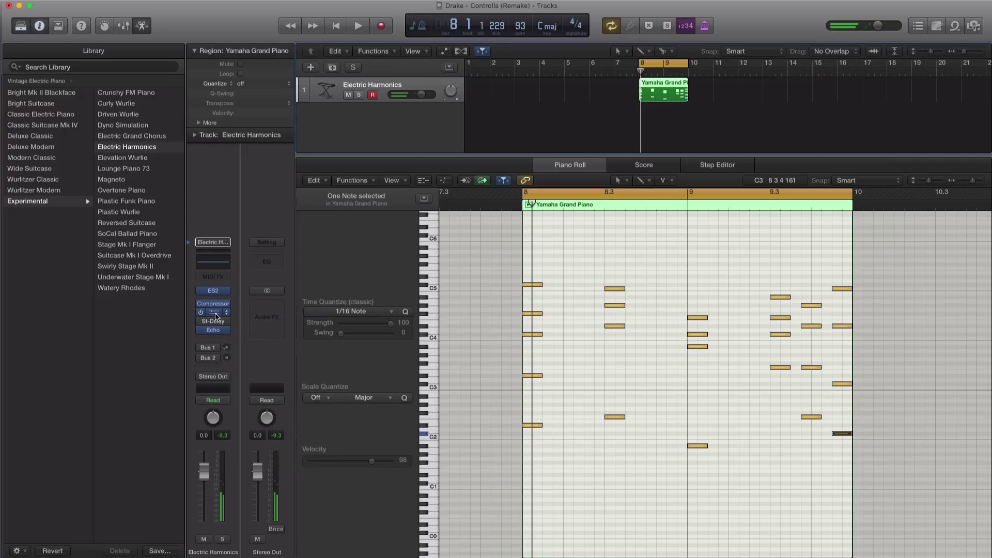
pyautogui.click(215, 314)
pyautogui.moveTo(263, 58); pyautogui.dragTo(307, 62)
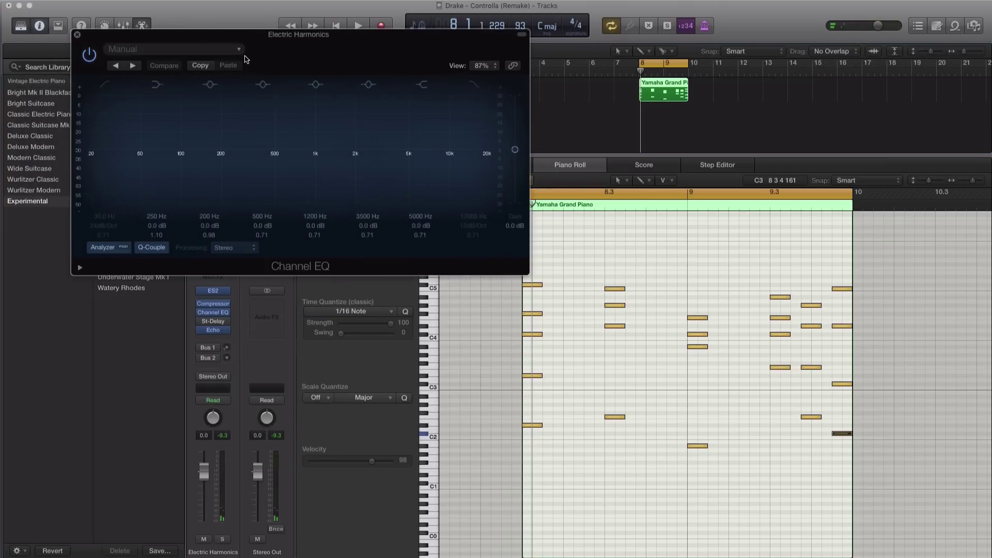
pyautogui.click(243, 54)
pyautogui.moveTo(136, 317)
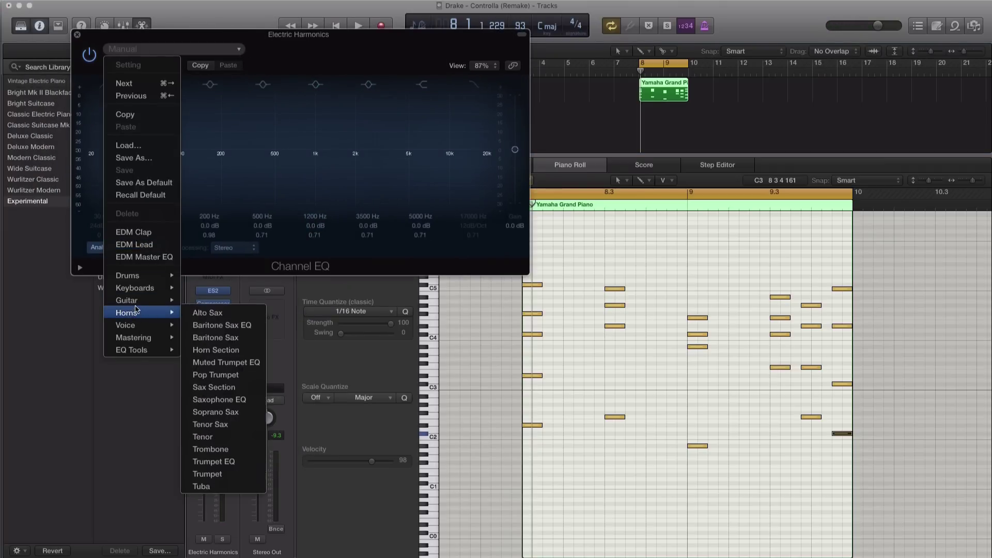
pyautogui.click(217, 337)
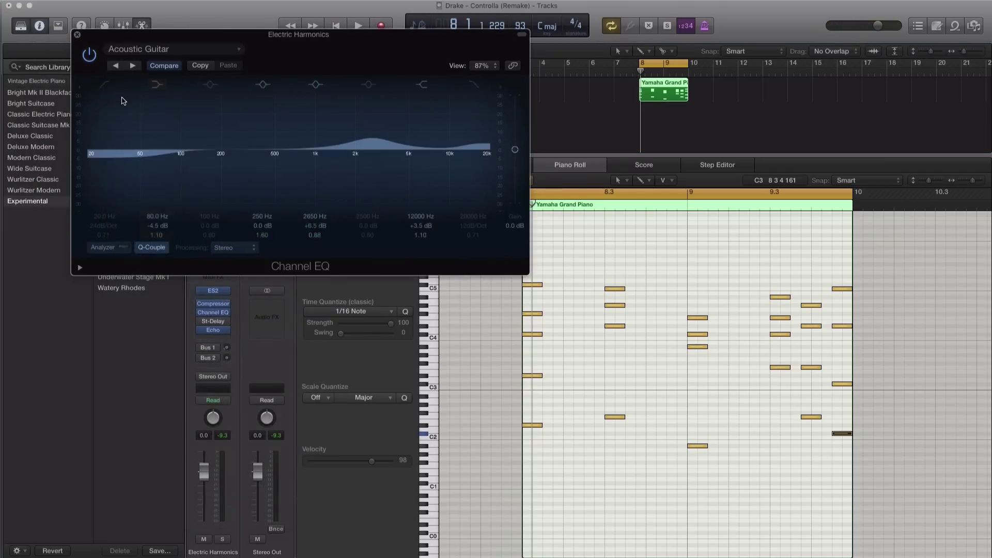
# Change the EQ preset to Acoustic Guitar Bright, compare it with the EQ bypassed, and audition the chord loop with it enabled.
pyautogui.press('space')
pyautogui.click(115, 68)
pyautogui.click(115, 68)
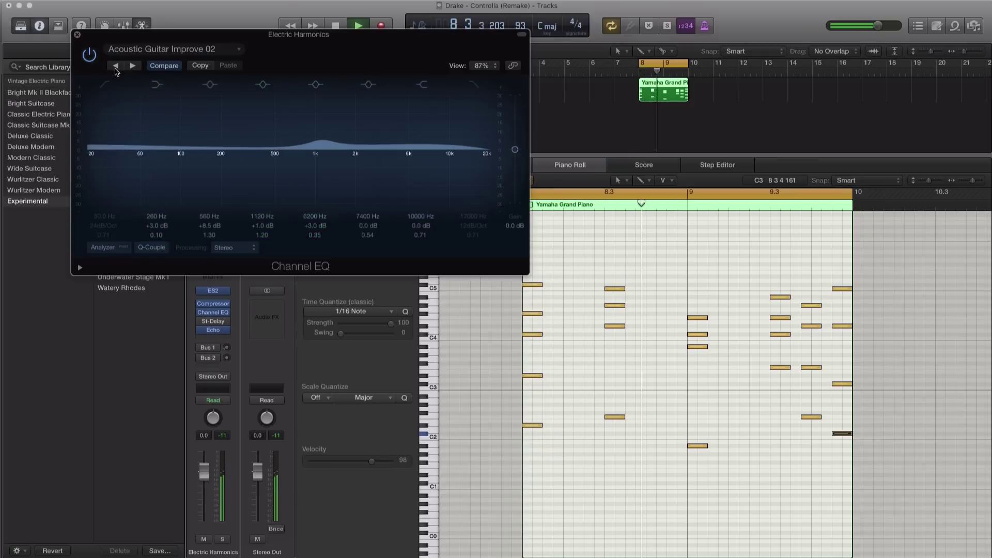
pyautogui.click(116, 67)
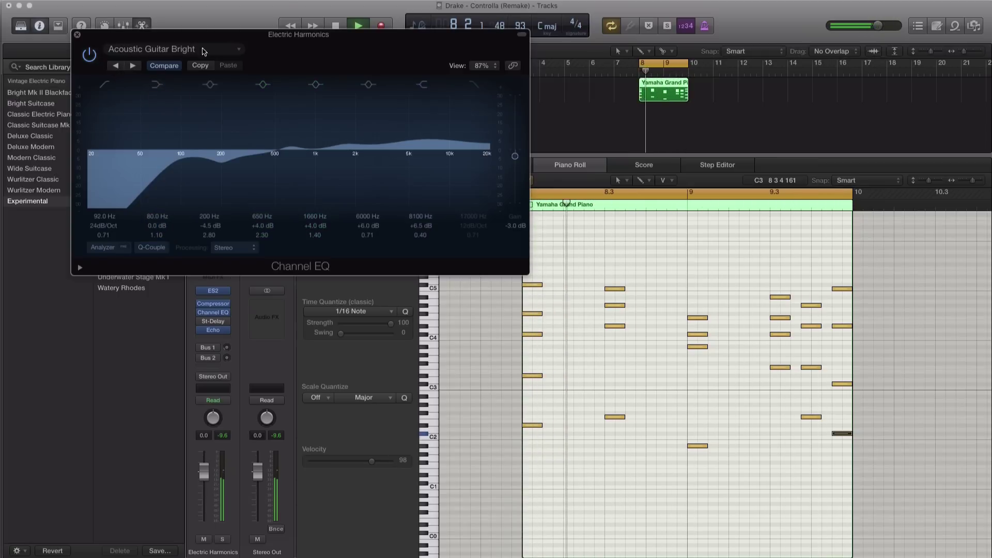
pyautogui.click(91, 55)
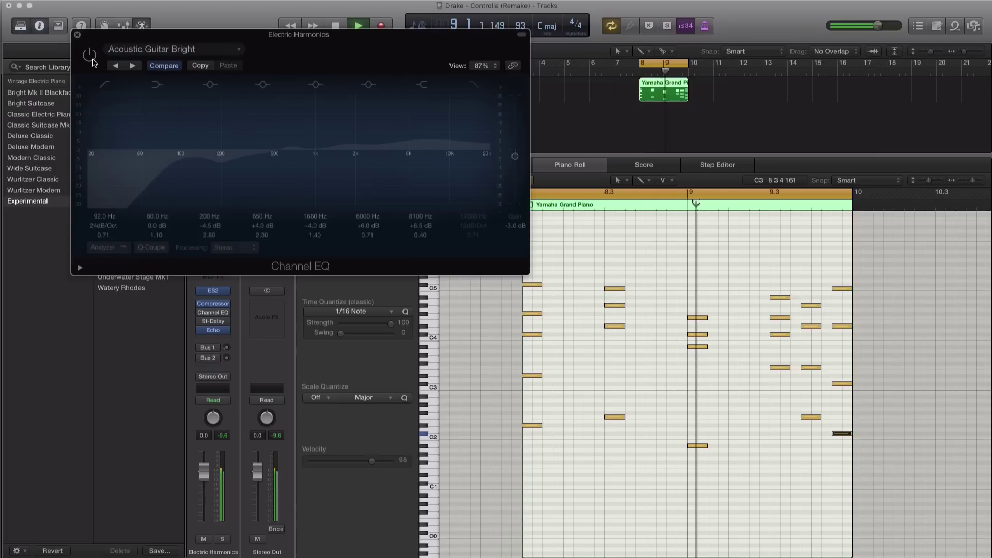
pyautogui.click(90, 55)
pyautogui.press('super+w')
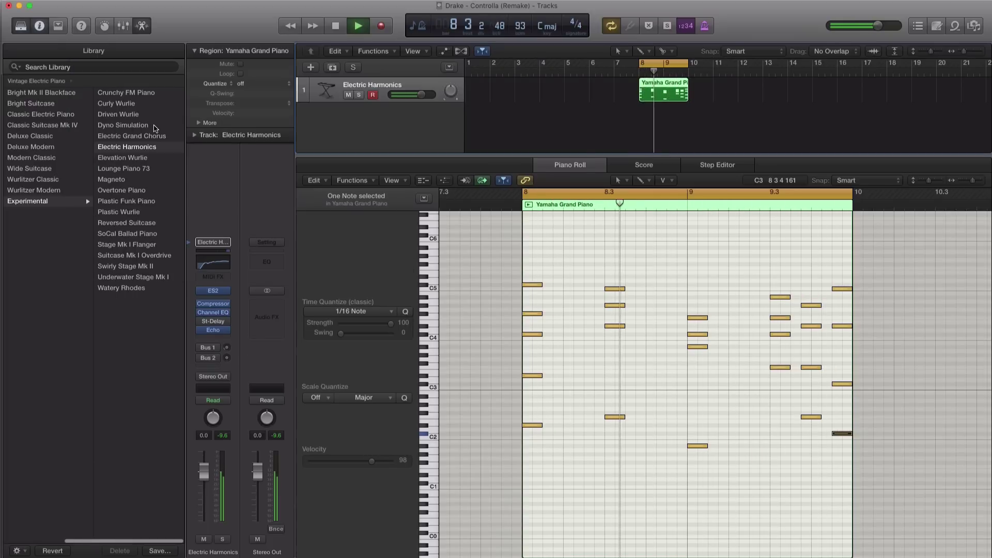
pyautogui.press('space')
pyautogui.press('space')
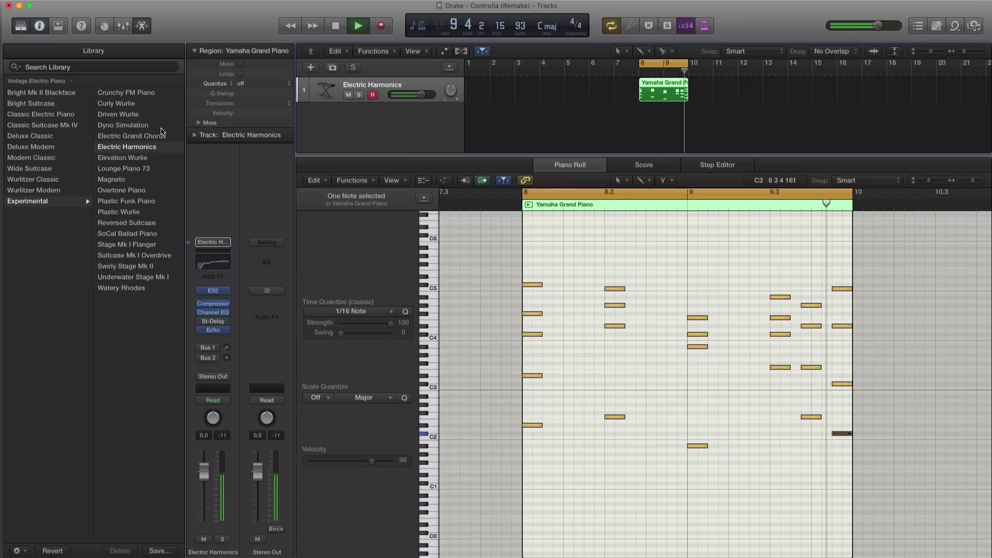
pyautogui.press('space')
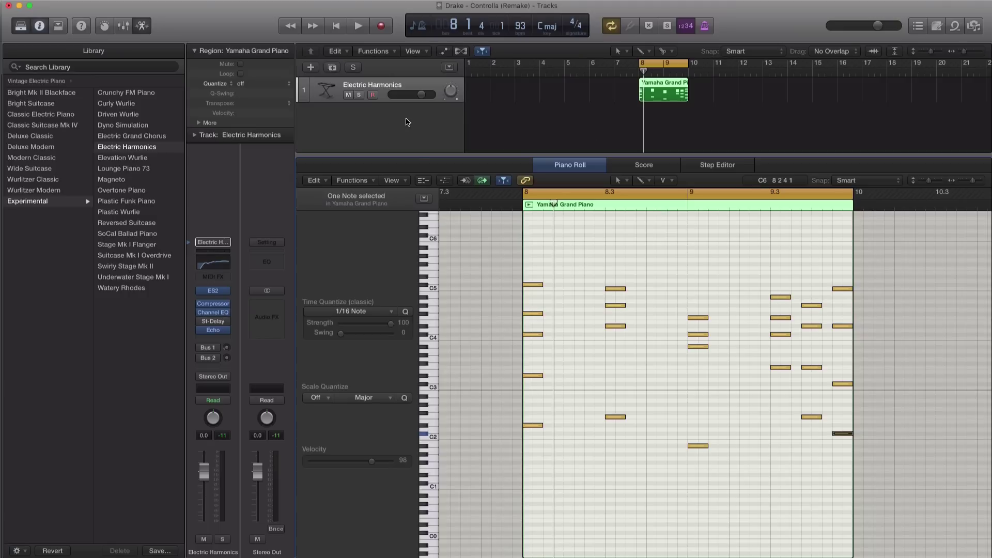
# Create one new software instrument track and load Drum Machine Designer as its instrument.
pyautogui.press('x')
pyautogui.press('x')
pyautogui.click(312, 68)
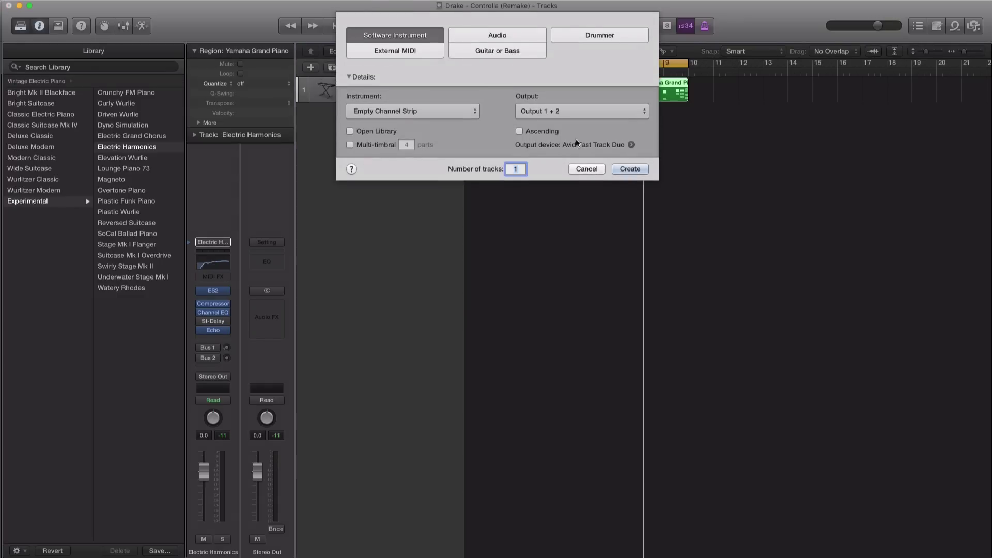
pyautogui.click(634, 176)
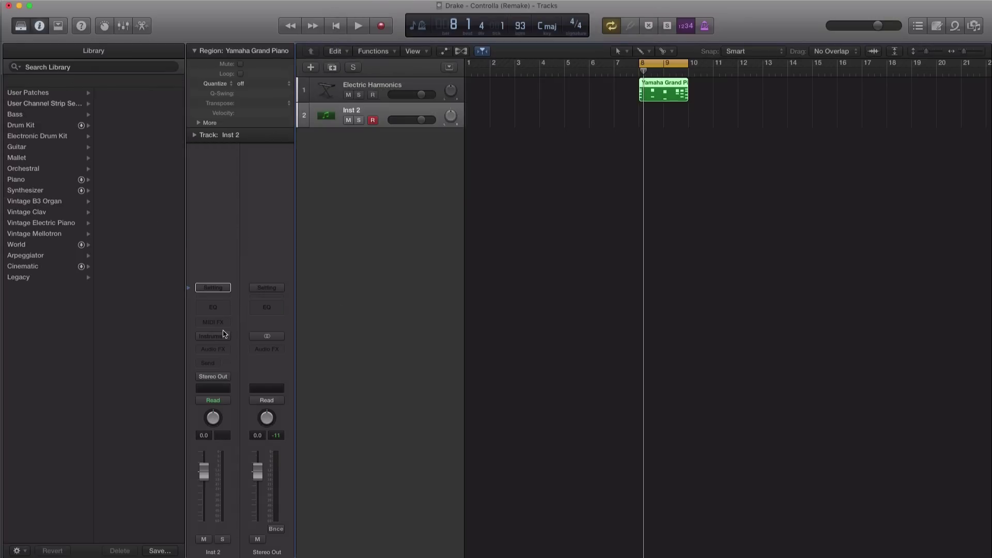
pyautogui.click(224, 336)
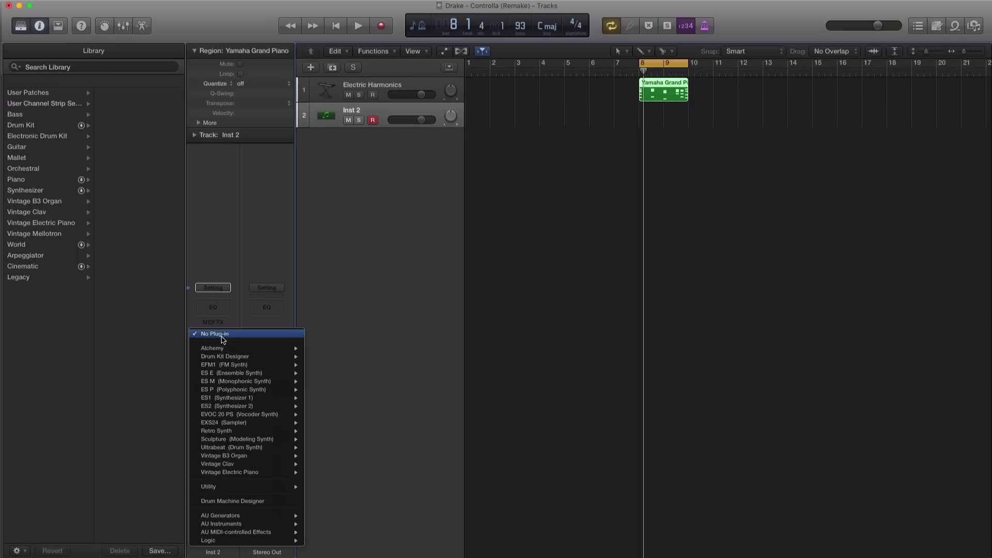
pyautogui.click(251, 502)
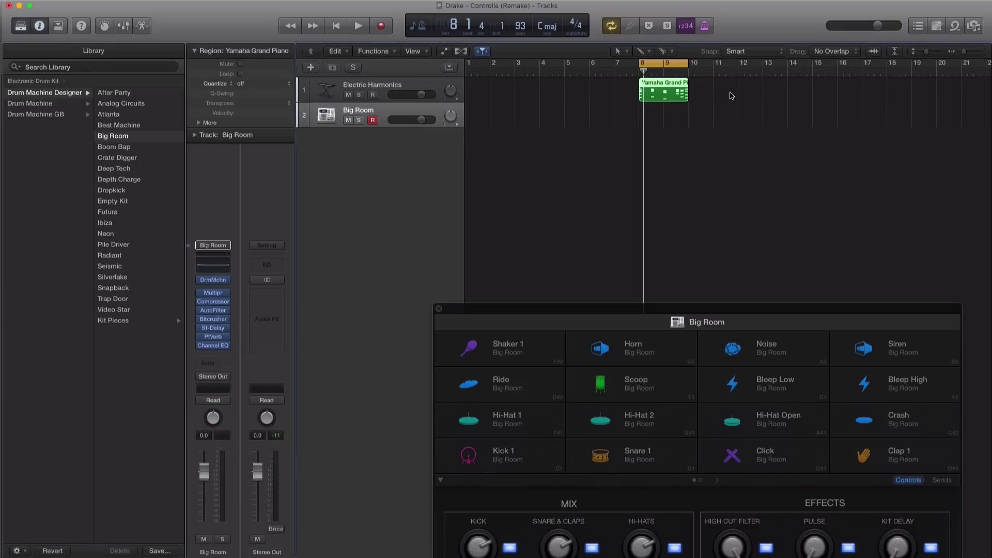
# Copy the two-bar chord region to bar 10, extend the cycle range to bar 12 and audition it briefly.
pyautogui.moveTo(675, 97); pyautogui.dragTo(724, 97)
pyautogui.moveTo(687, 66); pyautogui.dragTo(738, 65)
pyautogui.press('space')
pyautogui.press('space')
# Insert the Space Designer reverb in the slot after Echo on the Electric Harmonics track.
pyautogui.click(415, 87)
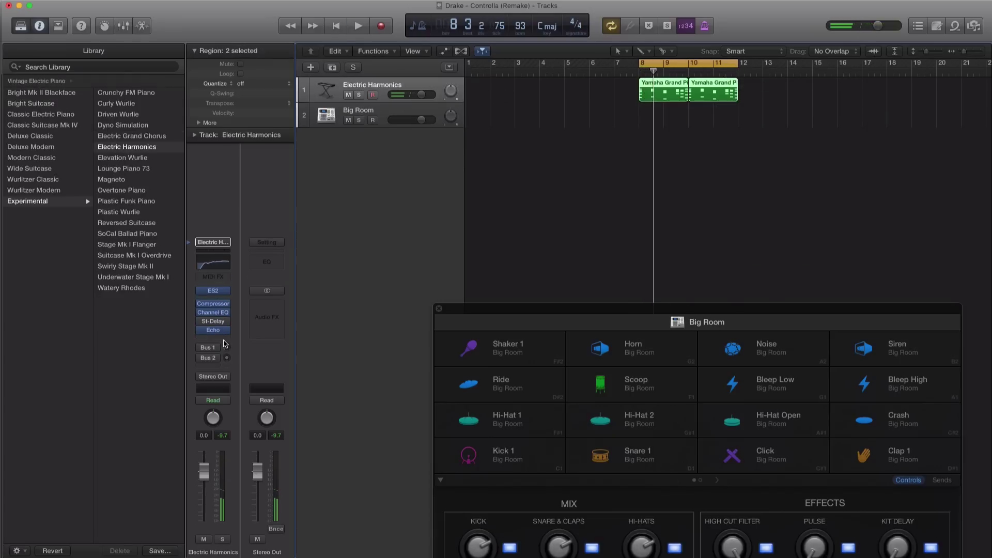
pyautogui.click(220, 338)
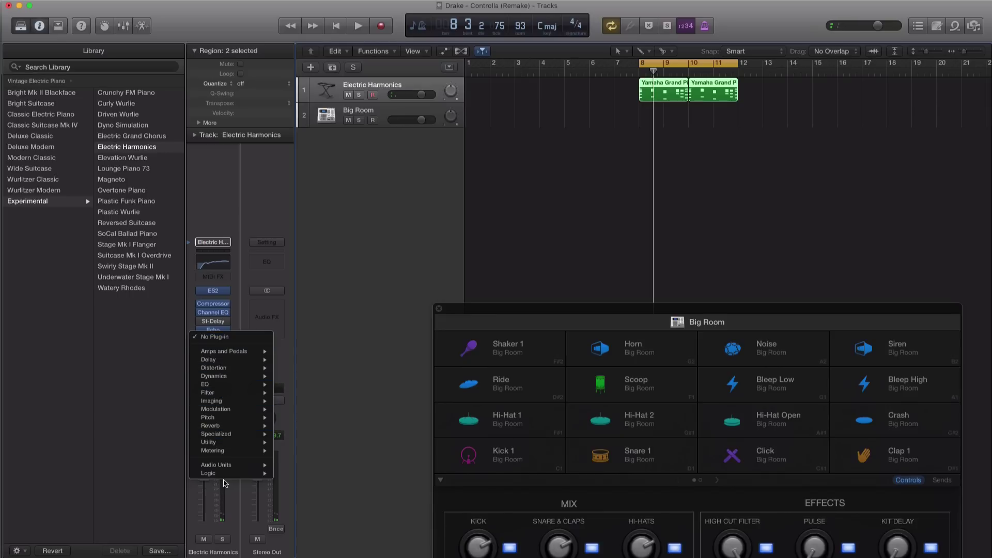
pyautogui.moveTo(224, 427)
pyautogui.moveTo(294, 451)
pyautogui.click(370, 453)
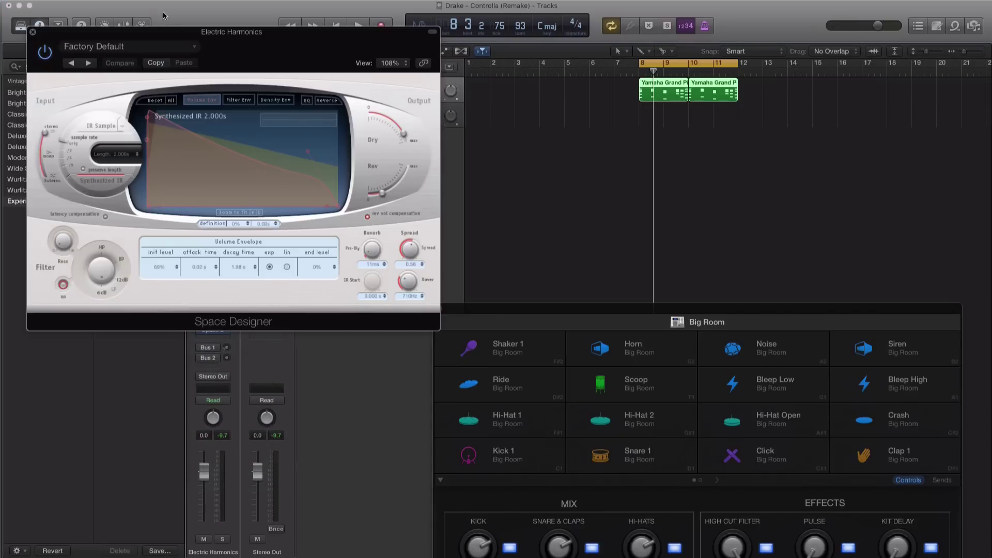
# Load the 01.4s Jazz Vocal Room reverb preset, lower its reverb output slightly by ear and close Space Designer.
pyautogui.click(187, 49)
pyautogui.moveTo(154, 231)
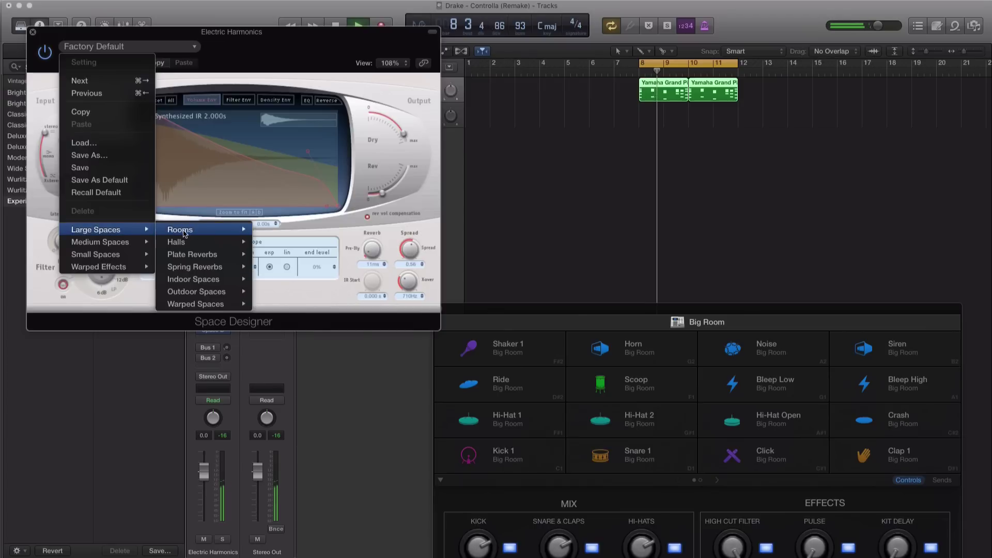
pyautogui.click(303, 231)
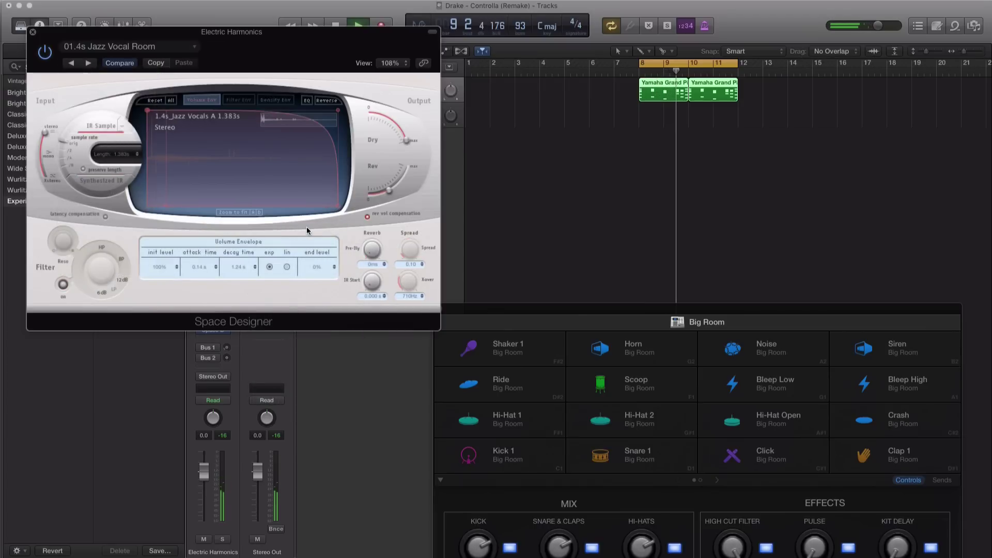
pyautogui.moveTo(388, 191); pyautogui.dragTo(383, 197)
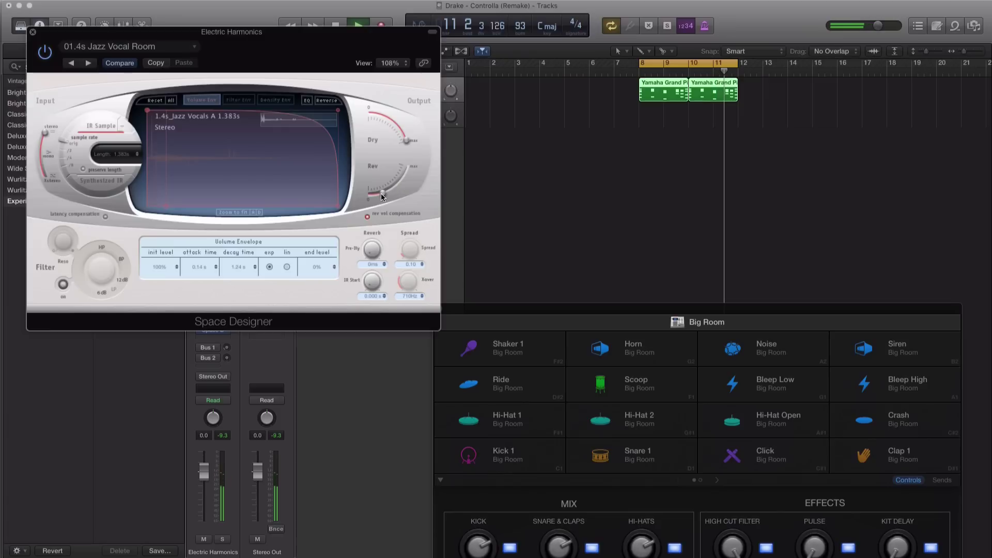
pyautogui.click(33, 33)
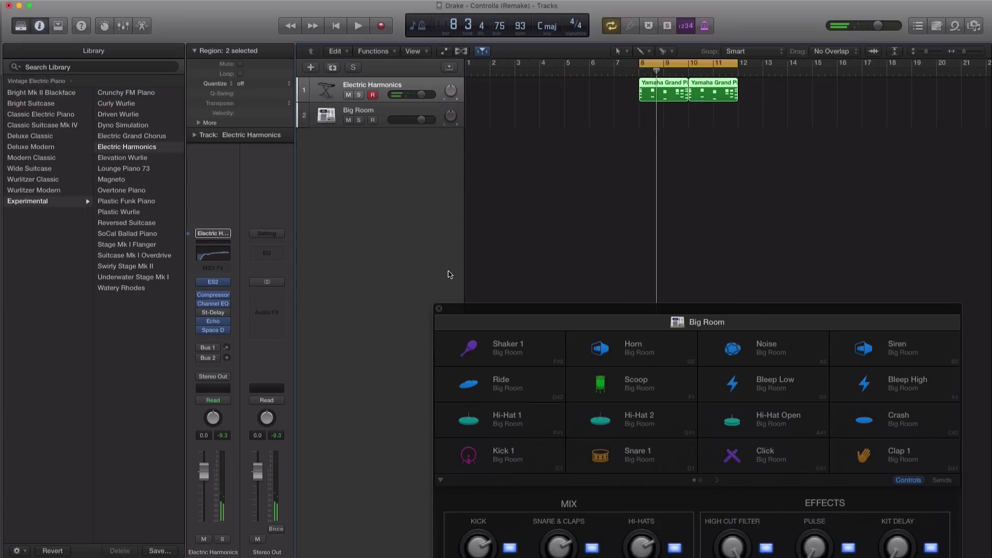
# Audition the Hi-Hat 2 pad and create an empty Big Room region from bar 8 to bar 10.
pyautogui.moveTo(600, 315); pyautogui.dragTo(574, 164)
pyautogui.click(605, 274)
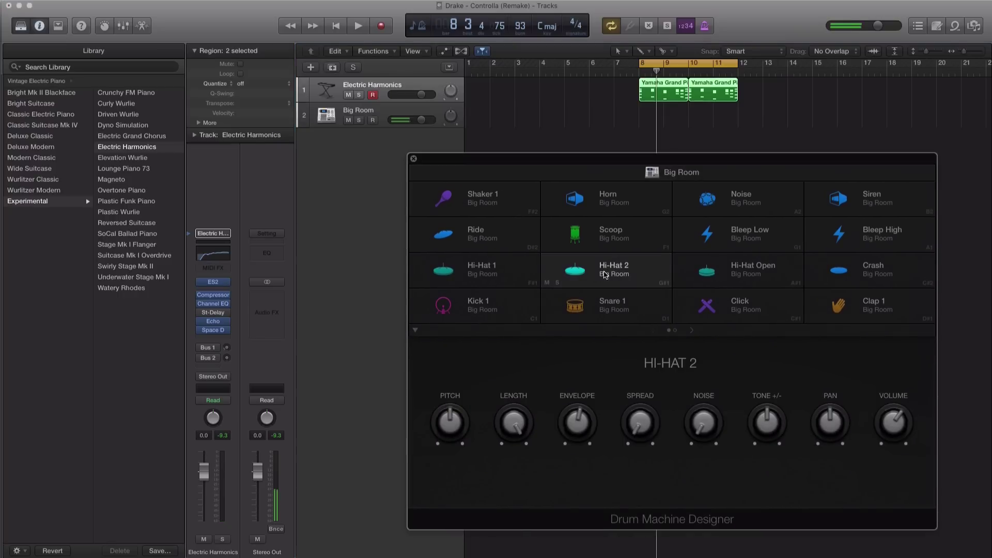
pyautogui.click(648, 115)
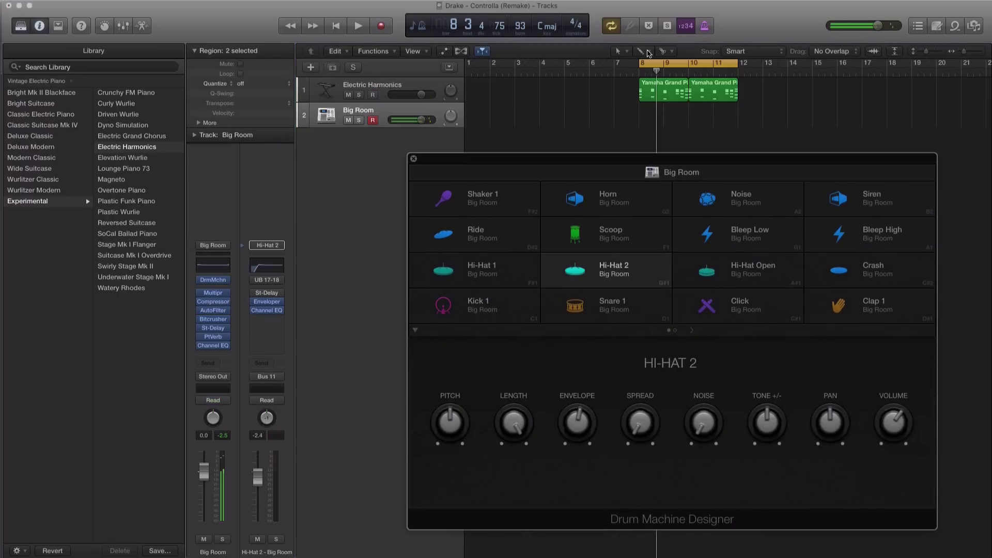
pyautogui.keyDown('super'); pyautogui.click(646, 115); pyautogui.keyUp('super')
pyautogui.moveTo(661, 122); pyautogui.dragTo(688, 122)
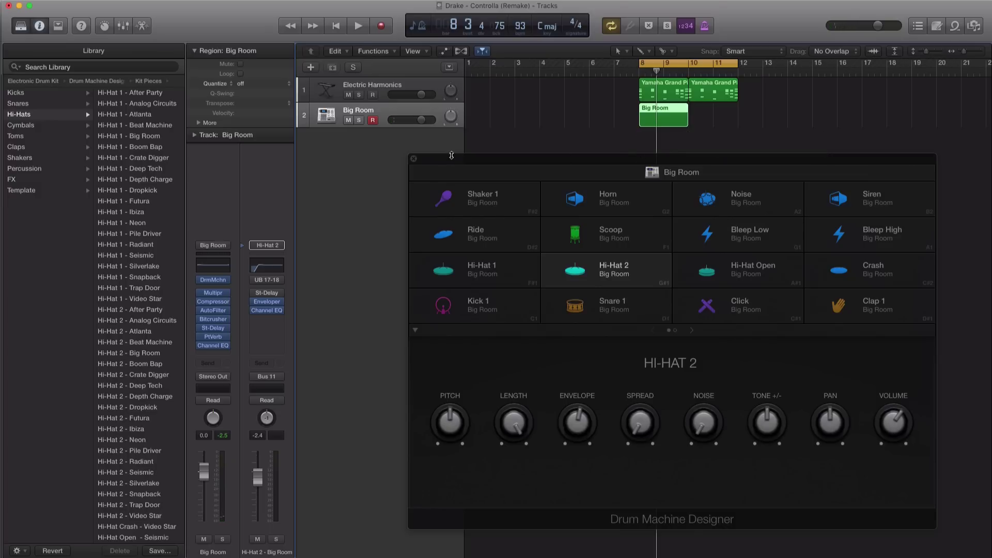
pyautogui.click(414, 160)
# Open the Big Room region for note editing, audition the Hi-Hat 2 pad and place a G#1 note at the start of bar 8.
pyautogui.doubleClick(674, 126)
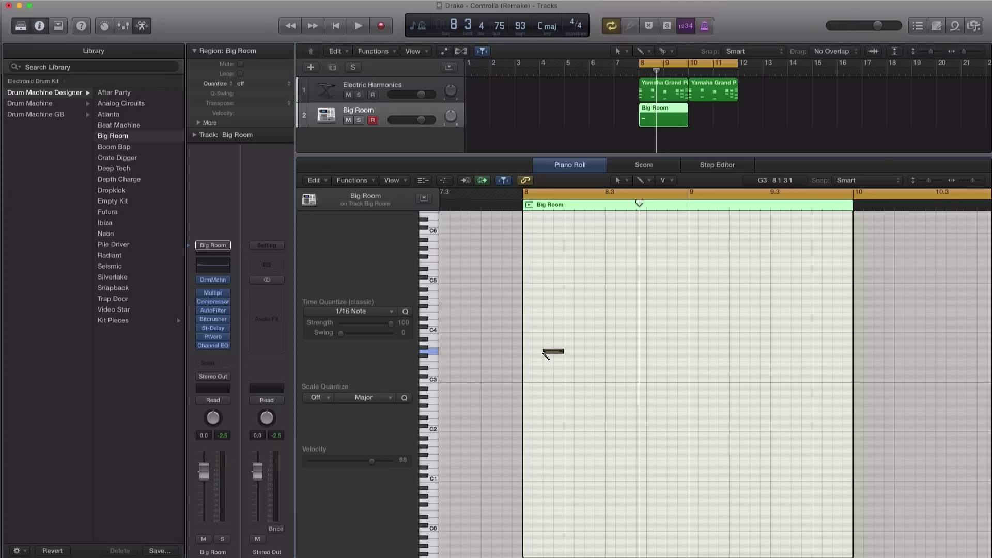
pyautogui.moveTo(547, 357); pyautogui.dragTo(535, 416)
pyautogui.click(214, 281)
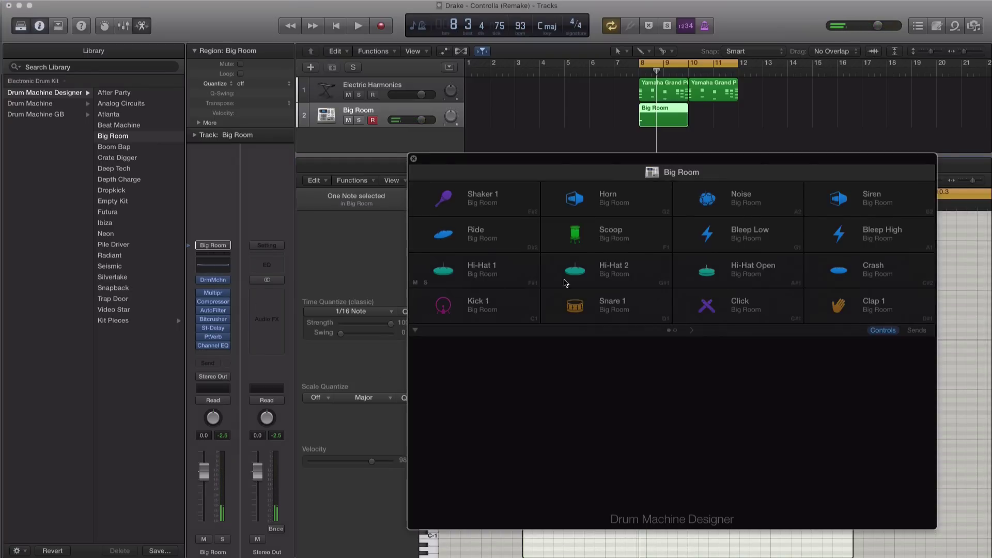
pyautogui.click(611, 275)
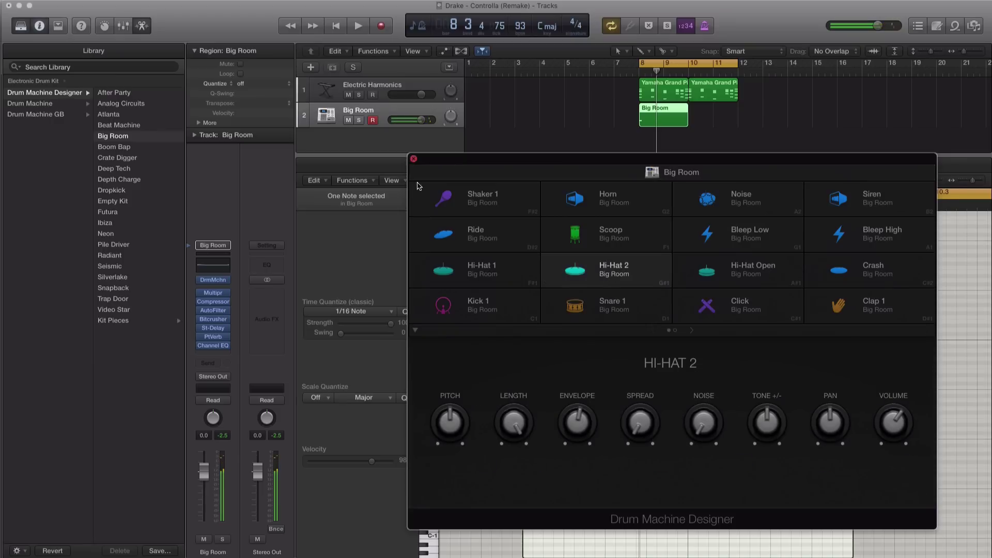
pyautogui.click(413, 160)
pyautogui.moveTo(533, 415); pyautogui.dragTo(526, 406)
# Copy the G#1 hi-hat note to 8 1 3, 8 2 3 and 8 3 1, auditioning the rhythm between additions.
pyautogui.scroll(4, 559, 414)
pyautogui.scroll(-2, 560, 415)
pyautogui.press('space')
pyautogui.press('space')
pyautogui.moveTo(507, 404); pyautogui.dragTo(533, 405)
pyautogui.press('space')
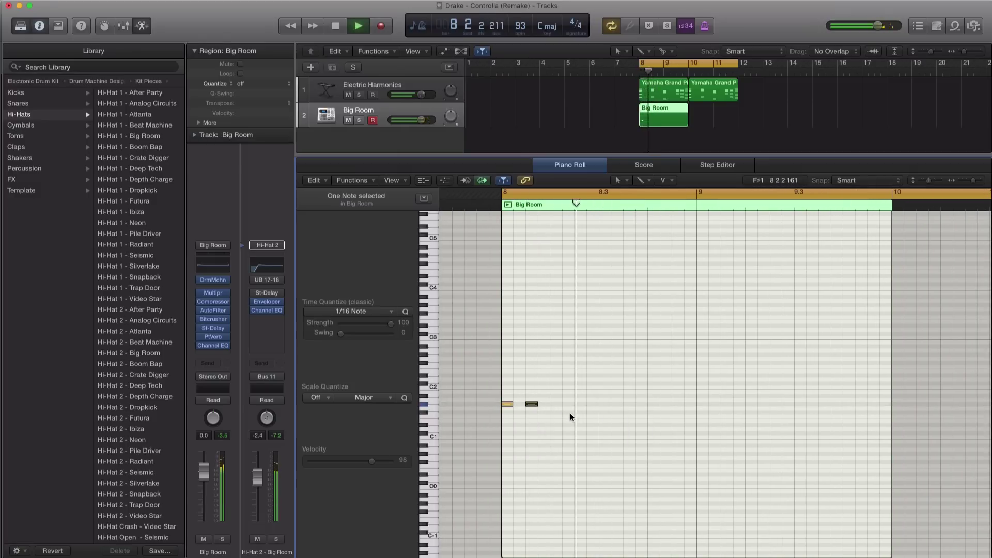
pyautogui.press('space')
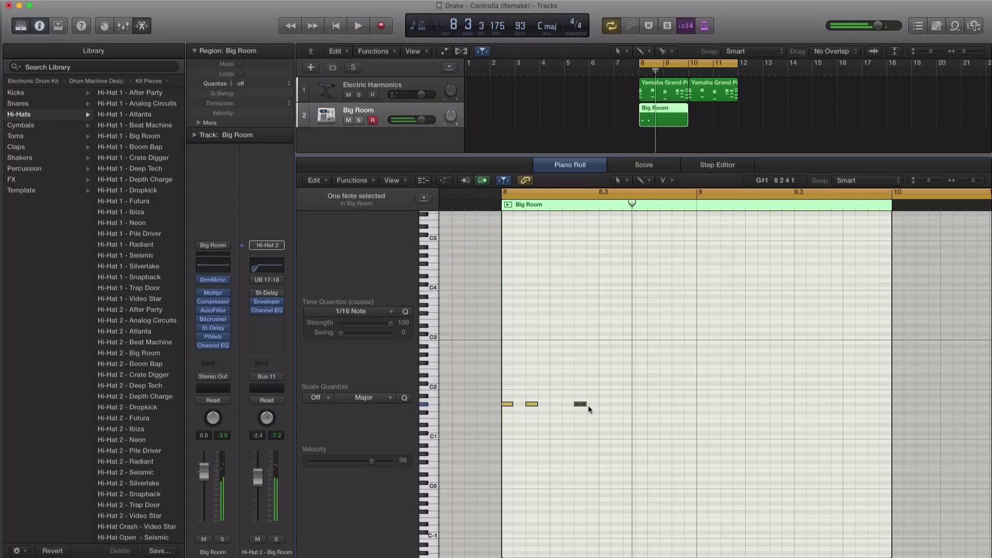
pyautogui.click(603, 404)
pyautogui.press('space')
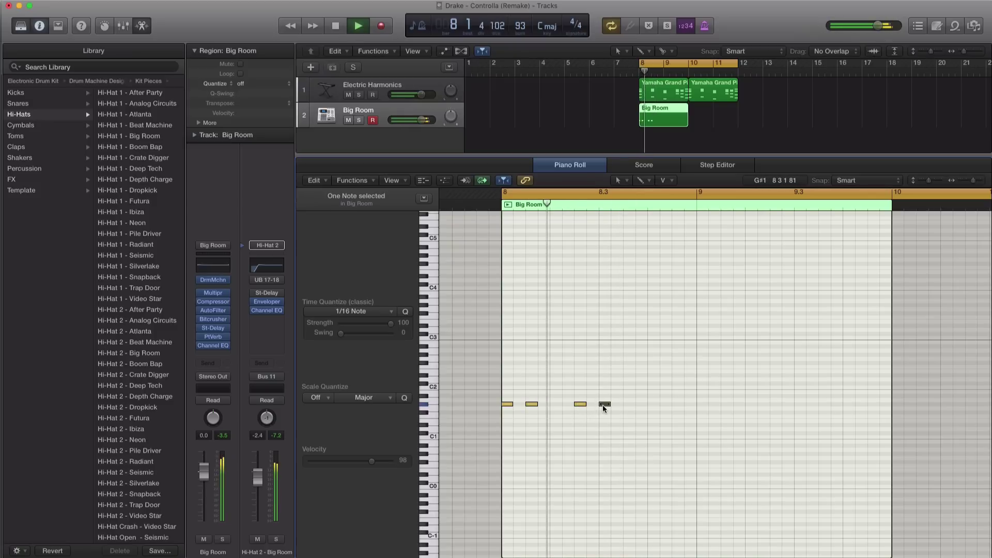
pyautogui.click(695, 417)
pyautogui.press('space')
# Duplicate all four hi-hat notes so the copied pattern runs from 8 3 3 into the start of bar 9, and audition it.
pyautogui.press('super+a')
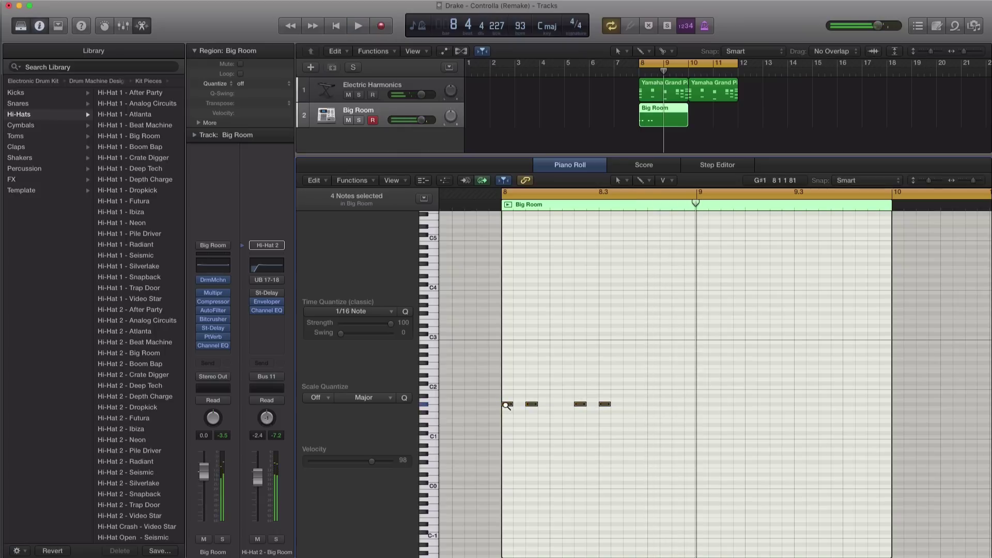
pyautogui.moveTo(514, 406); pyautogui.dragTo(626, 399)
pyautogui.click(669, 427)
pyautogui.press('space')
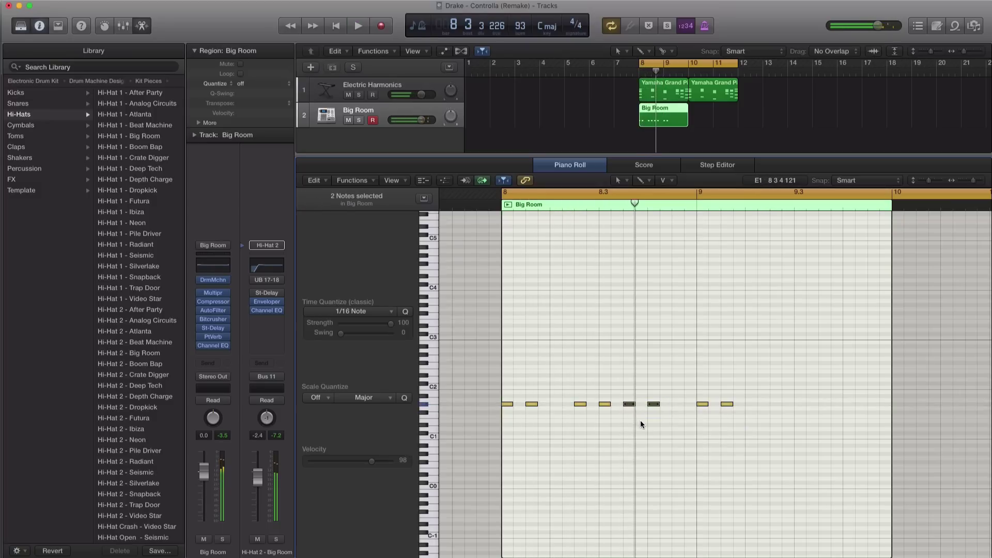
# Rework the first two copied hi-hats into shorter notes at 8 4 3 and 8 4 4, and listen to the result.
pyautogui.moveTo(651, 404); pyautogui.dragTo(676, 406)
pyautogui.click(629, 403)
pyautogui.click(677, 406)
pyautogui.press('space')
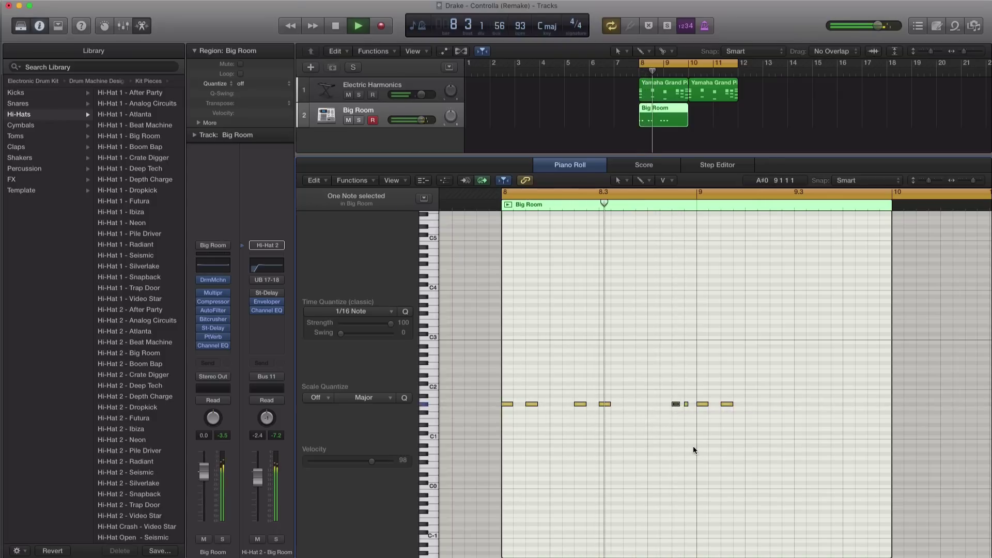
pyautogui.press('space')
# Shorten the two hi-hat notes at 9 1 1 and 9 1 3 while the pattern plays.
pyautogui.click(724, 411)
pyautogui.press('space')
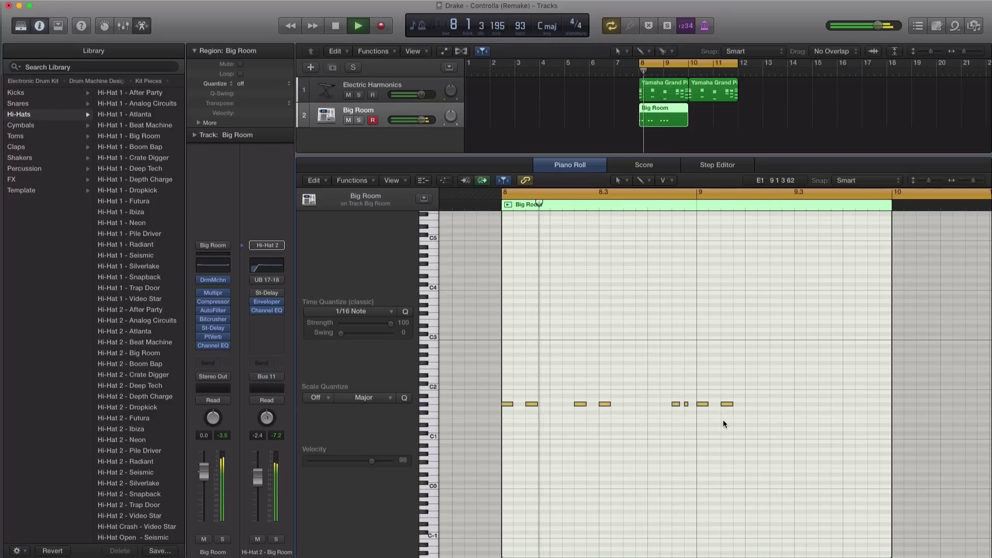
pyautogui.moveTo(734, 414); pyautogui.dragTo(703, 409)
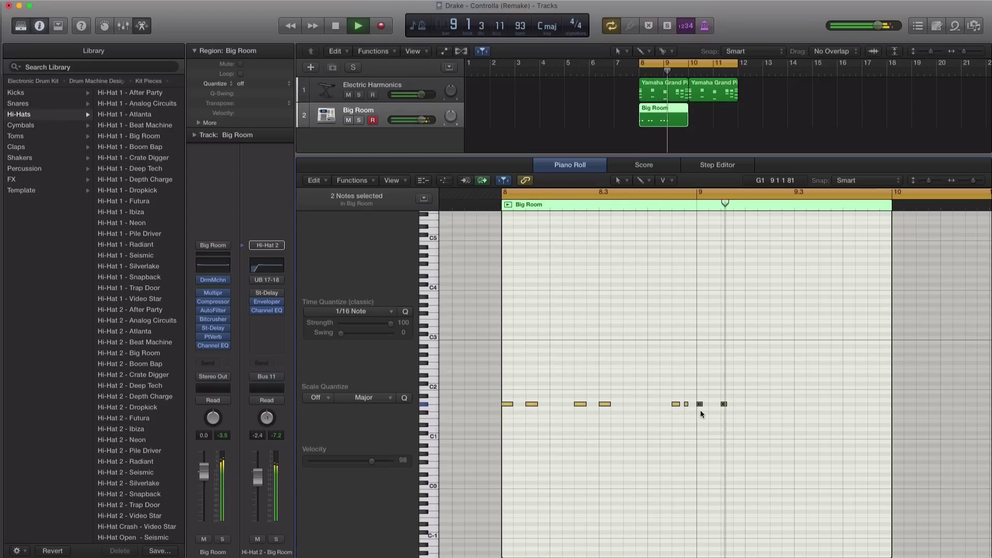
pyautogui.press('space')
# Copy the hi-hats at 8 2 3 and 8 3 1 to the same positions in bar 9 and shorten the copies.
pyautogui.moveTo(580, 406); pyautogui.dragTo(775, 405)
pyautogui.press('space')
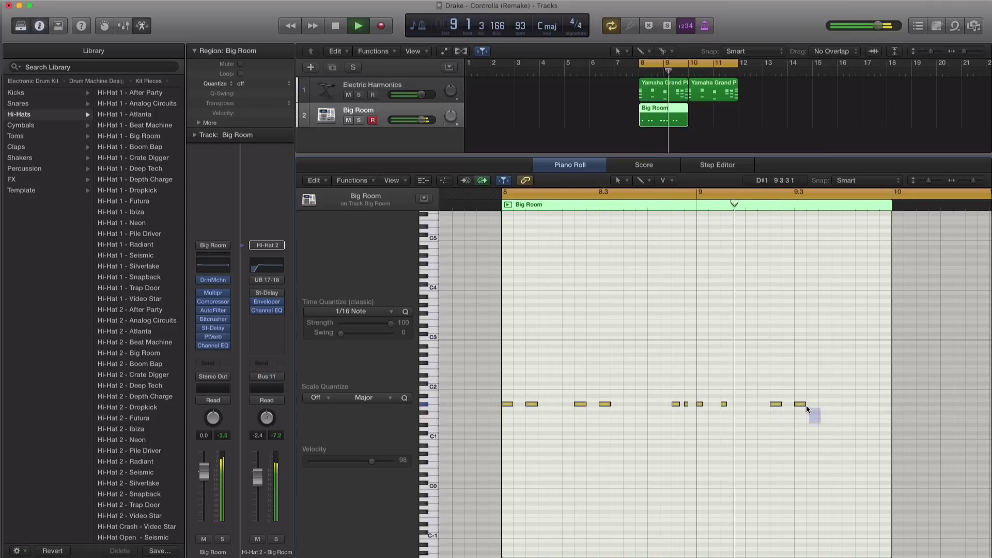
pyautogui.moveTo(819, 423); pyautogui.dragTo(791, 415)
pyautogui.press('space')
pyautogui.press('space')
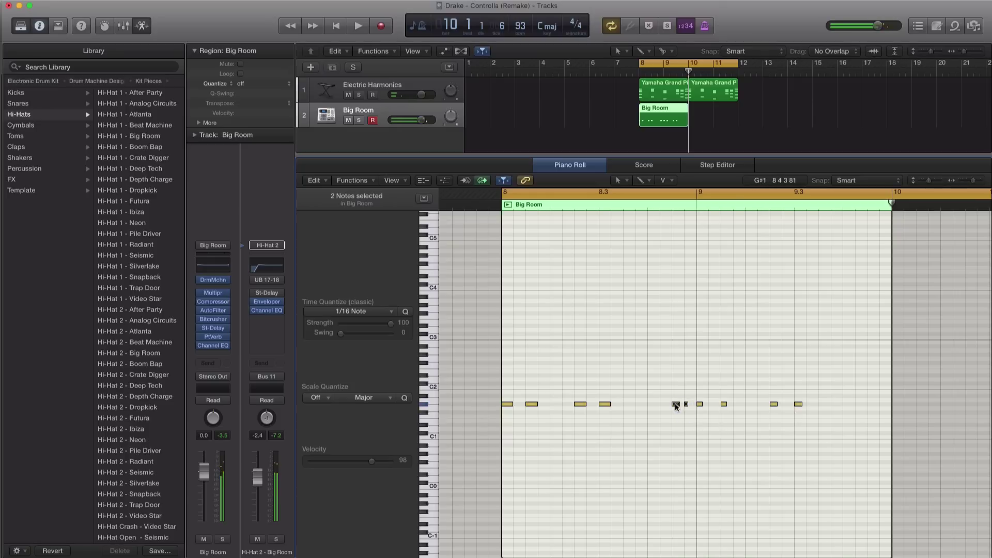
# Copy the short hi-hat pair from the end of bar 8 to the end of bar 9 and audition with the cycle set to bars 8–10.
pyautogui.moveTo(676, 404); pyautogui.dragTo(873, 409)
pyautogui.press('space')
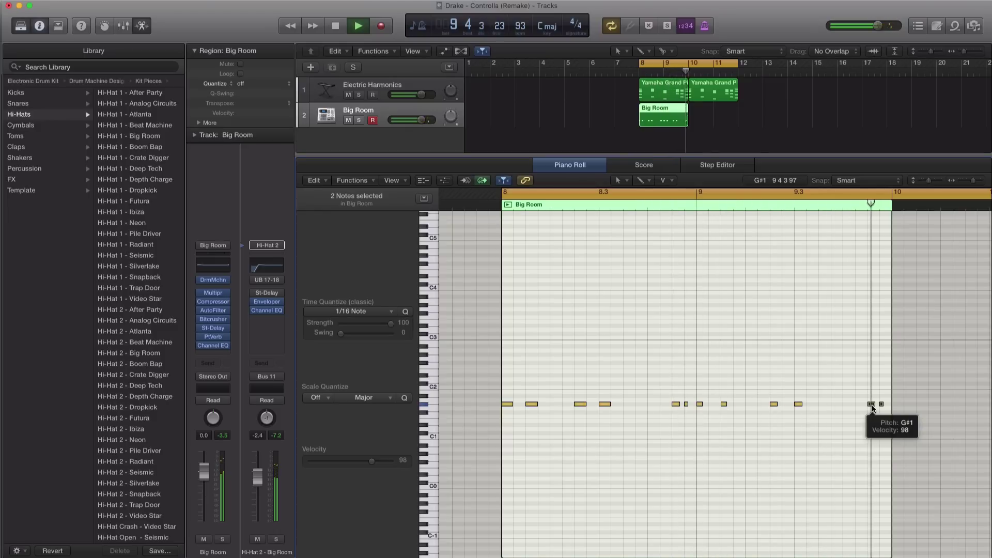
pyautogui.press('space')
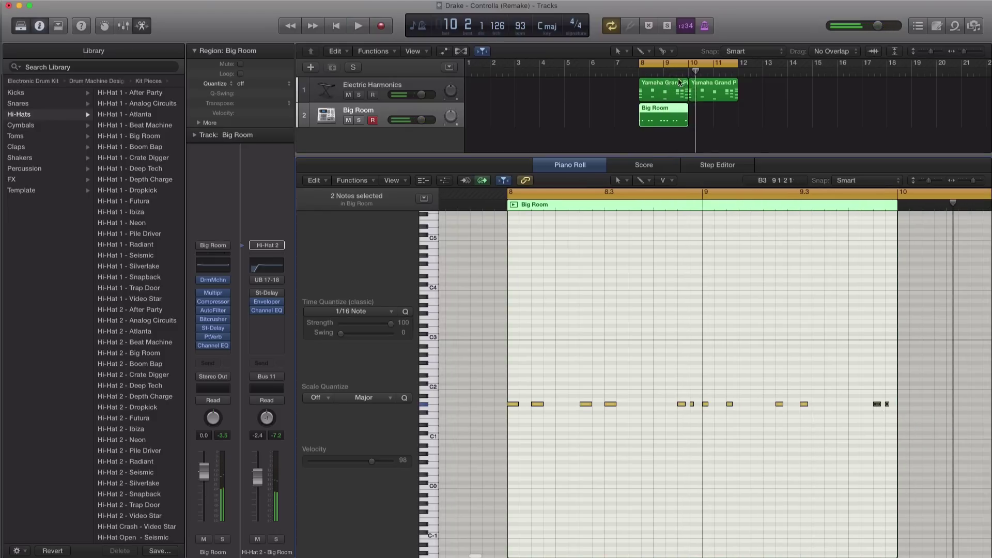
pyautogui.click(674, 67)
pyautogui.moveTo(644, 66); pyautogui.dragTo(680, 66)
pyautogui.press('space')
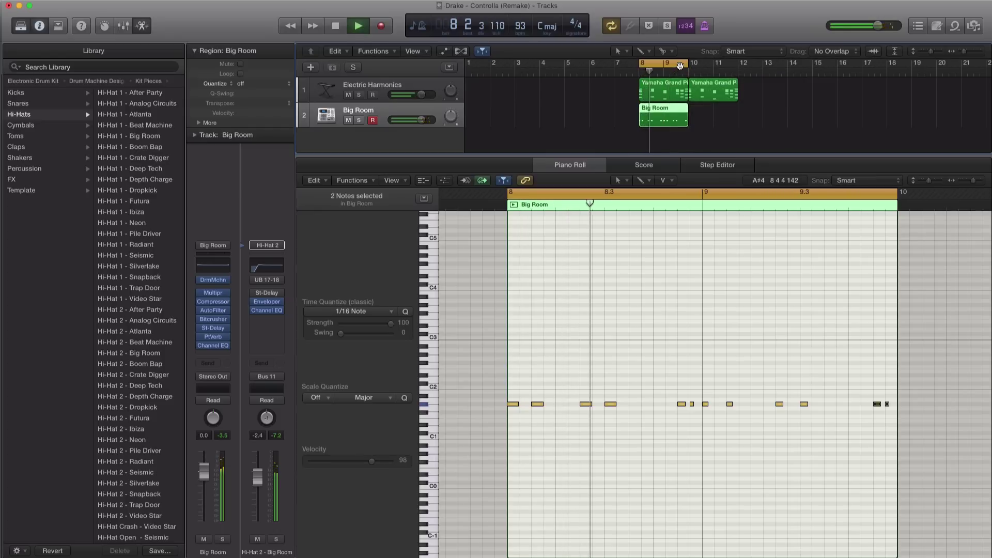
pyautogui.press('space')
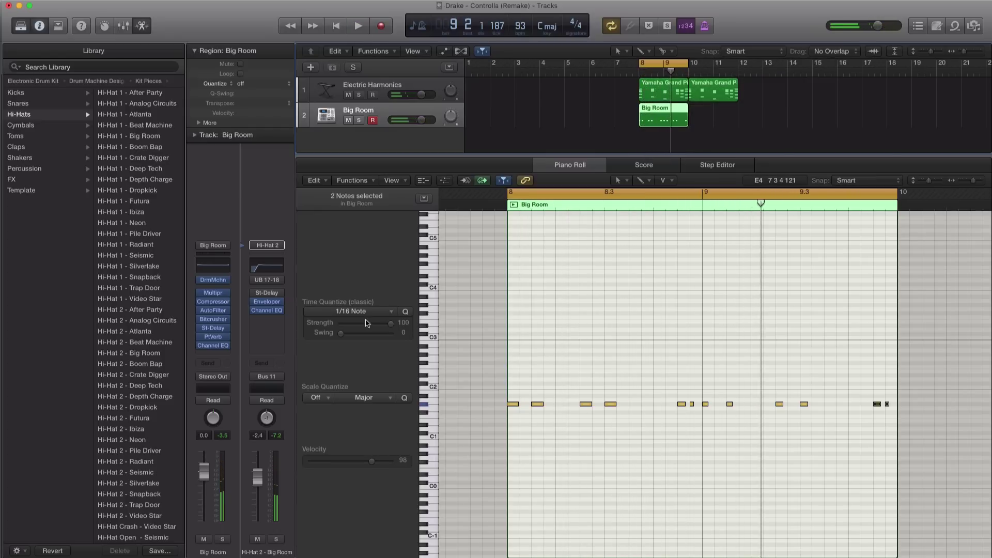
# Audition the kit's Crash pad in Drum Machine Designer and close its window.
pyautogui.click(217, 283)
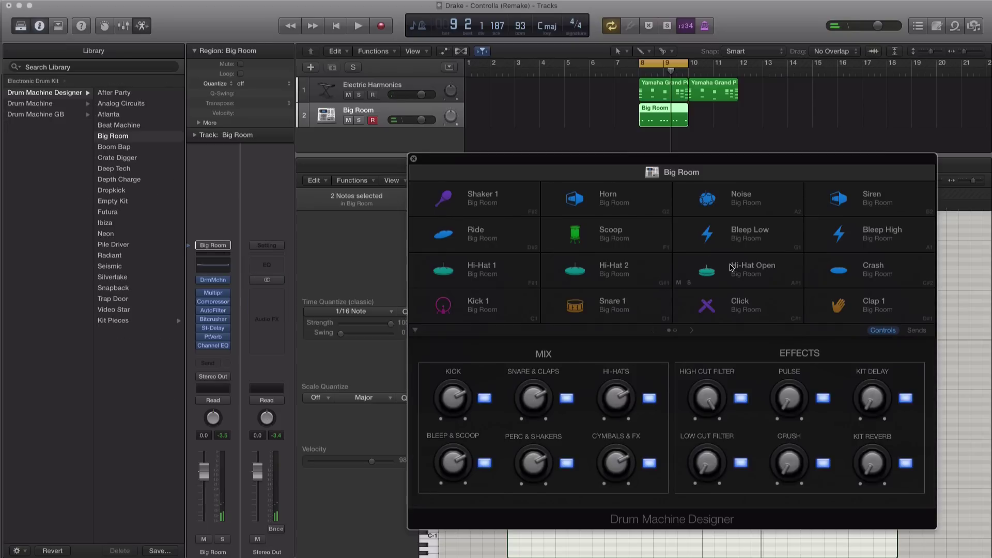
pyautogui.click(854, 276)
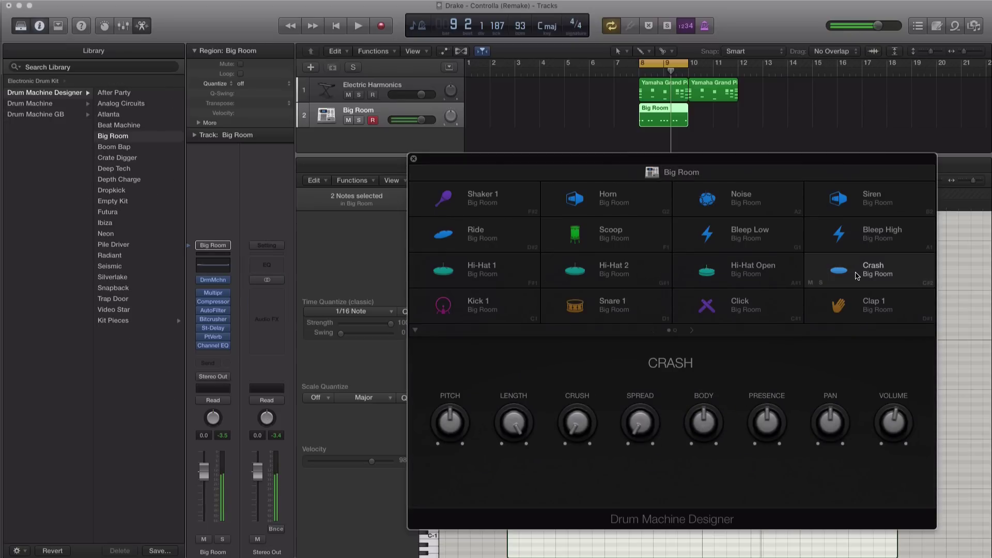
pyautogui.click(857, 275)
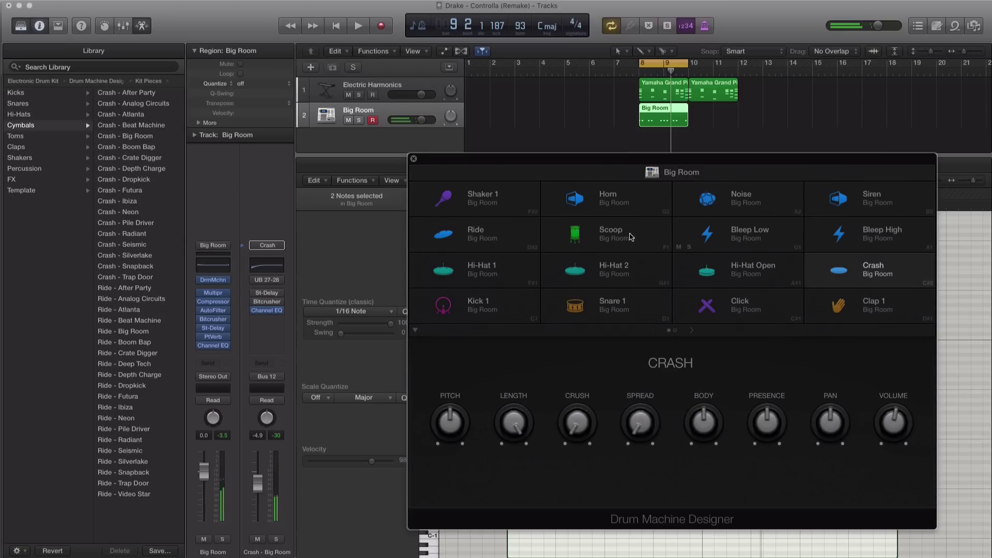
pyautogui.click(414, 159)
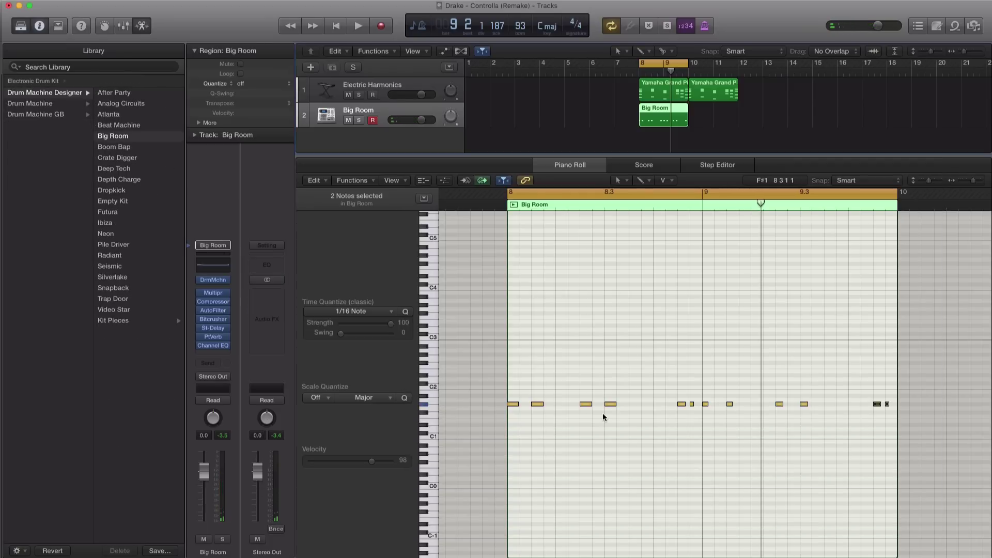
# Copy a hi-hat note to the crash pitch C#2 at 8 1 4 and audition it with the pattern.
pyautogui.moveTo(610, 407); pyautogui.dragTo(550, 387)
pyautogui.press('space')
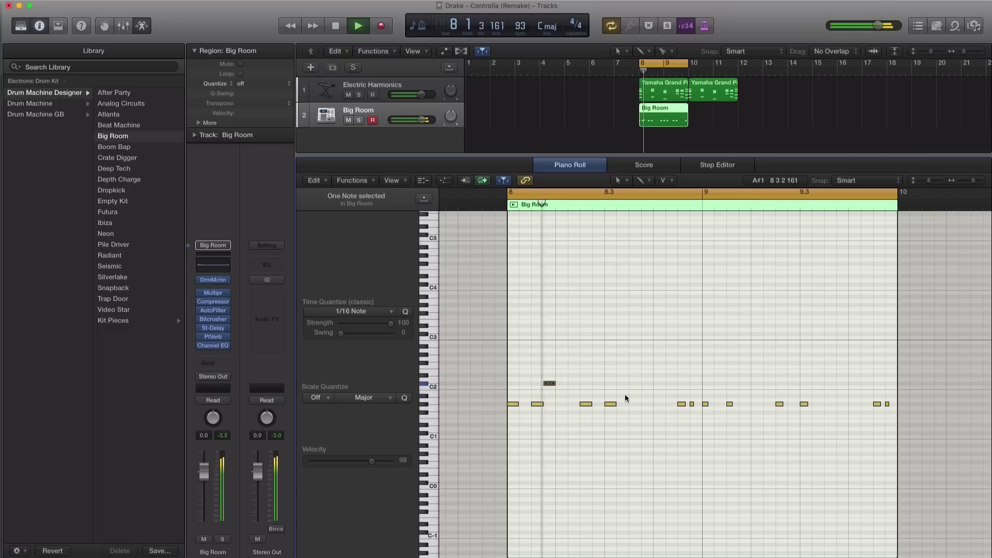
pyautogui.press('space')
pyautogui.press('space')
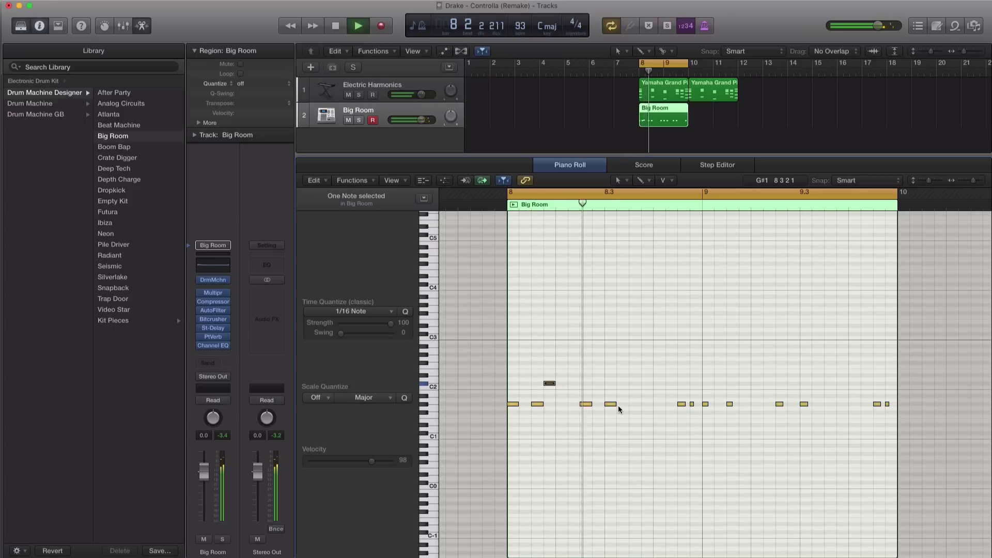
pyautogui.press('space')
# Copy the C#2 crash note to 8 3 4 and 8 4 2, adjusting the placement by ear.
pyautogui.moveTo(548, 384); pyautogui.dragTo(663, 405)
pyautogui.press('space')
pyautogui.press('super+Right')
pyautogui.press('space')
pyautogui.moveTo(645, 387); pyautogui.dragTo(655, 386)
pyautogui.press('space')
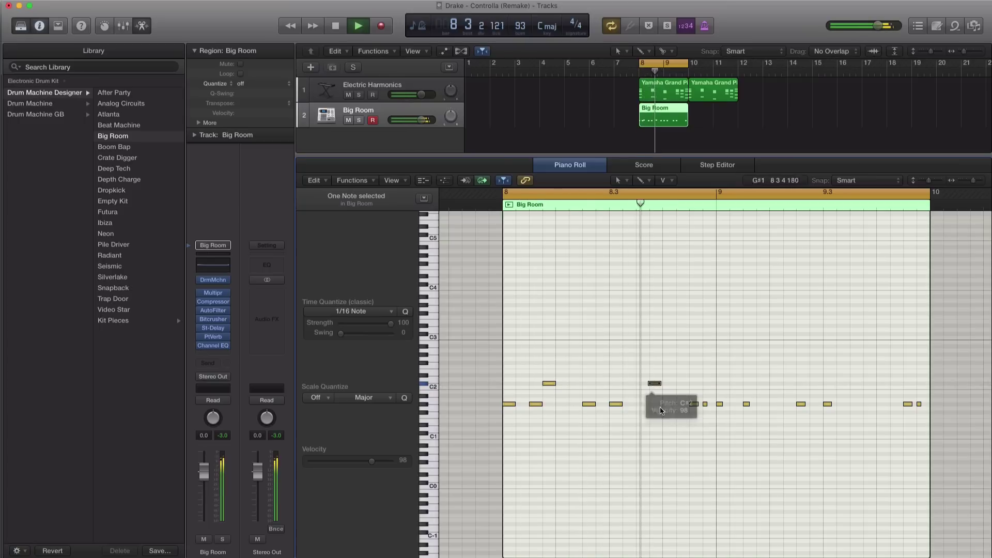
pyautogui.press('space')
pyautogui.moveTo(655, 383); pyautogui.dragTo(686, 386)
pyautogui.press('space')
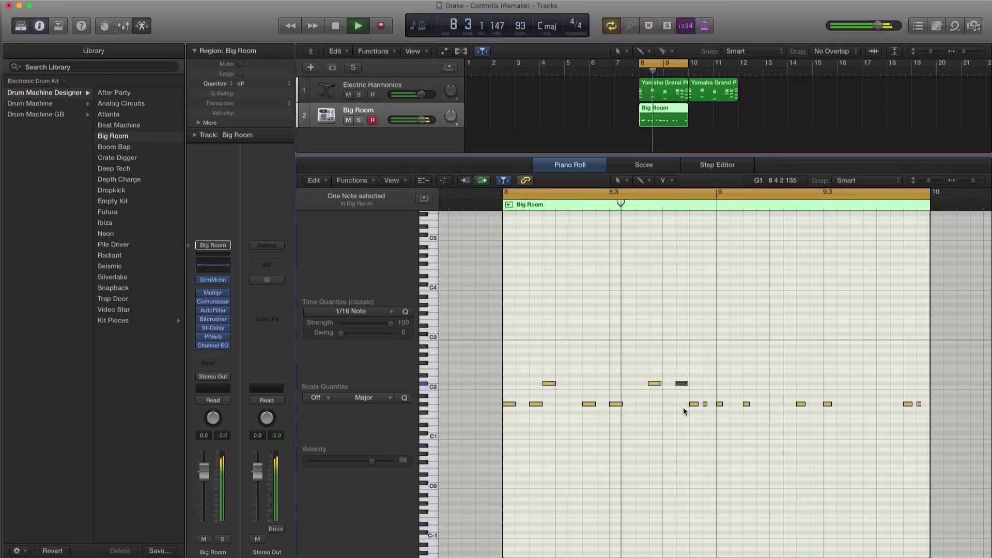
# Copy the three C#2 crash notes from bar 8 to the matching positions in bar 9 and listen back.
pyautogui.press('space')
pyautogui.moveTo(707, 385); pyautogui.dragTo(762, 387)
pyautogui.press('space')
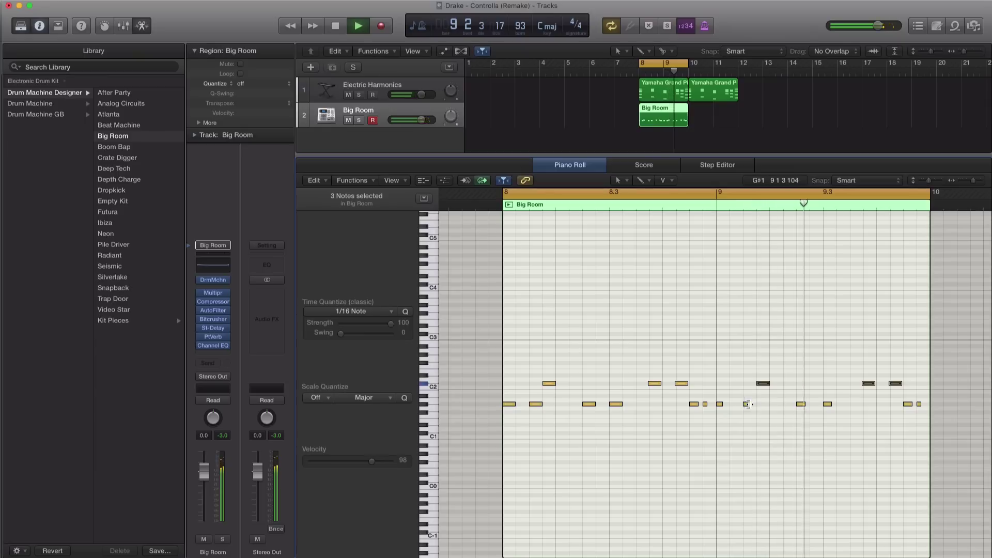
pyautogui.press('space')
# Quantize all notes in the Big Room region to 1/16 Note and audition the pattern.
pyautogui.moveTo(941, 427); pyautogui.dragTo(441, 340)
pyautogui.click(404, 313)
pyautogui.press('space')
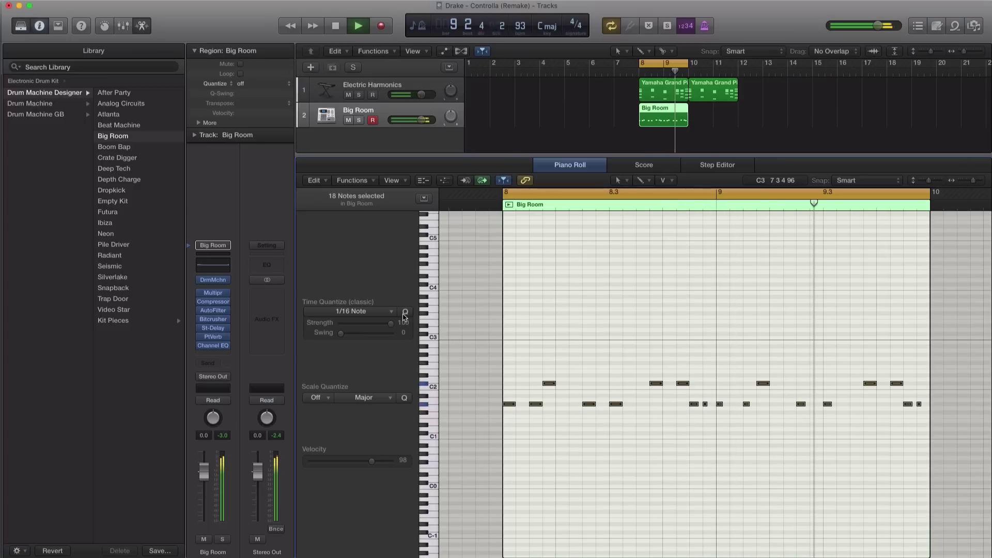
pyautogui.press('space')
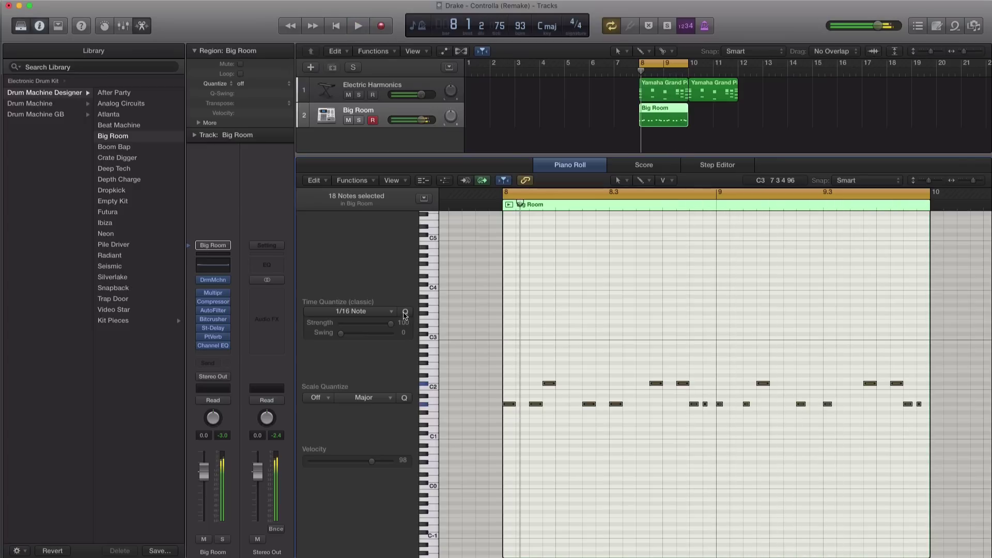
# Replace the Hi-Hat 2 pad's sound with Hi-Hat 1 - Futura after trying other hi-hats, and play the pattern.
pyautogui.click(214, 283)
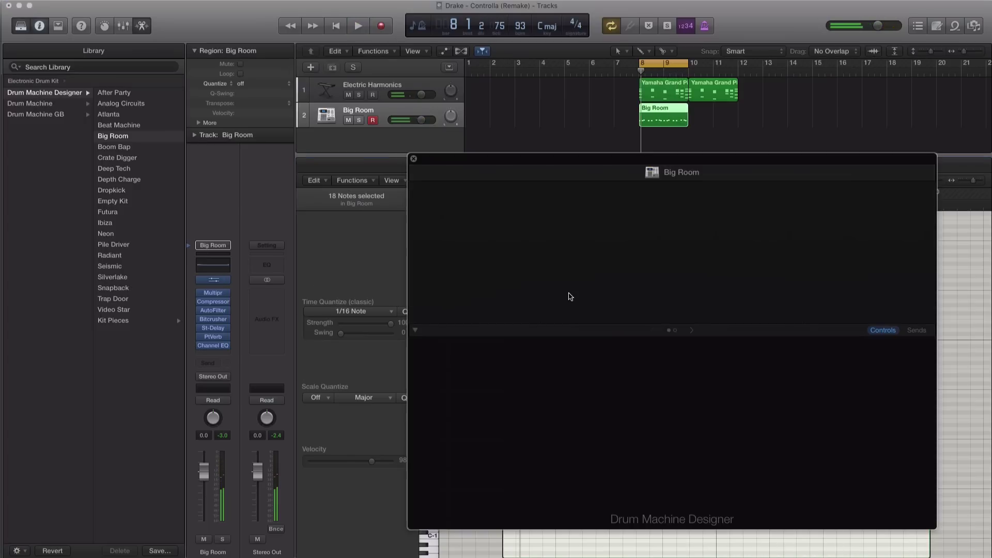
pyautogui.moveTo(585, 163); pyautogui.dragTo(503, 76)
pyautogui.click(527, 188)
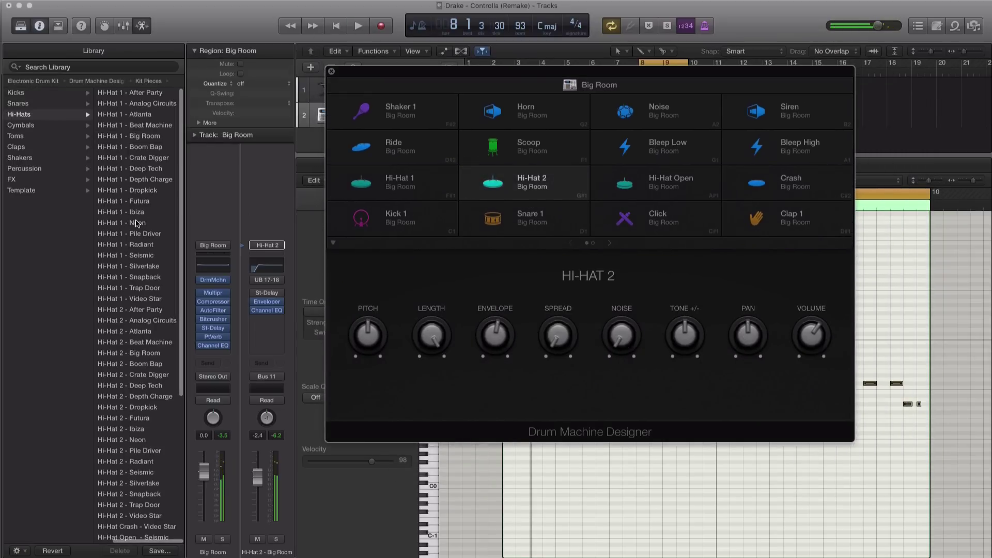
pyautogui.click(137, 223)
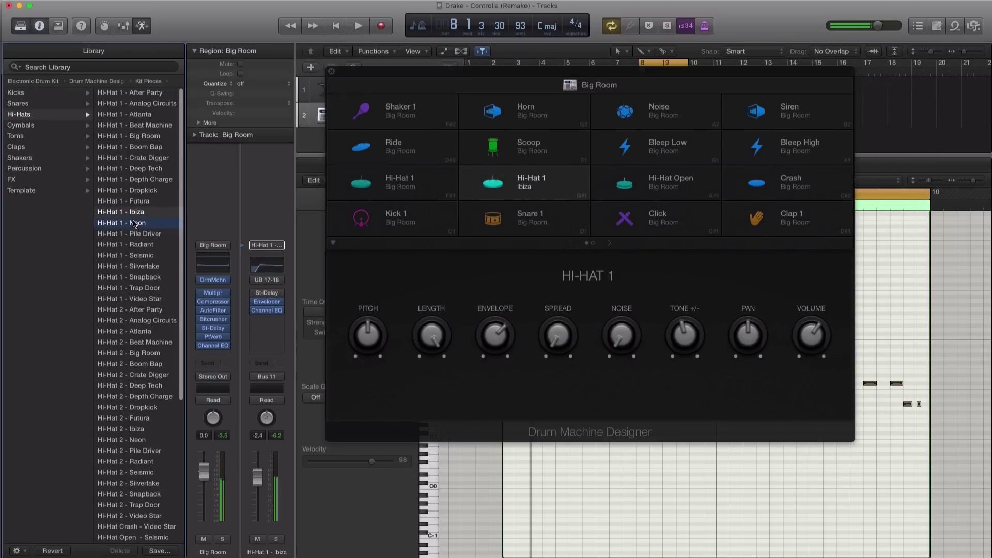
pyautogui.click(134, 245)
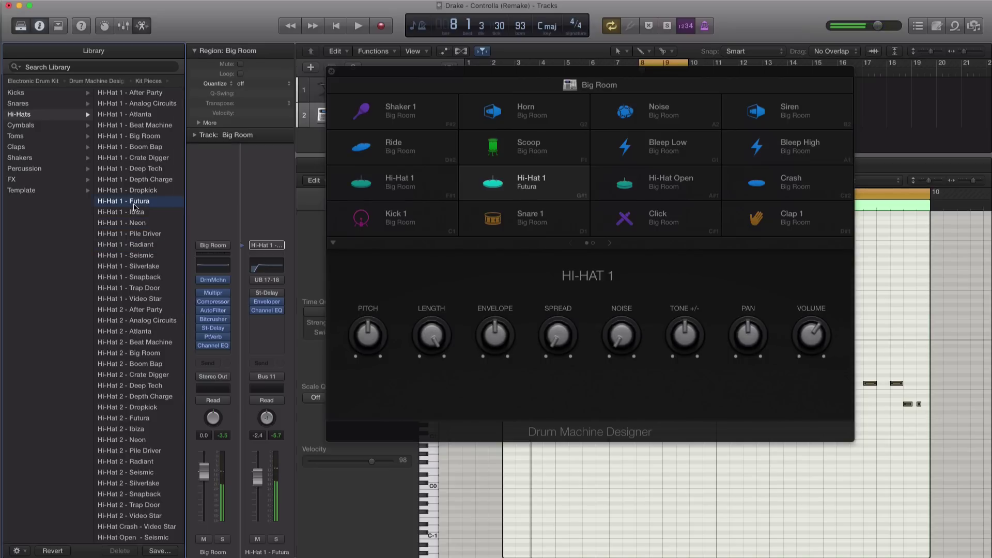
pyautogui.press('space')
pyautogui.press('space')
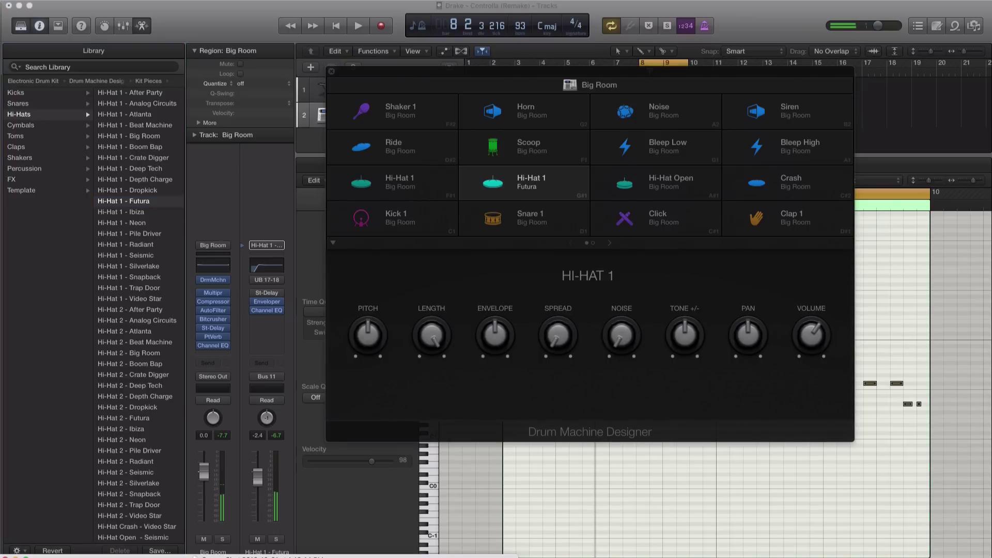
pyautogui.click(329, 541)
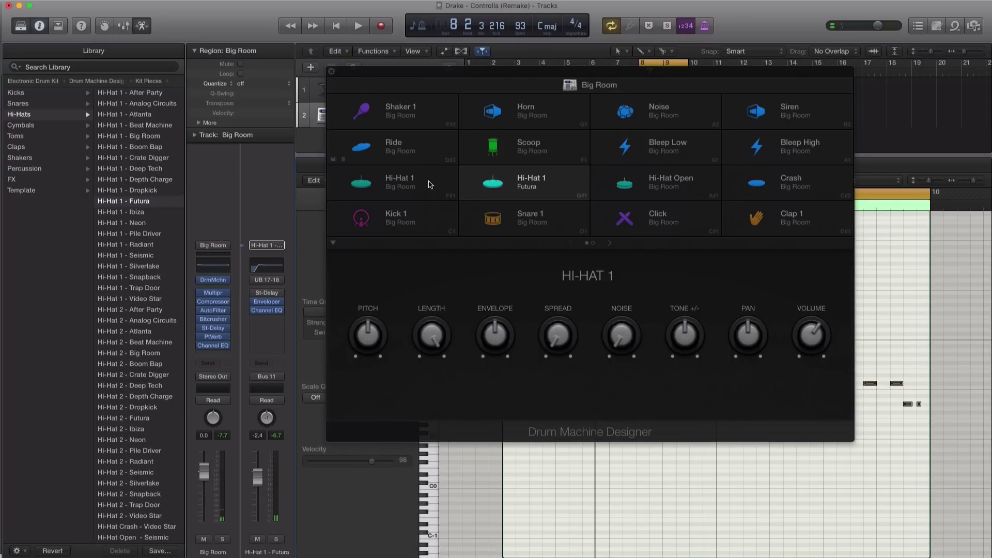
pyautogui.press('space')
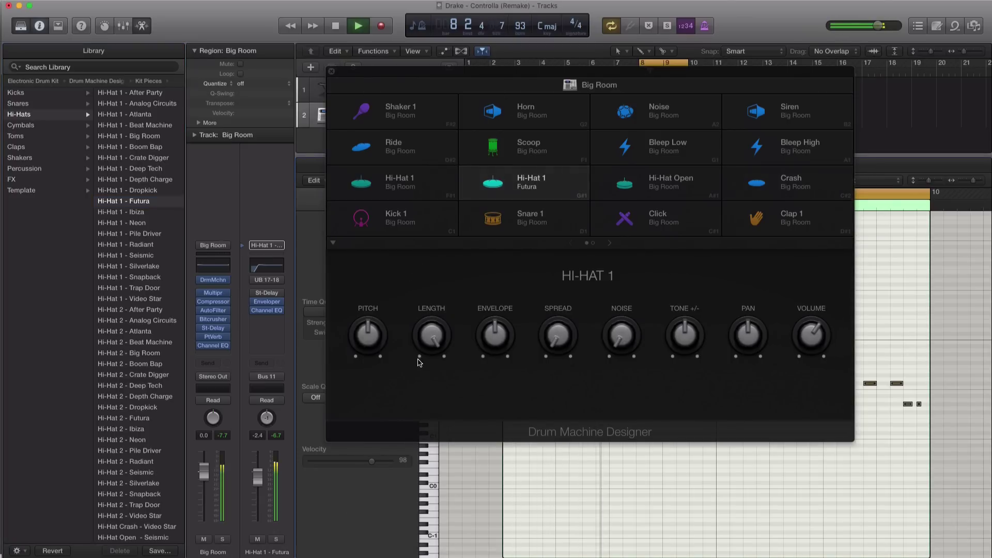
# Shape the Futura hi-hat: Length 33%, Envelope at maximum, Spread 20%, panned left, and Volume -1.7 dB.
pyautogui.moveTo(429, 345); pyautogui.dragTo(414, 428)
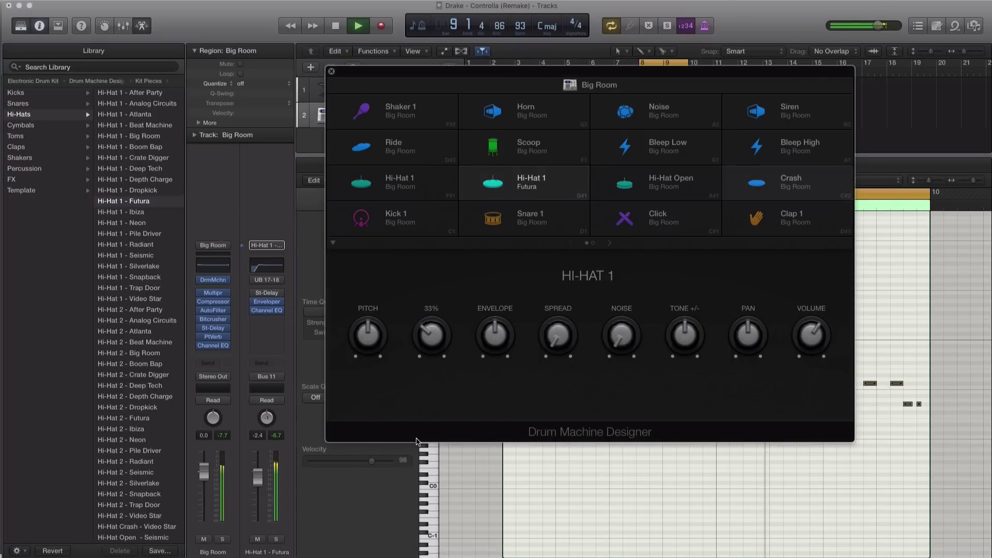
pyautogui.moveTo(501, 352); pyautogui.dragTo(476, 216)
pyautogui.moveTo(554, 338); pyautogui.dragTo(554, 310)
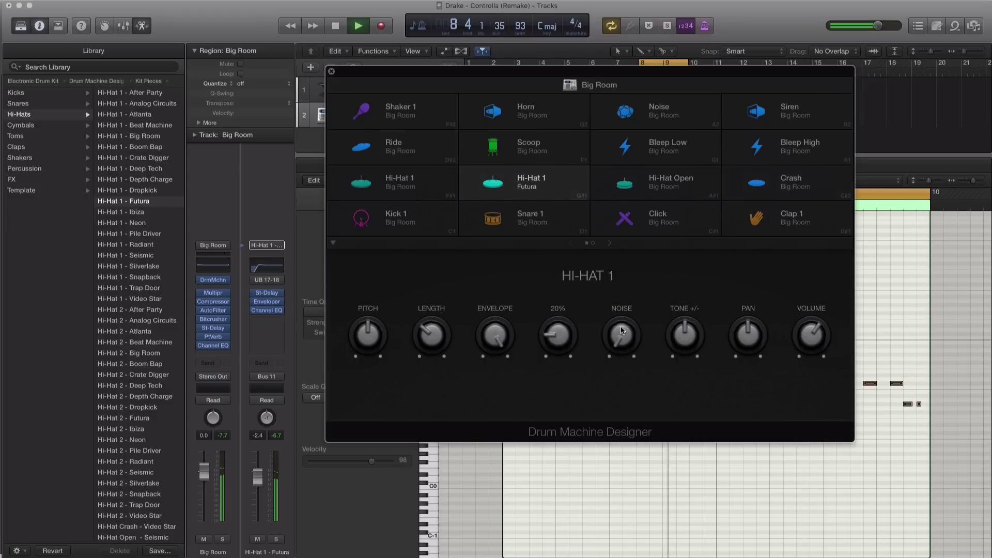
pyautogui.moveTo(810, 340); pyautogui.dragTo(807, 335)
pyautogui.moveTo(747, 333); pyautogui.dragTo(687, 292)
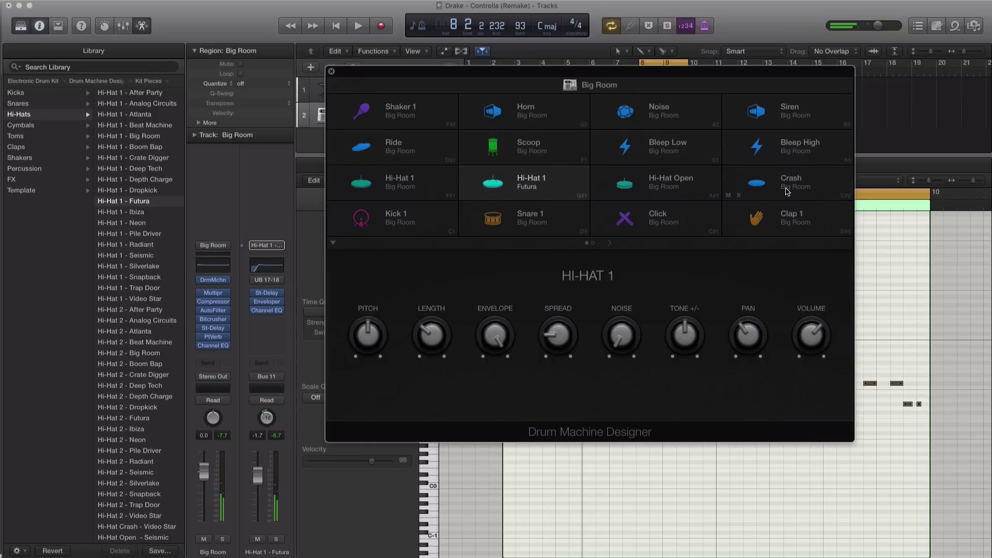
# Replace the Crash pad's sound with Crash - Trap Door after trying other crashes, and play the pattern.
pyautogui.click(788, 191)
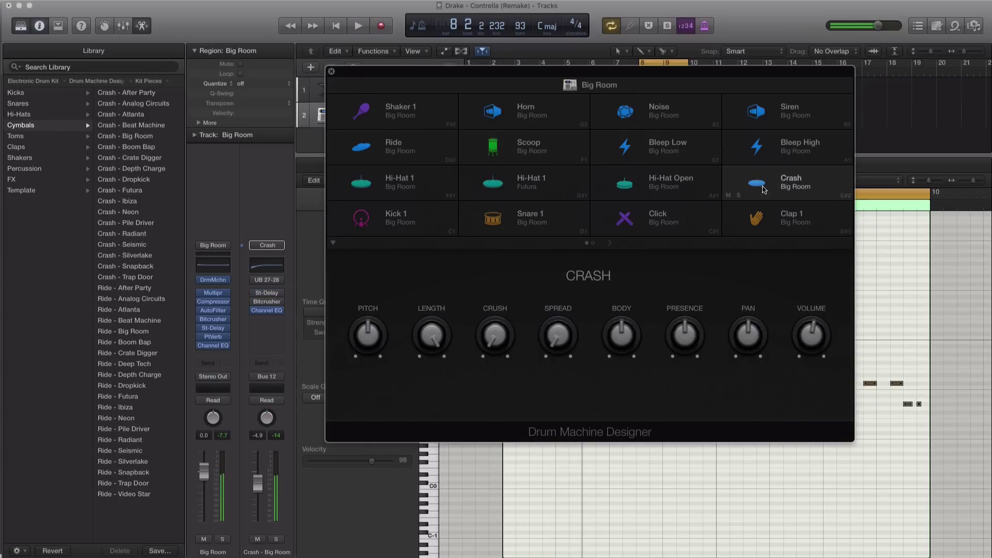
pyautogui.click(139, 169)
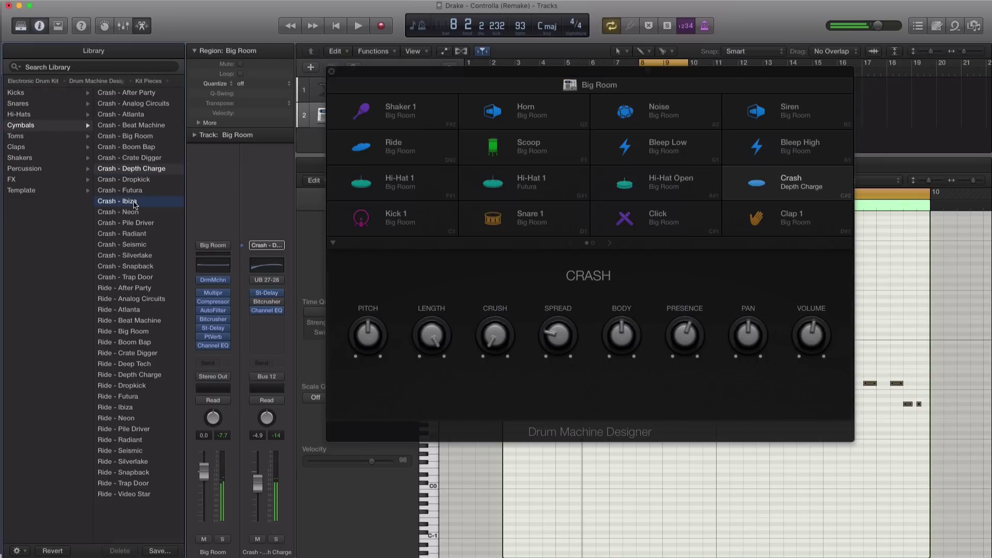
pyautogui.click(132, 201)
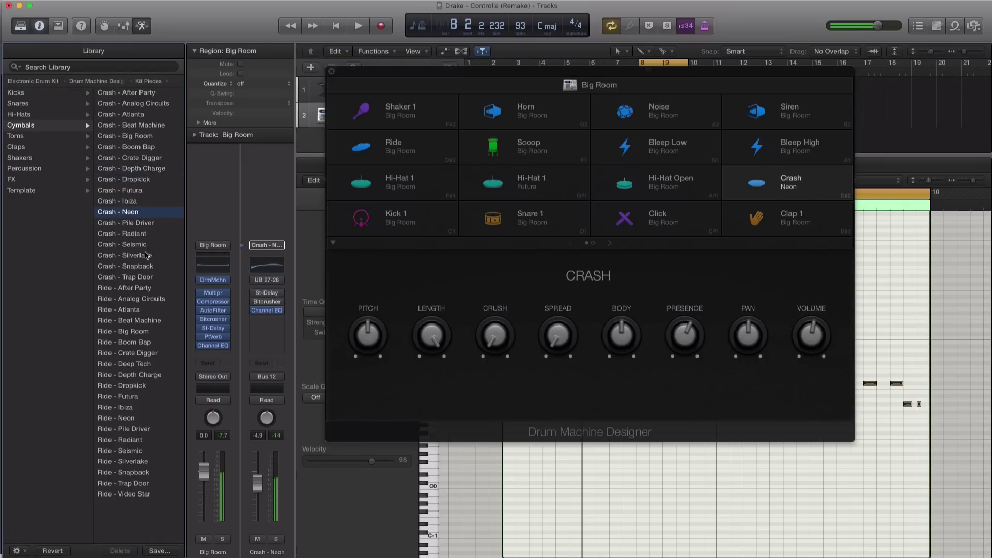
pyautogui.click(140, 278)
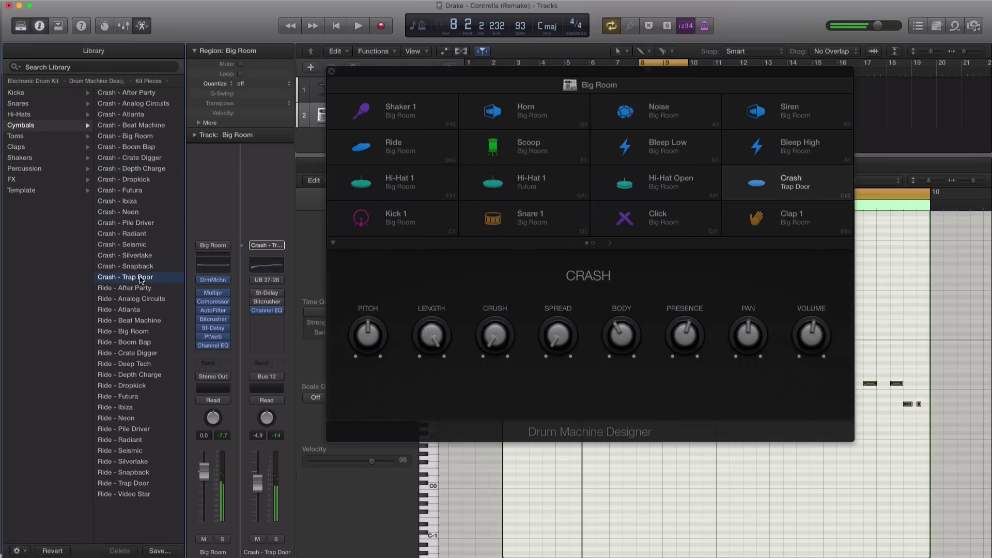
pyautogui.press('space')
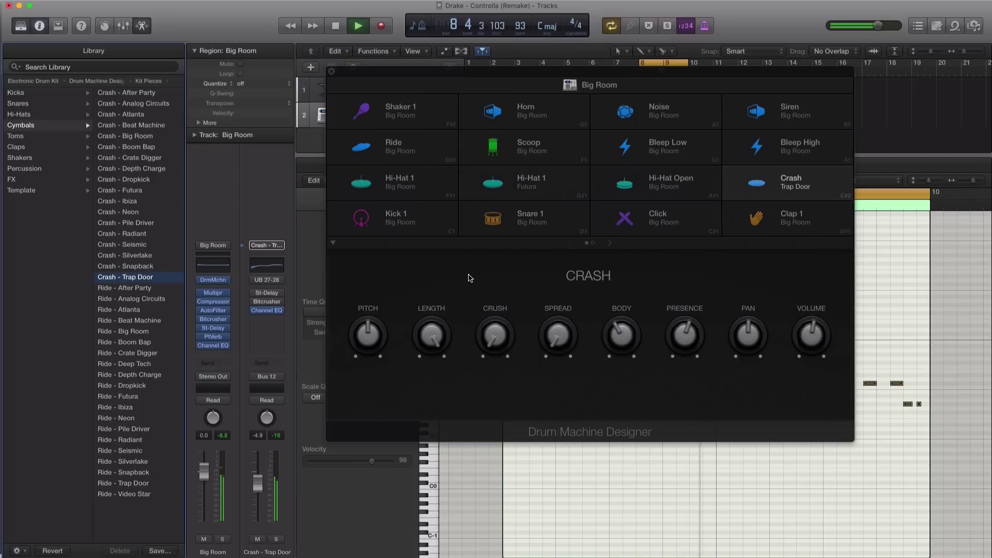
# Shorten the Trap Door crash's Length and set Crush to 23%, Body to +8.5 dB and Volume to -9.2 dB.
pyautogui.moveTo(432, 336); pyautogui.dragTo(422, 464)
pyautogui.moveTo(490, 337); pyautogui.dragTo(485, 292)
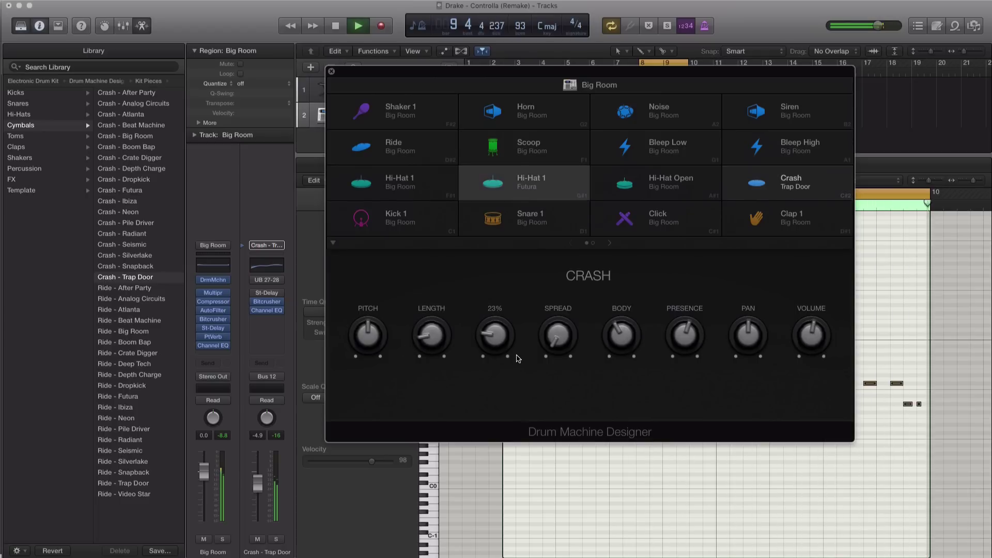
pyautogui.moveTo(622, 336); pyautogui.dragTo(612, 290)
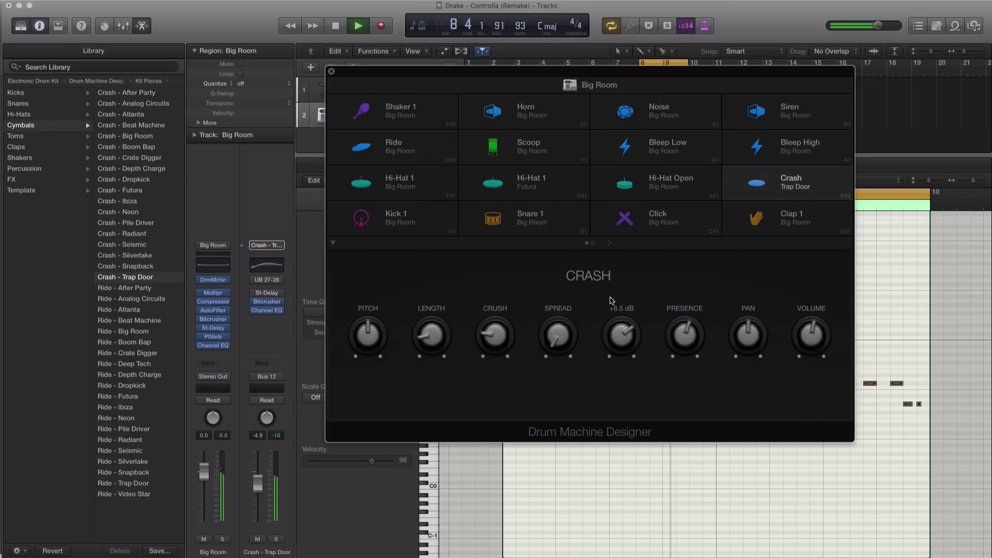
pyautogui.click(684, 335)
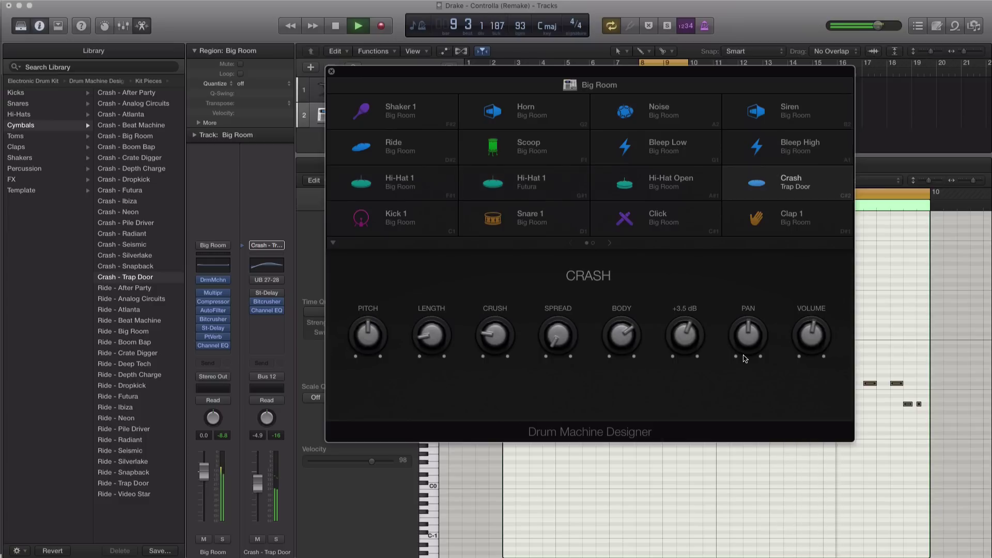
pyautogui.moveTo(810, 337); pyautogui.dragTo(808, 361)
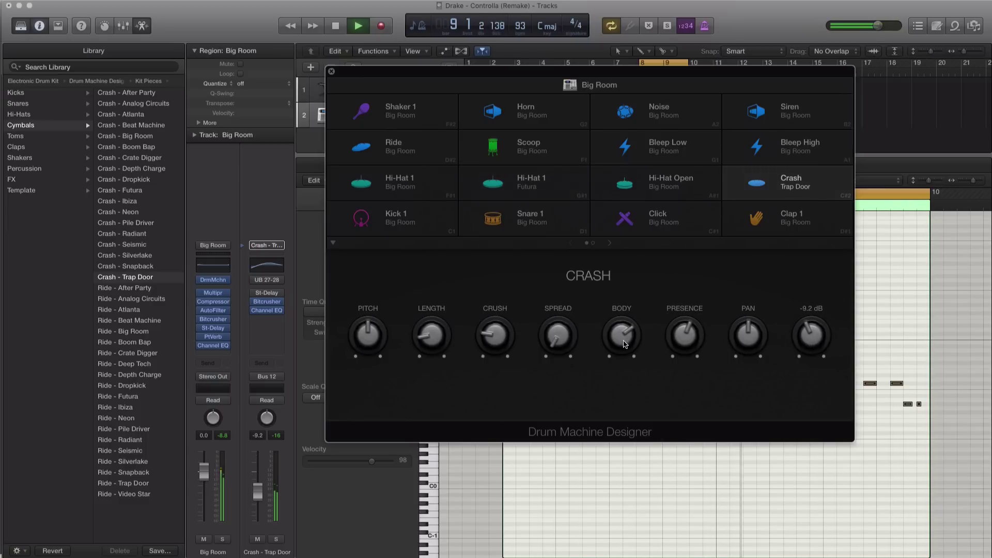
# Fine-tune the crash by ear with a slightly shorter Length, Crush 24%, Spread about 19%, more Body and Volume -8.6 dB.
pyautogui.moveTo(376, 326); pyautogui.dragTo(373, 341)
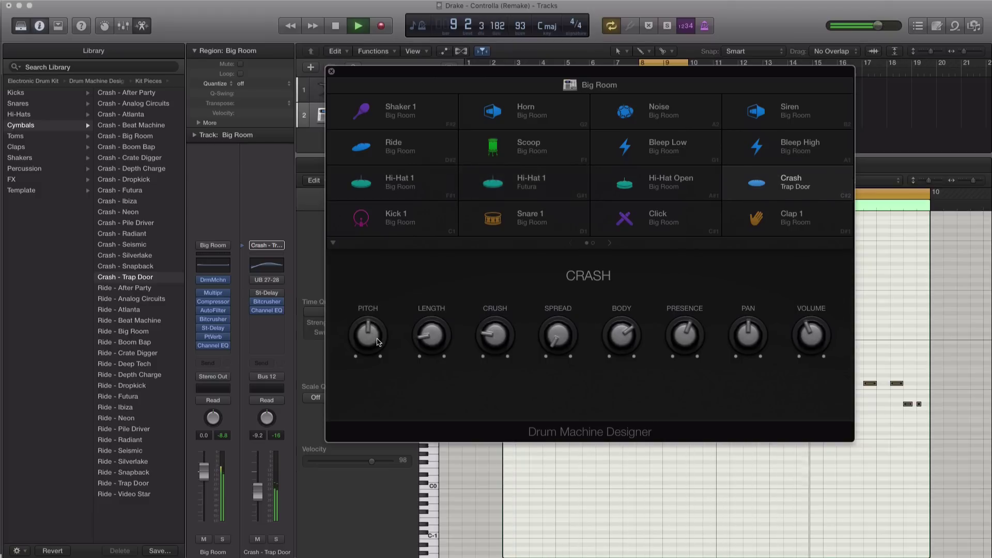
pyautogui.moveTo(430, 340); pyautogui.dragTo(432, 350)
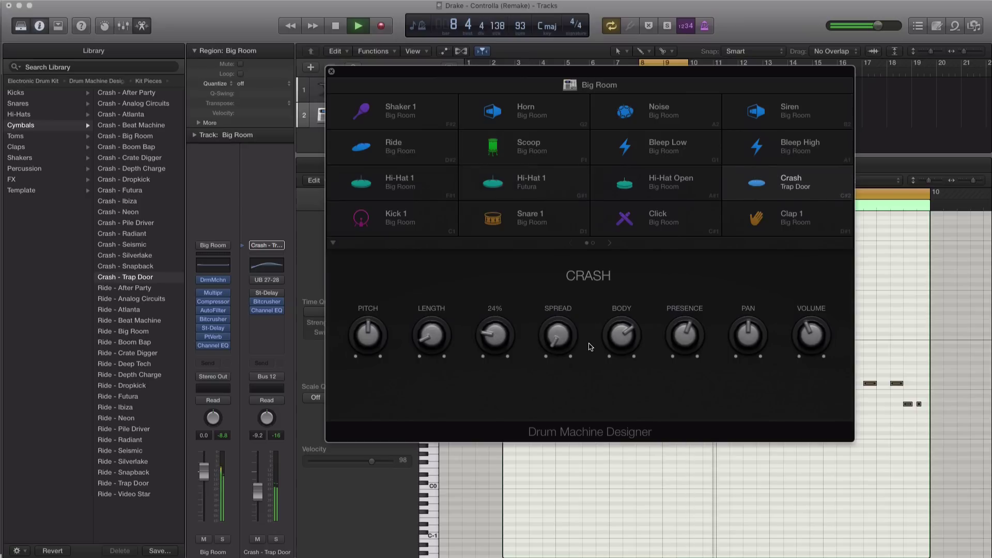
pyautogui.moveTo(593, 343); pyautogui.dragTo(559, 326)
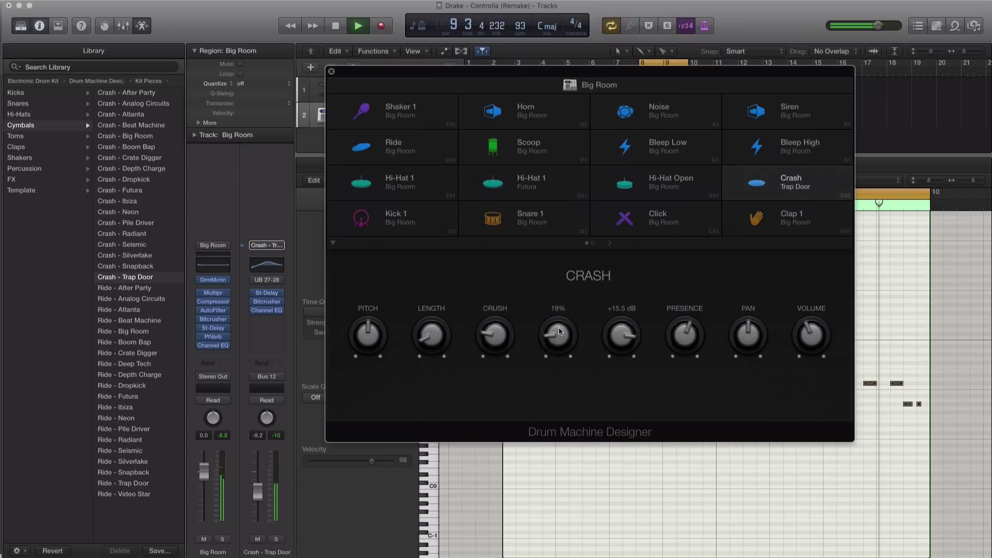
pyautogui.moveTo(625, 340); pyautogui.dragTo(622, 357)
pyautogui.moveTo(568, 342)
pyautogui.mouseDown()
pyautogui.moveTo(564, 327)
pyautogui.moveTo(563, 336)
pyautogui.mouseUp()
pyautogui.moveTo(815, 334); pyautogui.dragTo(803, 336)
pyautogui.press('space')
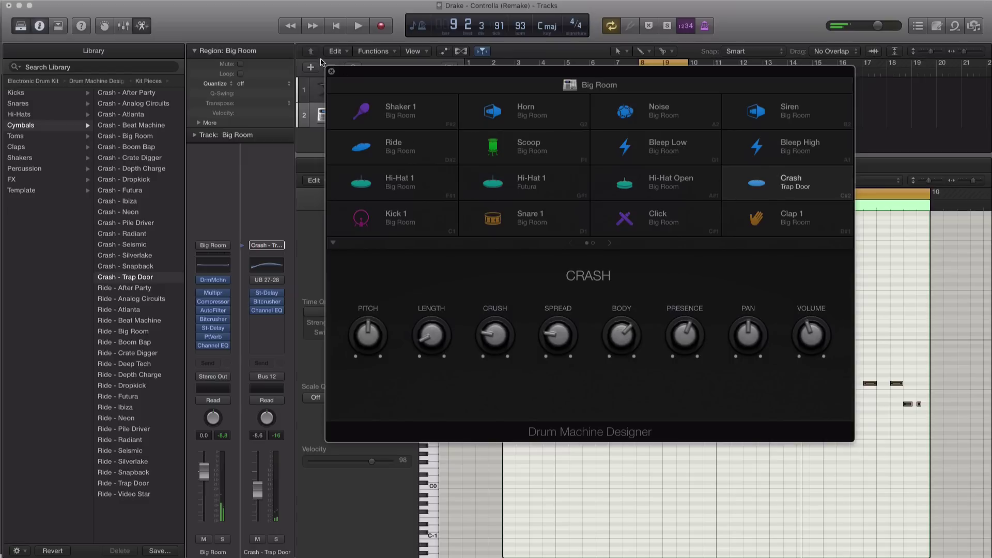
# Add D#1 clap notes at 8 1 4 and 9 1 4 in the Big Room region and listen back.
pyautogui.click(801, 219)
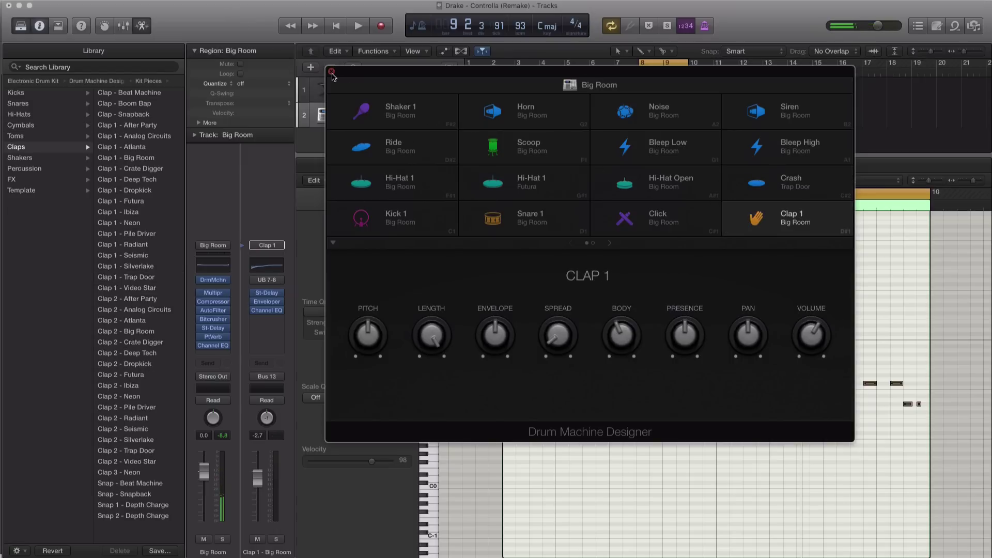
pyautogui.click(332, 71)
pyautogui.press('space')
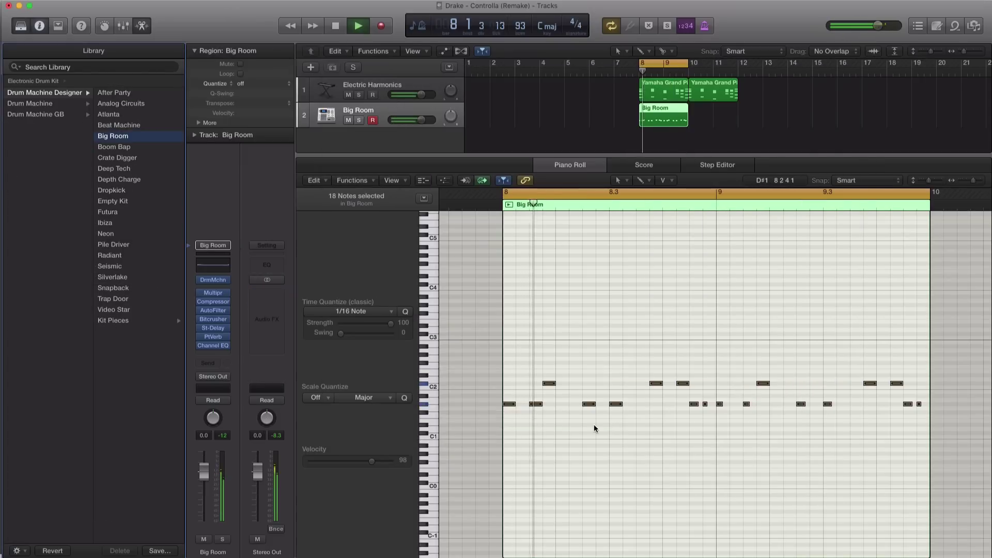
pyautogui.press('space')
pyautogui.press('space')
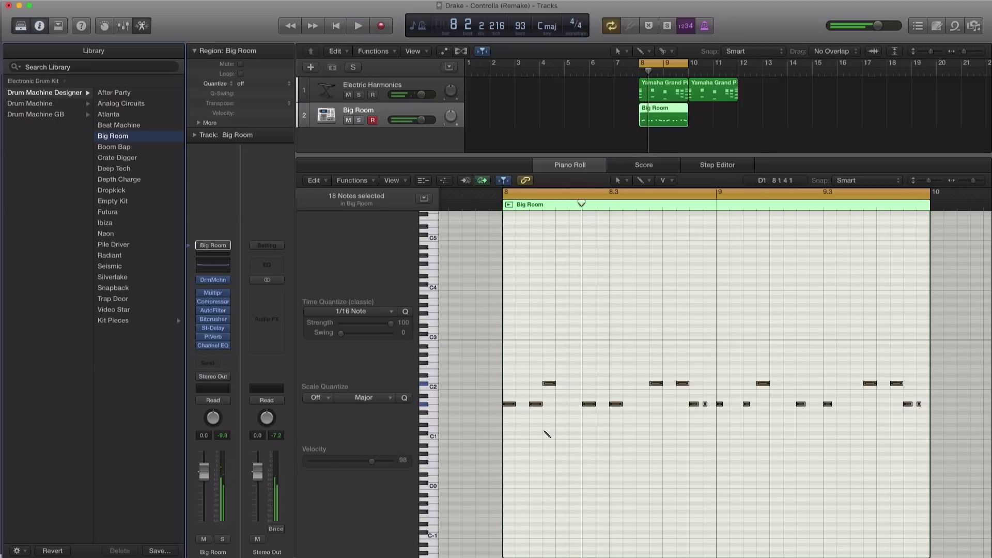
pyautogui.moveTo(547, 433); pyautogui.dragTo(766, 428)
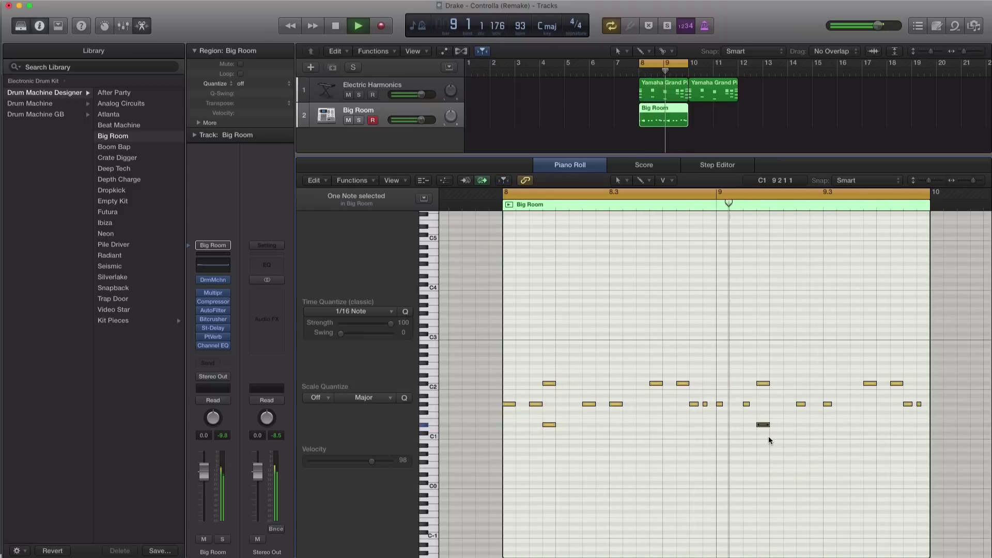
pyautogui.press('space')
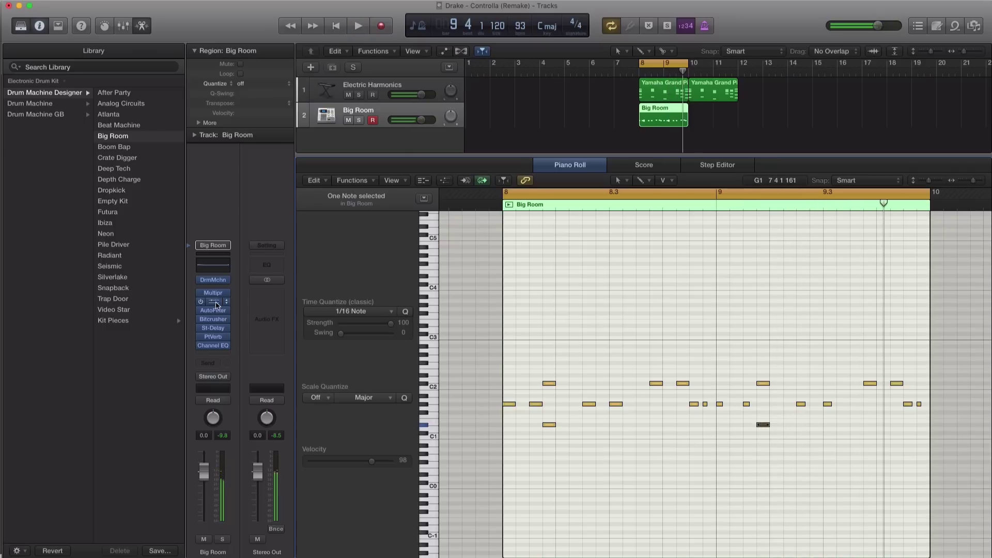
# Replace the Clap 1 pad's sound with Clap 1 - Neon after trying other claps, and play the pattern.
pyautogui.click(215, 281)
pyautogui.click(772, 229)
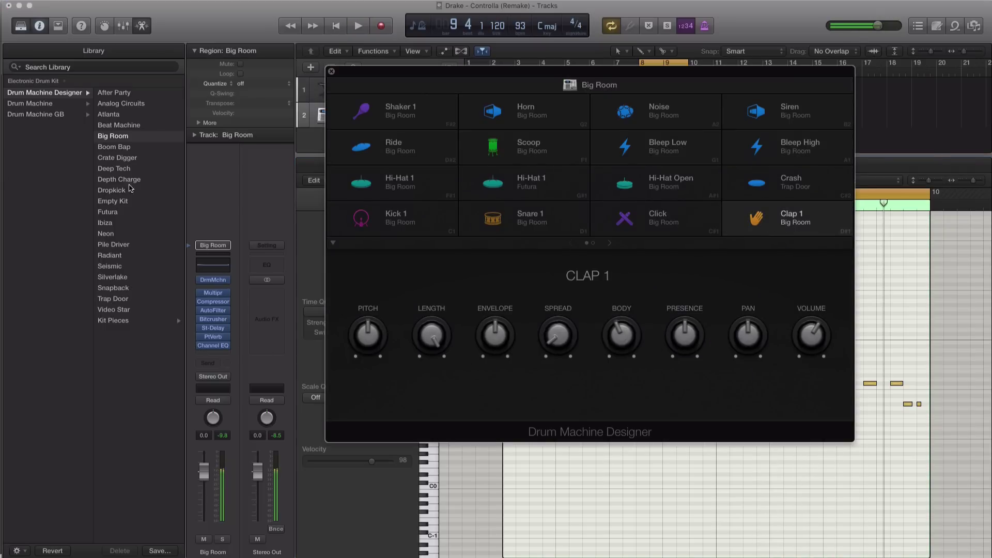
pyautogui.click(125, 170)
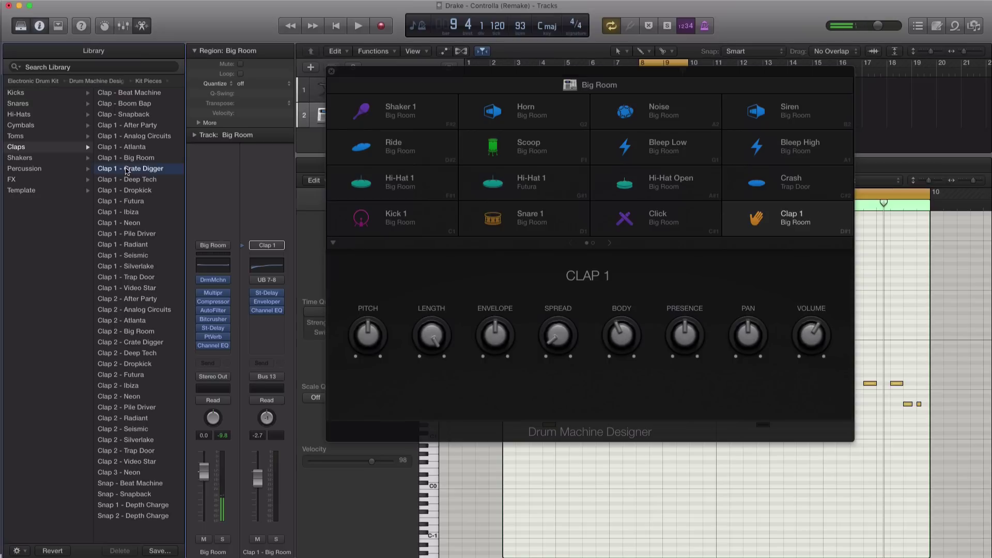
pyautogui.click(135, 201)
pyautogui.click(140, 223)
pyautogui.press('space')
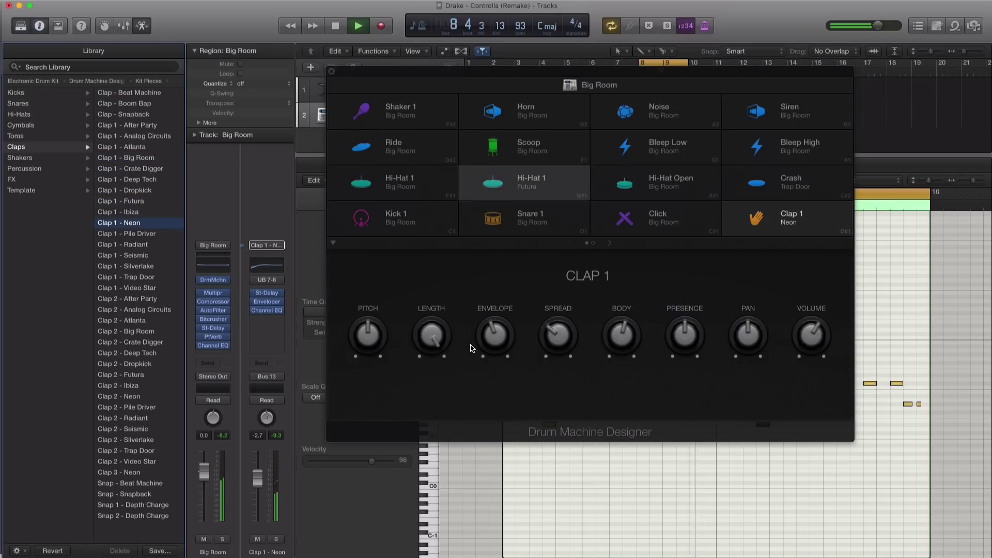
# Shape the Neon clap: lower Envelope slightly, then set Spread to 49%, Body to +6.5 dB and Volume to -7.1 dB.
pyautogui.moveTo(505, 345); pyautogui.dragTo(505, 348)
pyautogui.click(565, 341)
pyautogui.moveTo(568, 340); pyautogui.dragTo(571, 323)
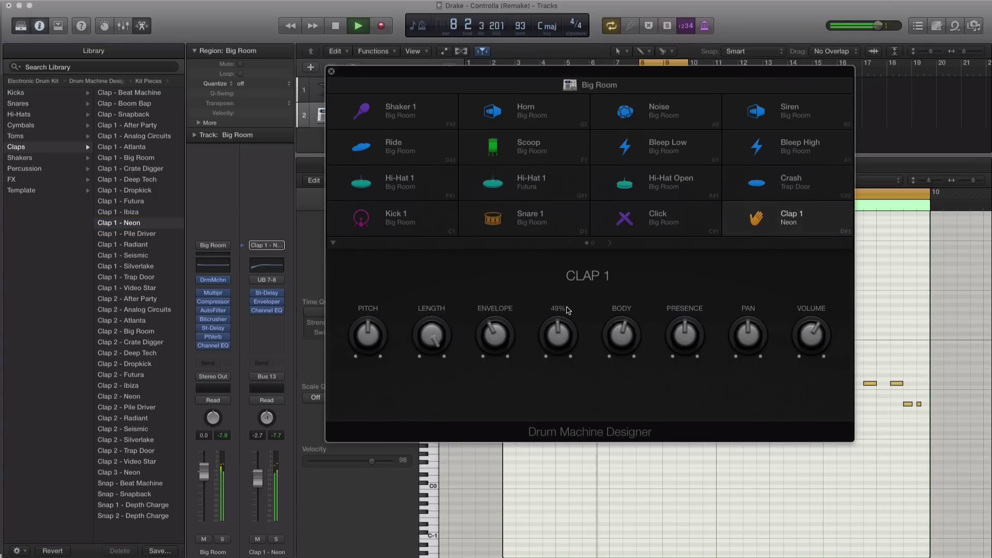
pyautogui.moveTo(619, 334); pyautogui.dragTo(619, 319)
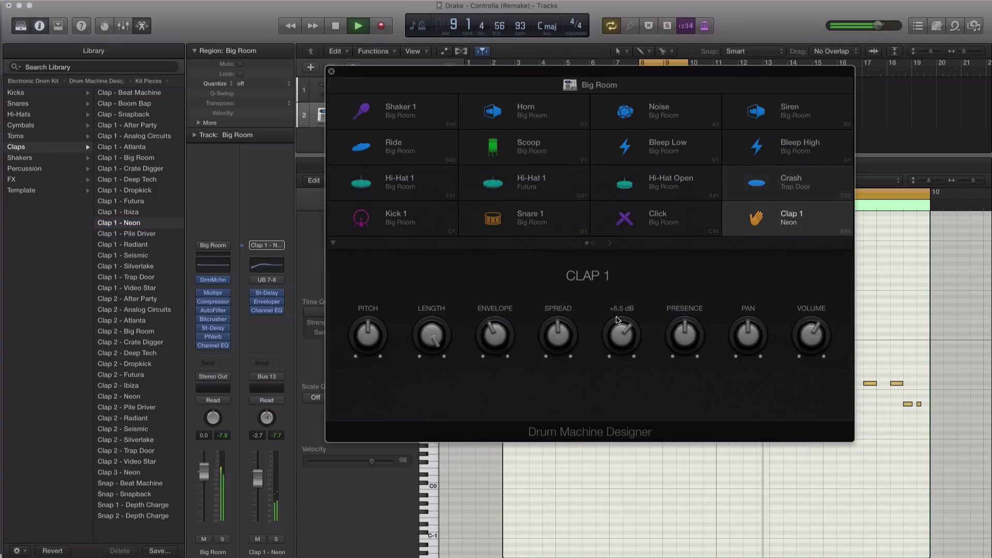
pyautogui.moveTo(810, 343); pyautogui.dragTo(814, 342)
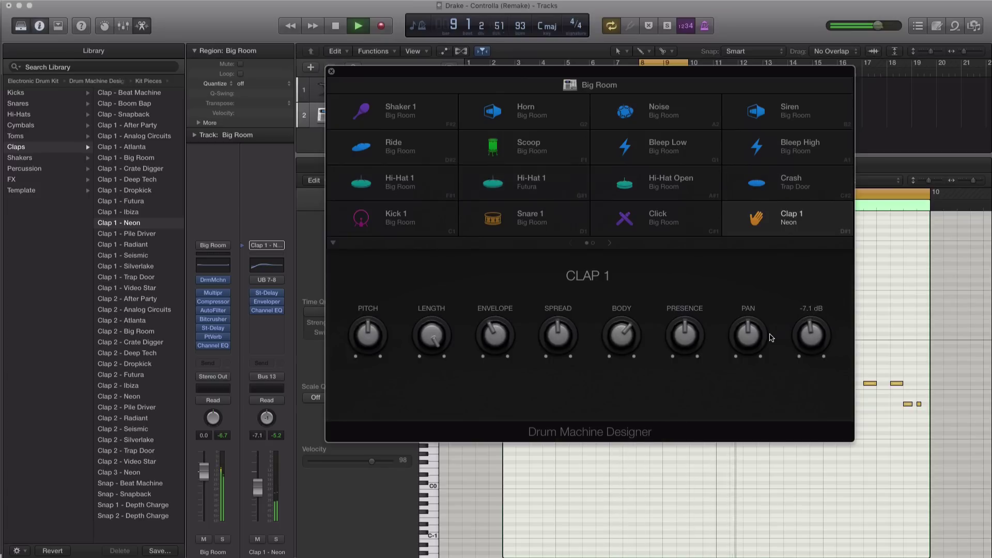
# Rebalance the kit by setting the Futura hi-hat's volume to -1.0 dB and the Trap Door crash's volume to -8.9 dB.
pyautogui.click(513, 181)
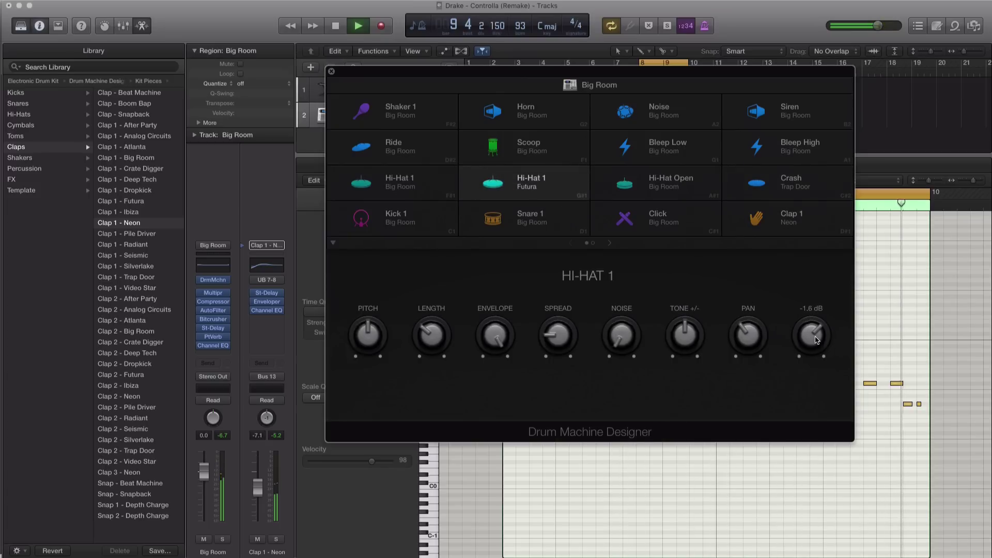
pyautogui.click(669, 193)
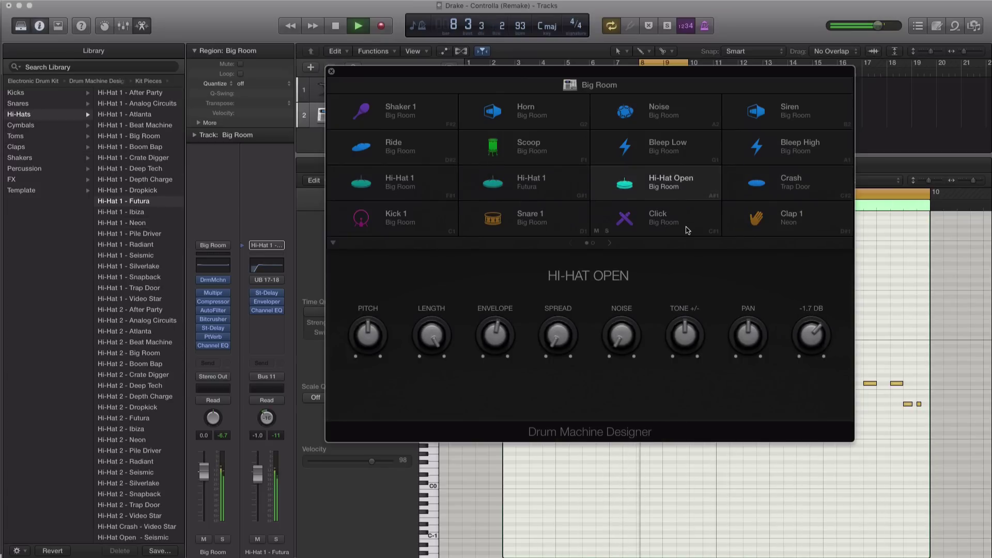
pyautogui.click(756, 194)
pyautogui.moveTo(808, 335)
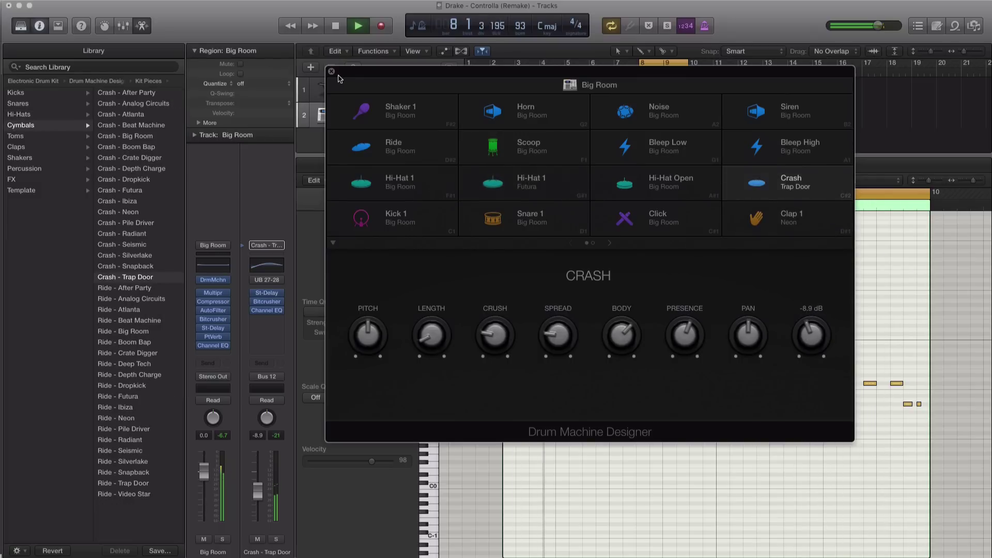
pyautogui.click(331, 72)
pyautogui.press('space')
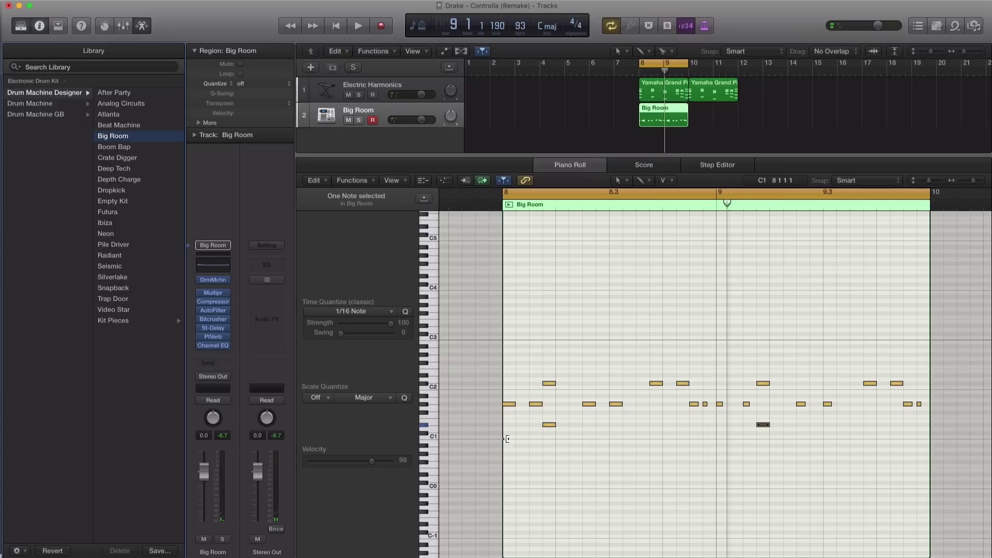
# Place C1 kick notes at 8 1 1, 8 3 1, 9 1 1, 9 3 4 and 9 4 1 while listening to the loop.
pyautogui.press('space')
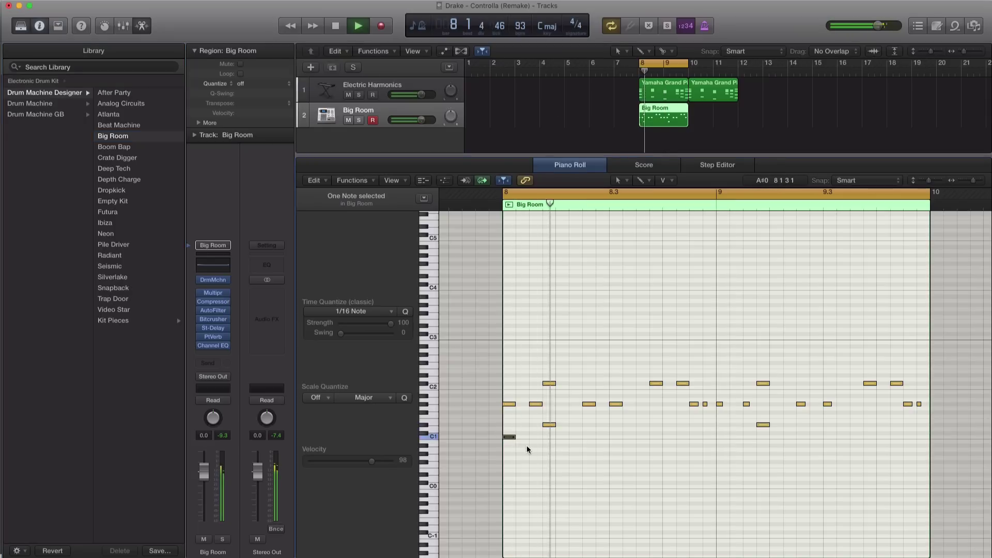
pyautogui.moveTo(511, 436); pyautogui.dragTo(886, 440)
pyautogui.click(885, 440)
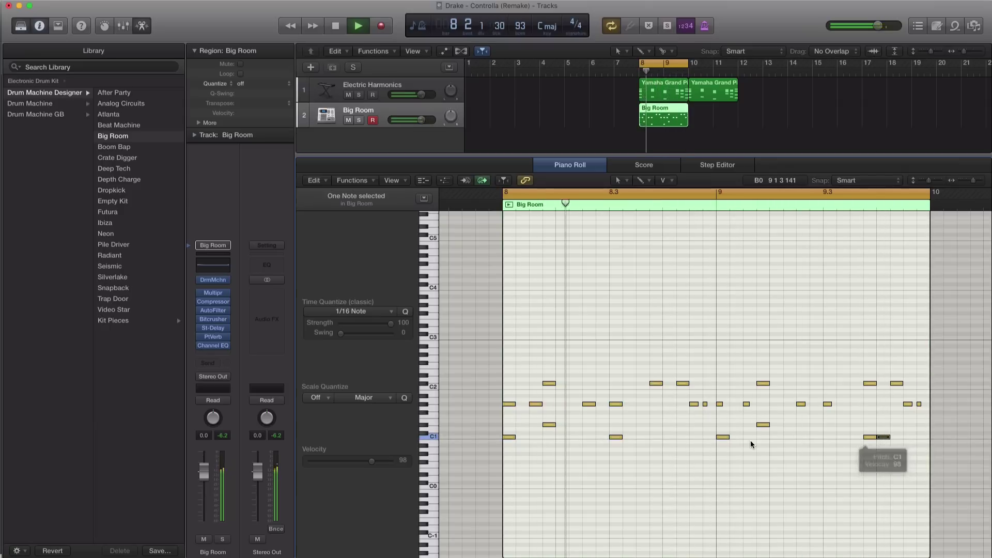
pyautogui.moveTo(200, 294)
pyautogui.press('space')
# Copy the Big Room region to bar 10, extend the cycle range to bar 12, and play it with the Piano Roll closed.
pyautogui.moveTo(672, 120); pyautogui.dragTo(723, 119)
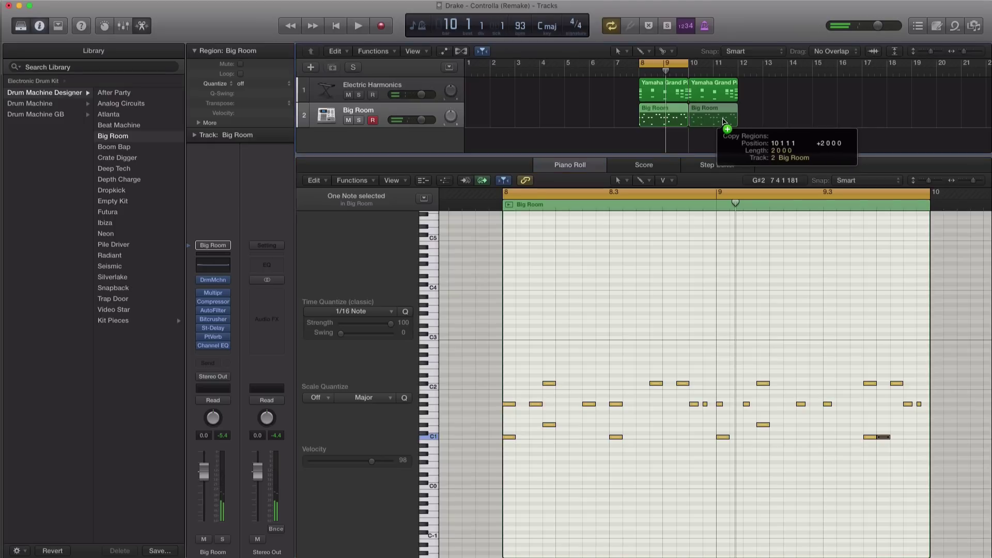
pyautogui.moveTo(683, 77); pyautogui.dragTo(737, 69)
pyautogui.press('space')
pyautogui.press('x')
pyautogui.press('x')
# Rename the Big Room track as Drums and the Electric Harmonics track as Electric Piano, and stop playback.
pyautogui.doubleClick(351, 110)
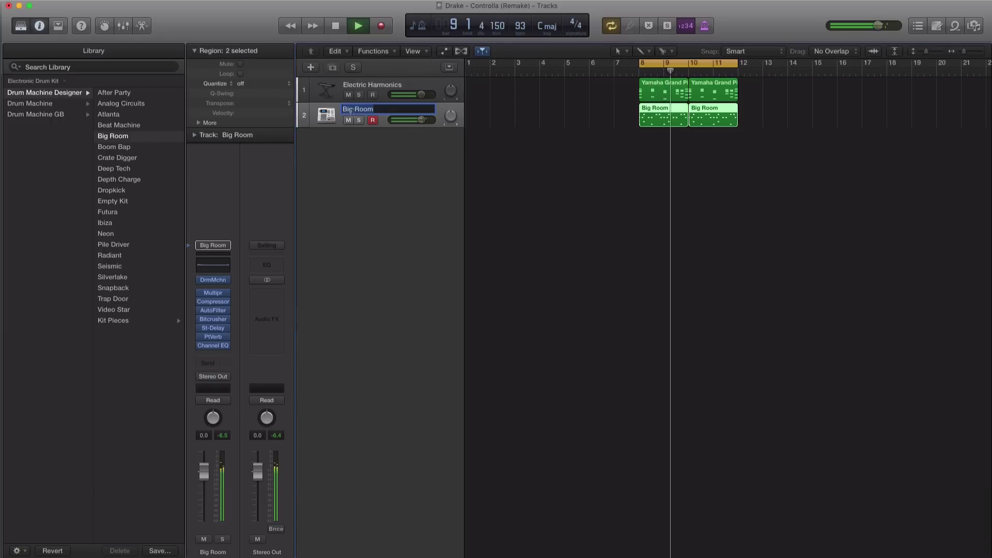
pyautogui.write('Drums')
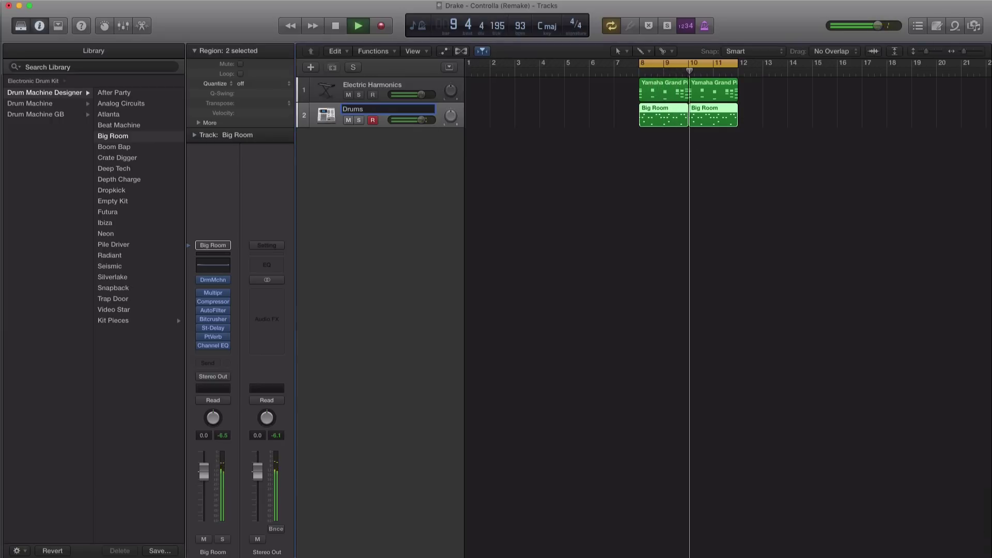
pyautogui.doubleClick(359, 88)
pyautogui.write('Electric Piano')
pyautogui.press('Return')
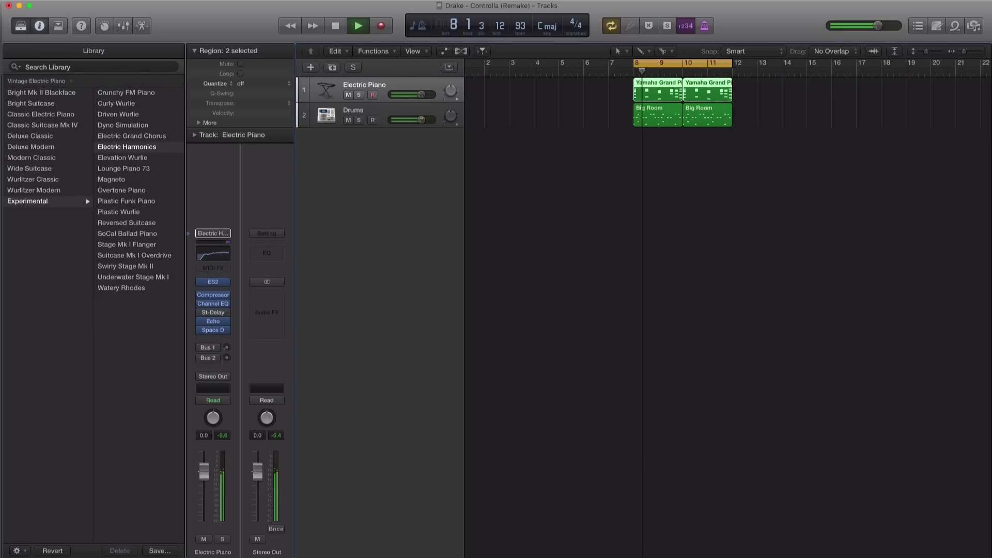
pyautogui.press('space')
# Add a software instrument track below Drums, load a stereo ES2 on it and choose the 808 preset.
pyautogui.doubleClick(382, 149)
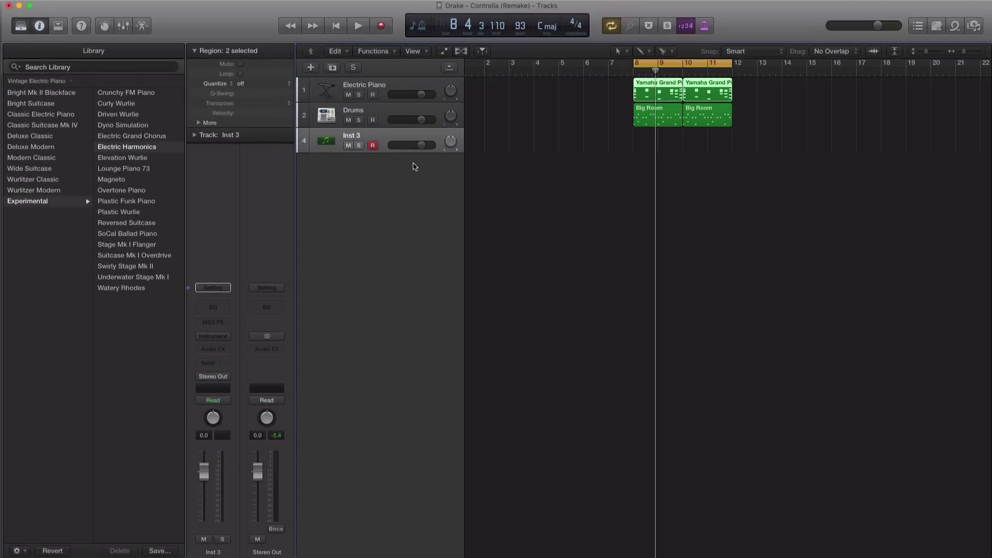
pyautogui.click(210, 337)
pyautogui.moveTo(223, 407)
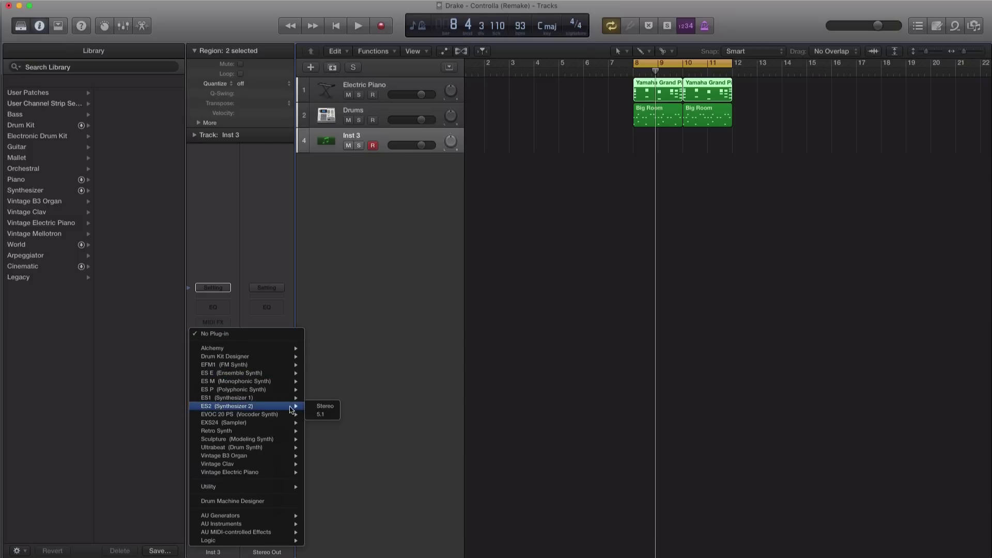
pyautogui.click(321, 407)
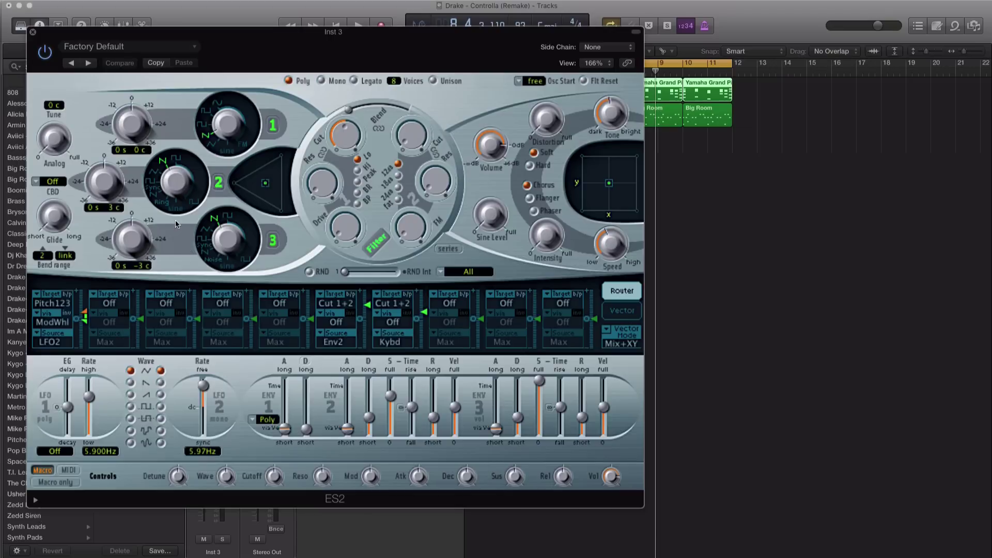
pyautogui.click(181, 48)
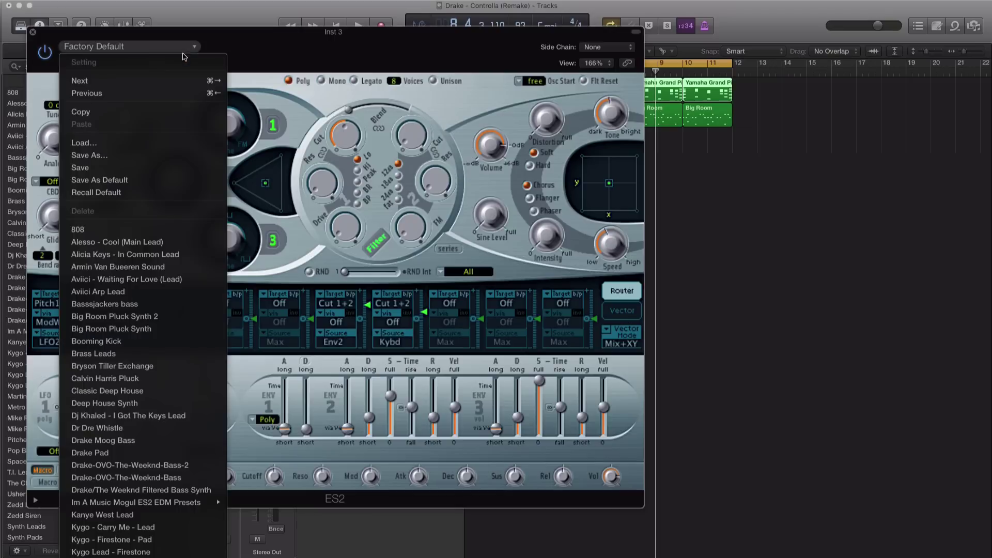
pyautogui.click(98, 231)
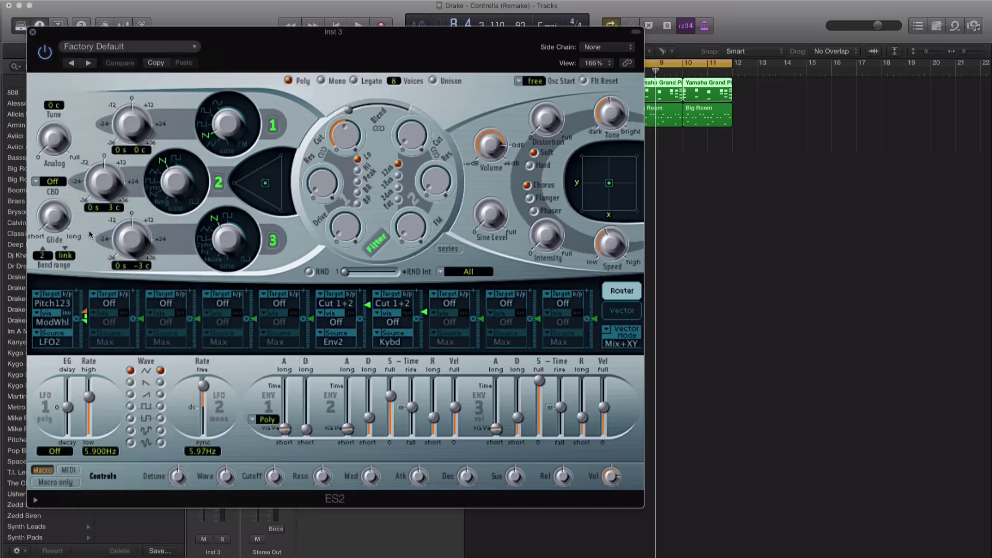
pyautogui.moveTo(255, 49); pyautogui.dragTo(701, 300)
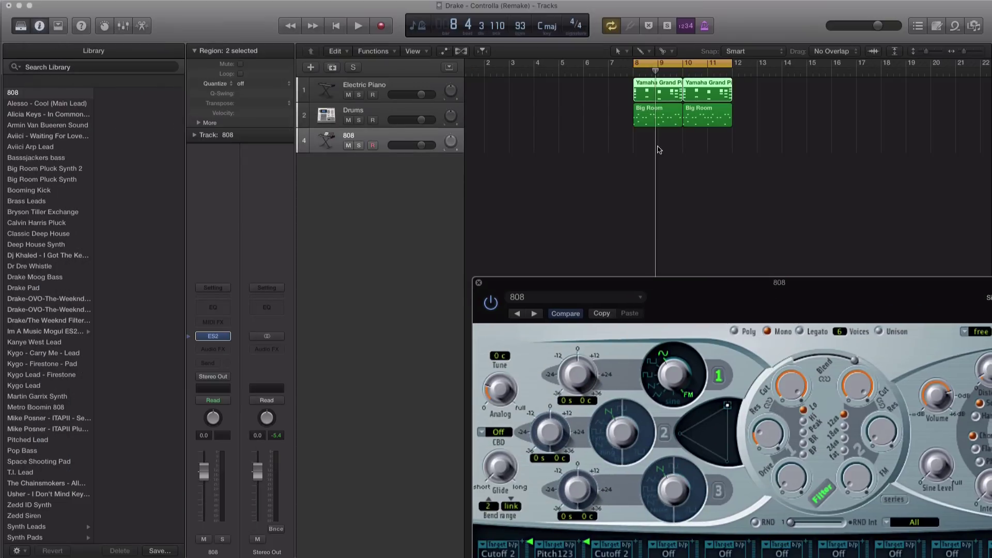
# Create a one-bar region at bar 11 on the 808 track and place a short C#1 note just after beat 4.
pyautogui.doubleClick(715, 144)
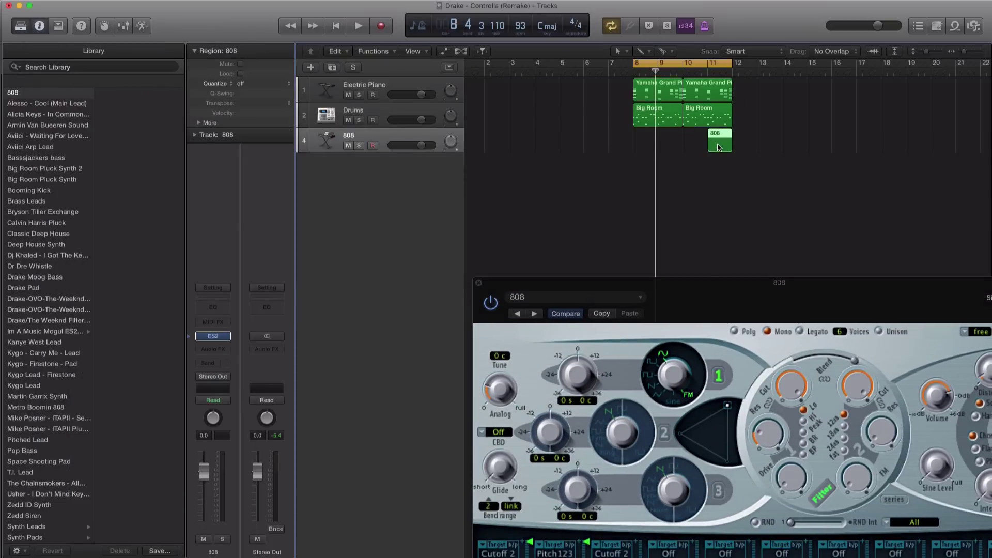
pyautogui.click(479, 283)
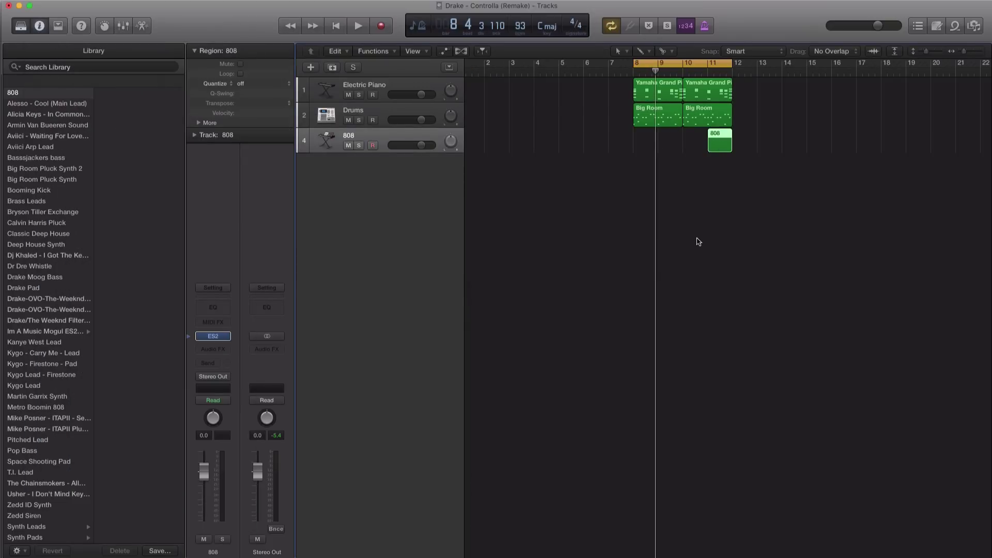
pyautogui.doubleClick(723, 145)
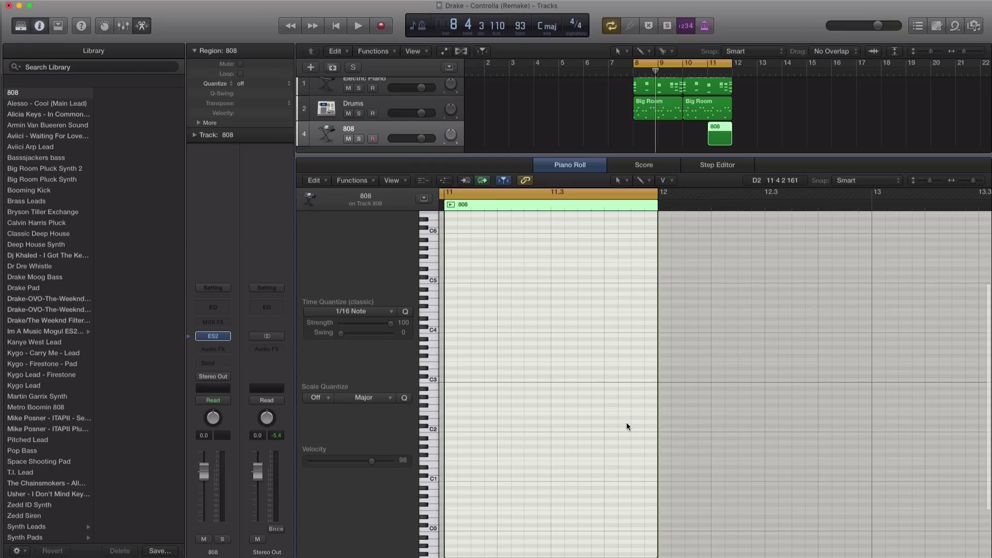
pyautogui.moveTo(623, 445); pyautogui.dragTo(638, 478)
# Shorten the cycle range to bars 10 to 12 and play it to hear the 808 note.
pyautogui.press('space')
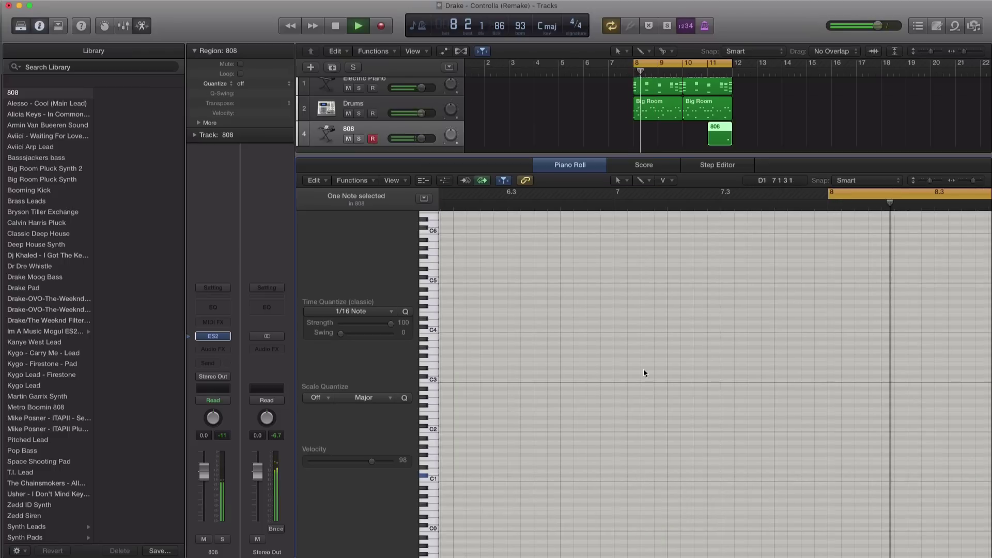
pyautogui.press('space')
pyautogui.click(686, 66)
pyautogui.moveTo(684, 66); pyautogui.dragTo(730, 67)
pyautogui.press('space')
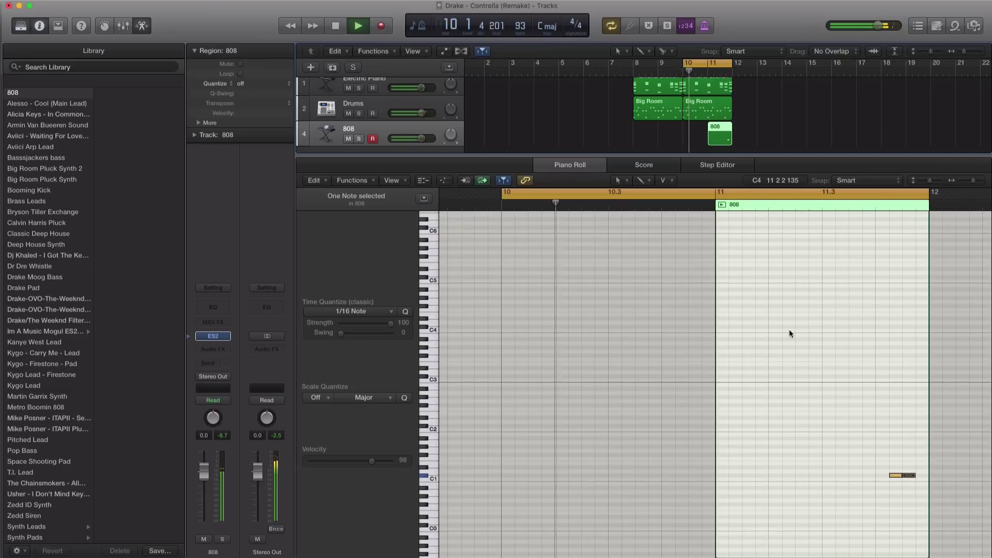
pyautogui.press('space')
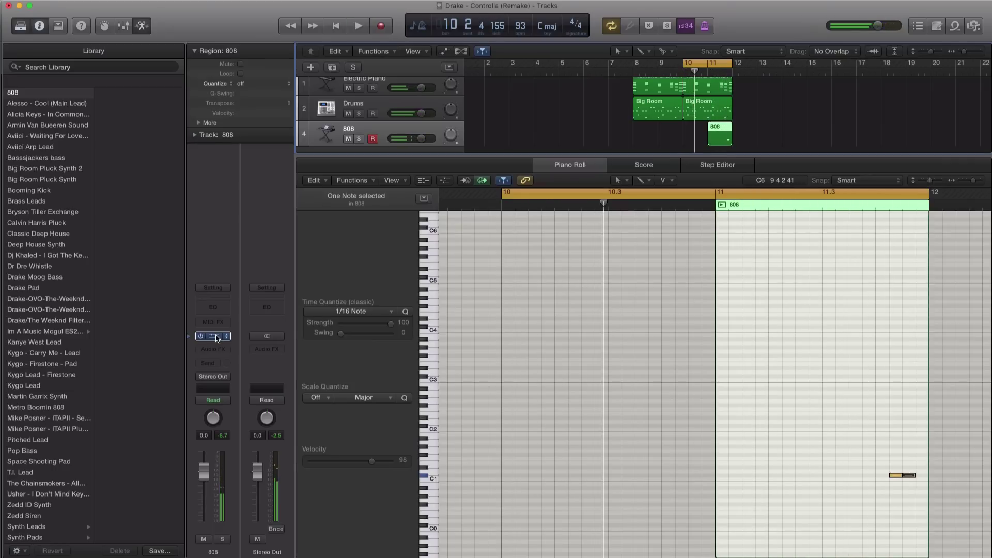
# Slightly raise the Envelope 3 release and the filter Drive in the 808's ES2 while the loop plays, and close the plug-in.
pyautogui.click(214, 336)
pyautogui.moveTo(744, 284); pyautogui.dragTo(485, 42)
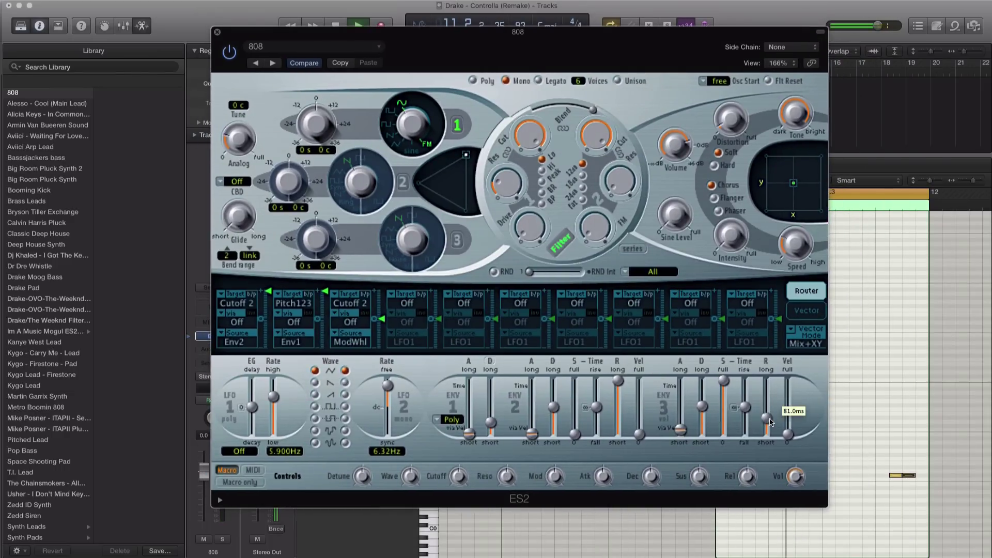
pyautogui.moveTo(770, 419); pyautogui.dragTo(768, 412)
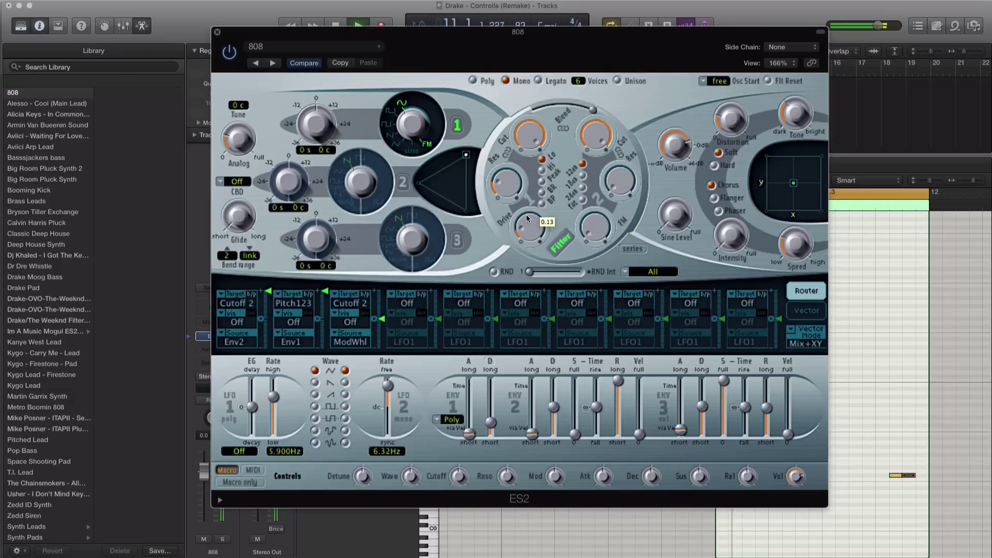
pyautogui.moveTo(523, 225); pyautogui.dragTo(524, 222)
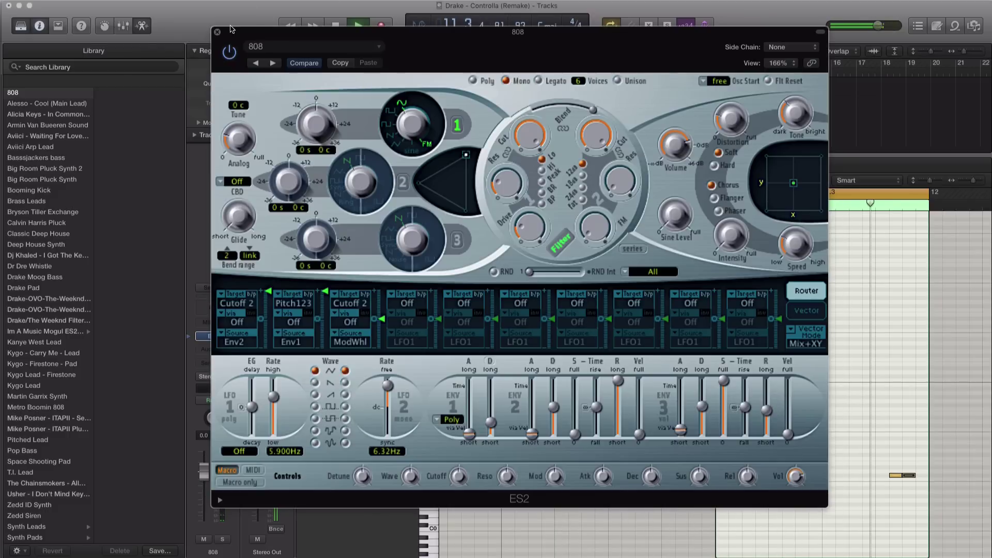
pyautogui.click(217, 32)
# Lower the 808 track's volume to -3.2 dB, stop playback and close the Piano Roll.
pyautogui.moveTo(400, 141)
pyautogui.mouseDown()
pyautogui.moveTo(413, 145)
pyautogui.moveTo(406, 140)
pyautogui.mouseUp()
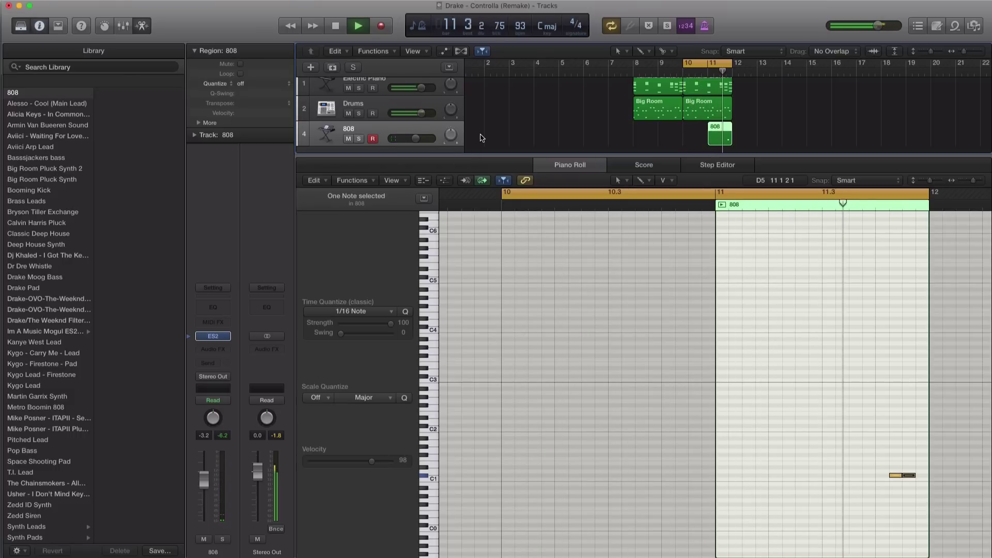
pyautogui.press('space')
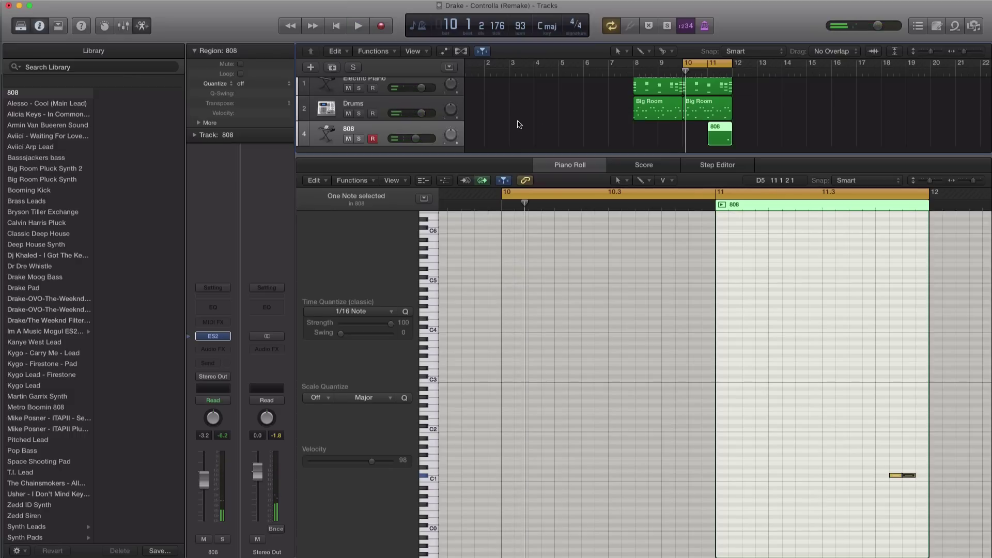
pyautogui.press('x')
pyautogui.press('x')
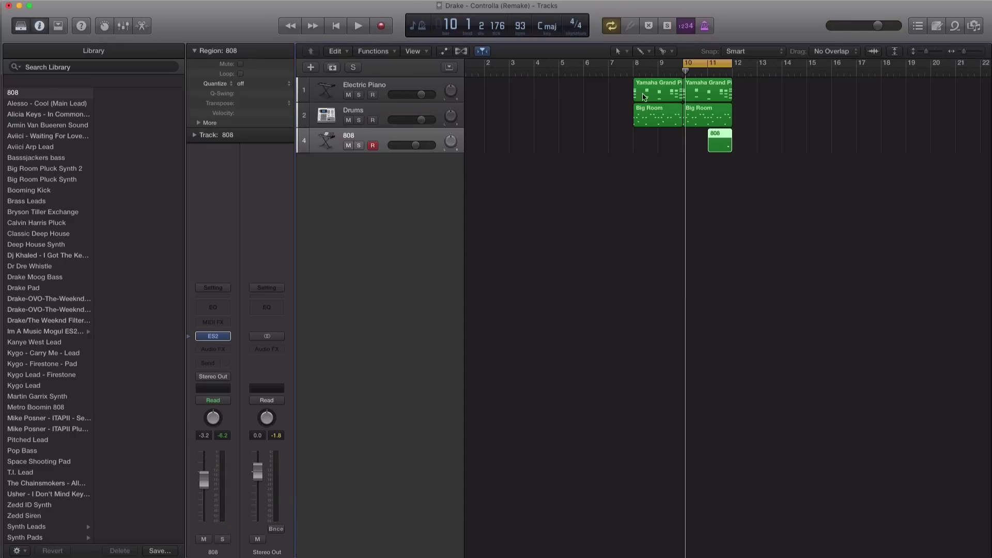
# Copy the Electric Piano region to bar 1 and play from the start with cycle mode off.
pyautogui.moveTo(655, 98); pyautogui.dragTo(495, 96)
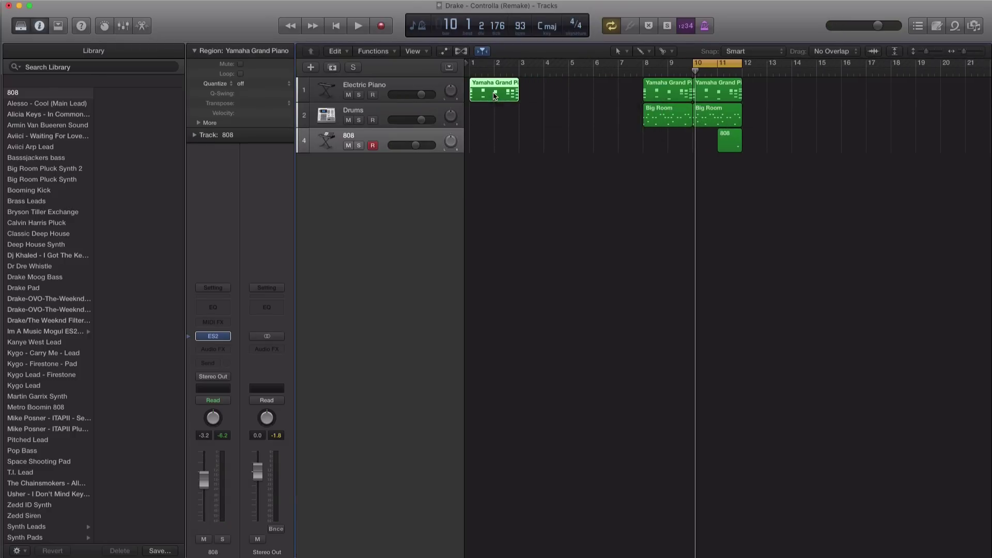
pyautogui.press('Return')
pyautogui.press('space')
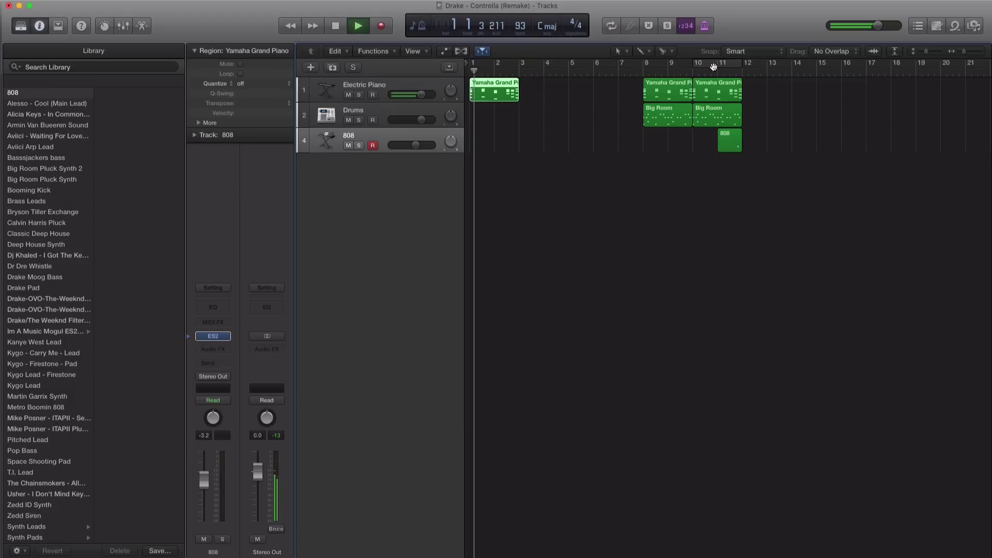
# Move the original regions so they start at bar 12, with copies of the piano region at bar 3 and the drum region at bars 3 and 5.
pyautogui.click(661, 109)
pyautogui.keyDown('shift'); pyautogui.click(654, 97); pyautogui.keyUp('shift')
pyautogui.moveTo(654, 97); pyautogui.dragTo(607, 120)
pyautogui.press('space')
pyautogui.moveTo(773, 175); pyautogui.dragTo(767, 91)
pyautogui.click(589, 146)
# Mute the five C1 kick notes in the Big Room region at bar 3 and play from the start.
pyautogui.doubleClick(552, 125)
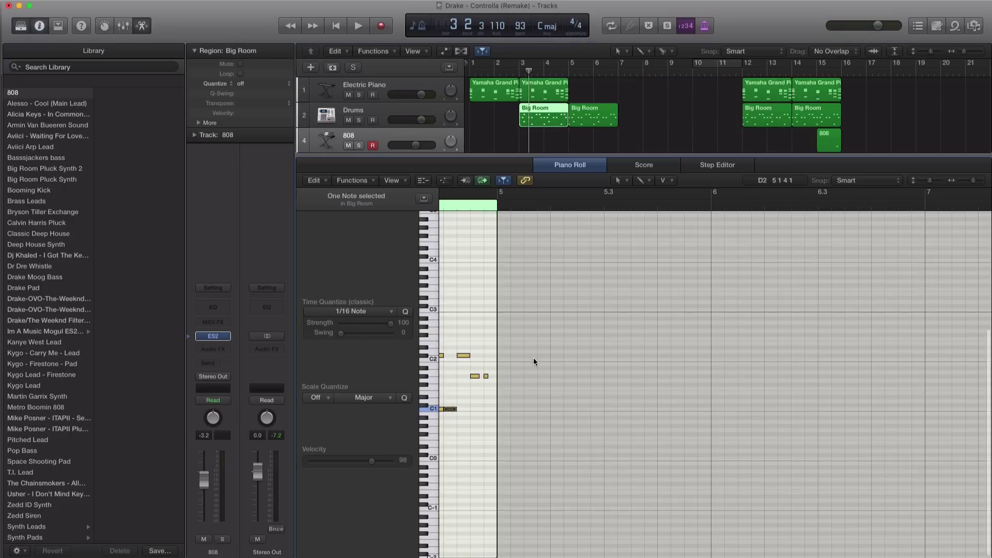
pyautogui.scroll(-1, 534, 364)
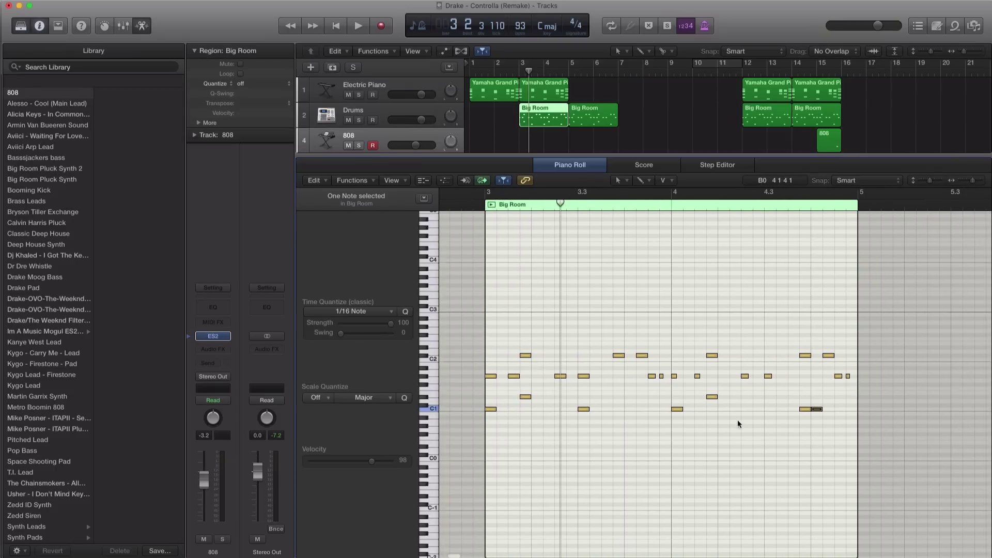
pyautogui.moveTo(831, 433); pyautogui.dragTo(487, 407)
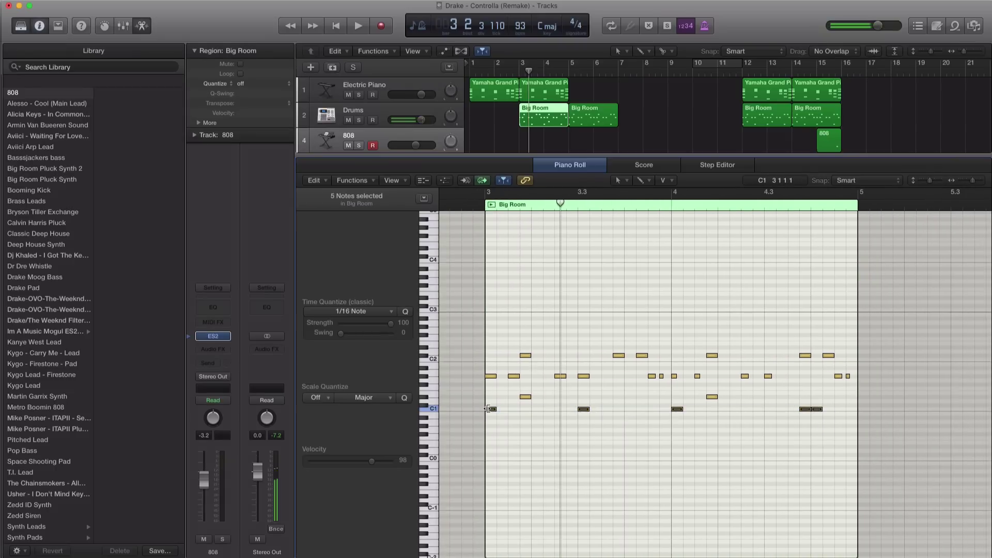
pyautogui.press('Return')
pyautogui.press('space')
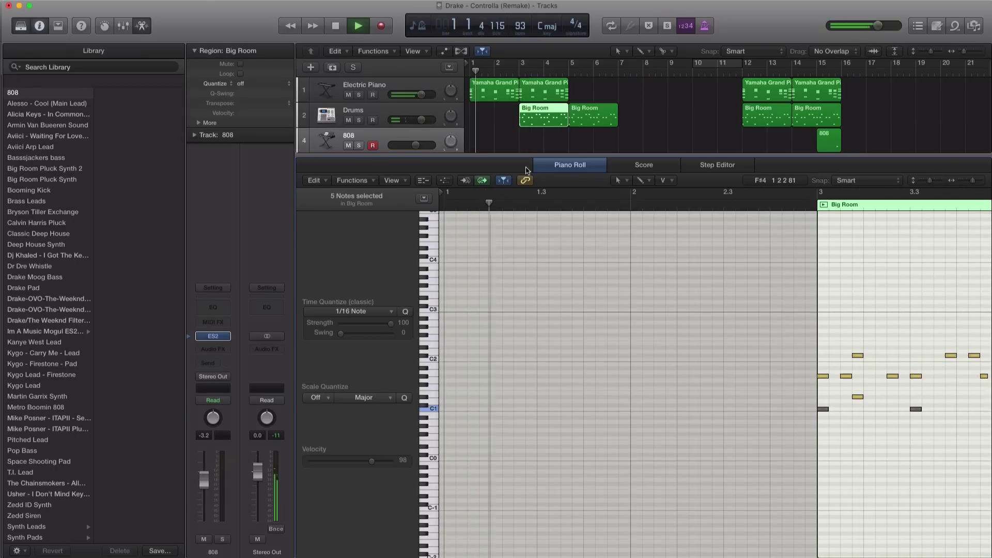
# Copy the piano region to bar 5 and replace the bar 5 drum region with a copy of the muted-kick region from bar 3.
pyautogui.moveTo(547, 94); pyautogui.dragTo(597, 98)
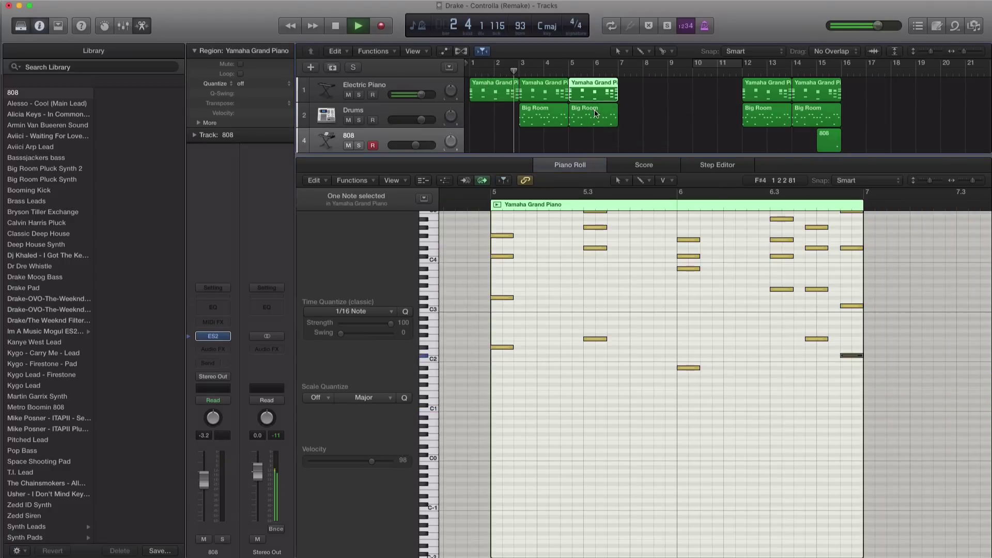
pyautogui.click(598, 127)
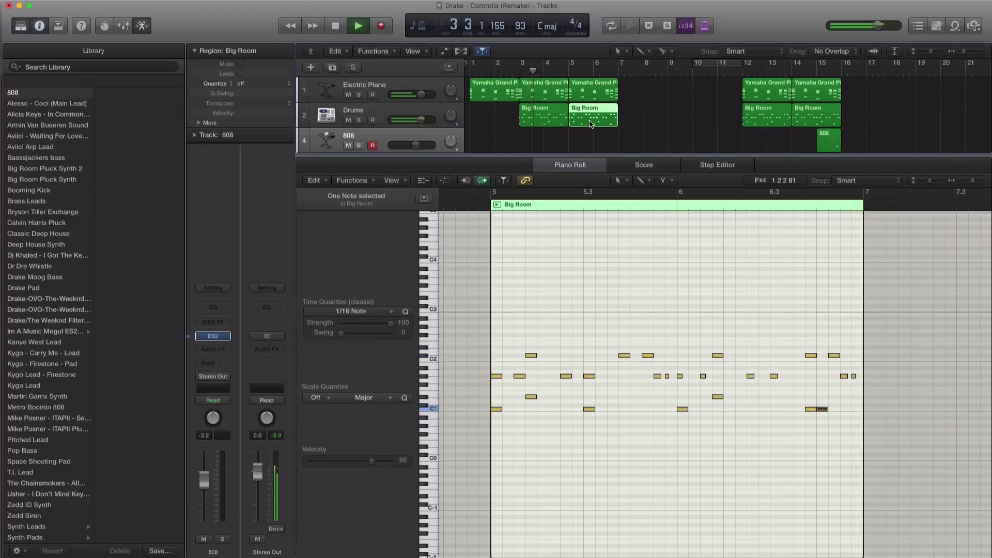
pyautogui.press('Delete')
pyautogui.moveTo(546, 119); pyautogui.dragTo(598, 123)
pyautogui.scroll(-1, 749, 145)
pyautogui.press('space')
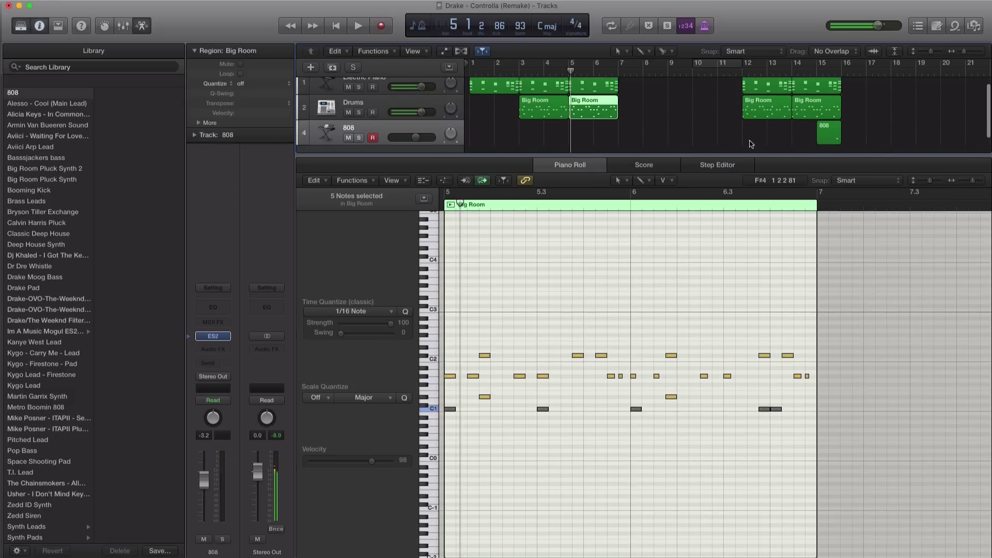
# Copy the 808 region to bar 6 and the piano and drum regions to bar 7, and unmute the C1 kick notes at bar 7.
pyautogui.moveTo(825, 139); pyautogui.dragTo(643, 95)
pyautogui.scroll(1, 639, 127)
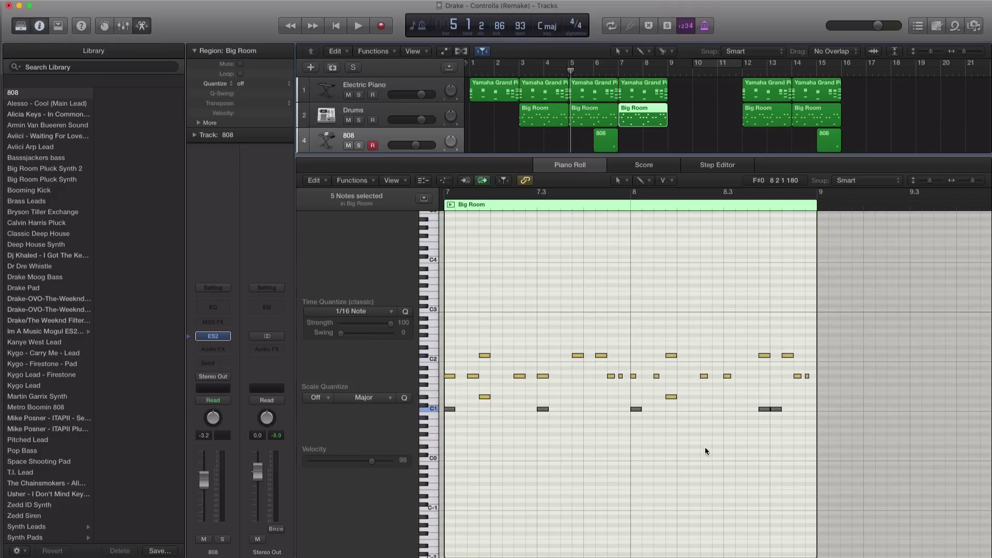
pyautogui.moveTo(768, 432); pyautogui.dragTo(447, 406)
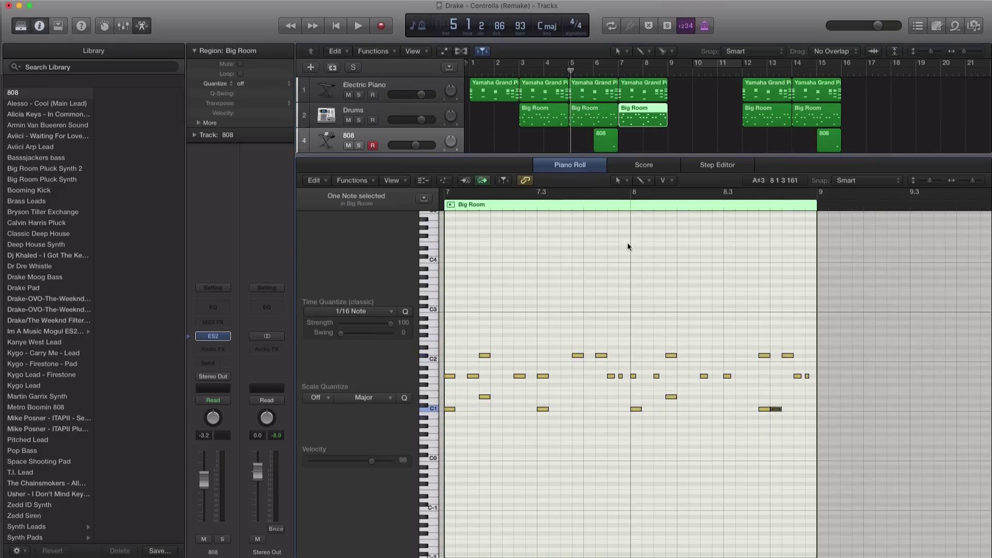
# Copy the bar 7 piano and drum regions to bar 9 and the 808 region to bars 8 and 10, and play from the start.
pyautogui.scroll(-1, 667, 124)
pyautogui.keyDown('shift'); pyautogui.click(645, 91); pyautogui.keyUp('shift')
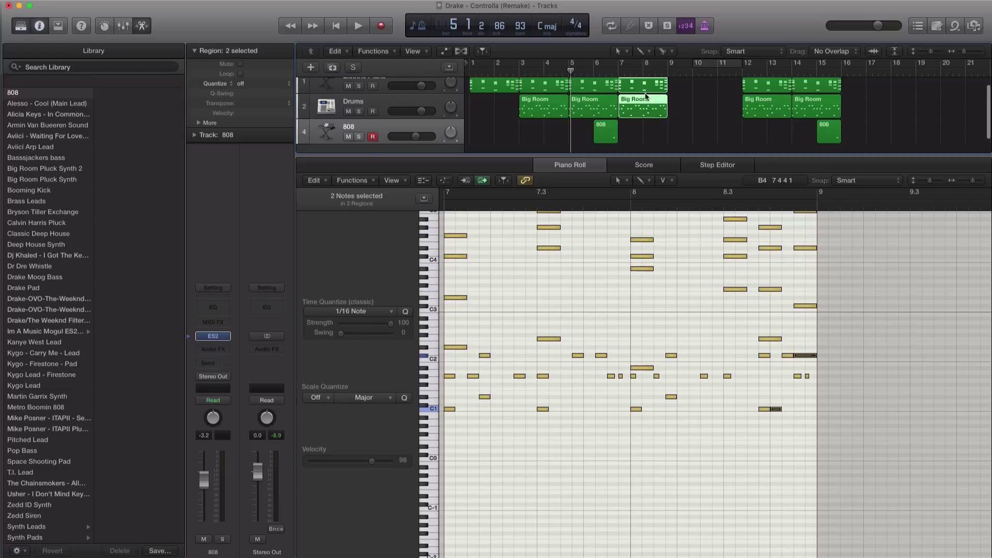
pyautogui.moveTo(645, 91); pyautogui.dragTo(682, 99)
pyautogui.moveTo(614, 148); pyautogui.dragTo(705, 146)
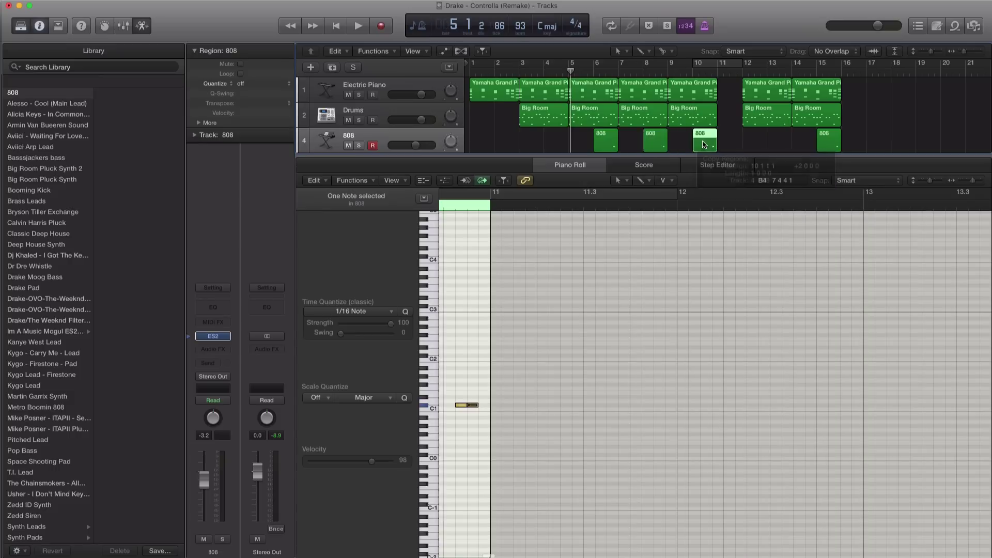
pyautogui.press('space')
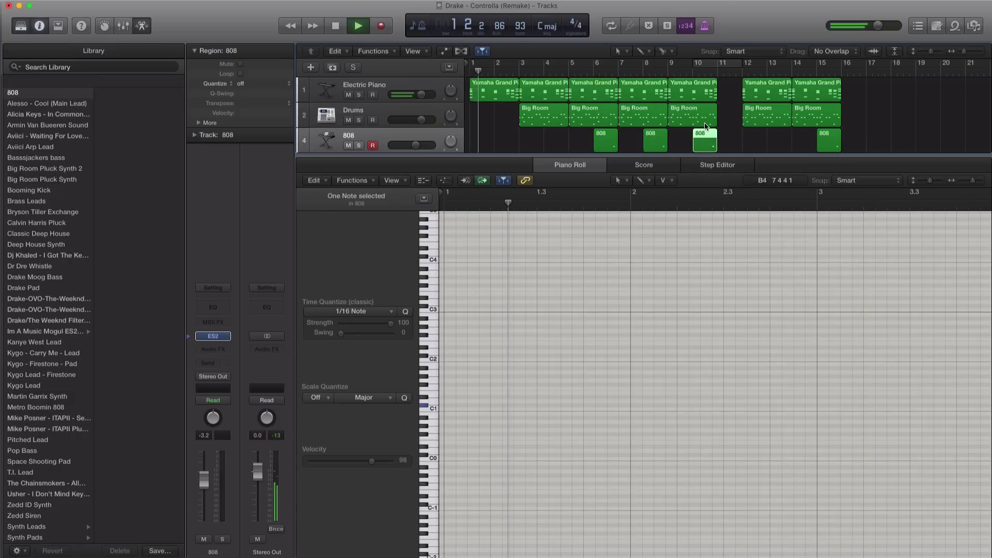
# Delete the leftover piano, drum and 808 regions between bars 12 and 16 and stop playback.
pyautogui.press('x')
pyautogui.press('x')
pyautogui.moveTo(864, 165); pyautogui.dragTo(740, 80)
pyautogui.press('Delete')
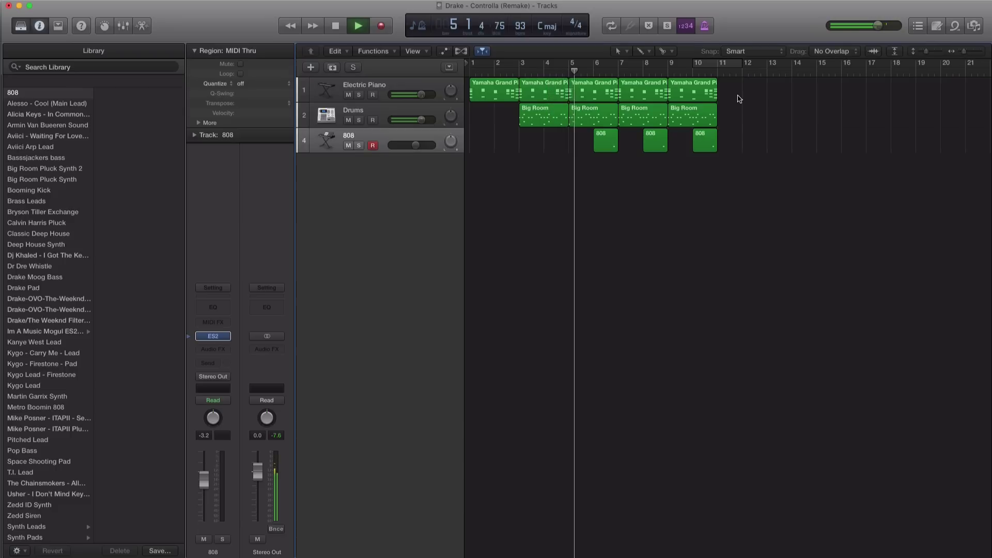
pyautogui.press('space')
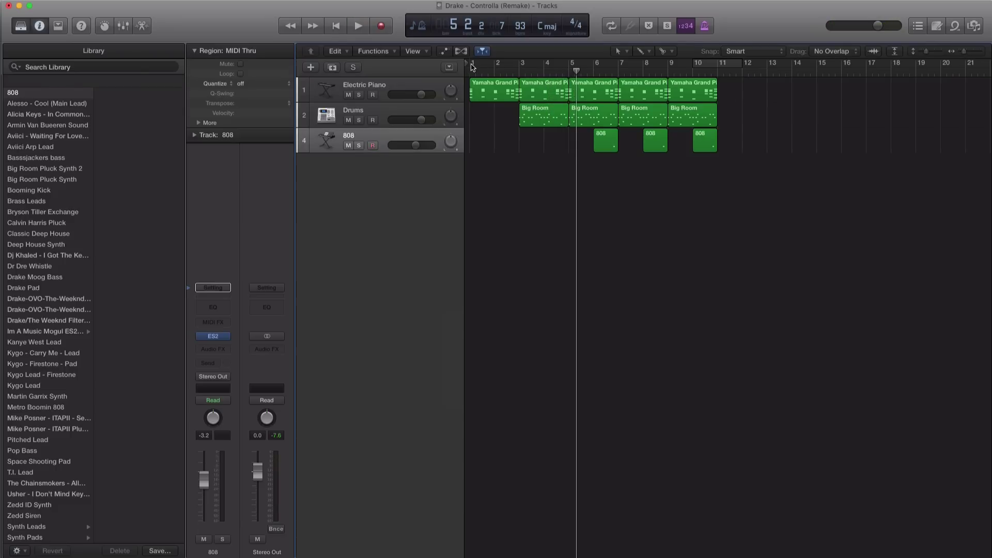
# Set the cycle range to bars 3 to 5 and listen to the start of the loop.
pyautogui.moveTo(473, 68); pyautogui.dragTo(569, 68)
pyautogui.press('space')
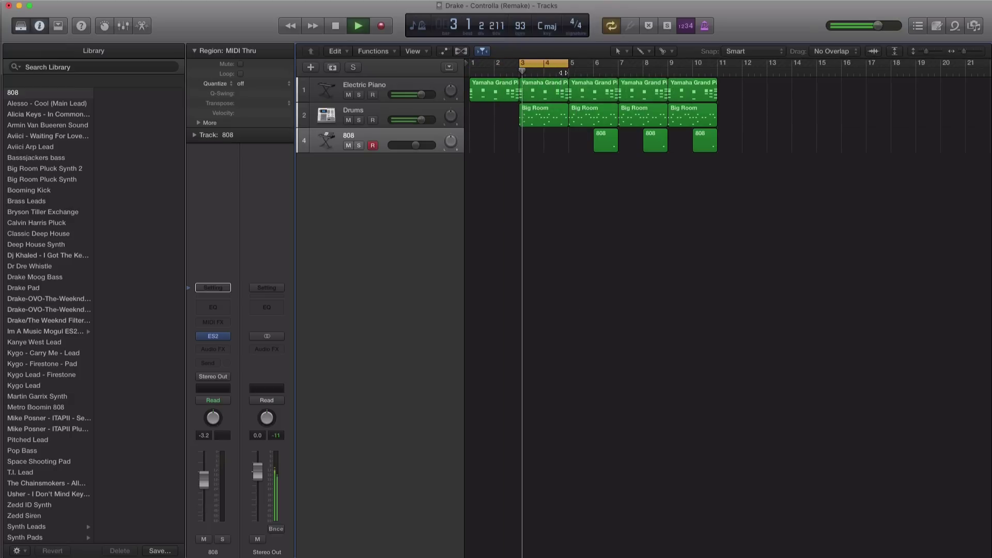
pyautogui.press('space')
# Create one software instrument track with an empty channel strip and load Drum Machine Designer as its instrument.
pyautogui.click(311, 69)
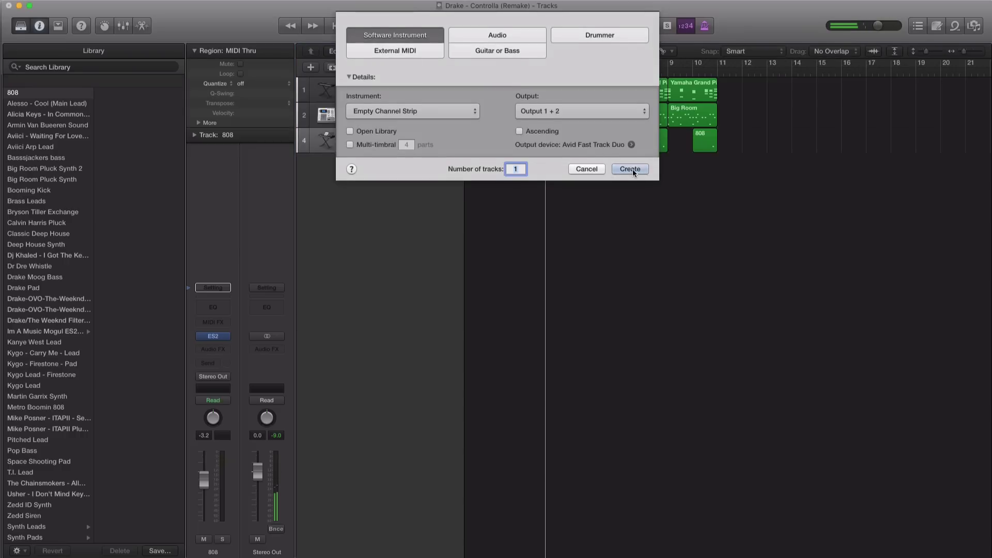
pyautogui.click(633, 169)
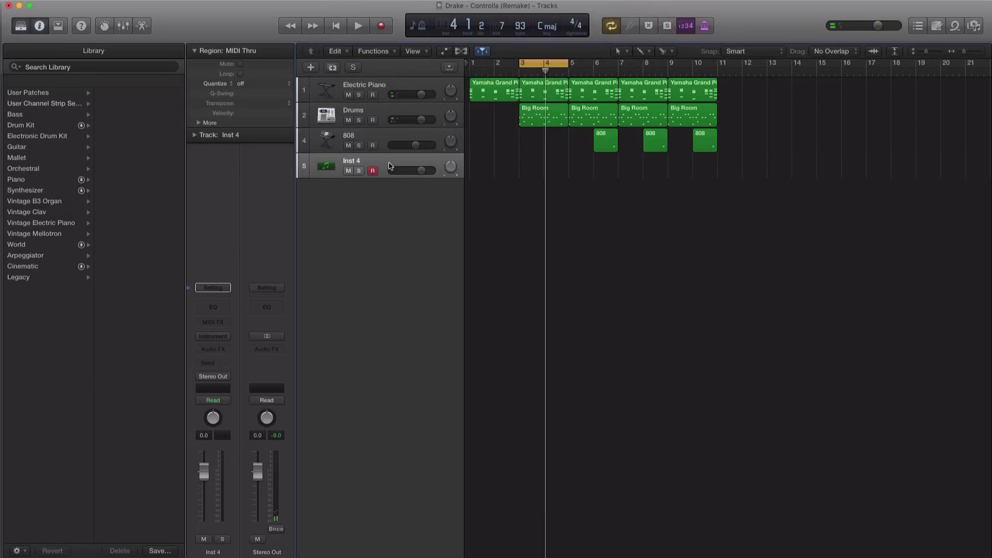
pyautogui.click(222, 337)
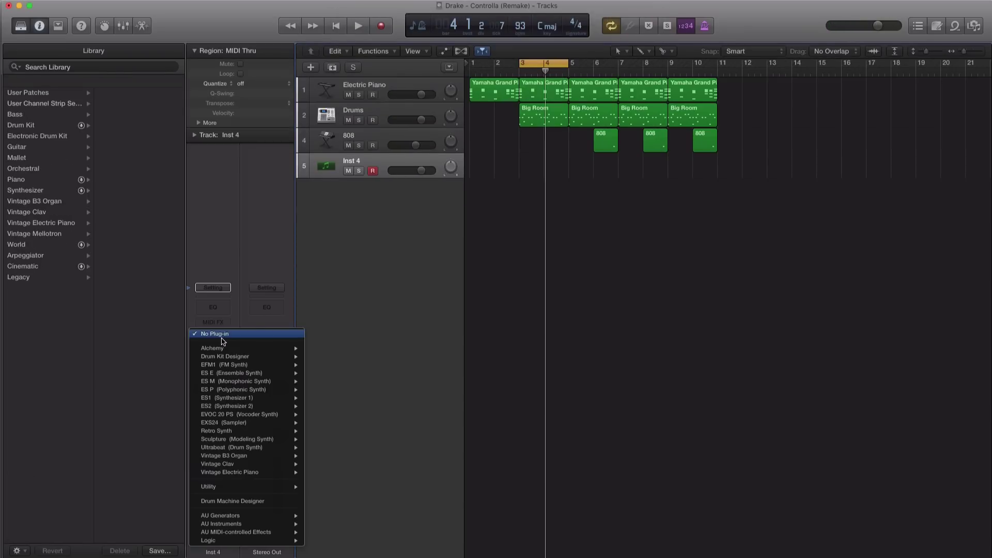
pyautogui.click(230, 501)
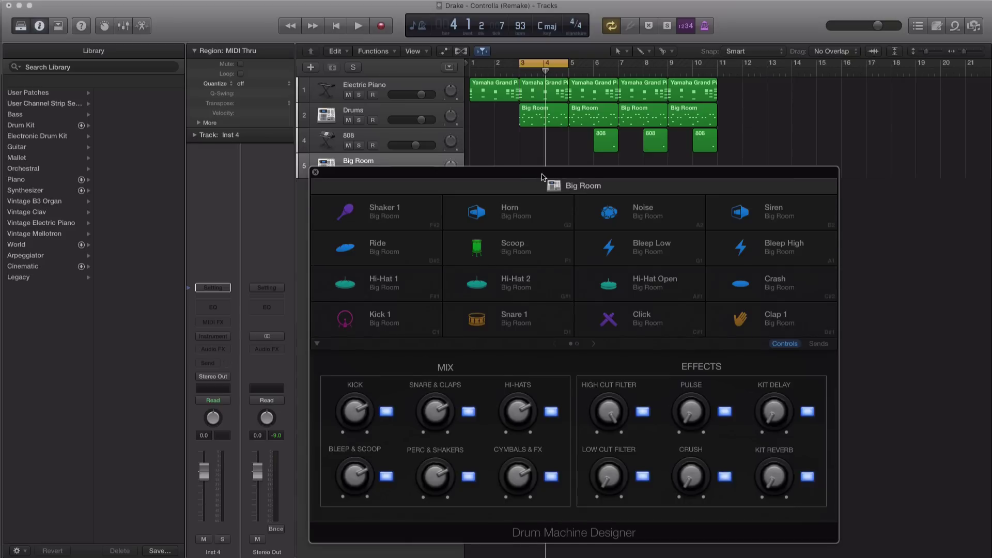
# Audition the Perc 2 pad on the second pad page of the Big Room kit and close the plug-in window.
pyautogui.moveTo(545, 172); pyautogui.dragTo(545, 159)
pyautogui.click(593, 326)
pyautogui.click(654, 265)
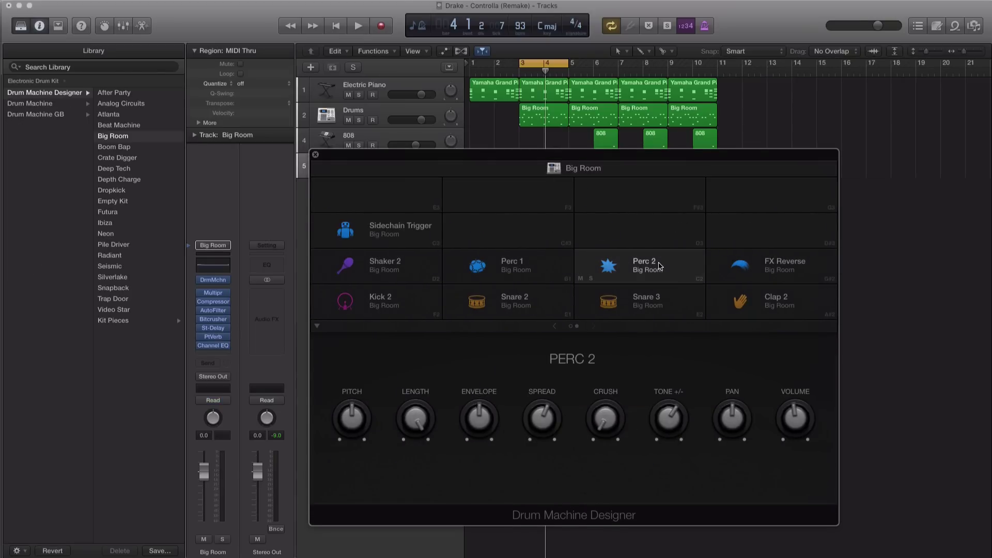
pyautogui.moveTo(591, 156); pyautogui.dragTo(596, 196)
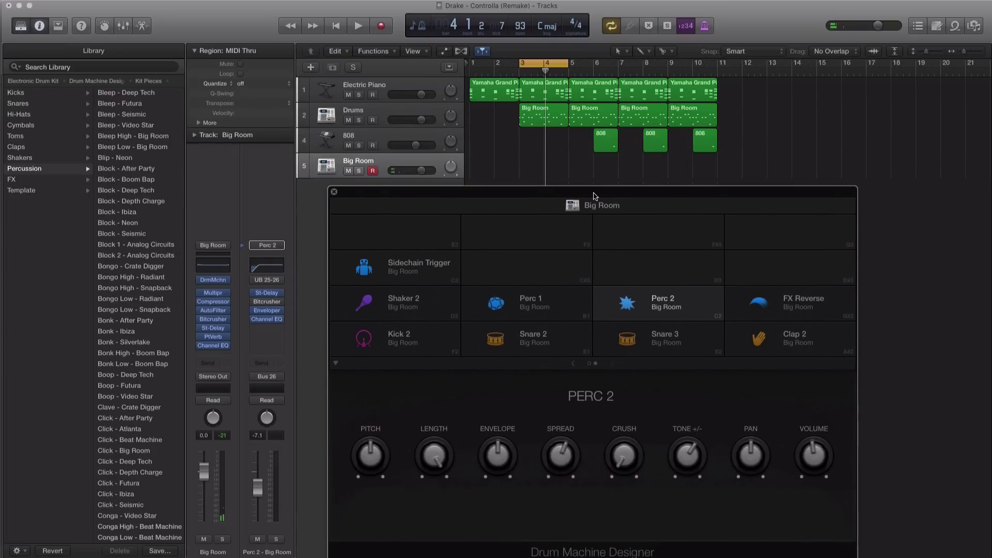
pyautogui.click(334, 192)
# Create a two-bar region at bar 3 on the new Big Room track and add a C2 note at its start in the Piano Roll.
pyautogui.moveTo(541, 172); pyautogui.dragTo(569, 172)
pyautogui.click(527, 173)
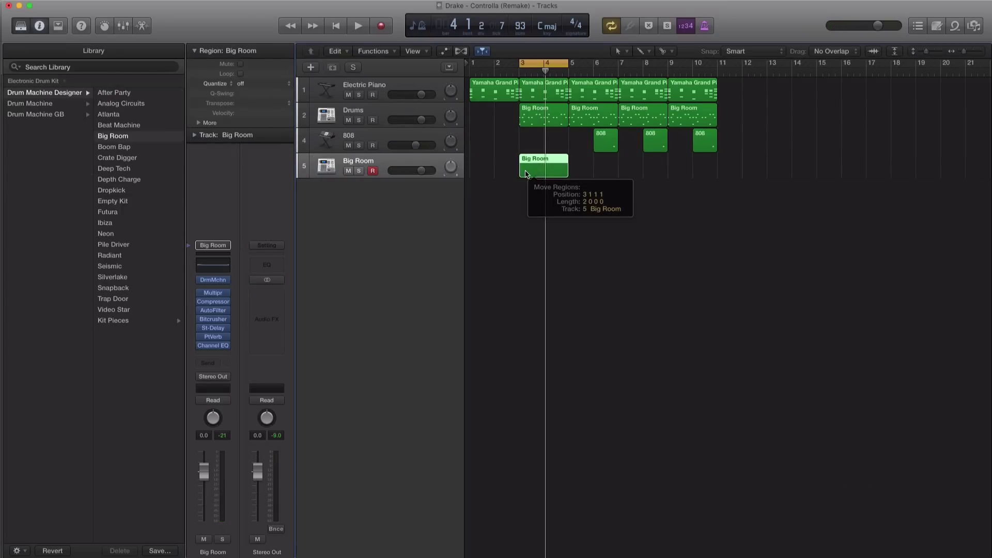
pyautogui.doubleClick(527, 173)
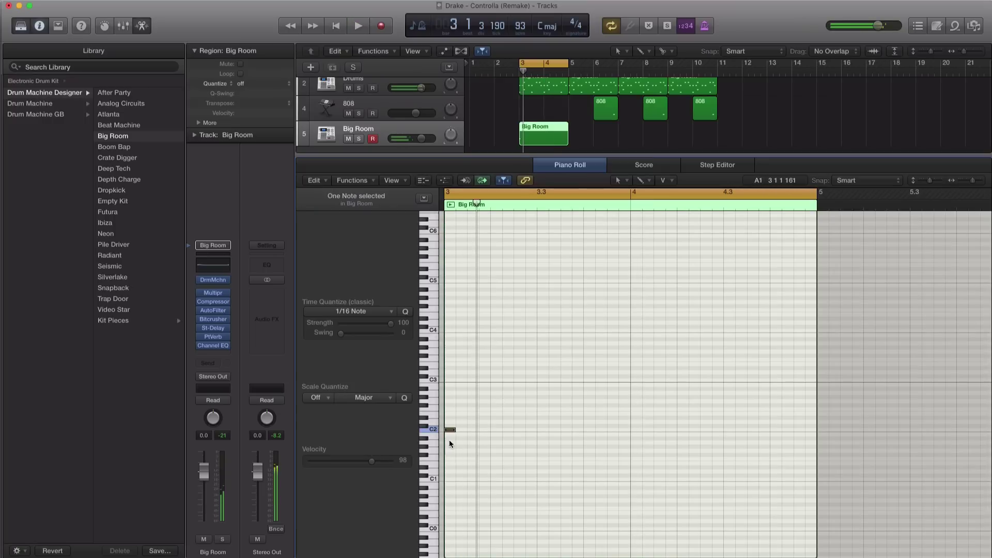
# Shorten the C2 note at the start of bar 3, place a copy directly after it and check the pair by playback.
pyautogui.keyDown('ctrl'); pyautogui.keyDown('alt'); pyautogui.click(465, 439); pyautogui.keyUp('alt'); pyautogui.keyUp('ctrl')
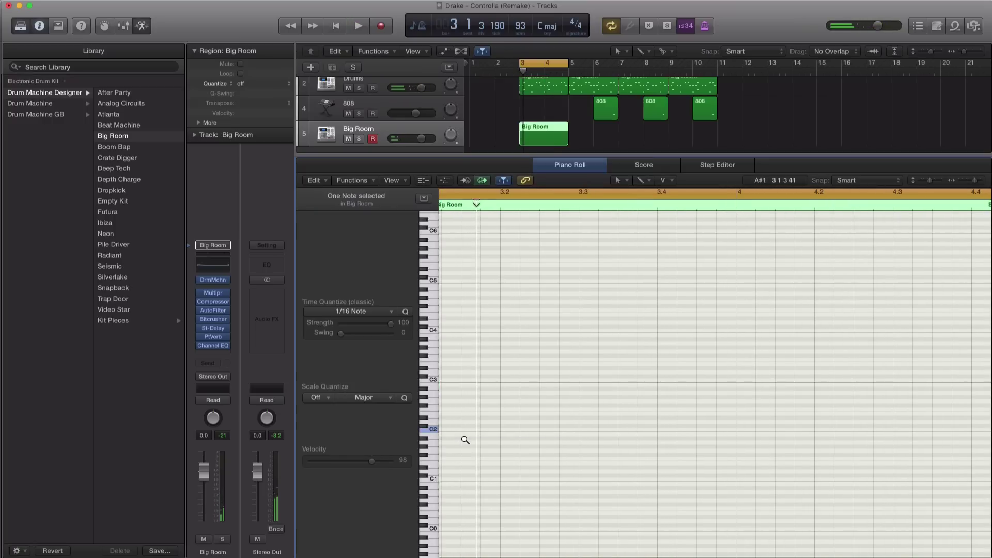
pyautogui.hscroll(-3, 467, 441)
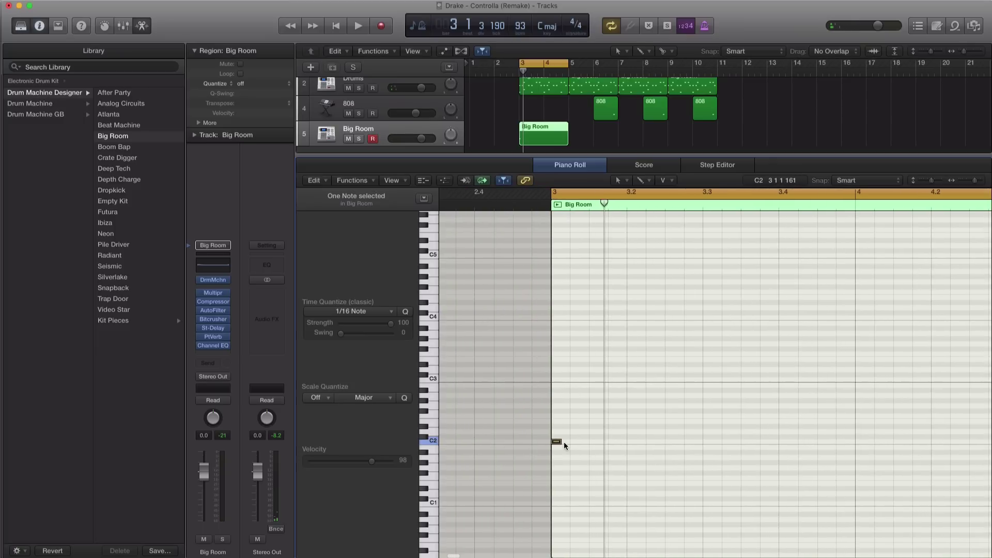
pyautogui.moveTo(559, 443); pyautogui.dragTo(563, 443)
pyautogui.press('space')
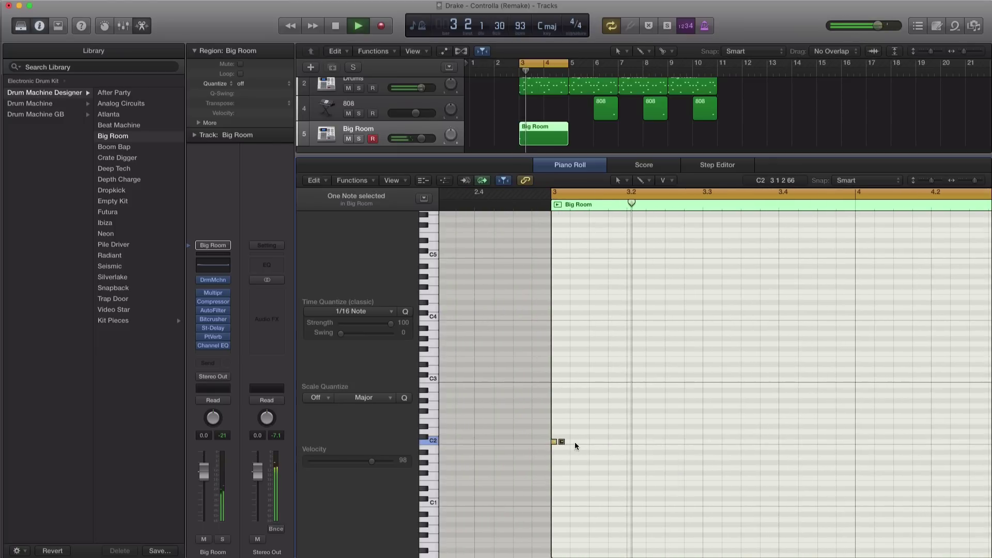
pyautogui.press('space')
# Copy the pair of C2 notes to the last sixteenth before beat 2 of bar 3 and listen to the loop.
pyautogui.click(587, 442)
pyautogui.moveTo(553, 442); pyautogui.dragTo(610, 445)
pyautogui.press('space')
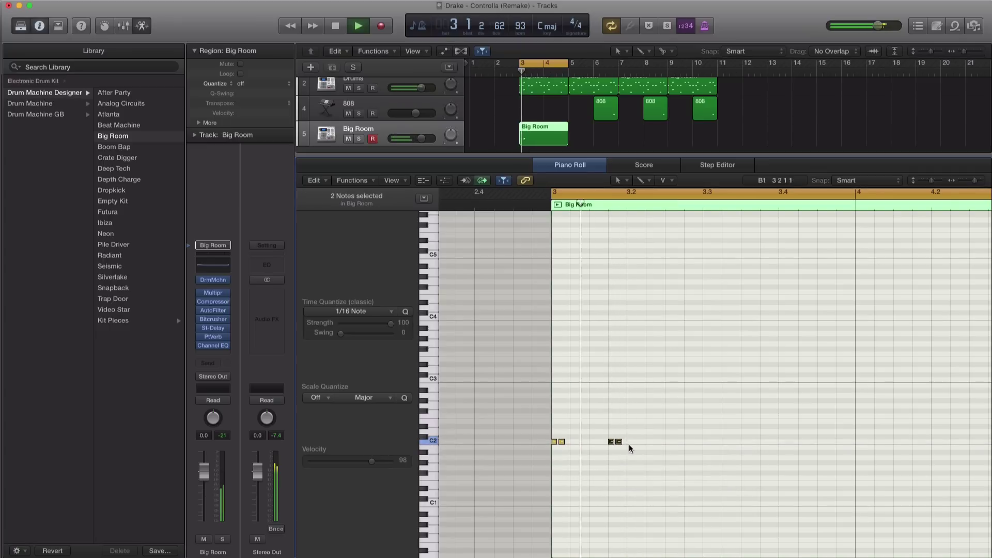
pyautogui.press('space')
# Halve the length of the two C2 notes just before beat 2 and copy a short C2 note to beat 2 of bar 3.
pyautogui.click(623, 445)
pyautogui.scroll(3, 624, 445)
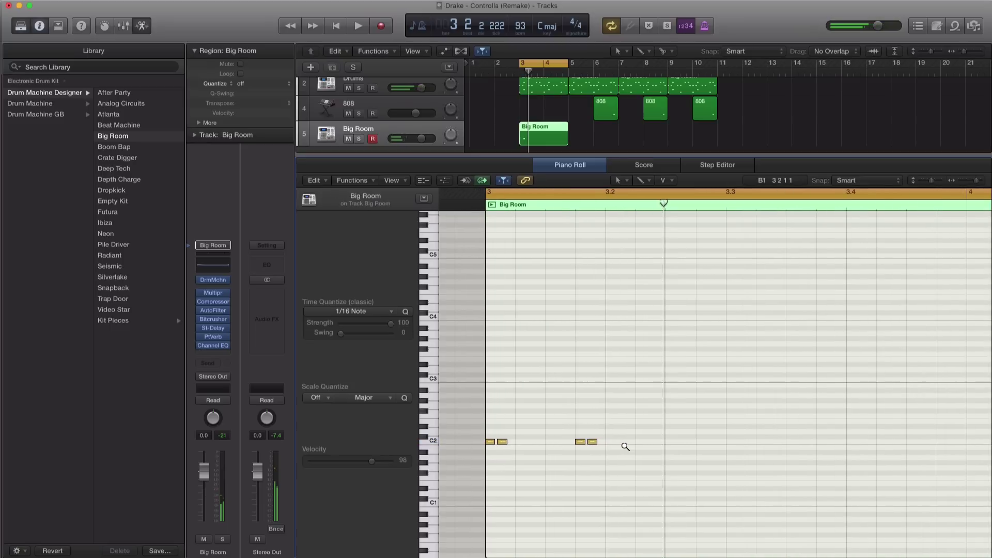
pyautogui.keyDown('ctrl'); pyautogui.keyDown('alt'); pyautogui.click(625, 446); pyautogui.keyUp('alt'); pyautogui.keyUp('ctrl')
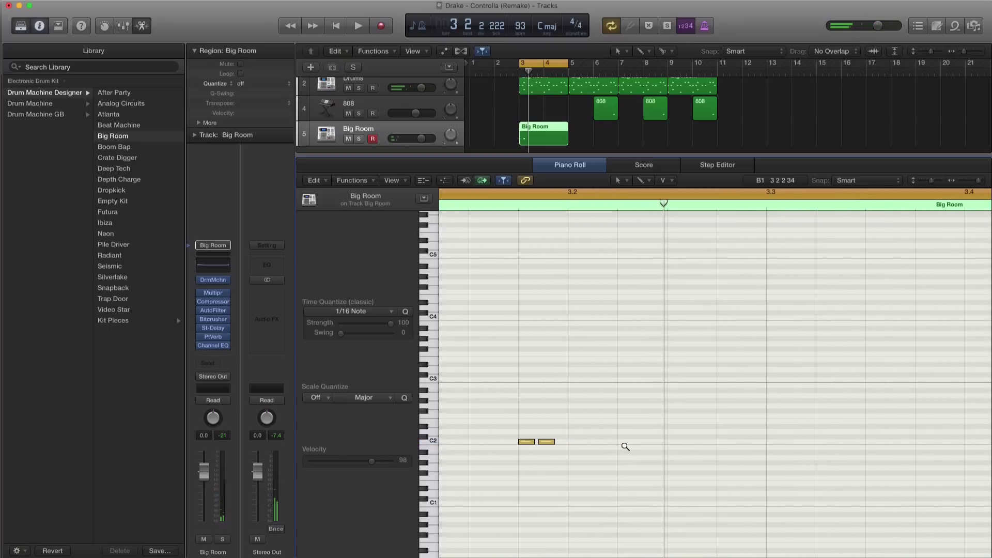
pyautogui.moveTo(532, 441); pyautogui.dragTo(571, 443)
pyautogui.click(530, 447)
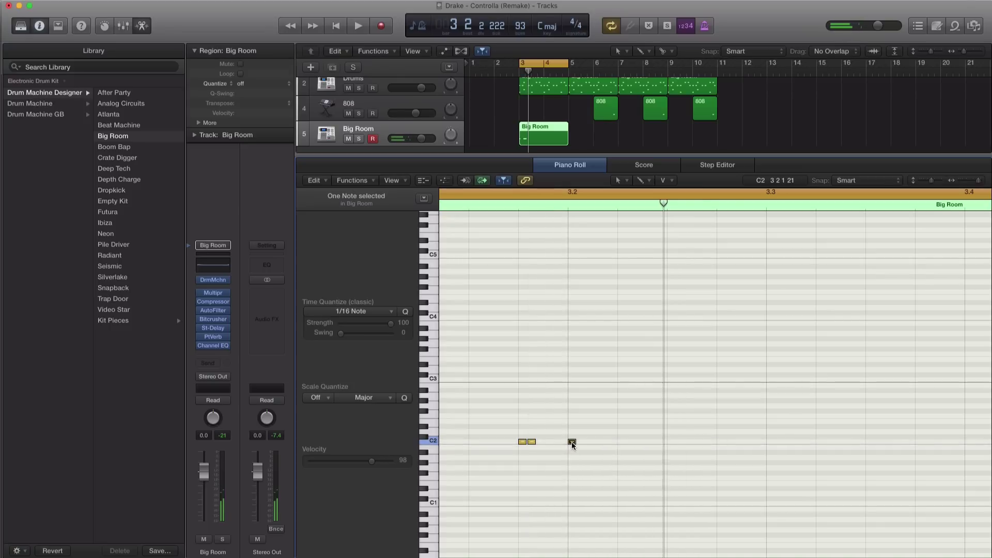
# Add another short C2 note between the shortened pair and the beat 2 note in bar 3, and audition the rhythm.
pyautogui.press('space')
pyautogui.press('space')
pyautogui.moveTo(885, 444); pyautogui.dragTo(862, 443)
pyautogui.press('space')
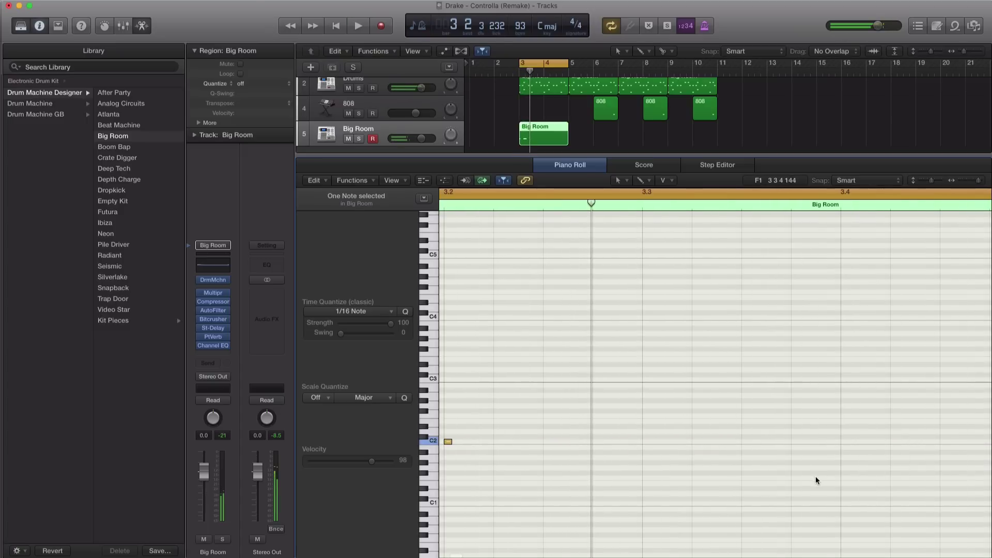
pyautogui.scroll(-4, 850, 483)
pyautogui.hscroll(-3, 730, 461)
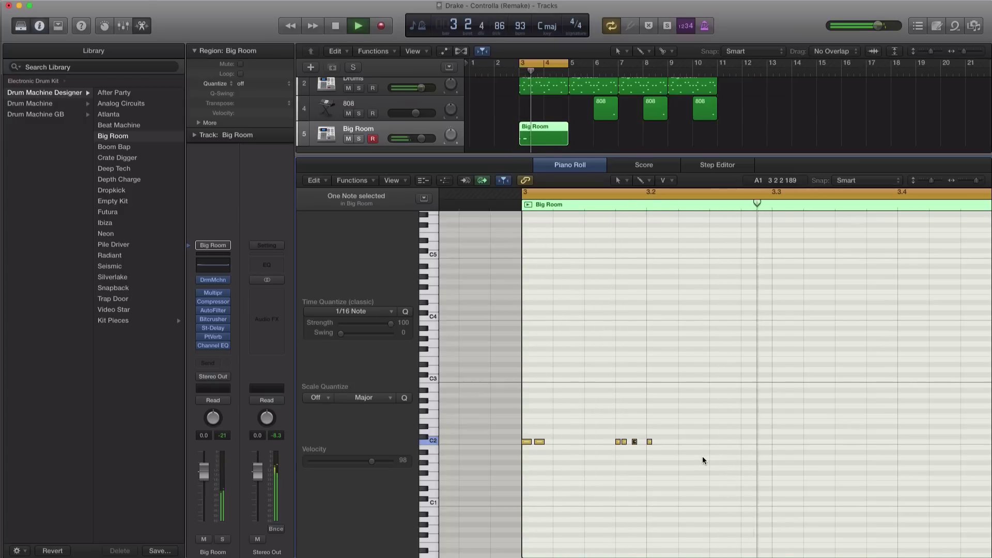
pyautogui.press('space')
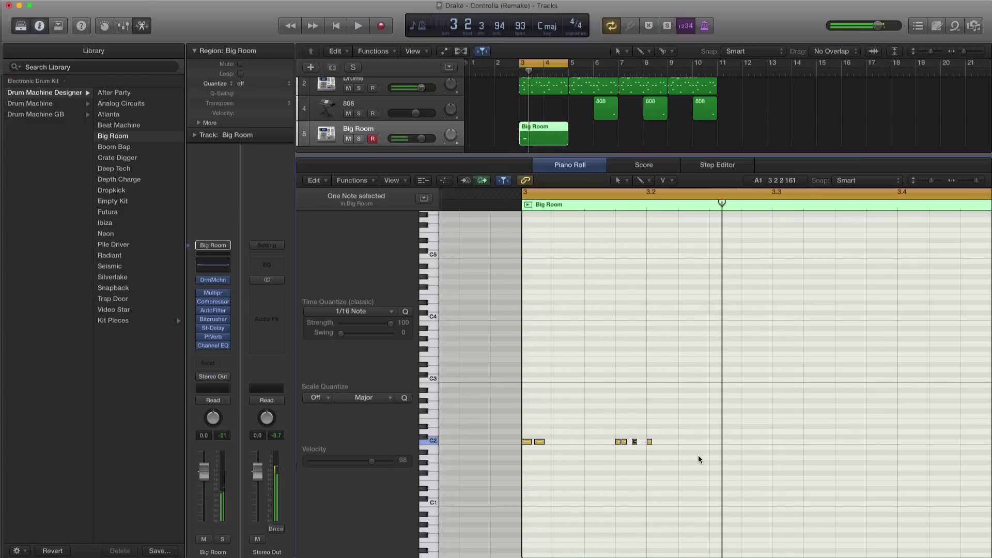
# Copy the opening pair of C2 notes to the middle of beat 2 and to beat 3 of bar 3.
pyautogui.moveTo(527, 443); pyautogui.dragTo(715, 443)
pyautogui.press('space')
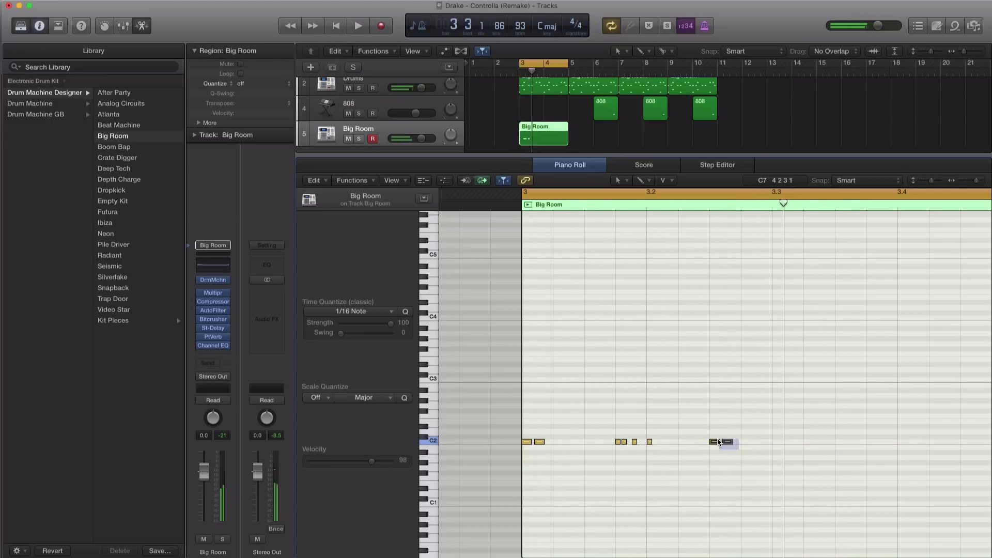
pyautogui.moveTo(715, 443); pyautogui.dragTo(780, 444)
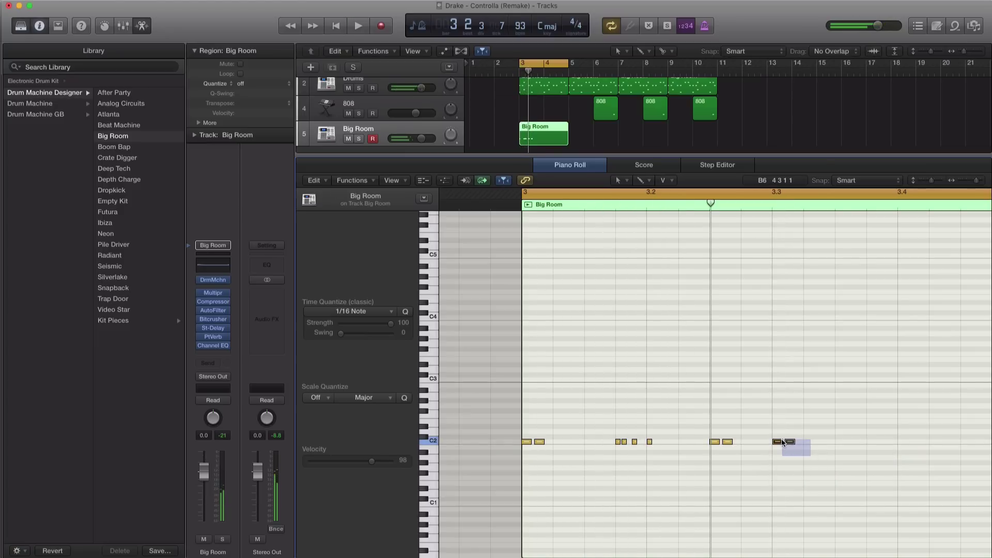
# Copy the eight-note C2 pattern from the start of bar 3 to beat 3 and play the loop.
pyautogui.moveTo(736, 460); pyautogui.dragTo(778, 444)
pyautogui.press('space')
pyautogui.scroll(-5, 745, 471)
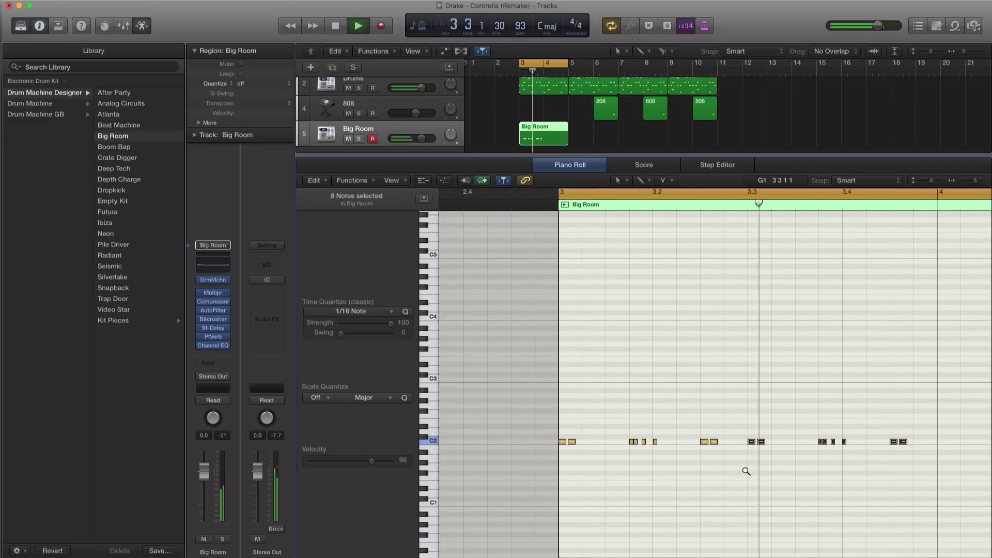
pyautogui.keyDown('ctrl'); pyautogui.keyDown('alt'); pyautogui.click(746, 471); pyautogui.keyUp('alt'); pyautogui.keyUp('ctrl')
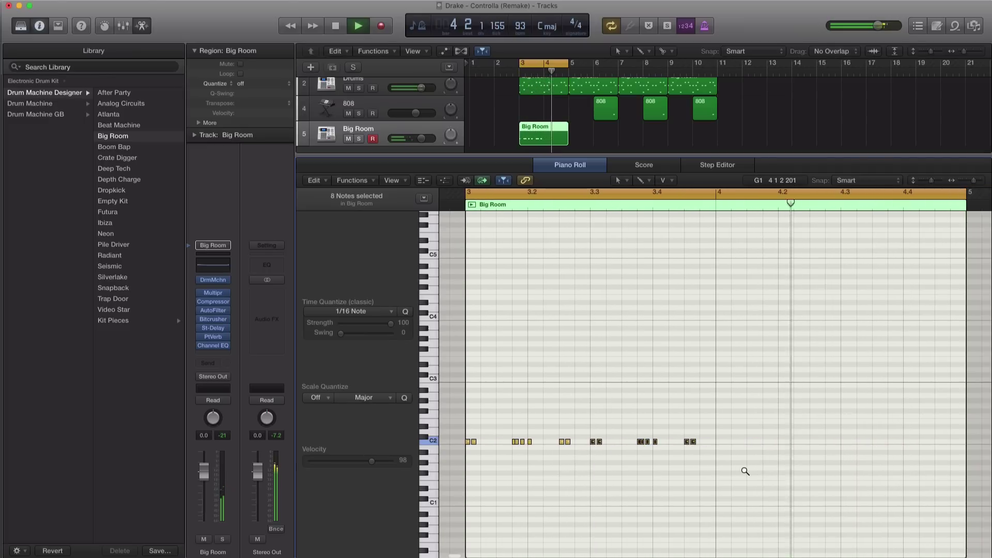
pyautogui.press('space')
# Copy the sixteen C2 notes of bar 3 to bar 4 and play back the two-bar loop.
pyautogui.hscroll(-1, 731, 469)
pyautogui.moveTo(740, 454)
pyautogui.mouseDown()
pyautogui.moveTo(584, 433)
pyautogui.moveTo(474, 436)
pyautogui.moveTo(729, 444)
pyautogui.mouseUp()
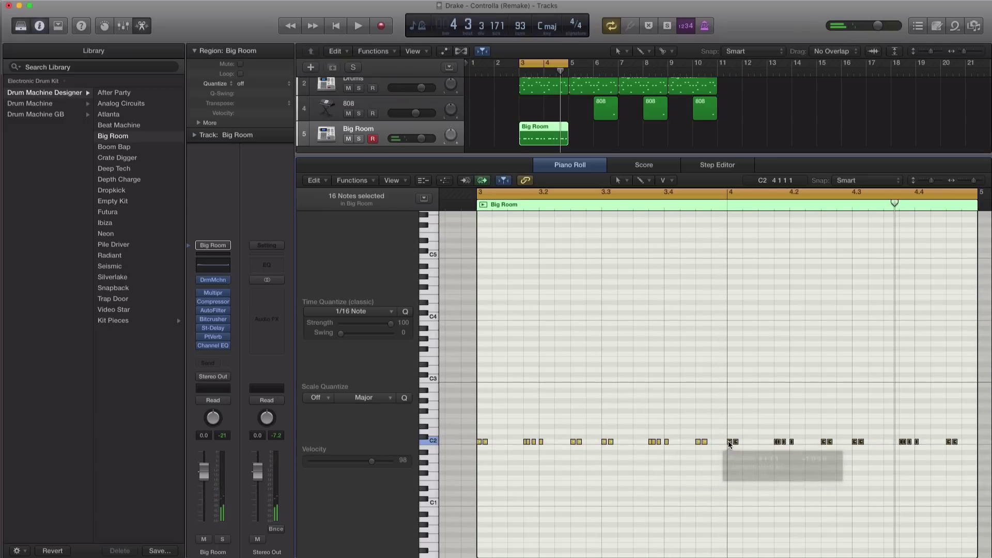
pyautogui.press('space')
pyautogui.hscroll(-3, 693, 464)
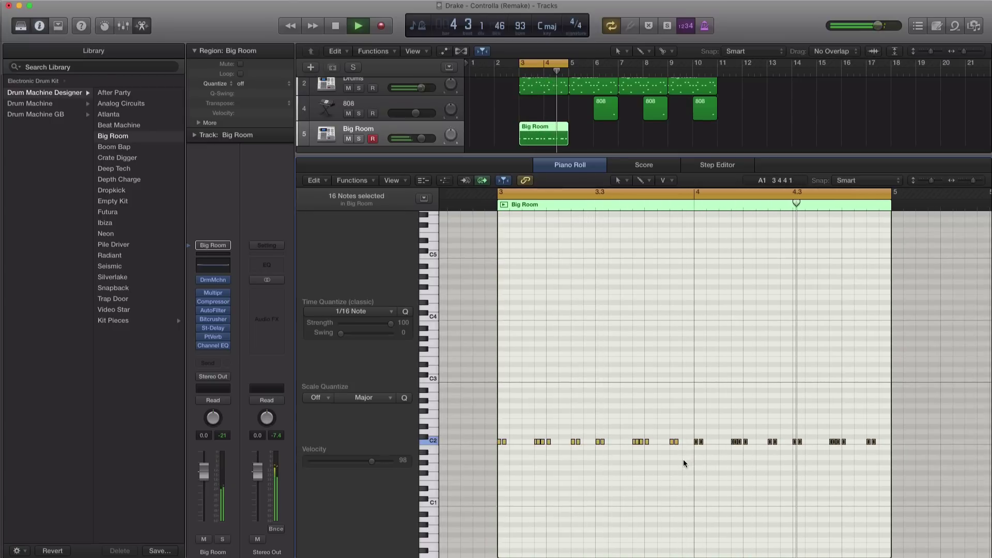
pyautogui.press('space')
pyautogui.moveTo(908, 476); pyautogui.dragTo(447, 381)
pyautogui.click(392, 312)
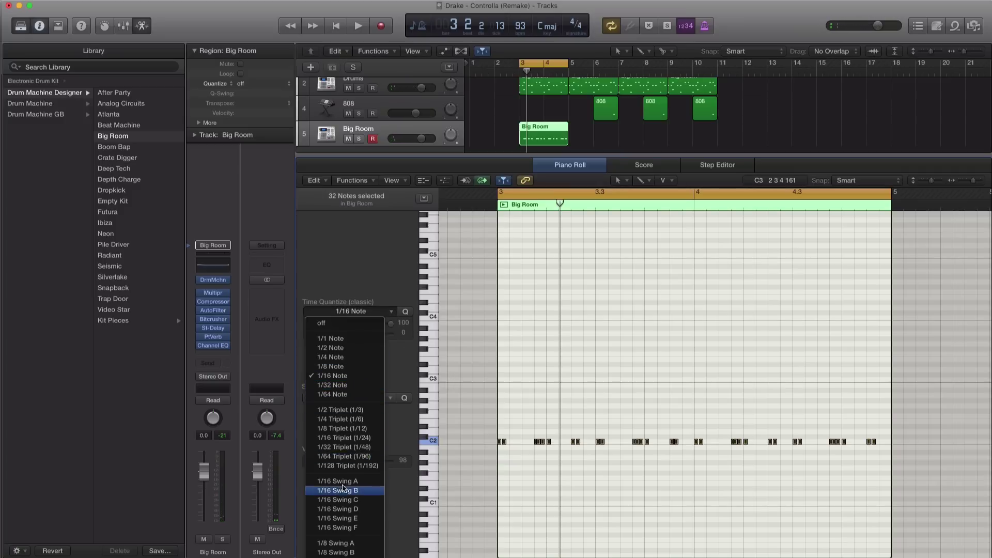
pyautogui.click(396, 345)
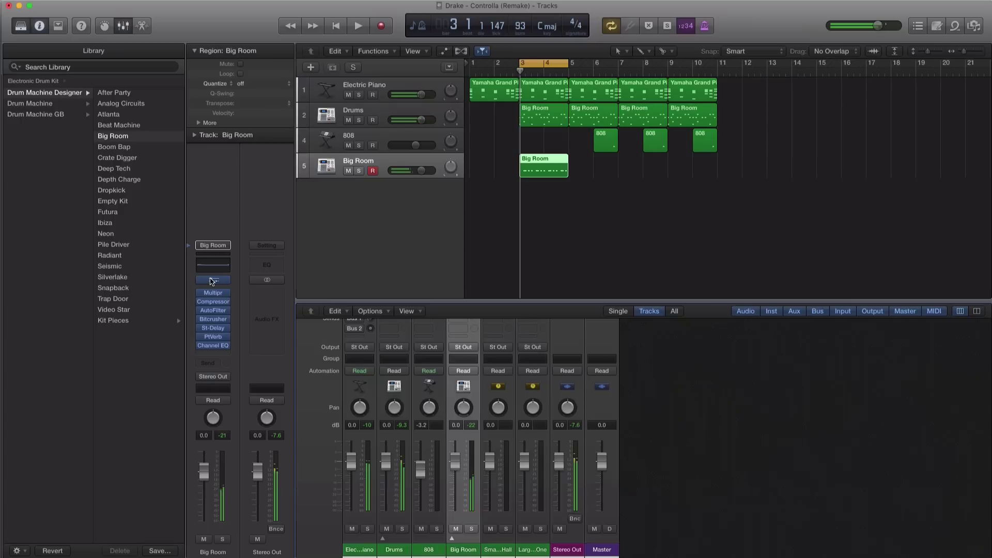
# Replace the Perc 2 pad's sound in the new Big Room kit with Bongo High - Snapback while the loop plays.
pyautogui.click(212, 281)
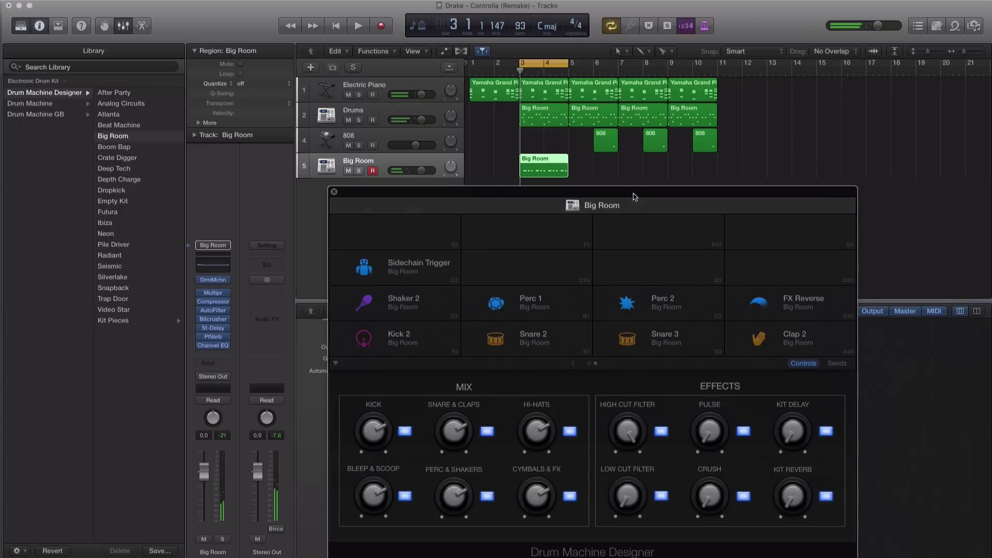
pyautogui.moveTo(635, 194); pyautogui.dragTo(645, 110)
pyautogui.click(663, 218)
pyautogui.press('space')
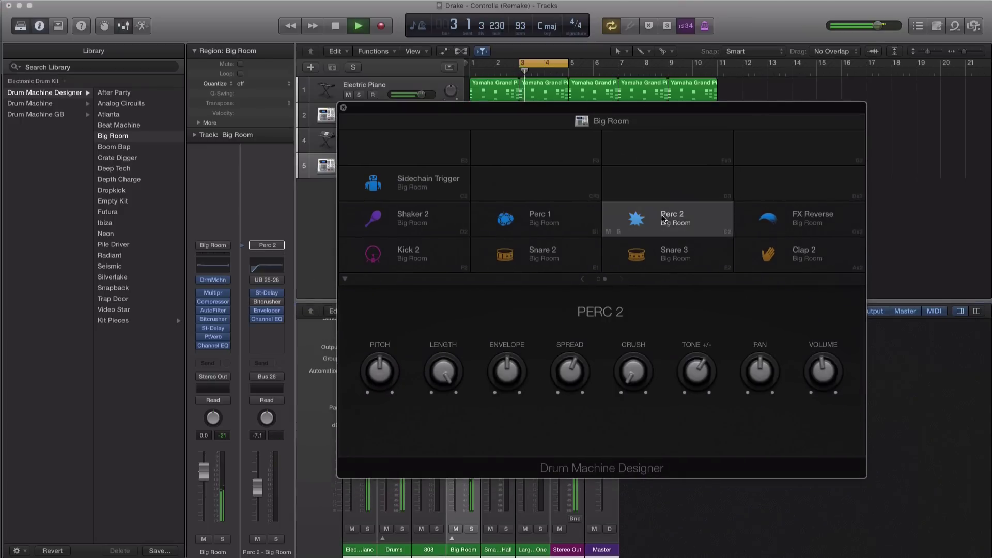
pyautogui.click(128, 288)
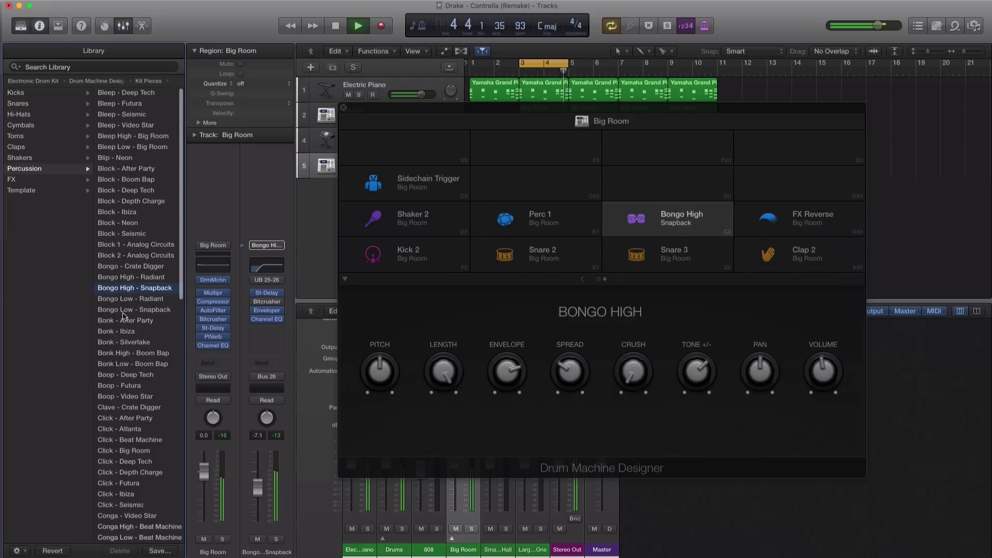
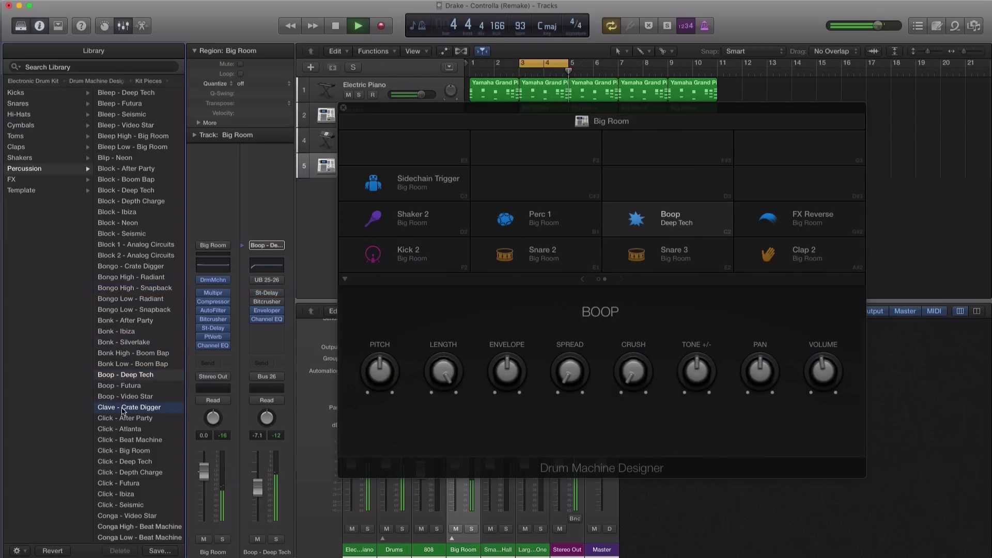
# Audition clave, conga and cowbell sounds on the C2 pad and settle on Cowbell High - Silverlake while the loop plays.
pyautogui.click(123, 408)
pyautogui.scroll(-3, 119, 423)
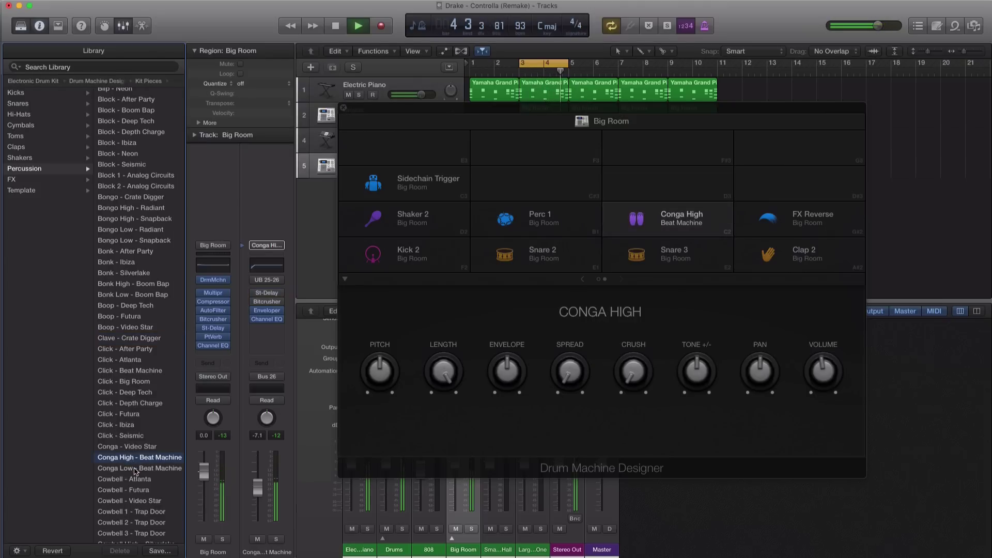
pyautogui.scroll(-5, 133, 478)
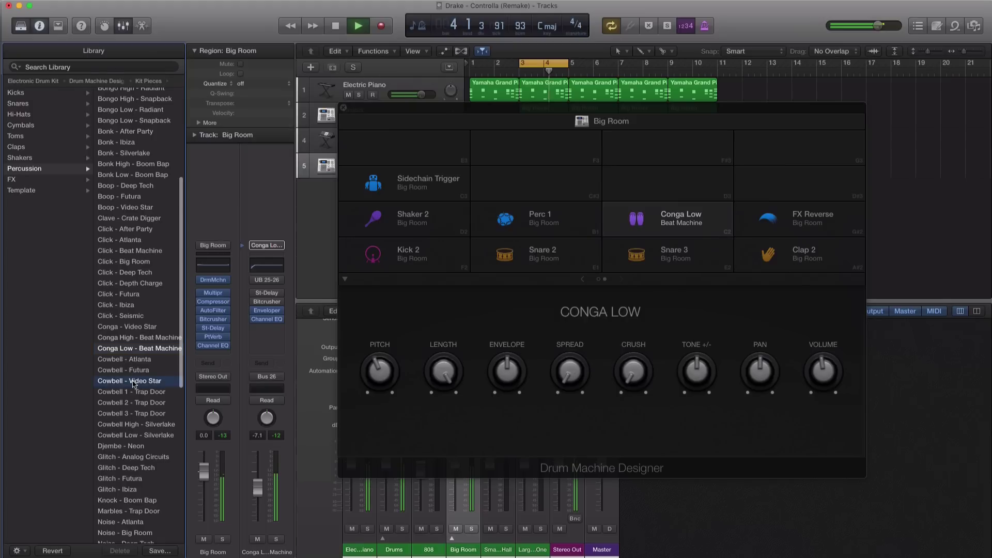
pyautogui.click(140, 424)
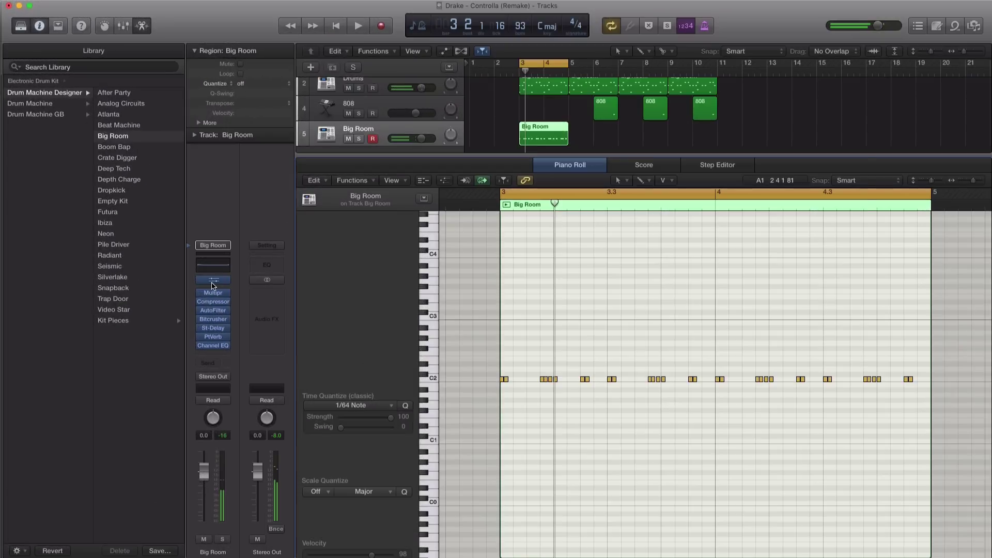
# Reselect the Cowbell High pad in the Big Room kit and check it against the playing loop.
pyautogui.click(212, 282)
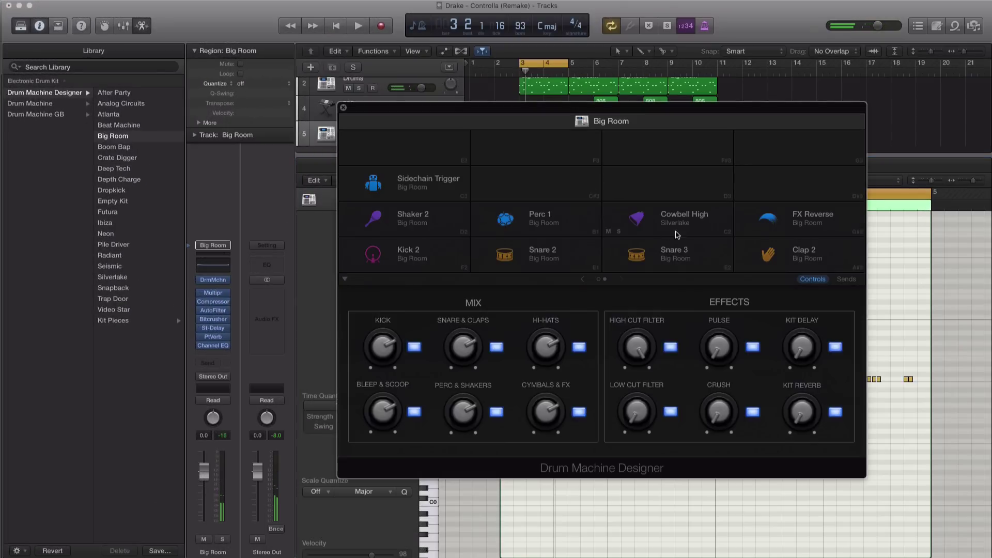
pyautogui.click(706, 226)
pyautogui.press('space')
pyautogui.click(687, 227)
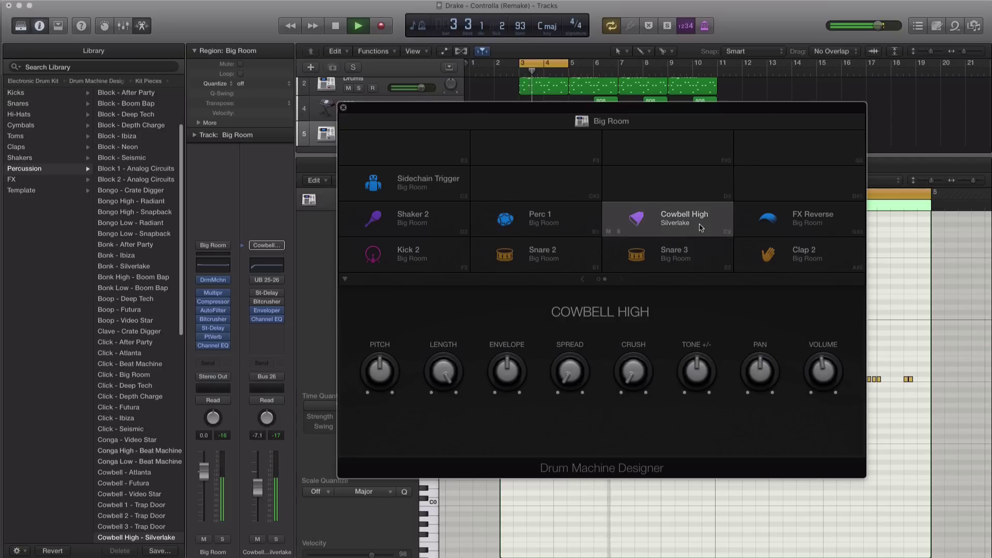
pyautogui.click(609, 232)
pyautogui.press('space')
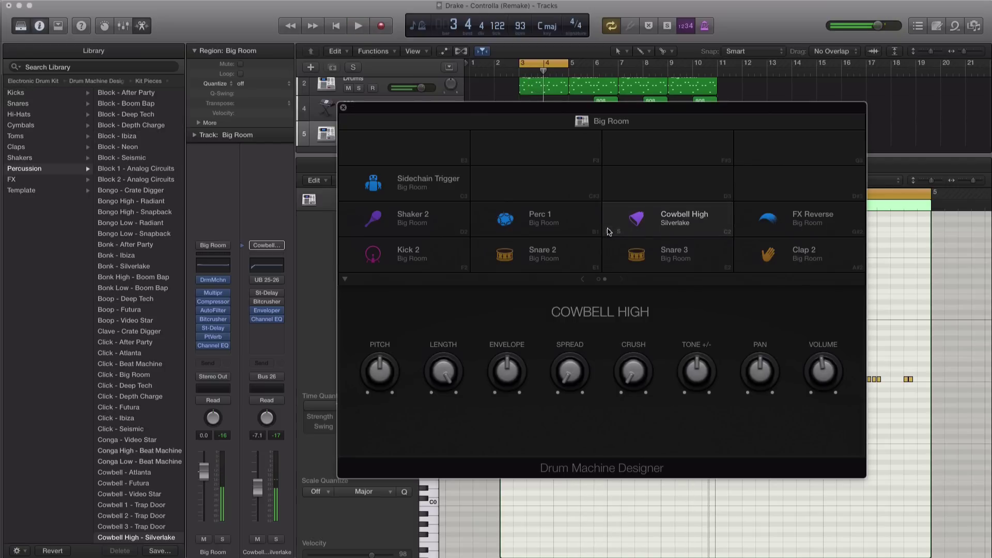
pyautogui.press('super+Tab')
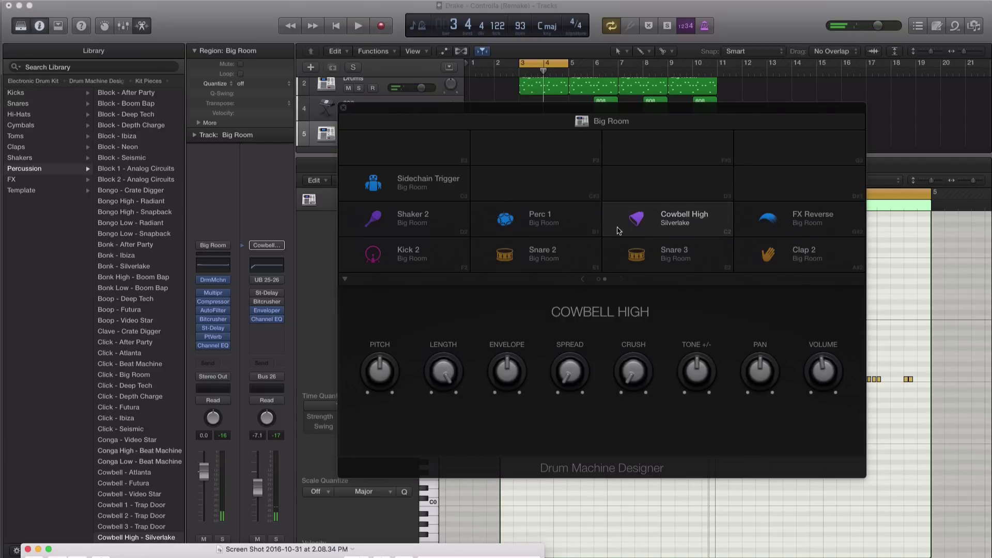
pyautogui.click(632, 221)
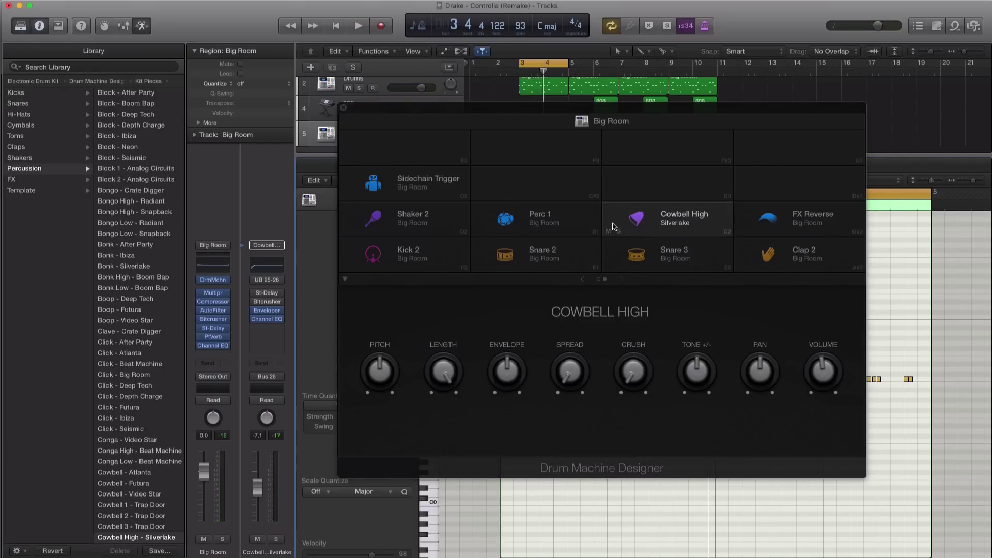
# Lower the Cowbell High pad's pitch, length and envelope and raise its spread to 21% during playback.
pyautogui.press('space')
pyautogui.moveTo(380, 371); pyautogui.dragTo(374, 412)
pyautogui.moveTo(447, 370); pyautogui.dragTo(436, 538)
pyautogui.moveTo(506, 373); pyautogui.dragTo(506, 402)
pyautogui.moveTo(563, 339); pyautogui.dragTo(570, 363)
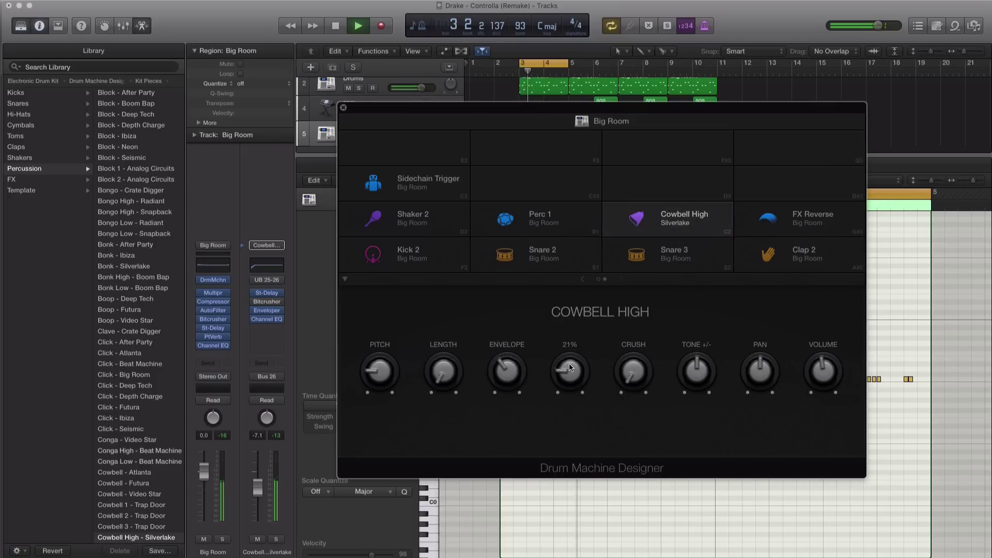
# Raise the Cowbell High pad's crush and volume, set its tone to 16% and pan it to +7.
pyautogui.moveTo(633, 372)
pyautogui.mouseDown()
pyautogui.moveTo(626, 335)
pyautogui.moveTo(626, 352)
pyautogui.mouseUp()
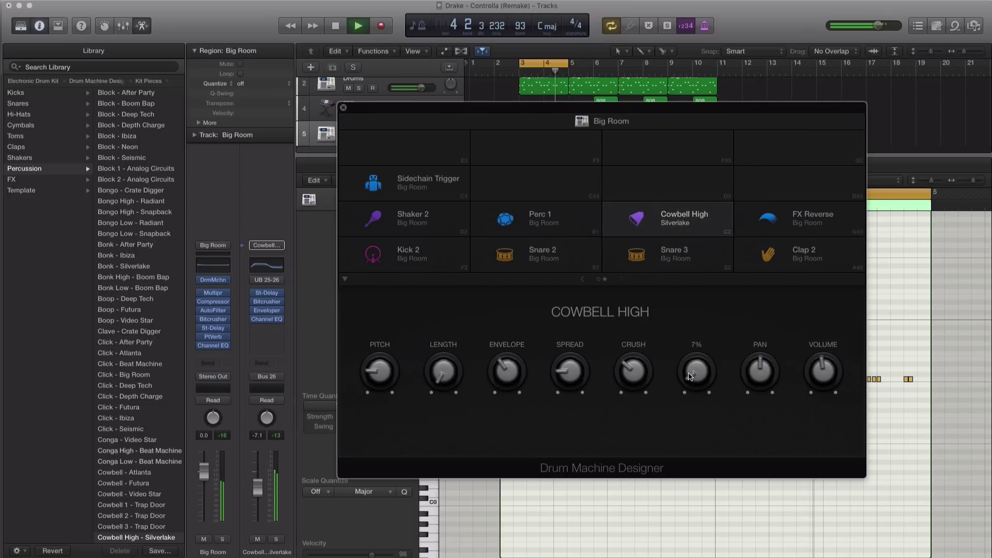
pyautogui.moveTo(688, 367); pyautogui.dragTo(688, 366)
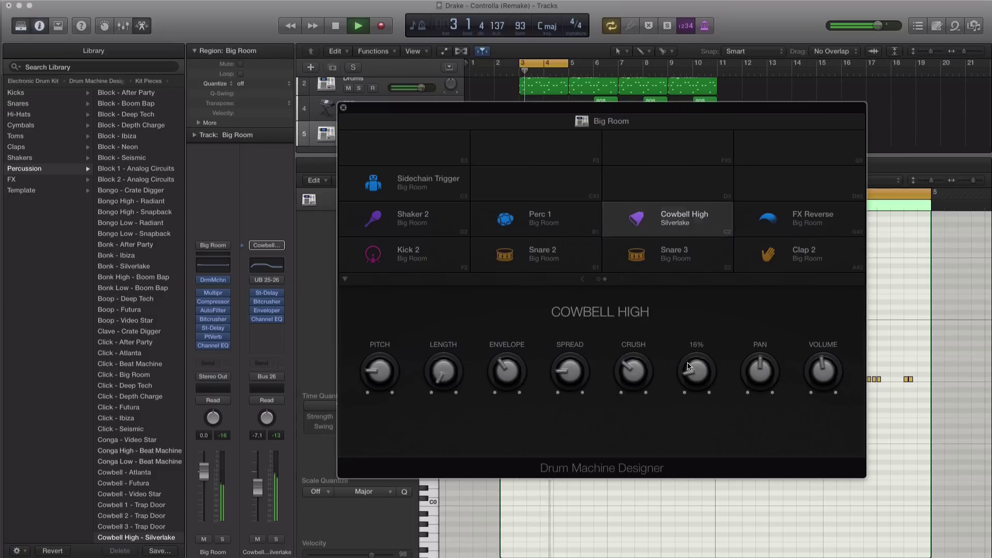
pyautogui.moveTo(822, 376); pyautogui.dragTo(822, 354)
pyautogui.moveTo(746, 370); pyautogui.dragTo(745, 365)
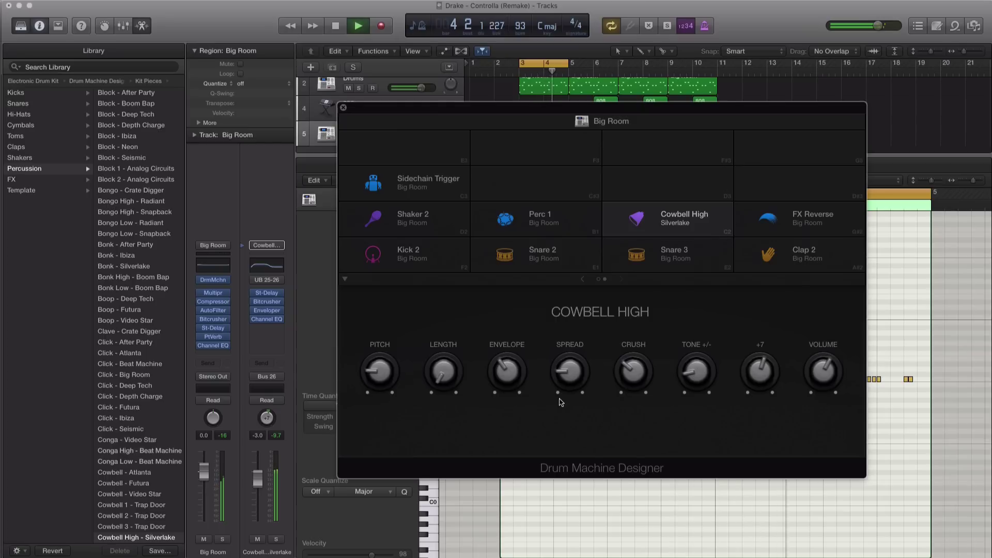
# Raise the Big Room track volume to 1.0 dB, close the Drum Machine Designer and stop playback.
pyautogui.moveTo(204, 471); pyautogui.dragTo(204, 468)
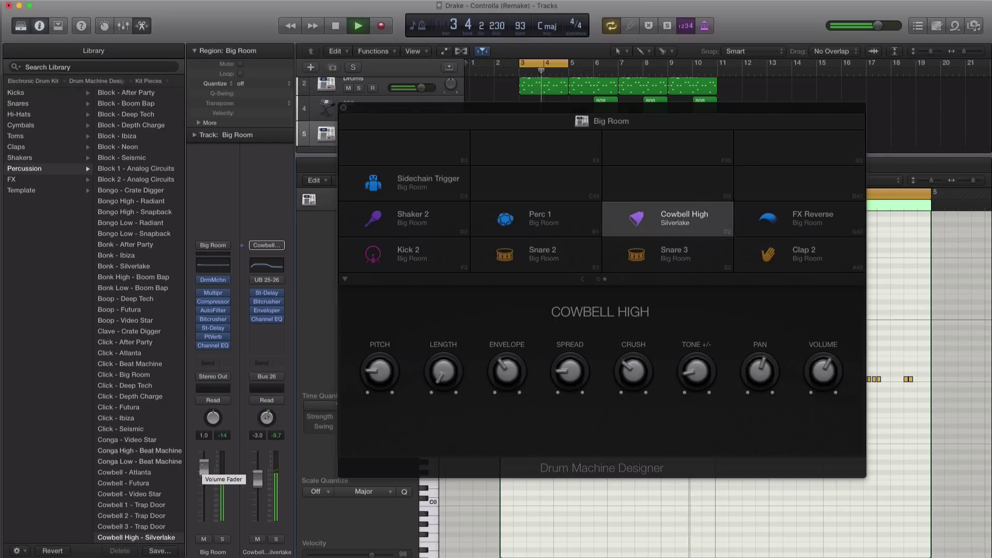
pyautogui.click(344, 107)
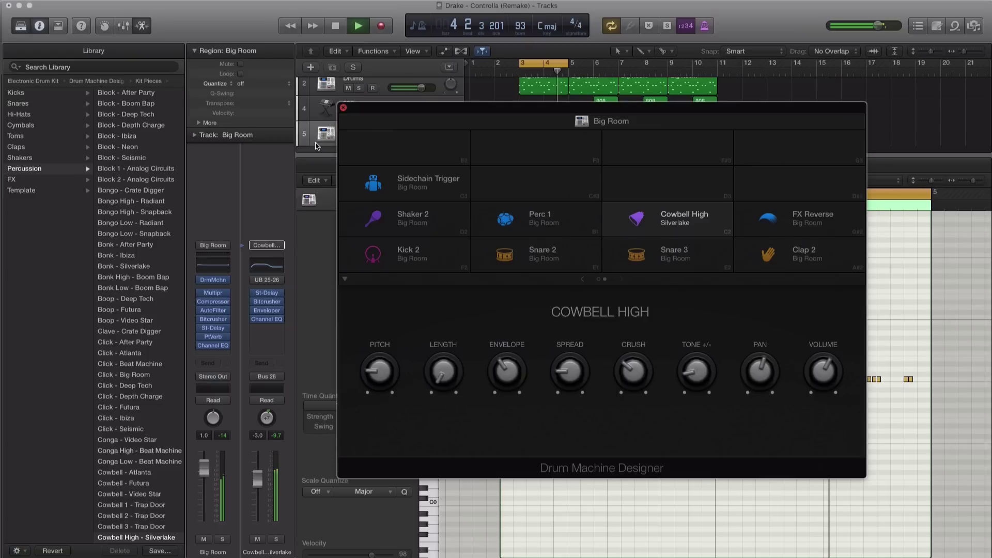
pyautogui.press('space')
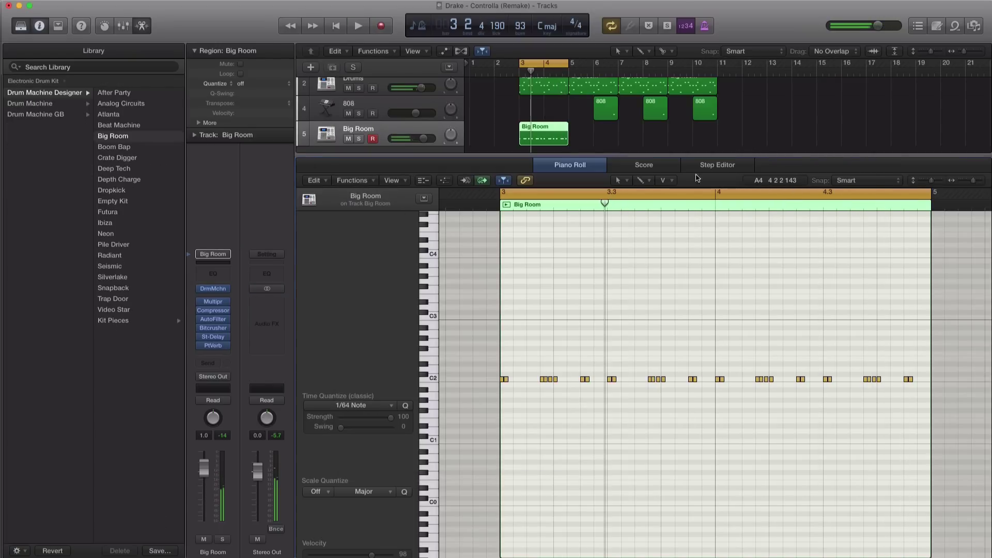
# Add a Channel EQ to the Big Room track and open its window over the editor while the loop plays.
pyautogui.click(218, 356)
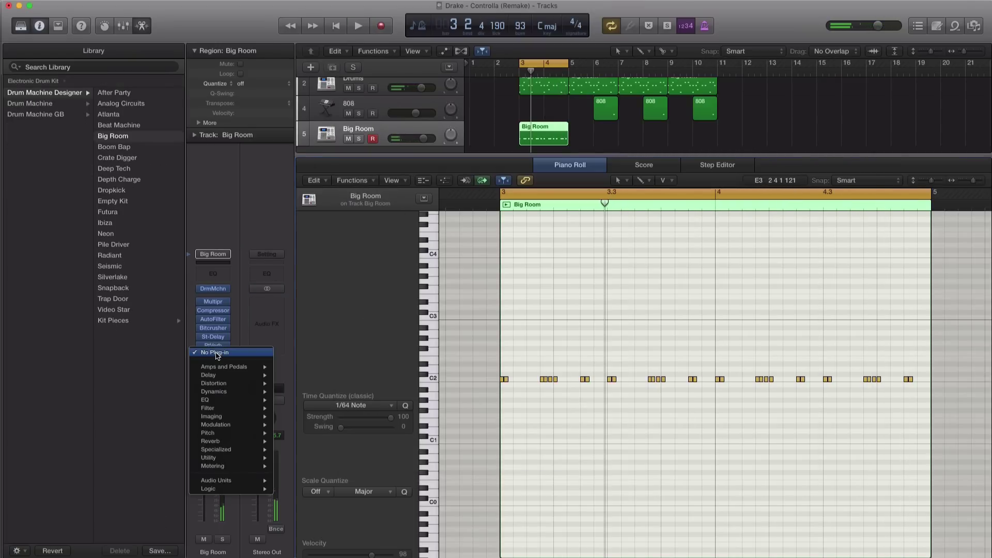
pyautogui.click(219, 279)
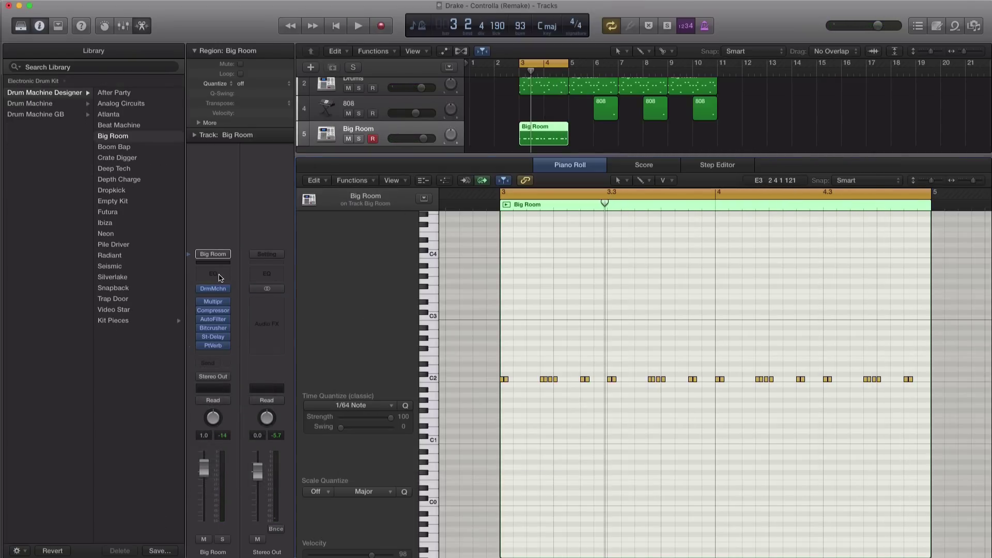
pyautogui.click(220, 278)
pyautogui.press('space')
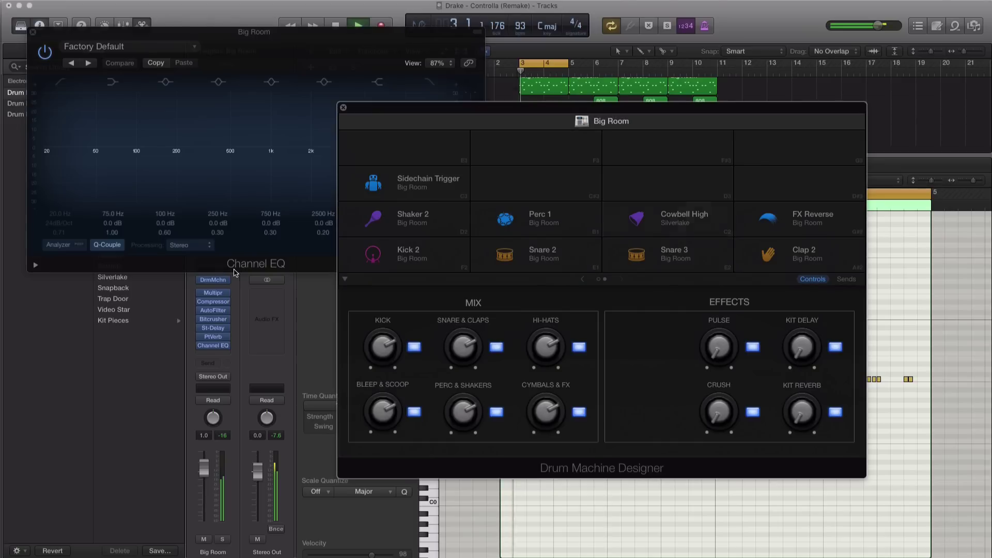
pyautogui.click(342, 110)
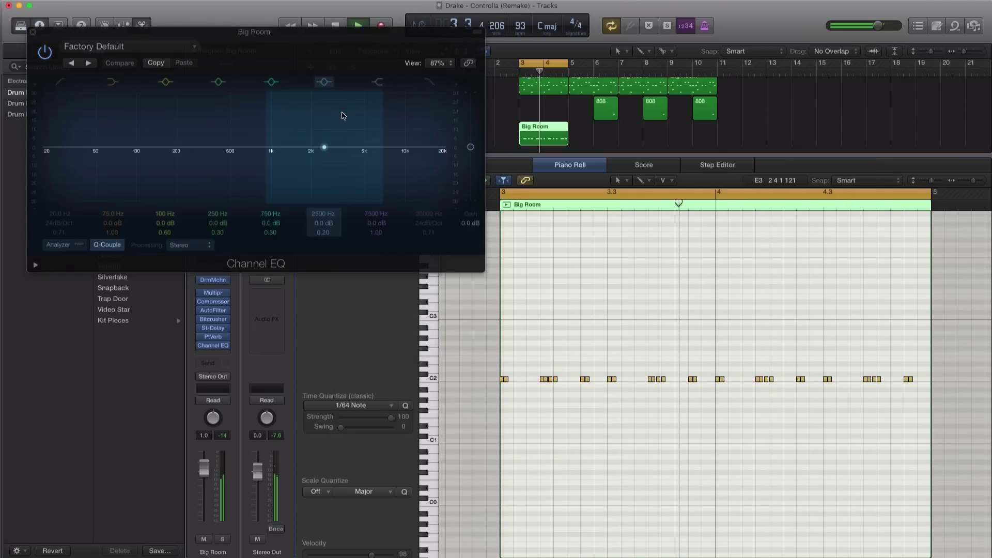
pyautogui.click(33, 32)
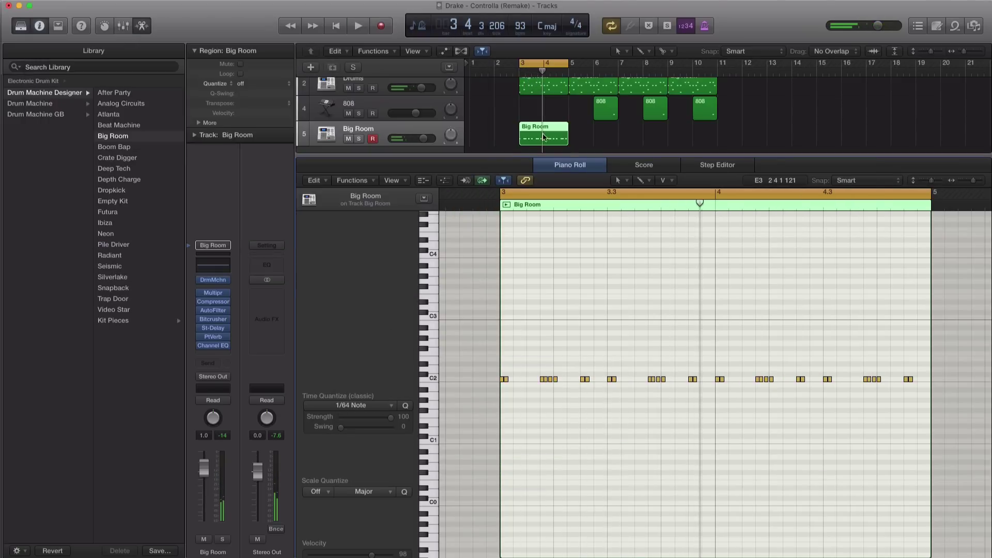
pyautogui.click(215, 347)
pyautogui.press('space')
pyautogui.moveTo(336, 39); pyautogui.dragTo(610, 143)
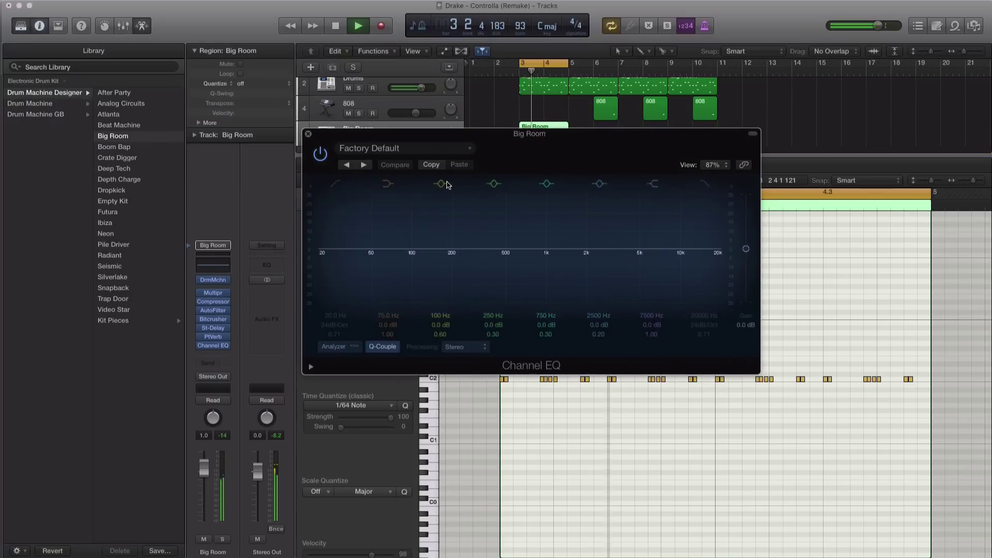
# Set a 290 Hz low cut and 2450 Hz high cut, boosting 1820 Hz by 5.0 dB and 800 Hz by 2.0 dB.
pyautogui.moveTo(325, 254); pyautogui.dragTo(498, 264)
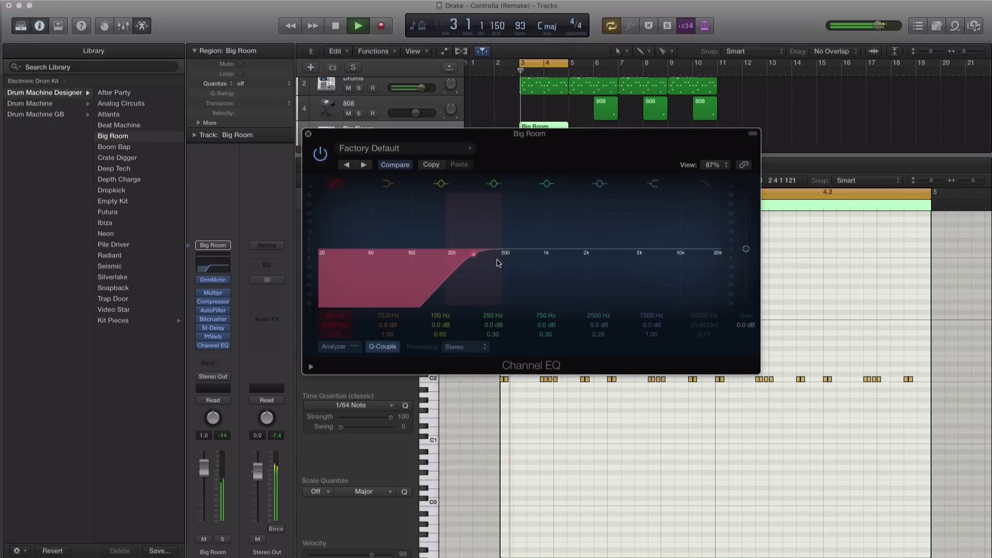
pyautogui.moveTo(712, 275); pyautogui.dragTo(582, 242)
pyautogui.moveTo(467, 252); pyautogui.dragTo(539, 247)
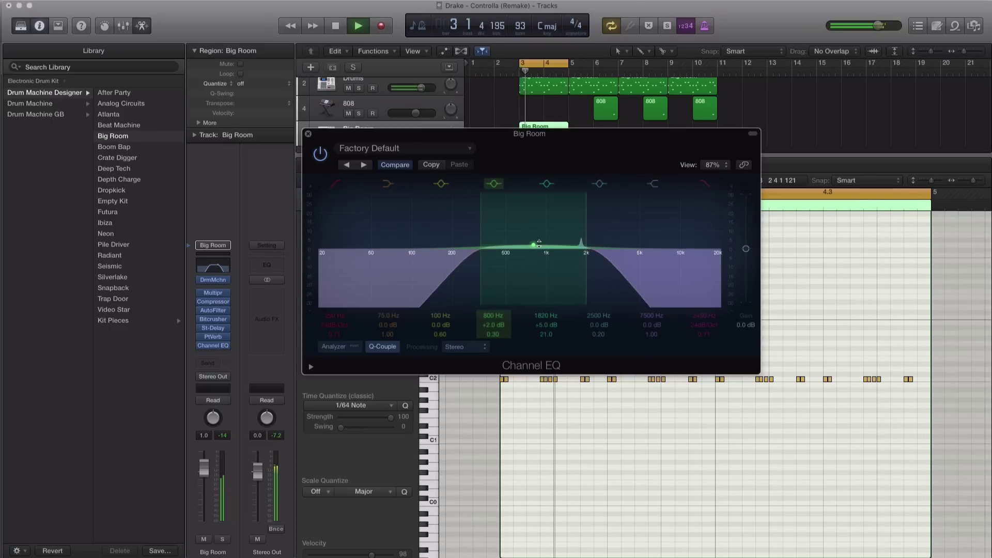
# Compare the Big Room loop with the Channel EQ bypassed and enabled, and close the EQ.
pyautogui.click(321, 155)
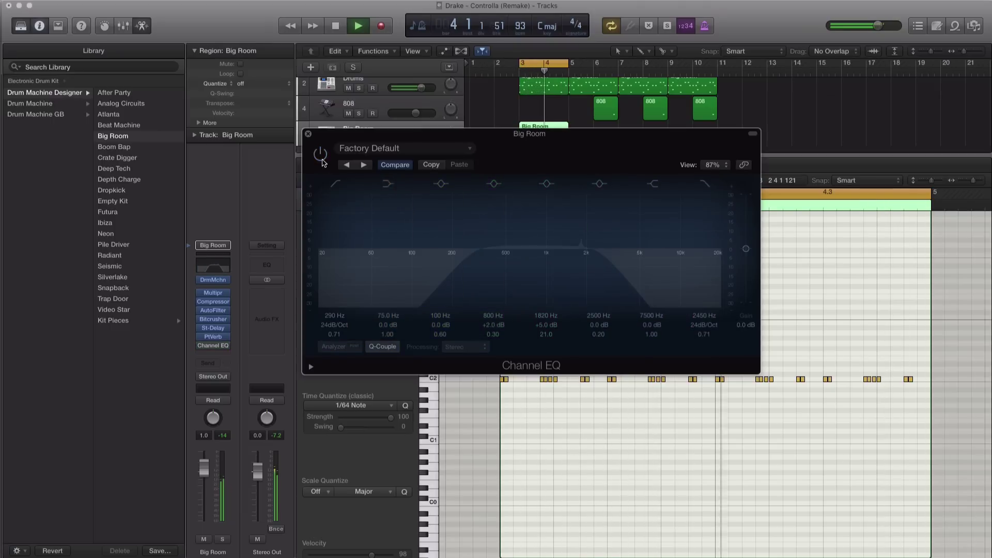
pyautogui.click(321, 155)
pyautogui.click(308, 134)
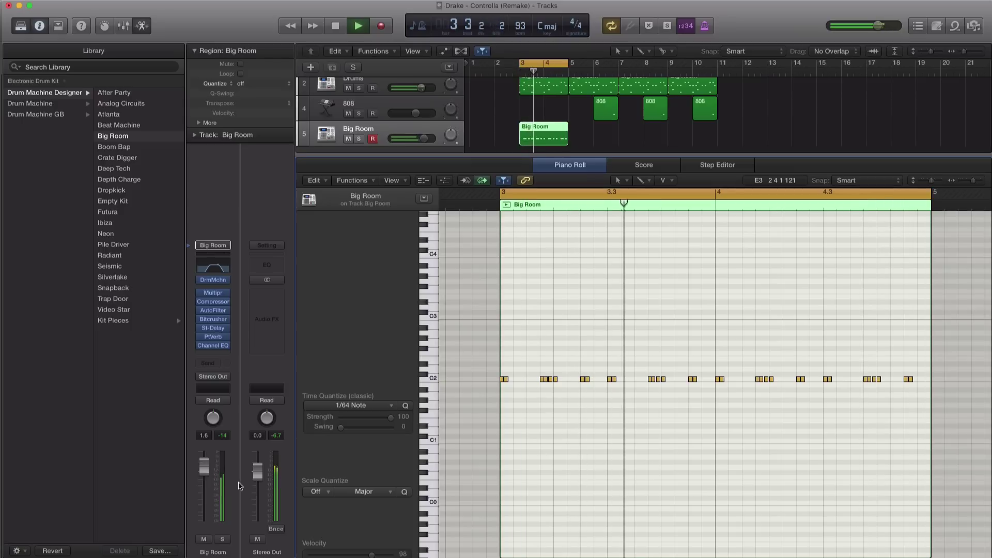
pyautogui.press('space')
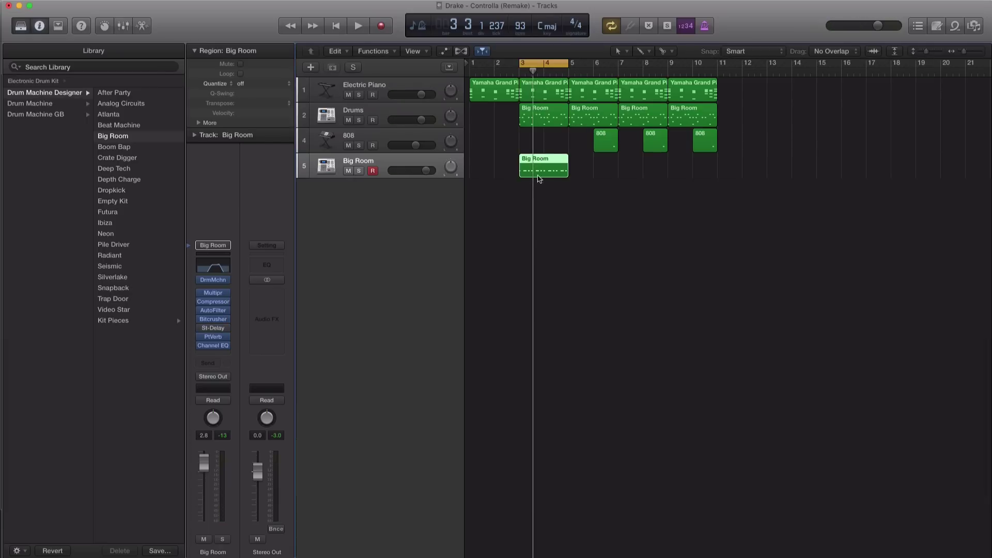
# Copy the two-bar Big Room percussion region to bars 5, 7 and 9 and play a cycle from bar 2 to bar 6.
pyautogui.moveTo(538, 179); pyautogui.dragTo(603, 194)
pyautogui.moveTo(555, 173); pyautogui.dragTo(655, 175)
pyautogui.moveTo(500, 68); pyautogui.dragTo(585, 69)
pyautogui.press('space')
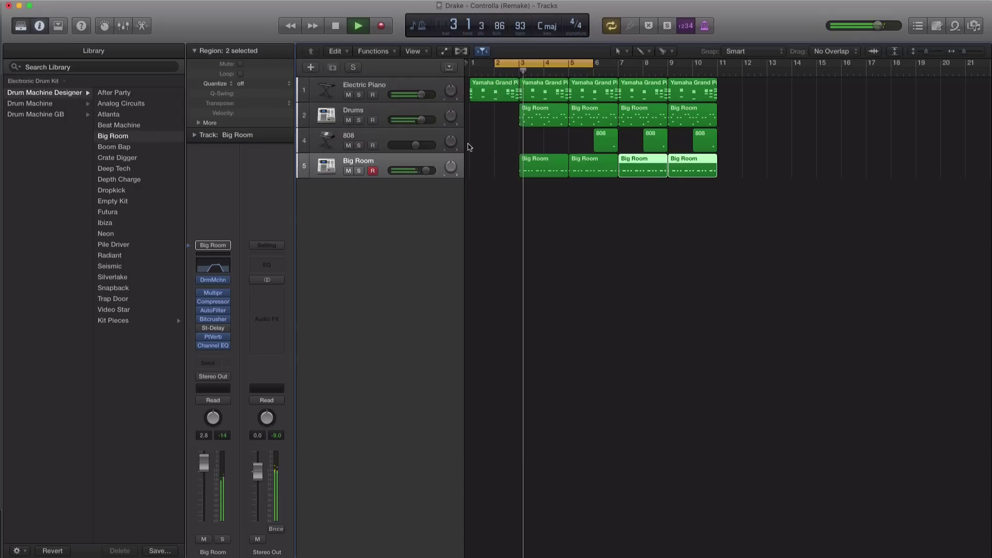
# Set the Big Room percussion track's volume to 2.5 dB and play the cycle from bar 5 to bar 7.
pyautogui.moveTo(424, 172); pyautogui.dragTo(421, 172)
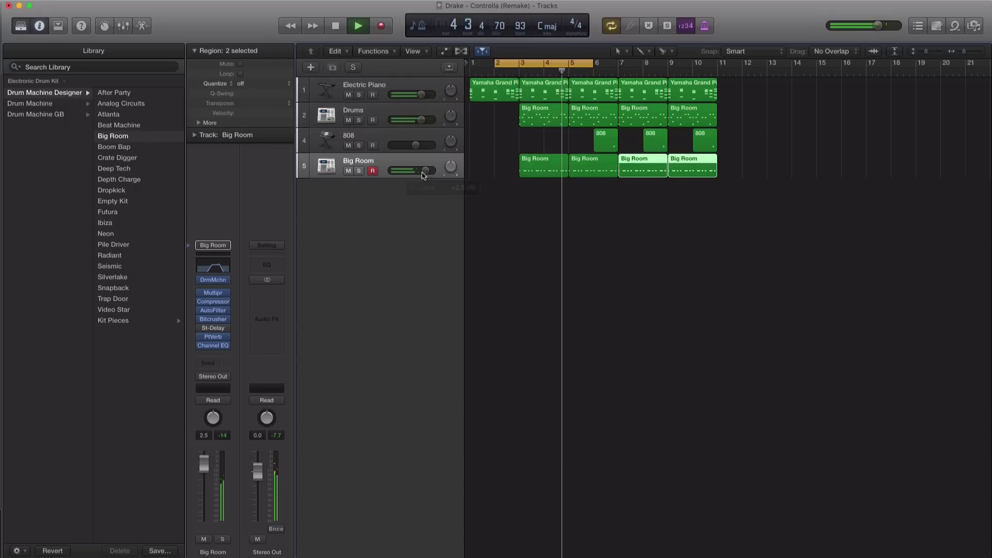
pyautogui.moveTo(550, 65); pyautogui.dragTo(619, 72)
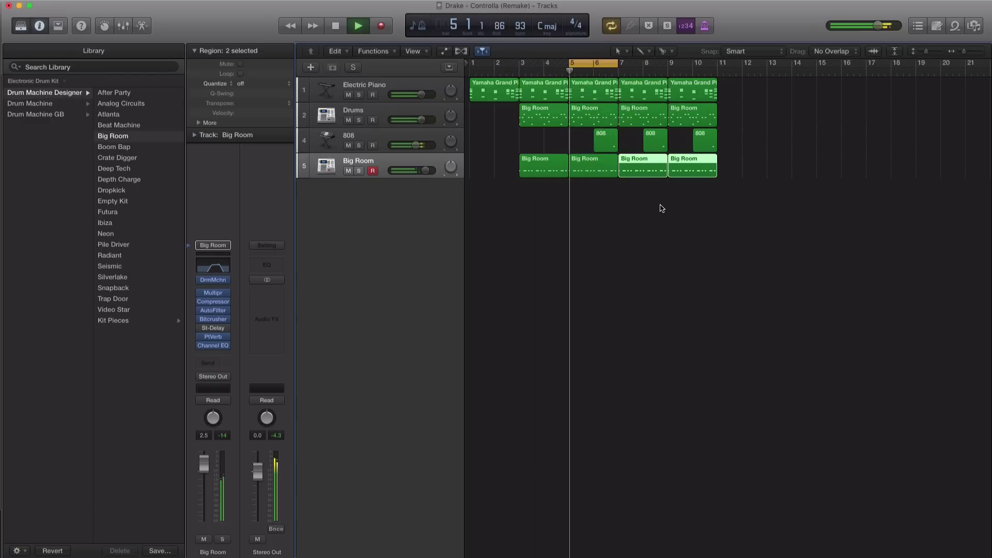
pyautogui.press('space')
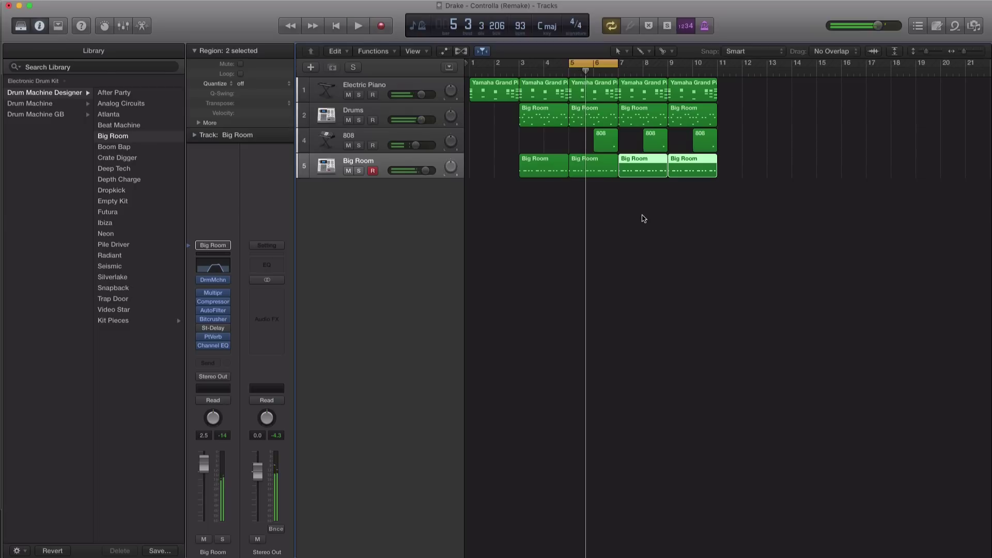
# Copy all four tracks' regions from bars 5–10 to bar 11 and play a cycle from bar 13 to bar 15.
pyautogui.click(729, 201)
pyautogui.moveTo(737, 202); pyautogui.dragTo(740, 93)
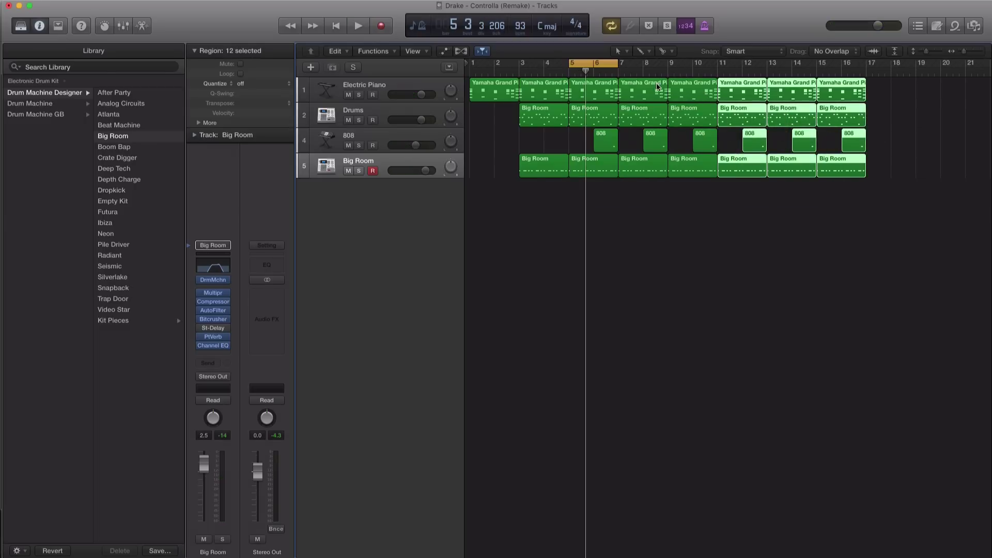
pyautogui.moveTo(591, 65); pyautogui.dragTo(789, 74)
pyautogui.press('space')
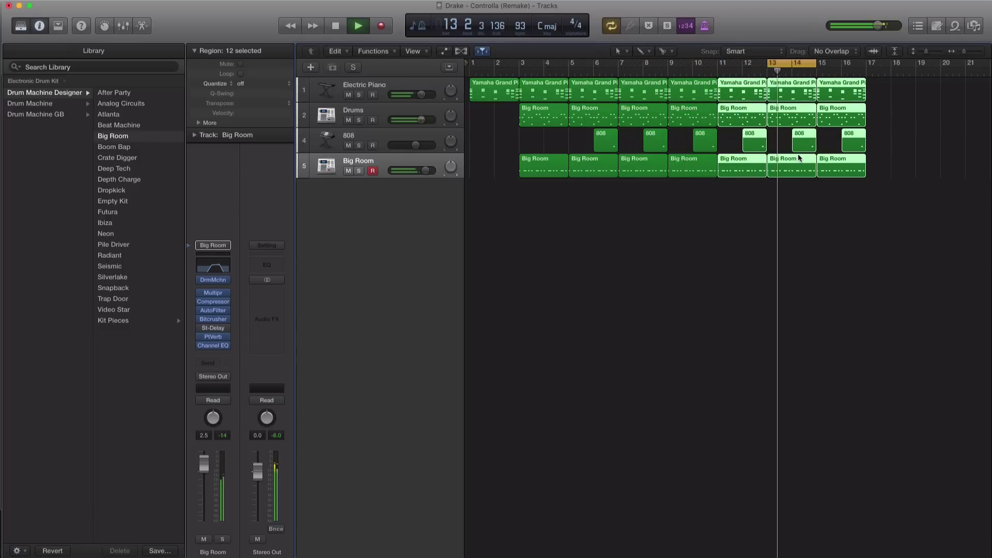
# Select the C1 notes in the bar 13 drum region and replace the bar 15 drum region with a copy of it.
pyautogui.click(780, 135)
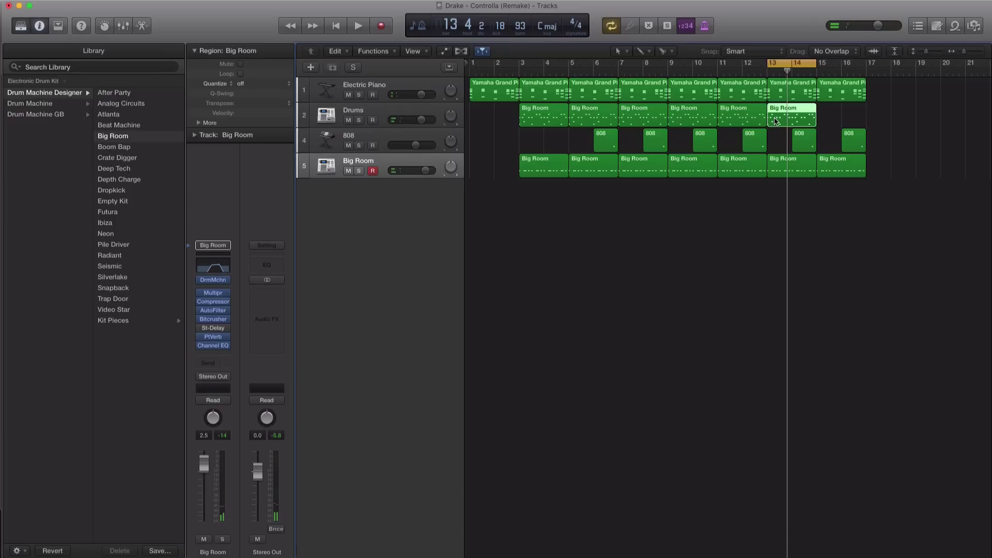
pyautogui.doubleClick(776, 122)
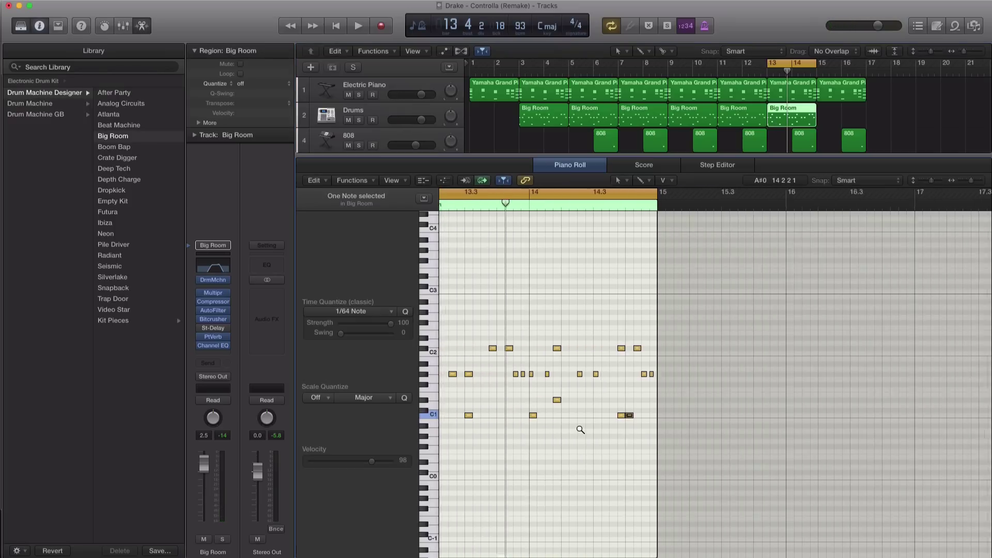
pyautogui.moveTo(722, 445); pyautogui.dragTo(471, 414)
pyautogui.moveTo(815, 128); pyautogui.dragTo(833, 130)
# Delete the 808 regions in bars 14 and 16 and play the cycle from bar 13 to bar 17.
pyautogui.moveTo(818, 68); pyautogui.dragTo(862, 70)
pyautogui.scroll(-2, 873, 136)
pyautogui.moveTo(880, 134); pyautogui.dragTo(809, 124)
pyautogui.press('Delete')
pyautogui.press('space')
pyautogui.scroll(-1, 799, 136)
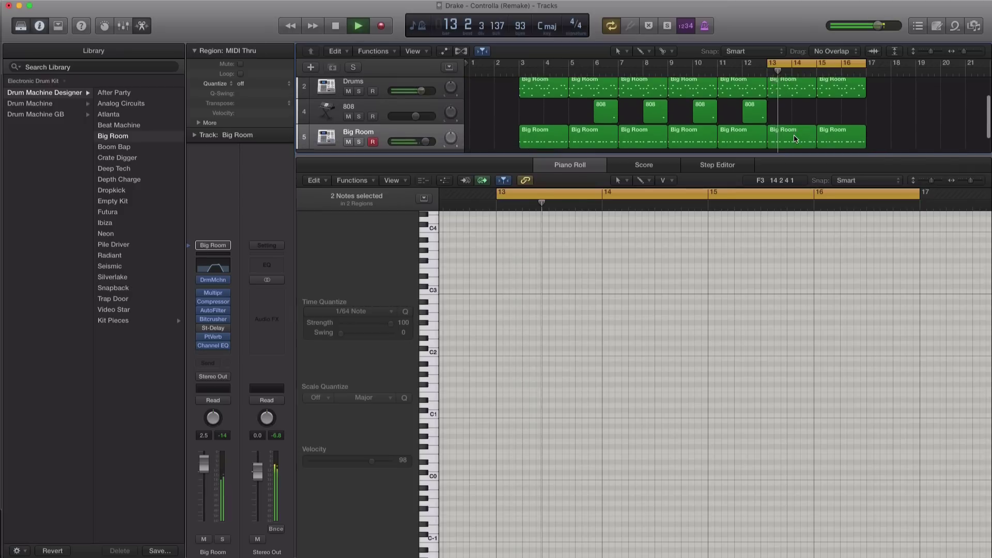
# Copy the piano, drum and Big Room percussion regions of bars 13–16 to bar 17.
pyautogui.scroll(-1, 794, 138)
pyautogui.moveTo(755, 158); pyautogui.dragTo(752, 429)
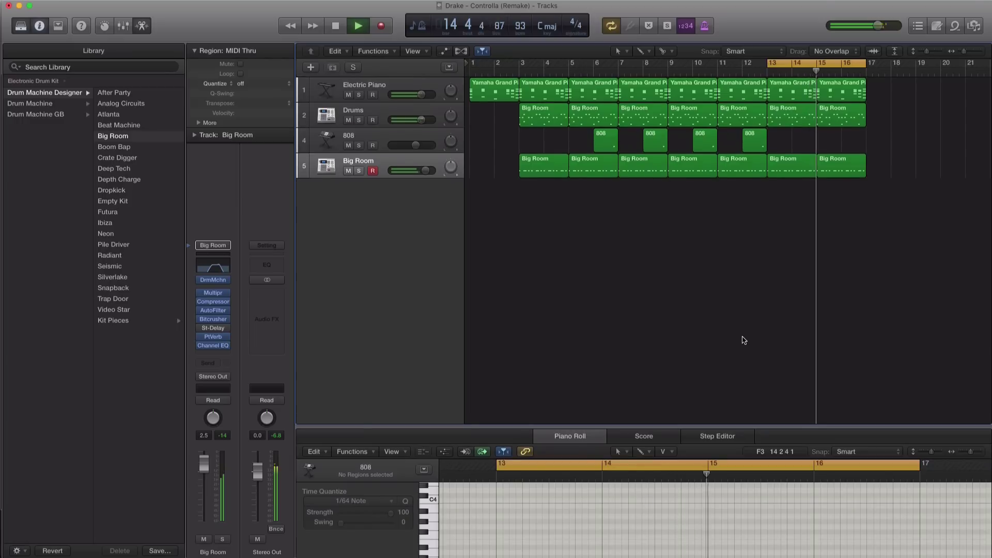
pyautogui.moveTo(847, 238); pyautogui.dragTo(897, 101)
# Create a software instrument track with the ES2 synth and load its 808 preset.
pyautogui.click(311, 67)
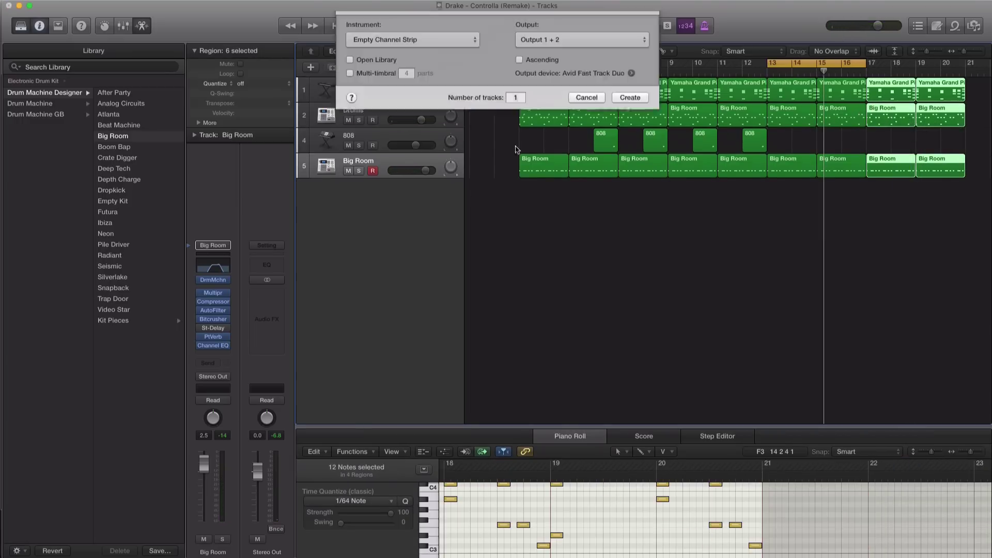
pyautogui.click(624, 170)
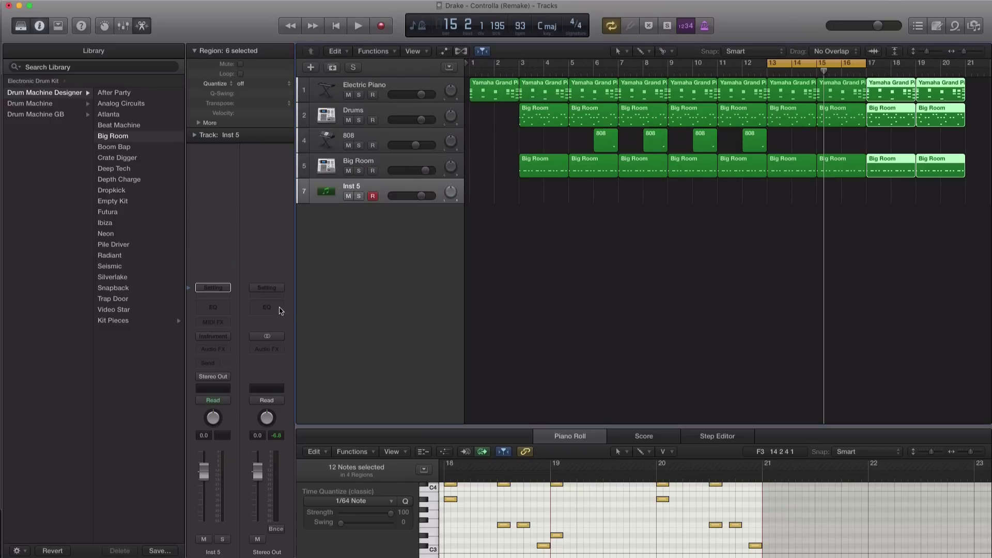
pyautogui.click(225, 333)
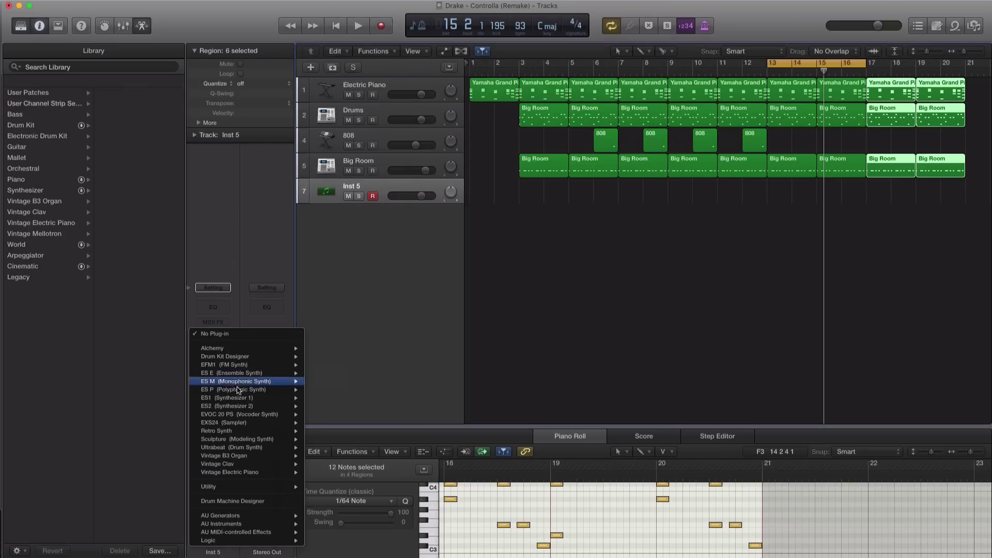
pyautogui.click(238, 408)
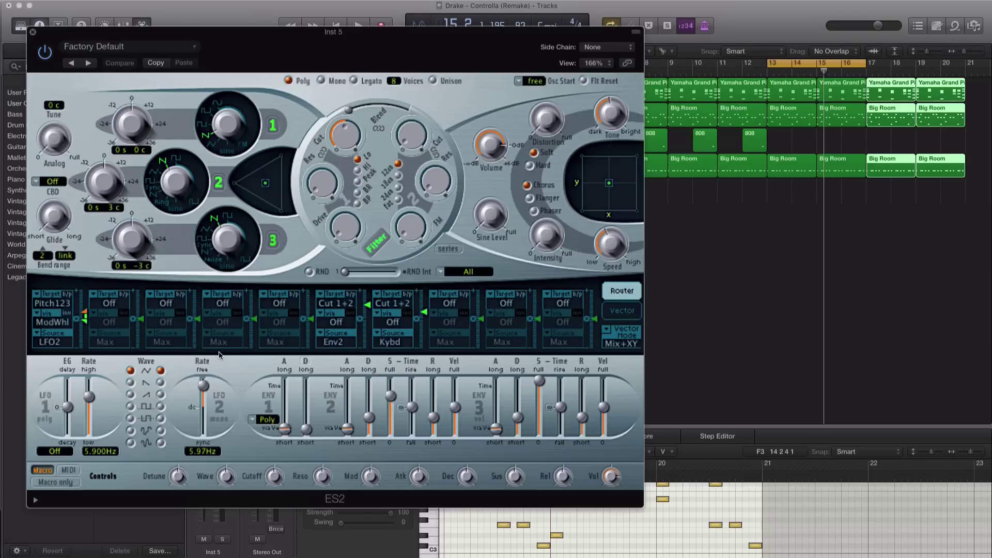
pyautogui.click(153, 55)
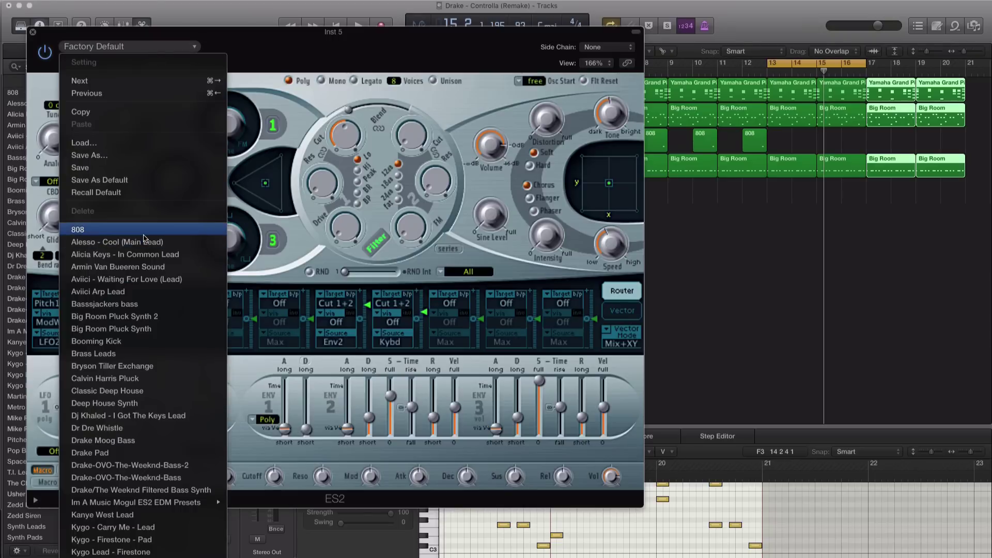
pyautogui.click(146, 228)
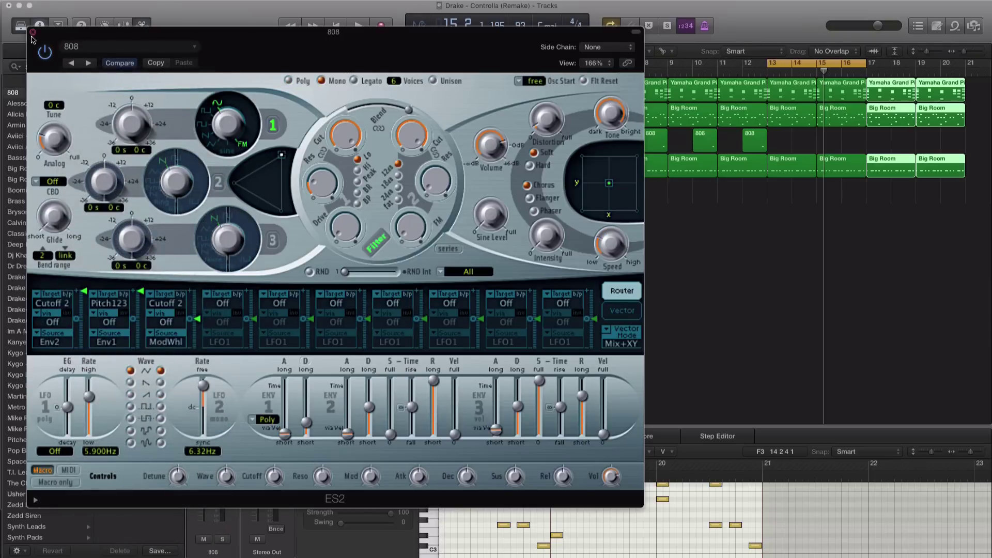
pyautogui.click(32, 32)
# Create an empty MIDI region at bar 13 on the new 808 track, extend it to bar 17 and enlarge the note editor.
pyautogui.click(783, 196)
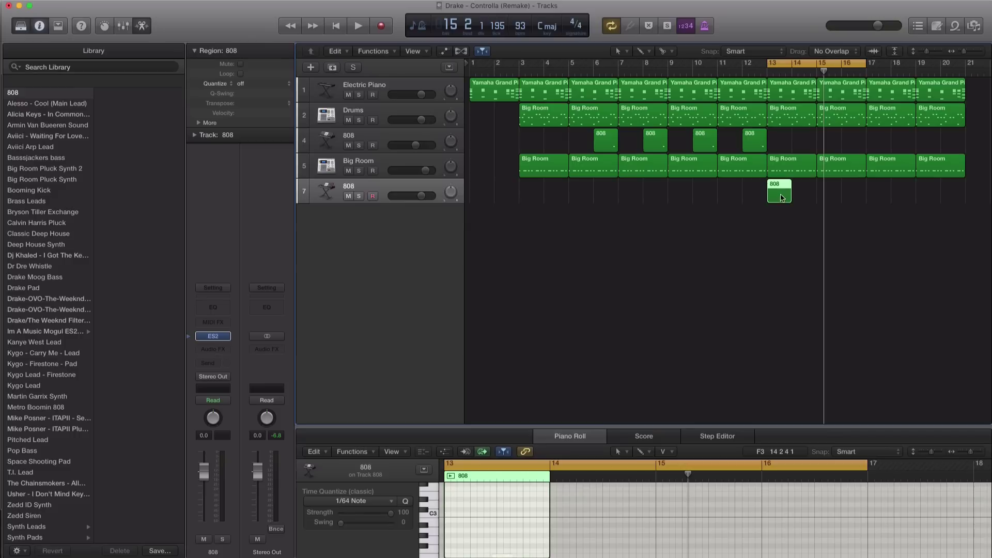
pyautogui.moveTo(787, 200); pyautogui.dragTo(866, 202)
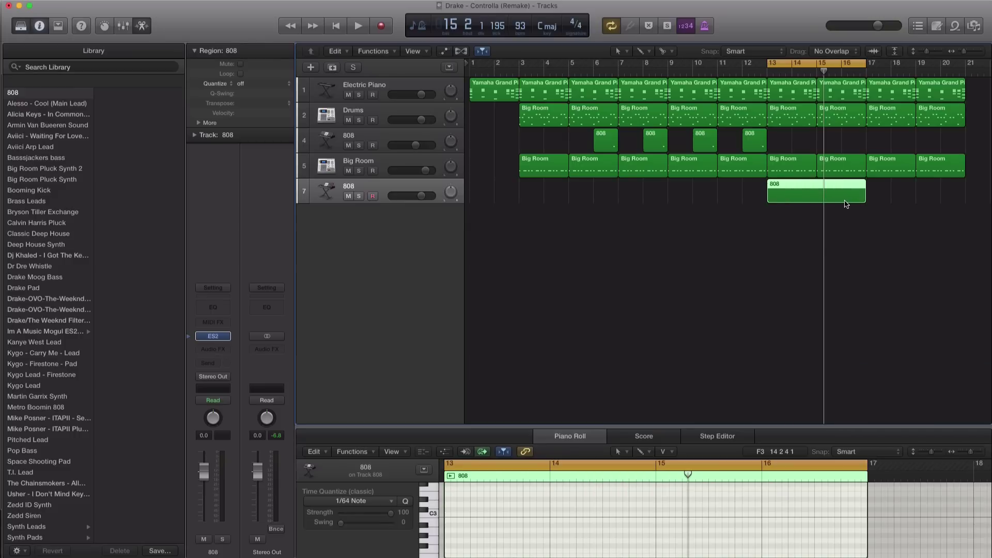
pyautogui.press('space')
pyautogui.moveTo(629, 427); pyautogui.dragTo(630, 212)
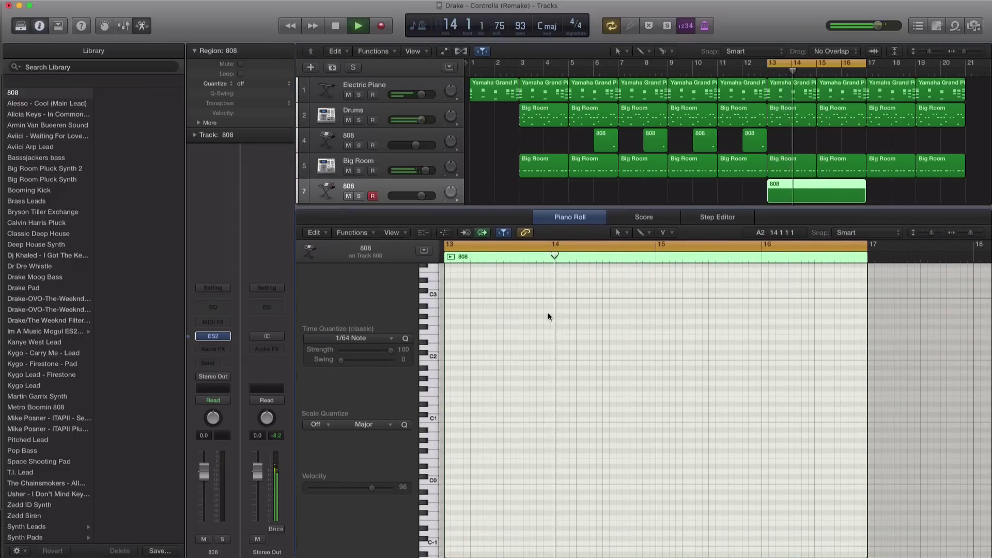
# Add a short C1 note at the start of bar 13 in the new 808 region and audition it against the other tracks.
pyautogui.press('space')
pyautogui.press('super+Right')
pyautogui.press('super+Right')
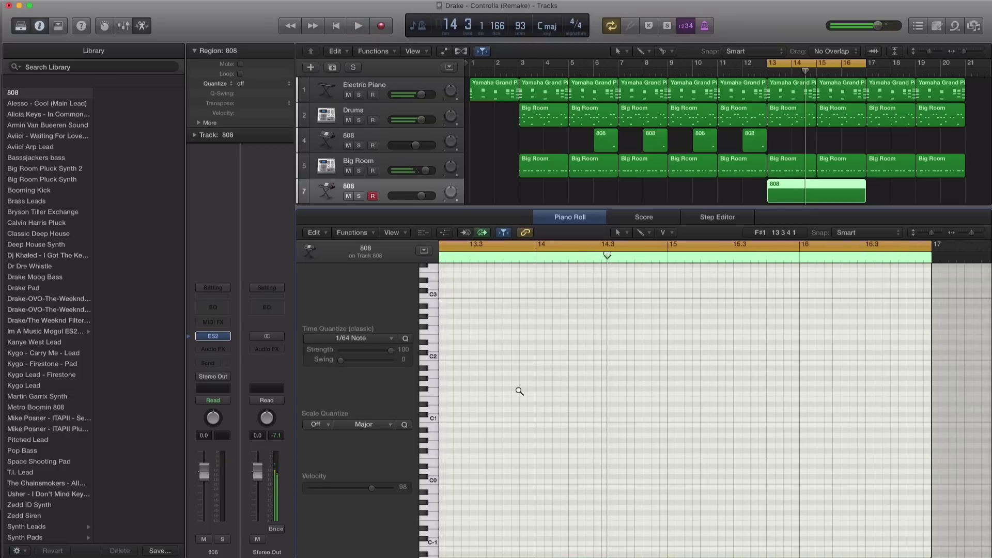
pyautogui.hscroll(-5, 517, 393)
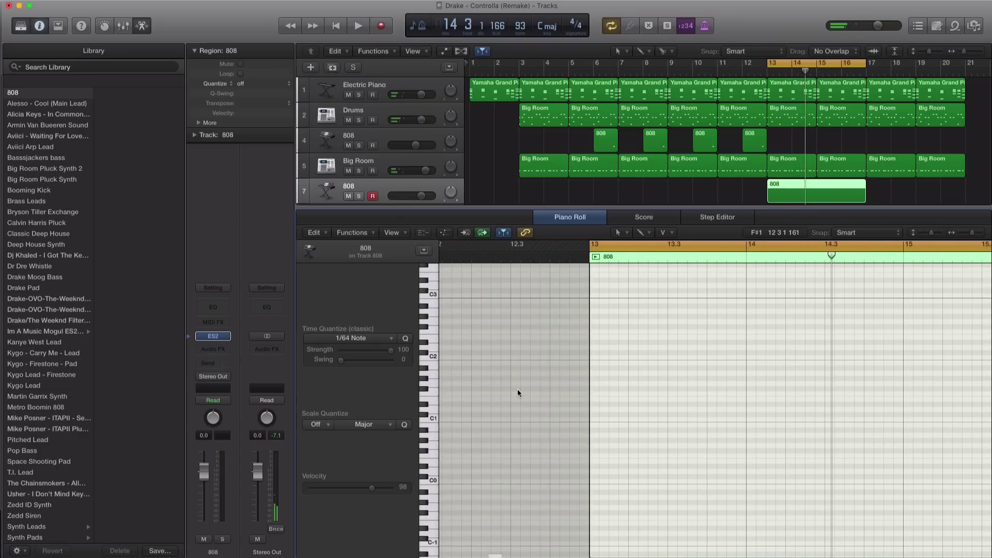
pyautogui.click(593, 420)
pyautogui.moveTo(592, 418); pyautogui.dragTo(594, 421)
pyautogui.press('space')
pyautogui.press('space')
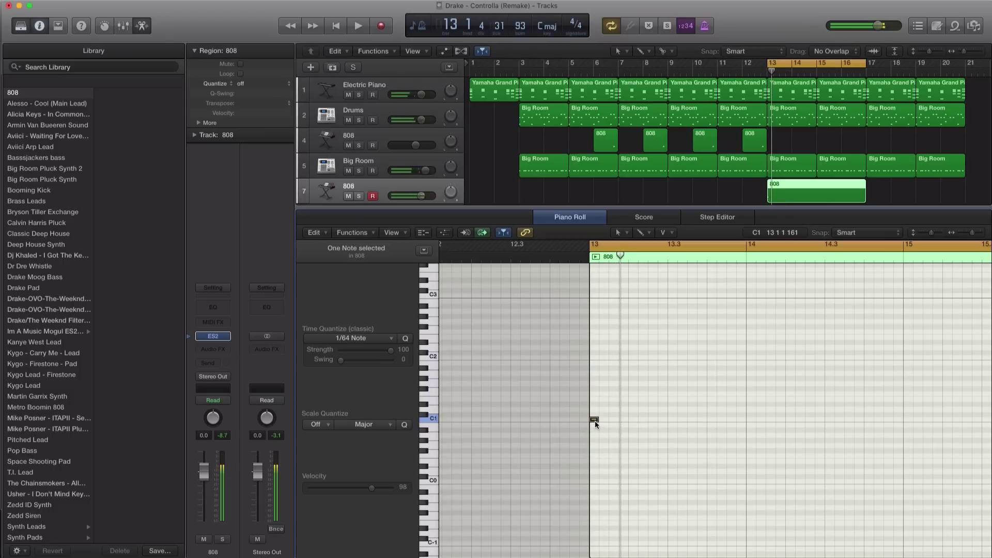
pyautogui.click(594, 421)
pyautogui.press('space')
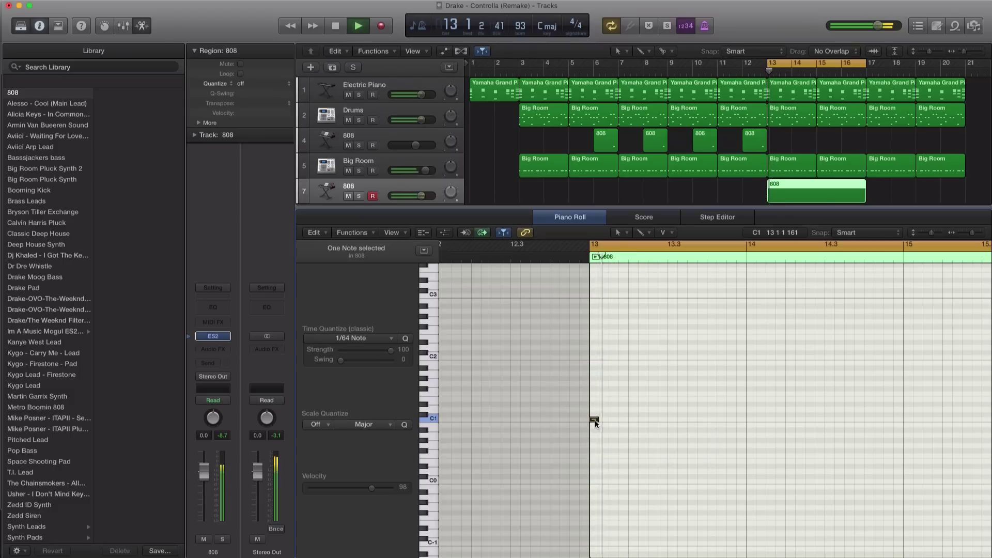
# Lower the first 808 note to F#0 and add short D#0 notes at 13 1 2 and 13 1 4.
pyautogui.press('space')
pyautogui.moveTo(592, 417); pyautogui.dragTo(624, 467)
pyautogui.press('space')
pyautogui.press('space')
pyautogui.press('space')
pyautogui.press('space')
pyautogui.press('space')
pyautogui.press('space')
pyautogui.press('space')
pyautogui.press('space')
pyautogui.press('space')
# Lengthen the D#0 note at 13 1 4, add another long D#0 note at 13 2 4 and play the line from bar 13.
pyautogui.press('space')
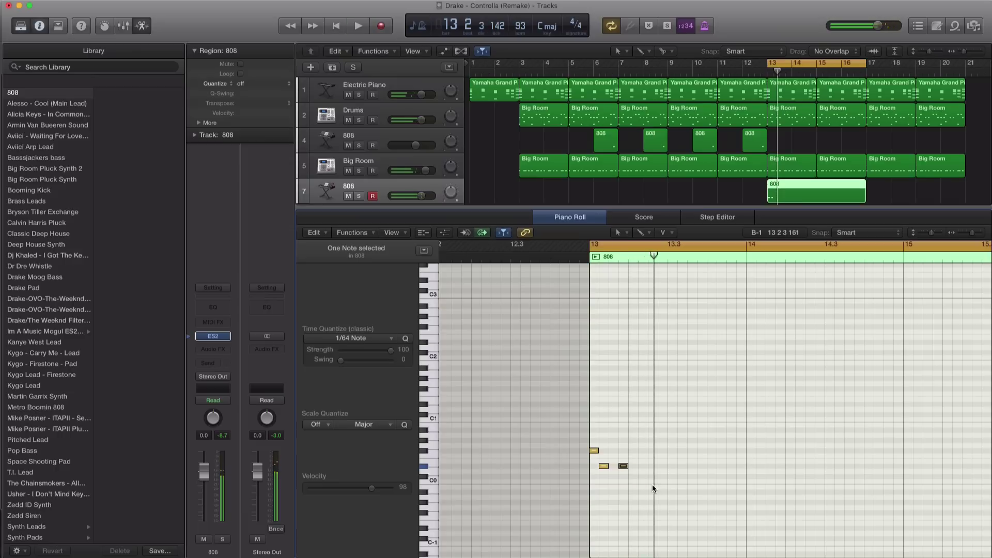
pyautogui.moveTo(624, 467); pyautogui.dragTo(686, 467)
pyautogui.press('space')
pyautogui.press('space')
pyautogui.click(672, 469)
pyautogui.hscroll(2, 688, 467)
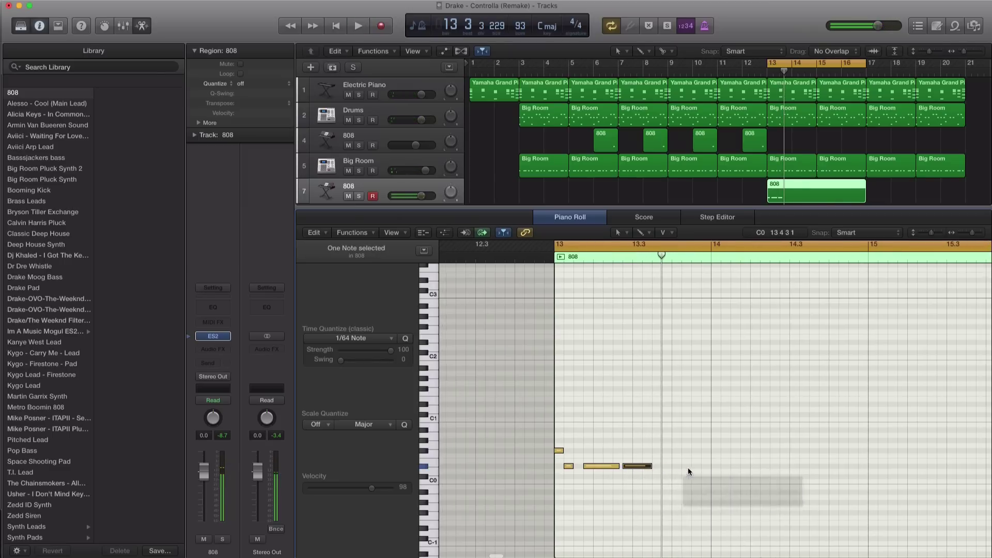
pyautogui.moveTo(661, 255); pyautogui.dragTo(775, 256)
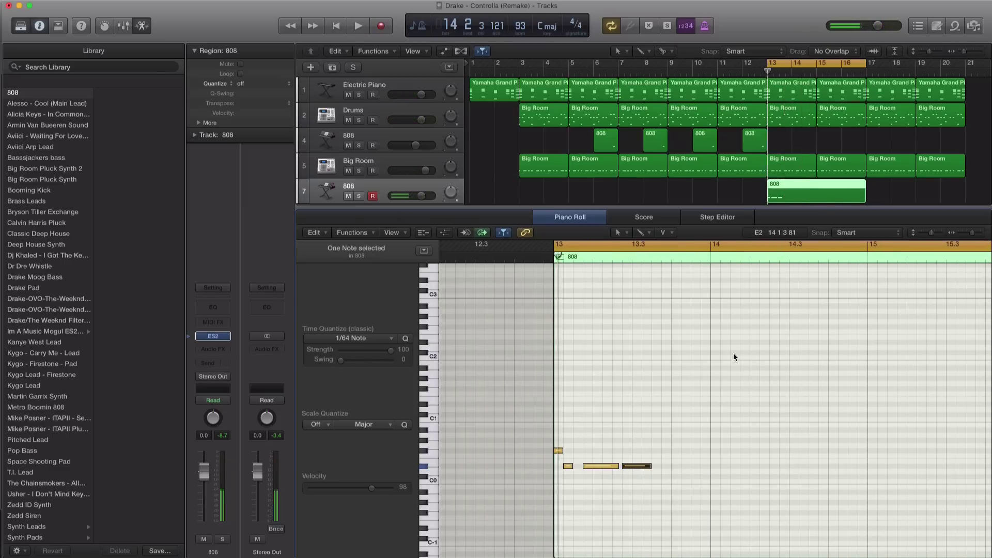
pyautogui.press('space')
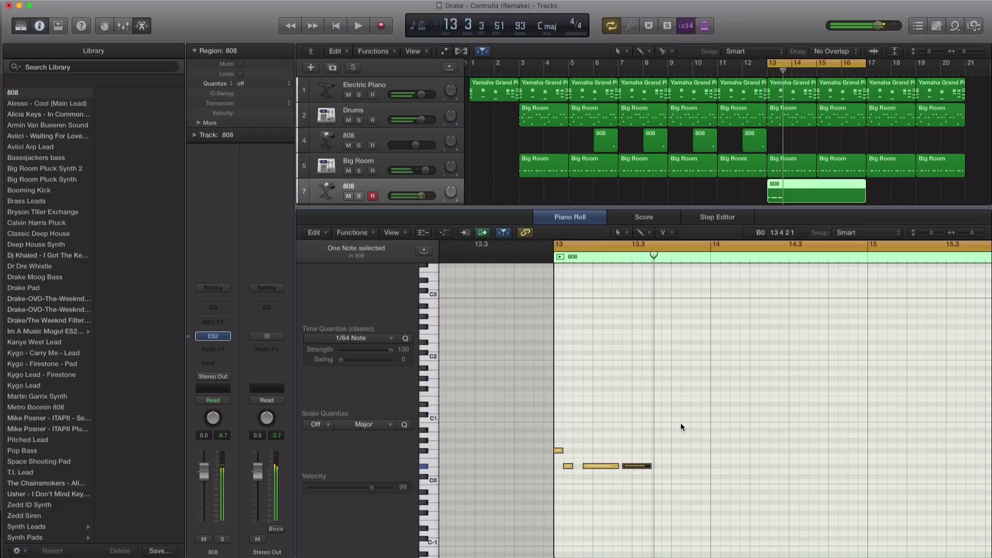
pyautogui.press('space')
pyautogui.press('space')
# Shorten the two long D#0 notes and add F0 notes at 13 3 1 and 13 3 4 and an F#0 note at 13 4 3.
pyautogui.moveTo(616, 467); pyautogui.dragTo(646, 457)
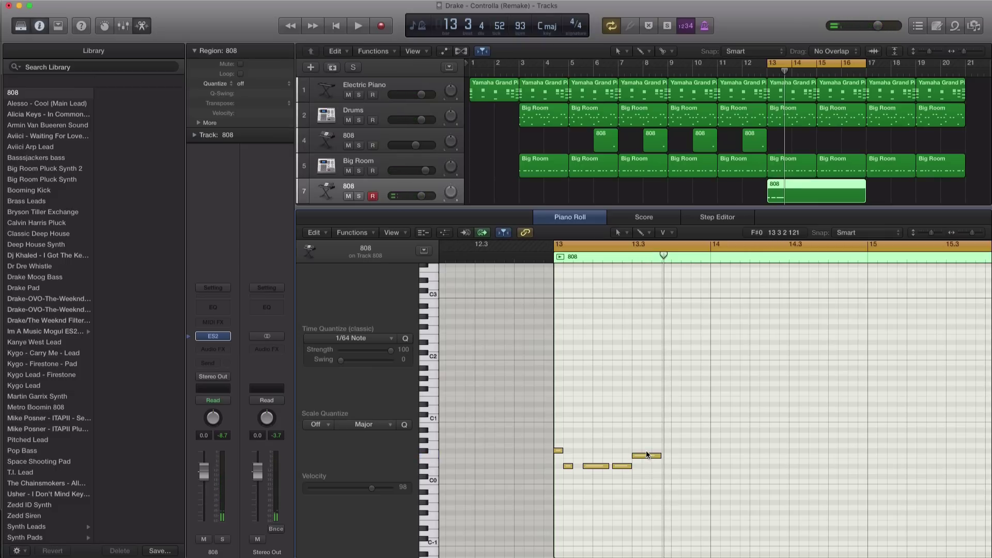
pyautogui.moveTo(645, 456); pyautogui.dragTo(688, 457)
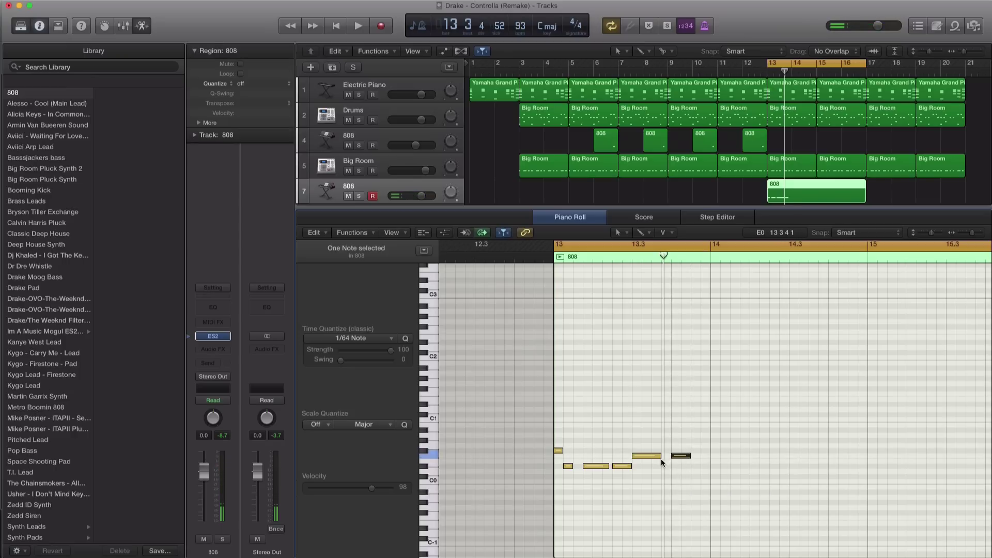
pyautogui.moveTo(656, 456); pyautogui.dragTo(701, 458)
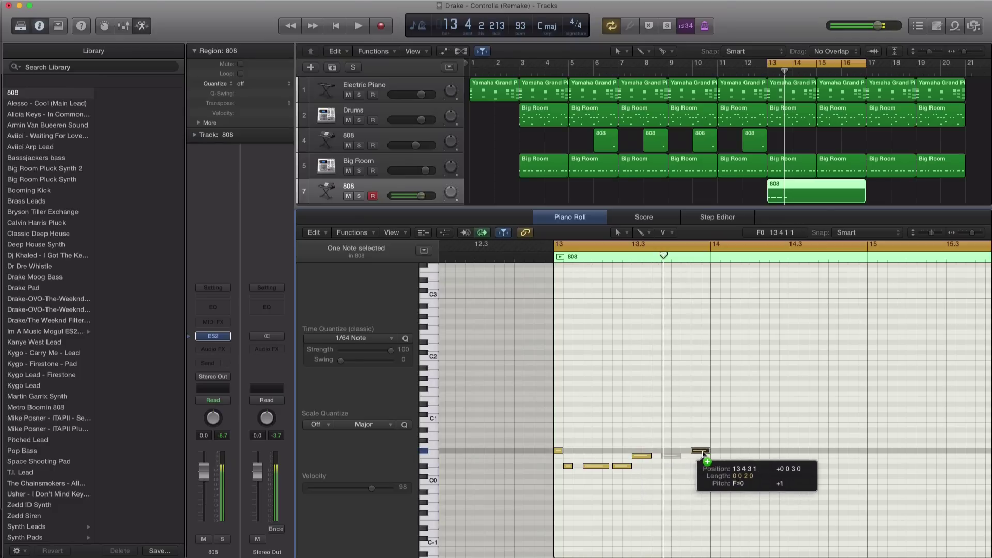
pyautogui.press('space')
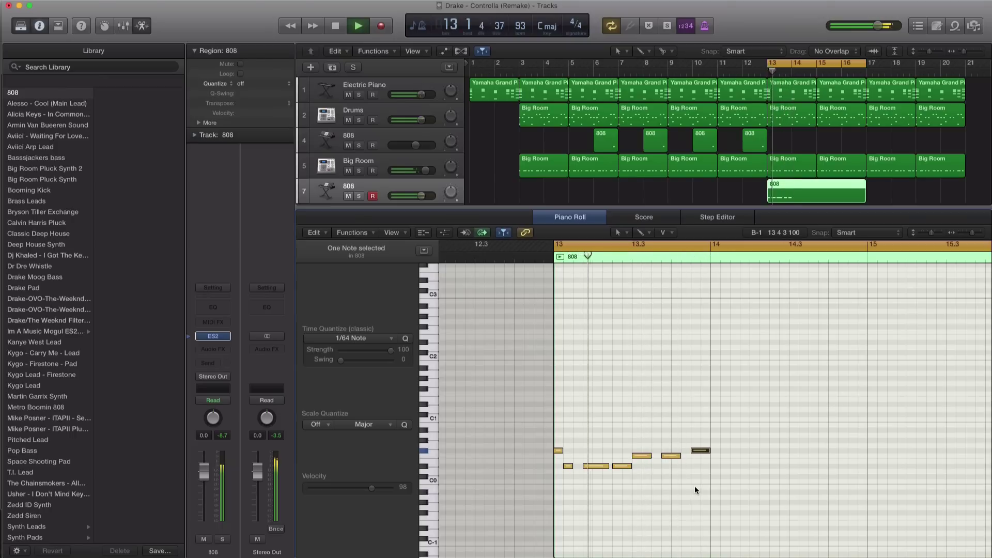
pyautogui.press('space')
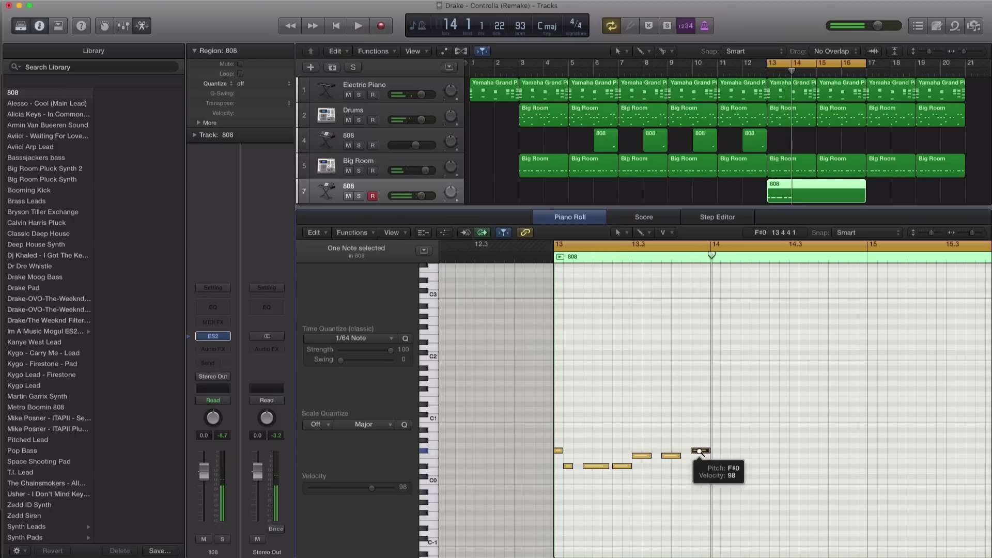
# Add A#0 notes at 14 1 1 and 14 1 4 with a C0 note near the second one, and audition the bassline.
pyautogui.moveTo(701, 454); pyautogui.dragTo(747, 434)
pyautogui.press('space')
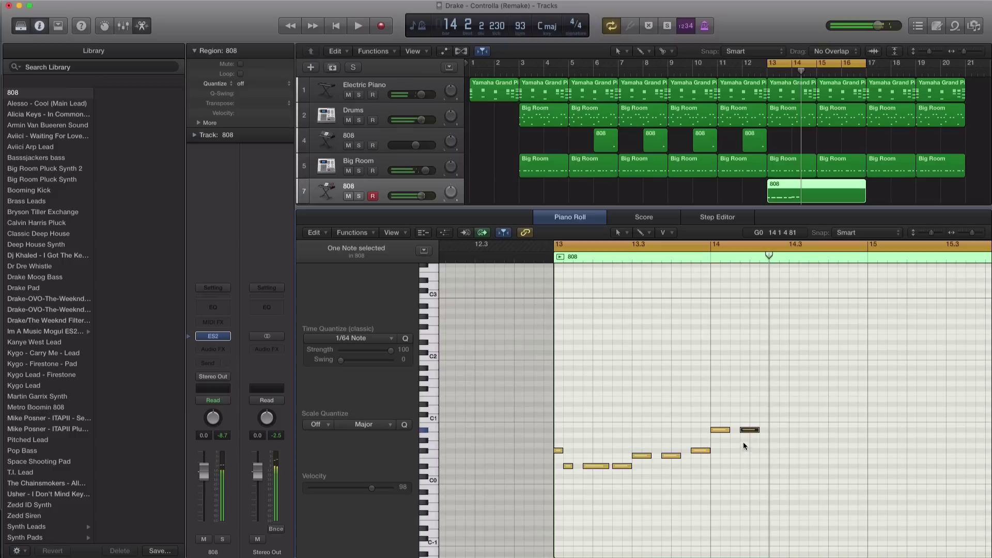
pyautogui.moveTo(750, 430); pyautogui.dragTo(758, 485)
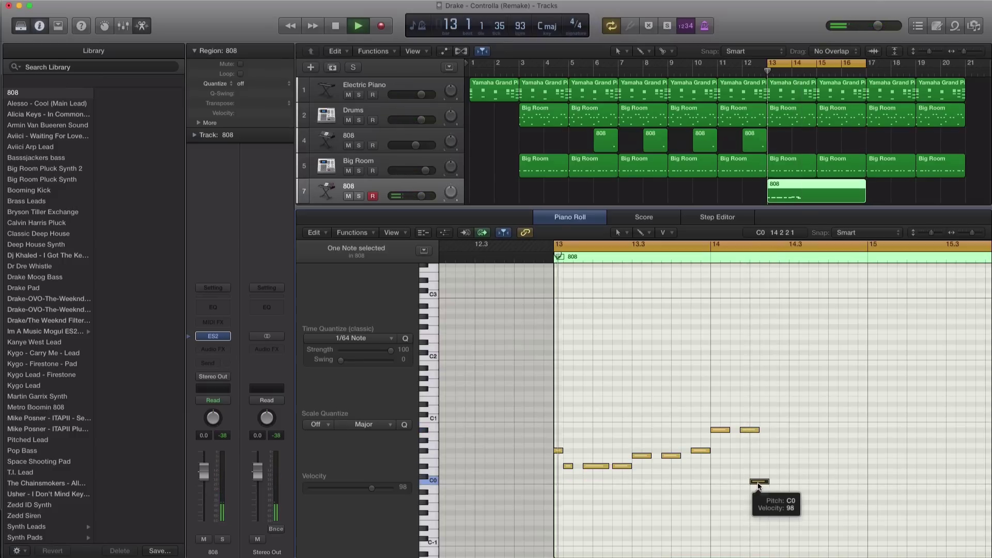
pyautogui.press('space')
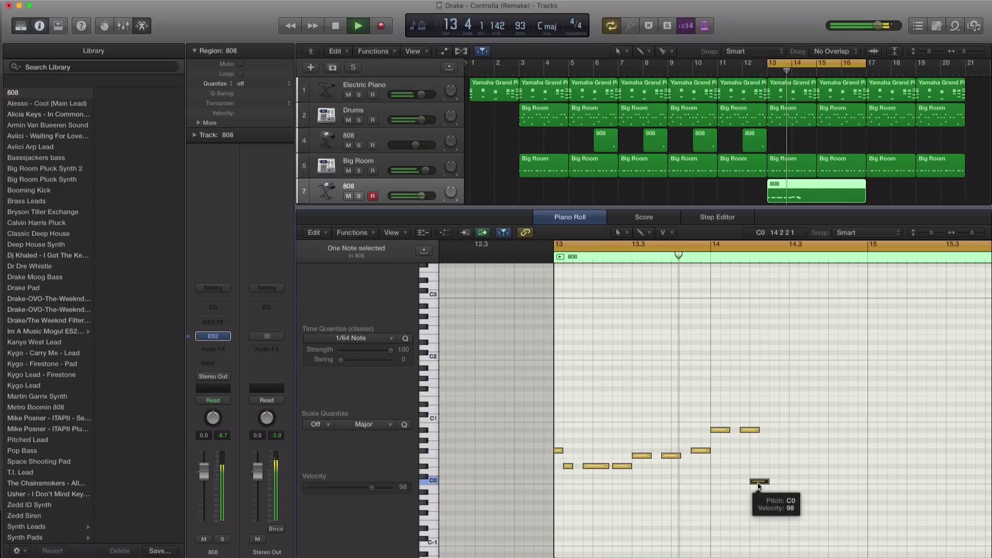
pyautogui.press('space')
# Move the C0 note to 14 2 3 and lengthen the second A#0 note until it reaches it.
pyautogui.moveTo(770, 482); pyautogui.dragTo(789, 483)
pyautogui.moveTo(759, 430); pyautogui.dragTo(768, 429)
pyautogui.press('space')
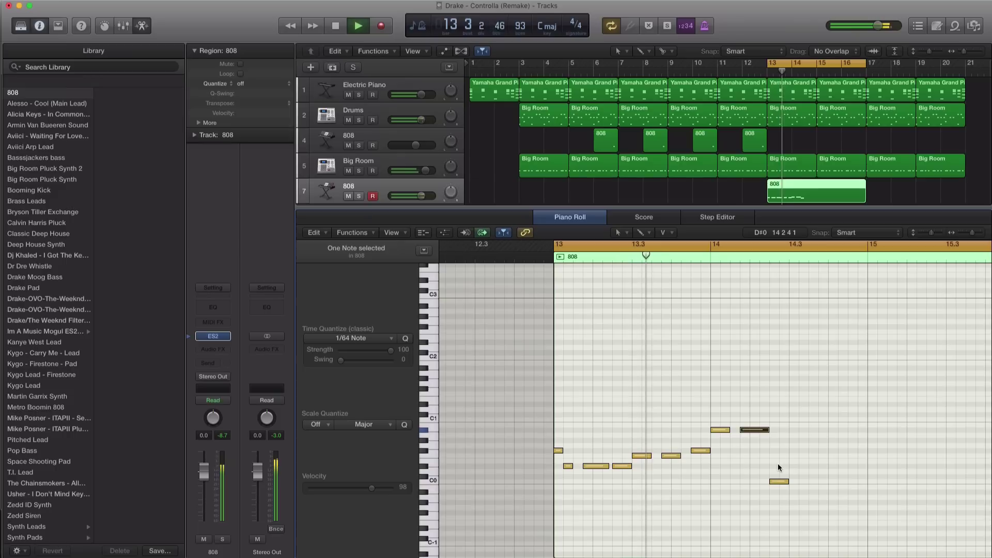
# Lengthen the C0 note and add a short D0 note at 14 3 3 and a longer A#-1 note at 14 3 4.
pyautogui.moveTo(787, 482); pyautogui.dragTo(823, 493)
pyautogui.press('space')
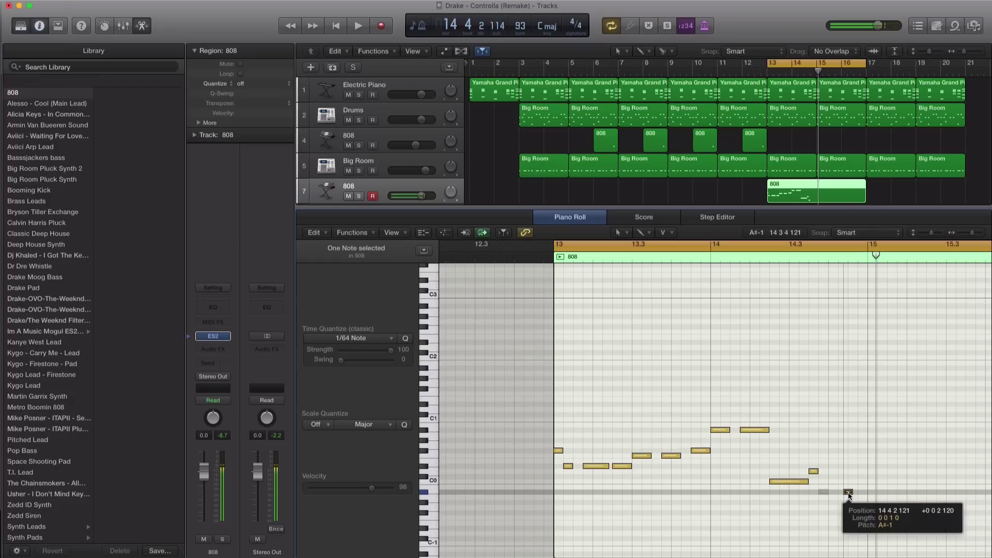
pyautogui.moveTo(824, 492); pyautogui.dragTo(846, 493)
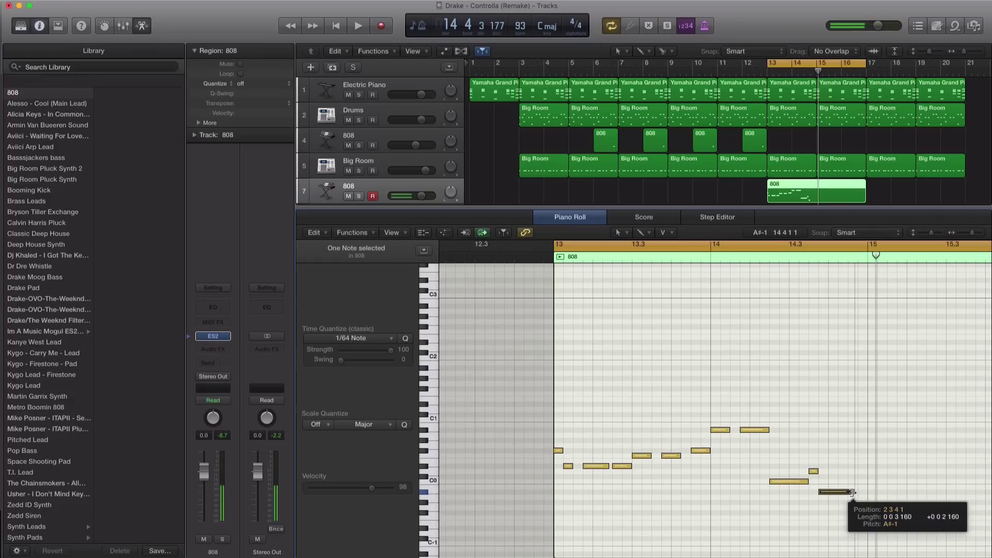
pyautogui.press('space')
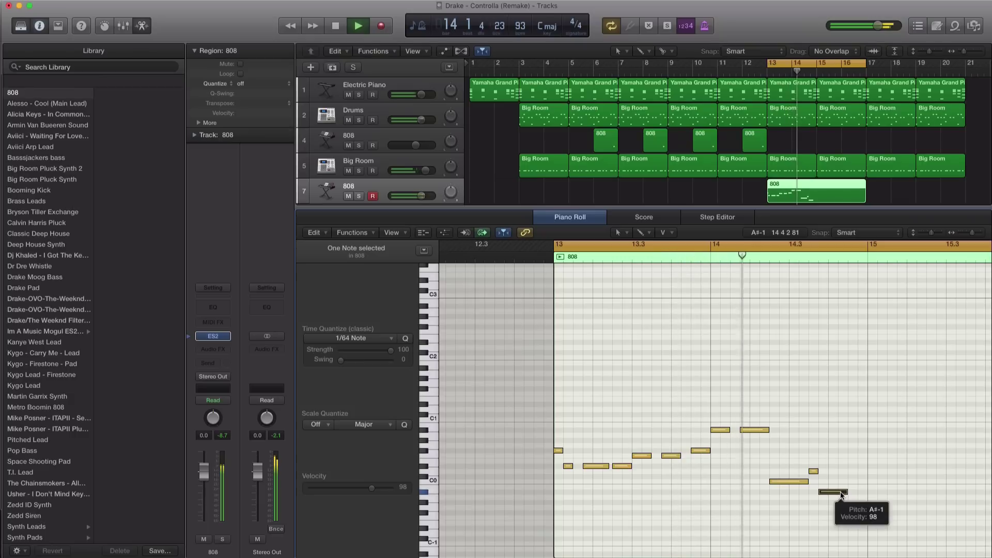
# Add a short D#0 note at 14 4 3 and play the 808 line from bar 13 into bar 15.
pyautogui.moveTo(839, 495); pyautogui.dragTo(853, 468)
pyautogui.press('space')
pyautogui.press('space')
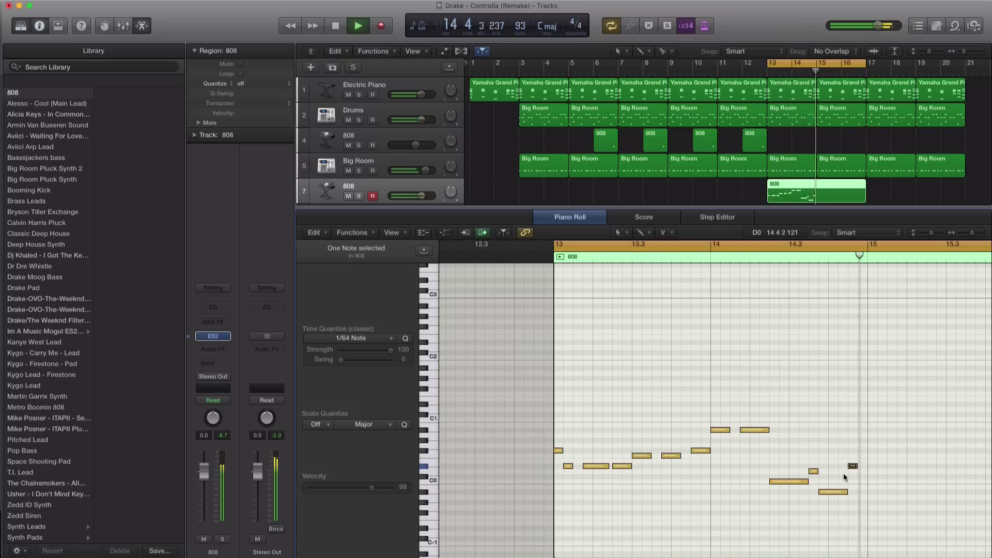
pyautogui.press('space')
pyautogui.hscroll(5, 866, 454)
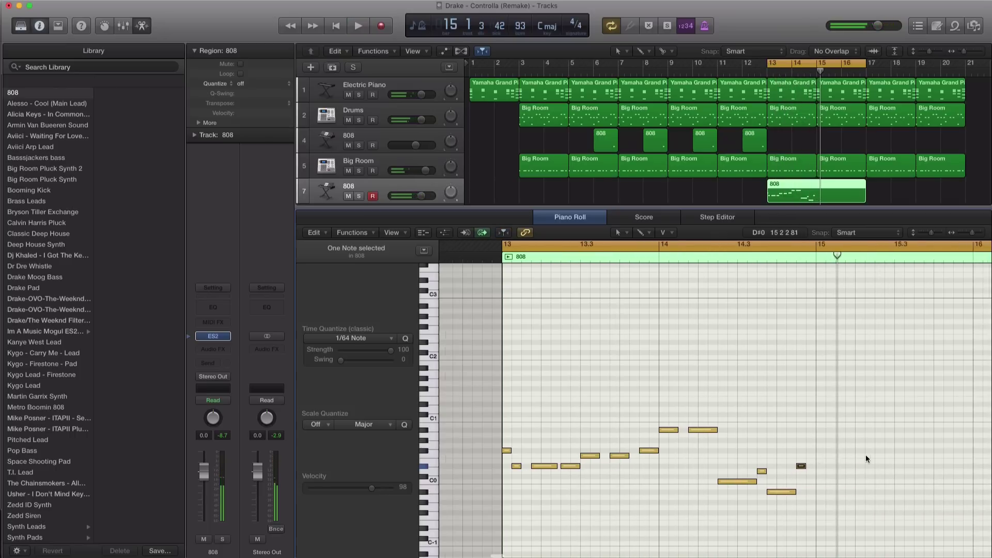
pyautogui.scroll(-3, 866, 456)
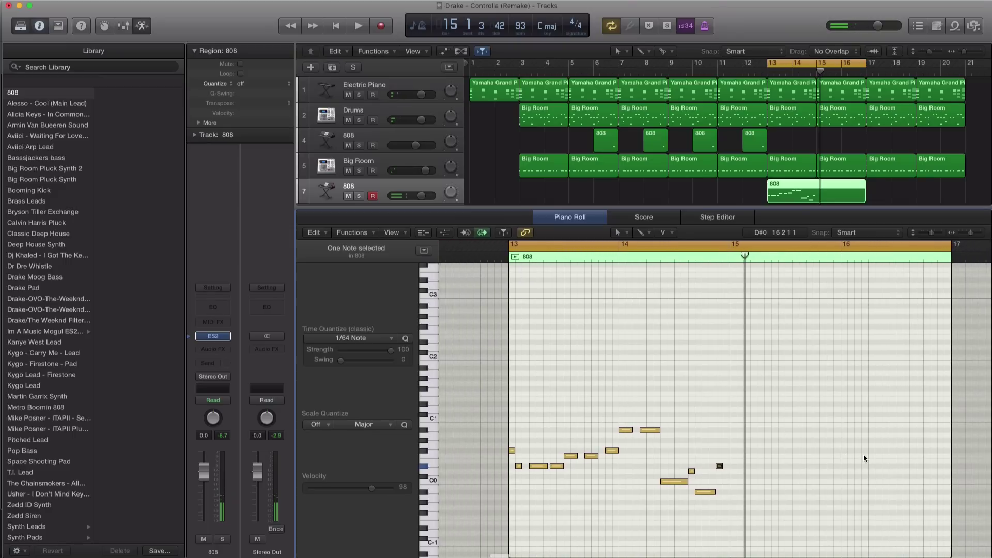
pyautogui.press('space')
pyautogui.hscroll(1, 791, 469)
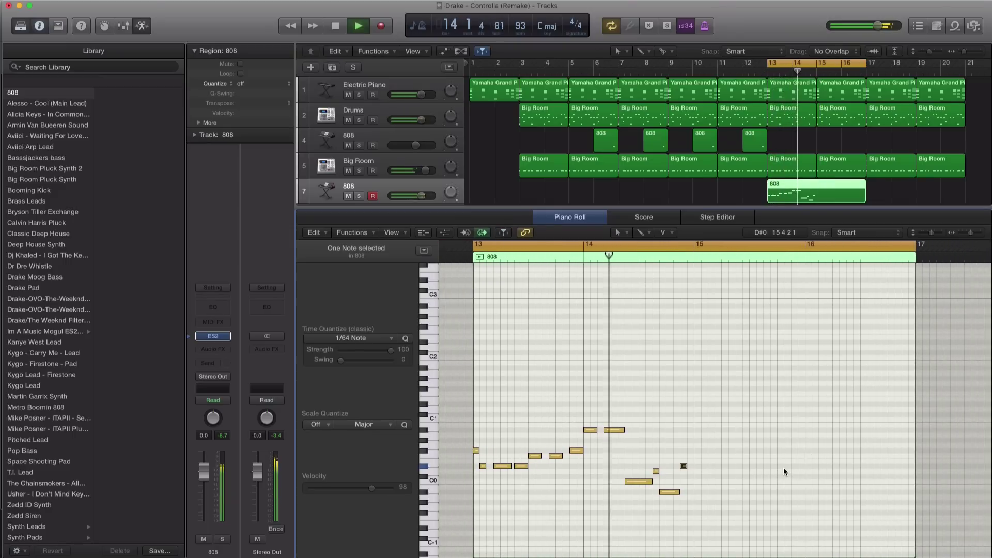
pyautogui.press('space')
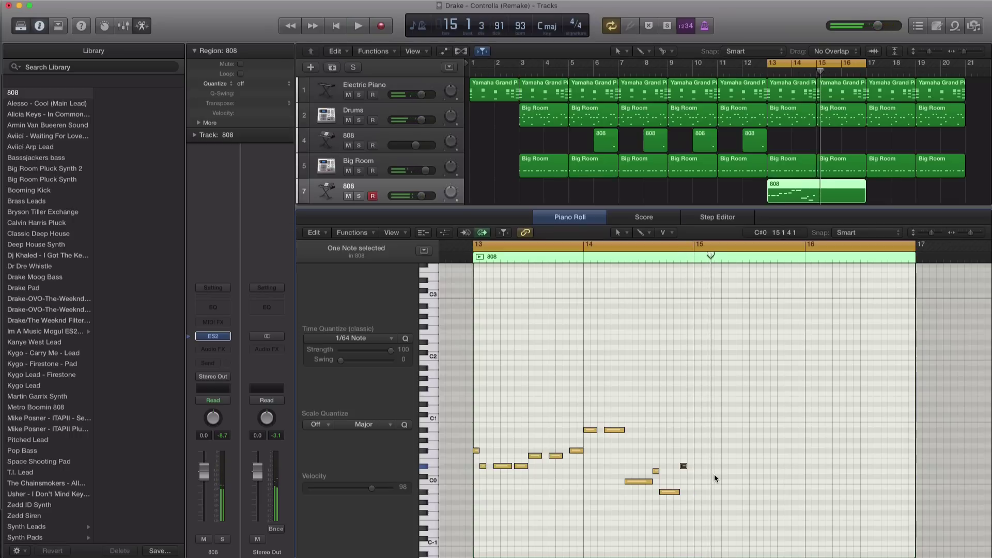
# Add a short D#0 note at 15 1 1 and a longer D#0 note at 15 1 4.
pyautogui.moveTo(684, 467); pyautogui.dragTo(698, 467)
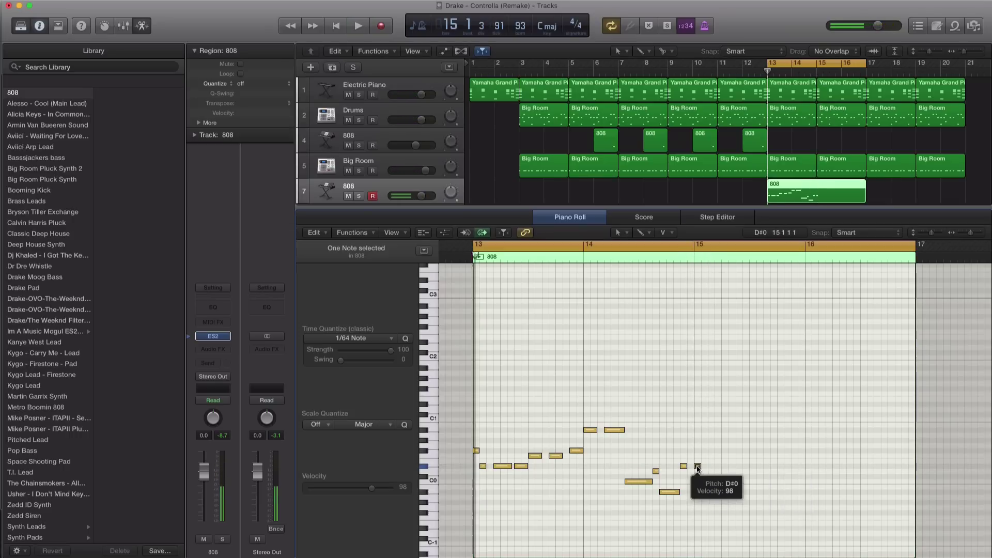
pyautogui.press('space')
pyautogui.moveTo(698, 467); pyautogui.dragTo(736, 467)
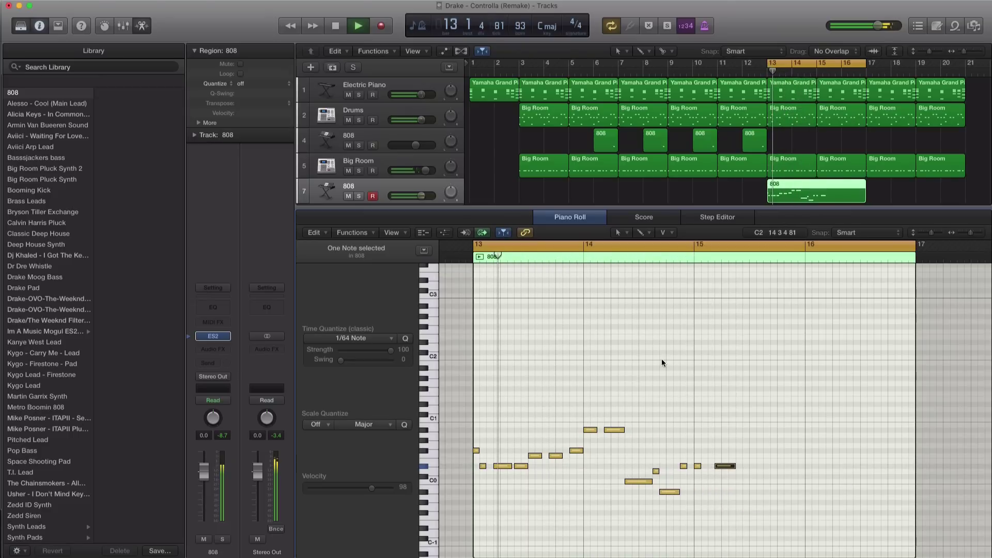
# Narrow the cycle range to bars 15 and 16 and add another D#0 note at 15 2 3, auditioning it in the loop.
pyautogui.click(700, 244)
pyautogui.moveTo(699, 245); pyautogui.dragTo(909, 253)
pyautogui.press('space')
pyautogui.press('space')
pyautogui.press('space')
pyautogui.moveTo(730, 467); pyautogui.dragTo(754, 468)
pyautogui.press('space')
pyautogui.press('space')
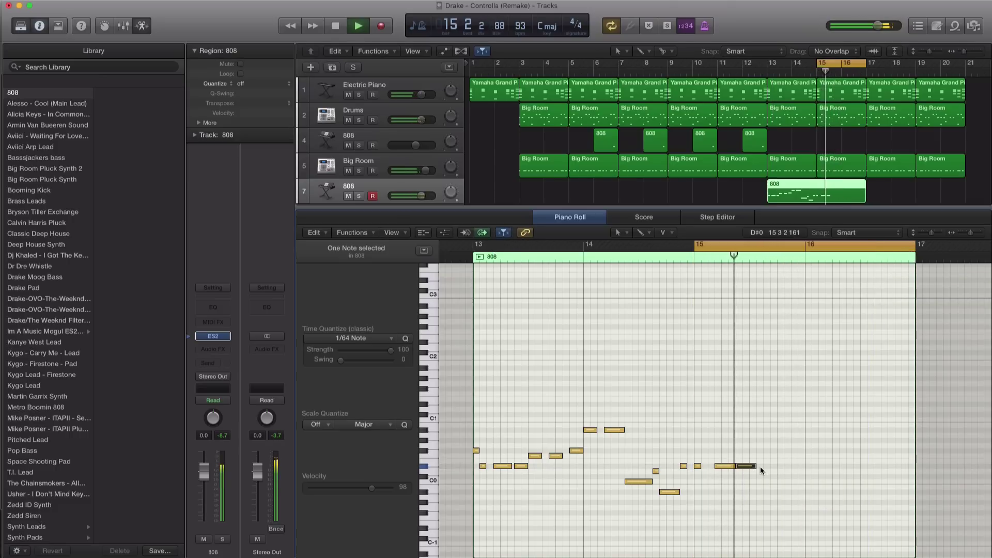
pyautogui.press('space')
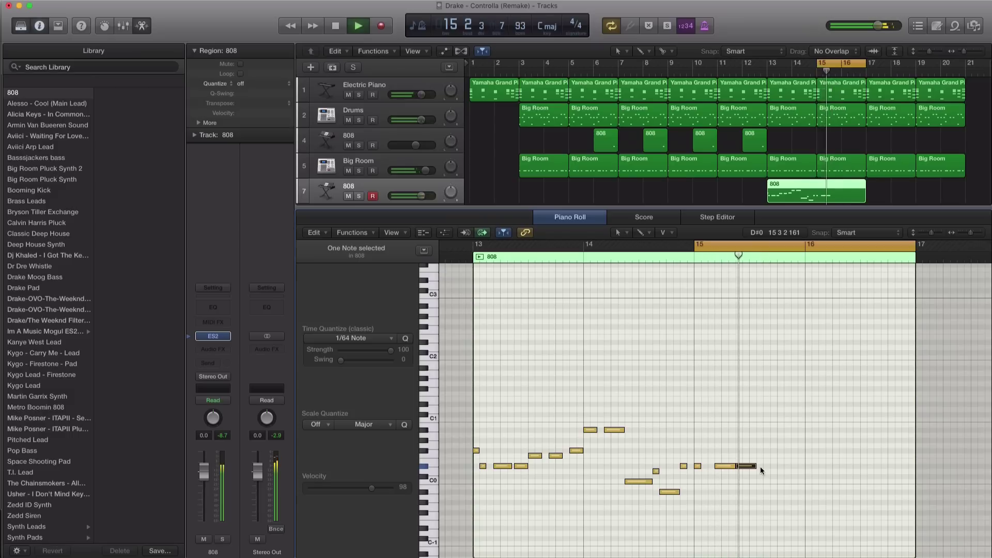
# Shorten the last D#0 note to end at 15 3 1 and add F0 notes at 15 3 1 and 15 3 4.
pyautogui.press('space')
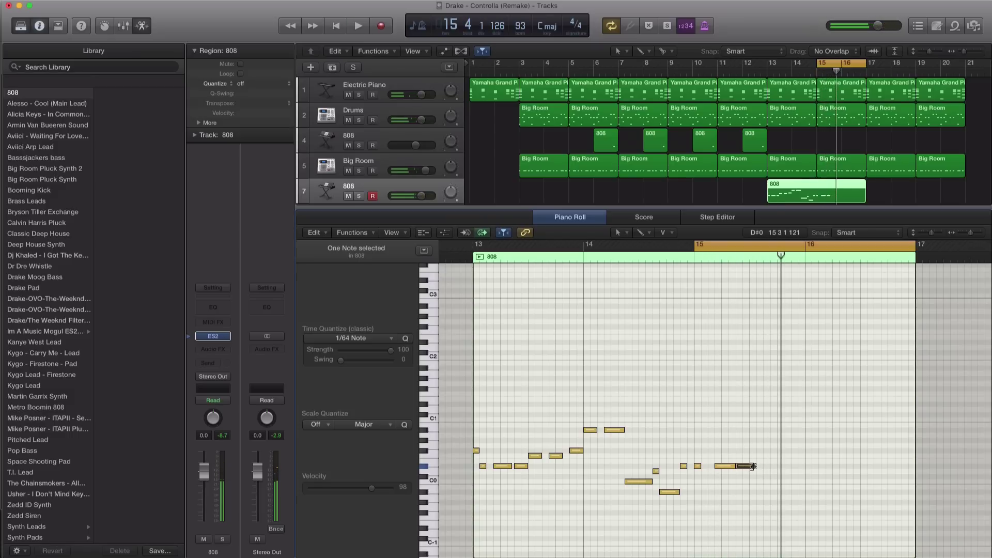
pyautogui.moveTo(753, 466); pyautogui.dragTo(764, 460)
pyautogui.press('space')
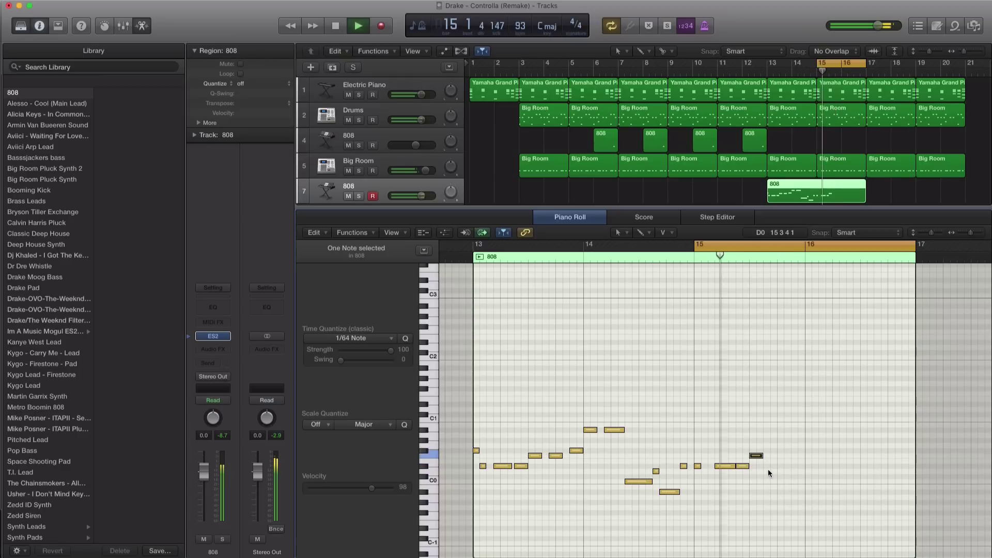
pyautogui.press('space')
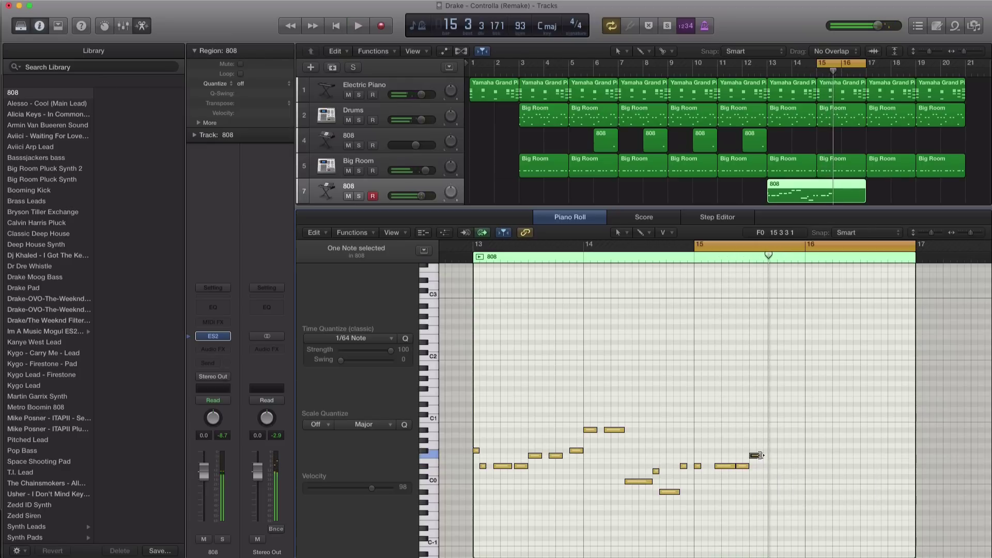
pyautogui.moveTo(758, 456); pyautogui.dragTo(786, 457)
pyautogui.press('space')
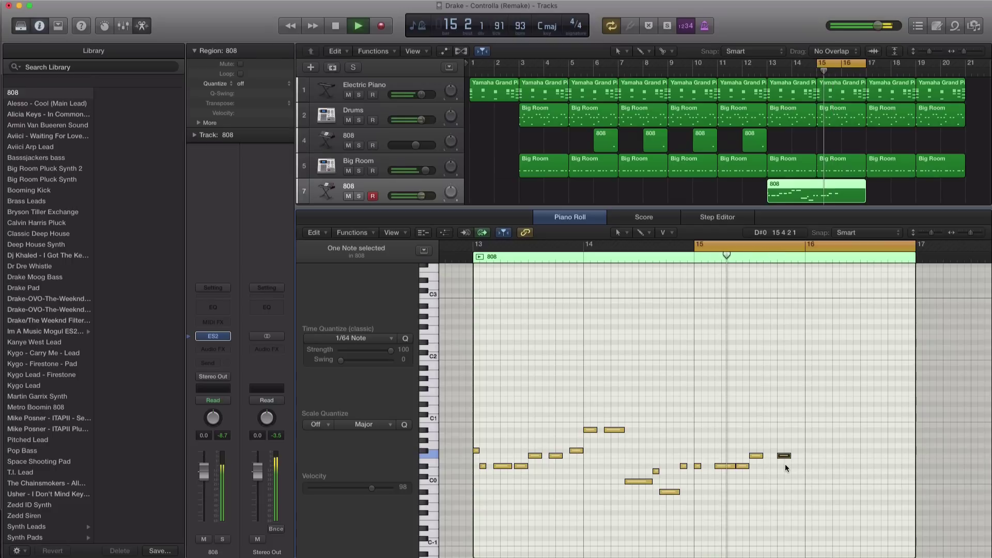
pyautogui.moveTo(780, 457); pyautogui.dragTo(774, 456)
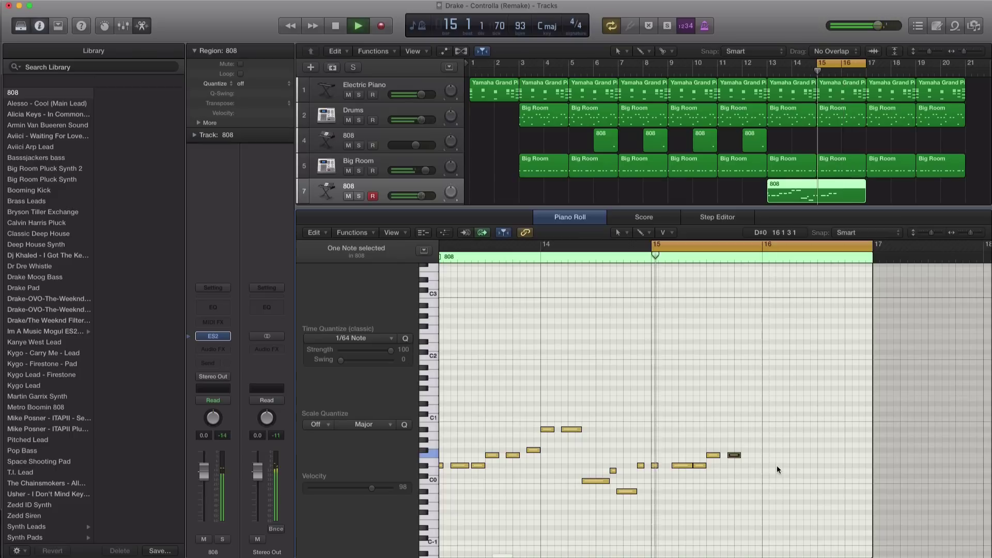
# Add an F#0 note at 15 4 3, ending at bar 16, and audition the line from bar 15.
pyautogui.press('space')
pyautogui.click(730, 455)
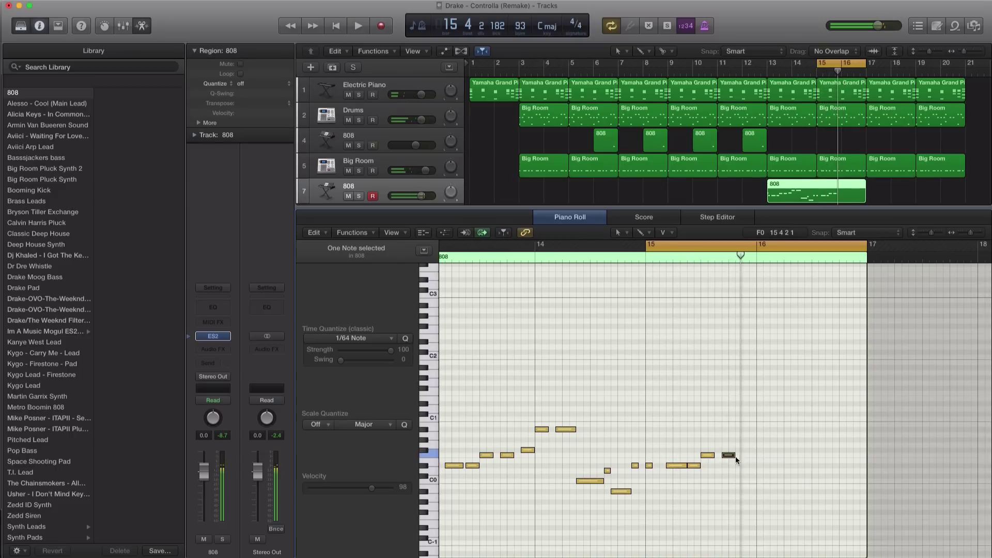
pyautogui.keyDown('ctrl'); pyautogui.keyDown('alt'); pyautogui.click(738, 458); pyautogui.keyUp('alt'); pyautogui.keyUp('ctrl')
pyautogui.moveTo(723, 455); pyautogui.dragTo(760, 450)
pyautogui.press('space')
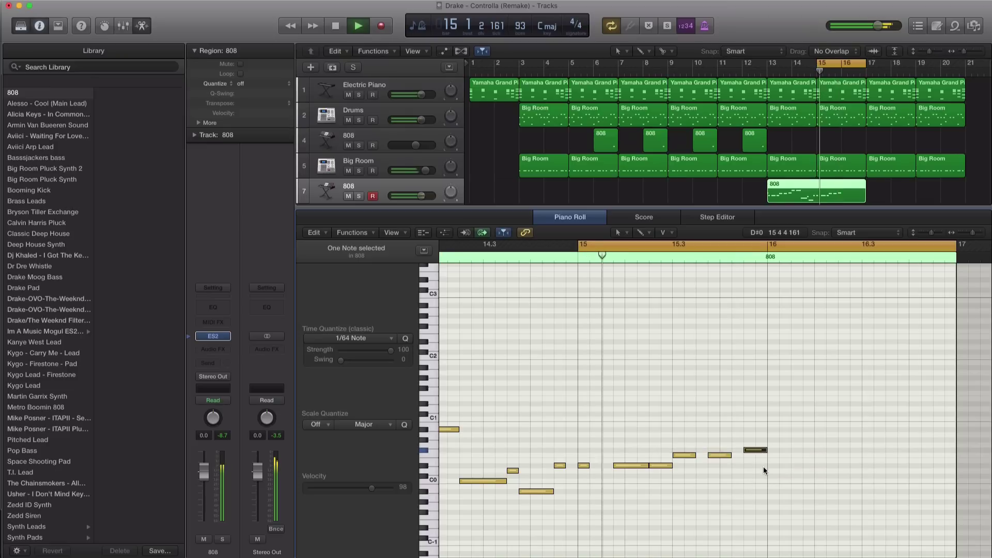
# Add A#0 notes at 16 1 1 and 16 1 4, the second one longer, and a C#1 note at 16 2 3.
pyautogui.press('space')
pyautogui.moveTo(759, 450); pyautogui.dragTo(827, 417)
pyautogui.press('space')
pyautogui.press('space')
pyautogui.press('space')
# Finish bar 16 with a C0 note at 16 3 1, an F#0 note at 16 3 3 and a C#0 note held from 16 4 1 to bar 17.
pyautogui.keyDown('super'); pyautogui.click(839, 481); pyautogui.keyUp('super')
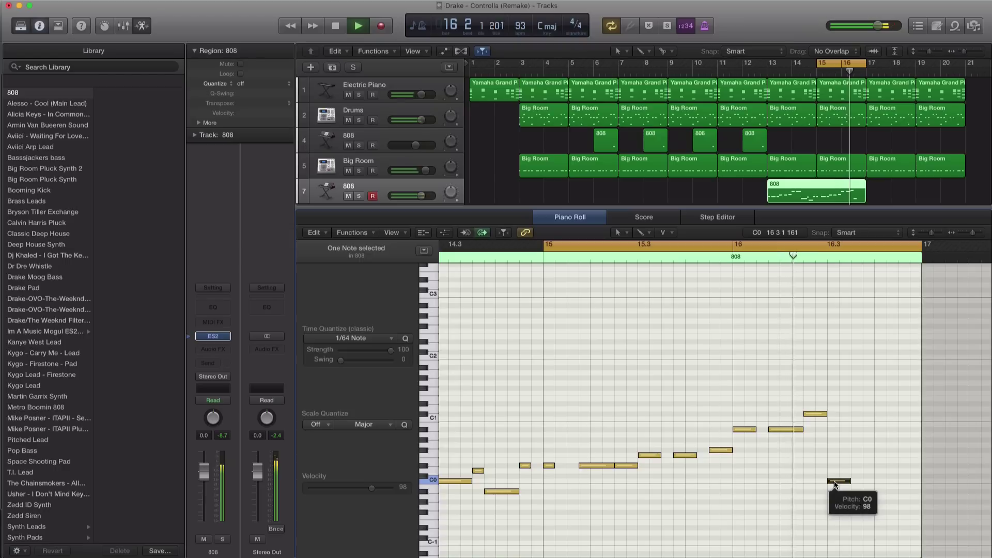
pyautogui.moveTo(839, 482); pyautogui.dragTo(920, 478)
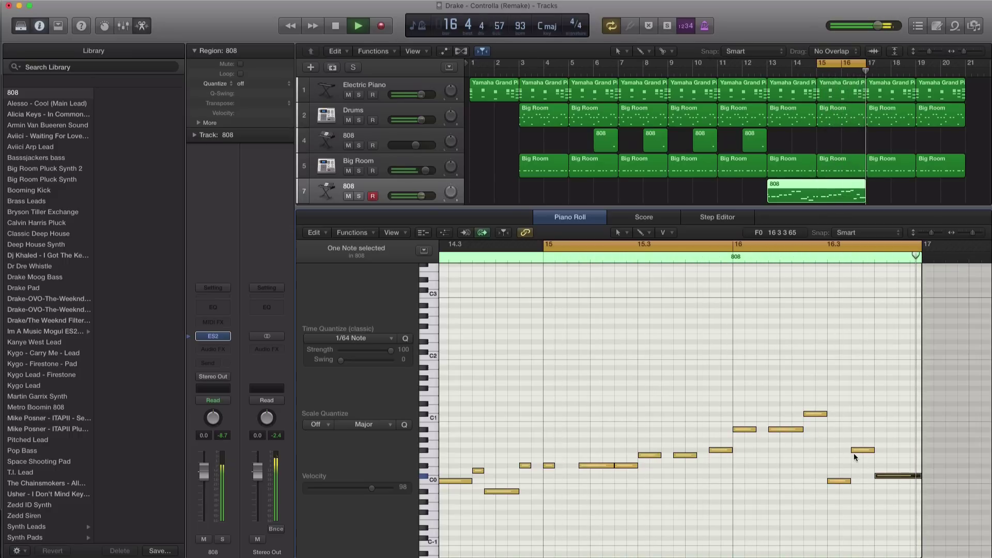
pyautogui.press('space')
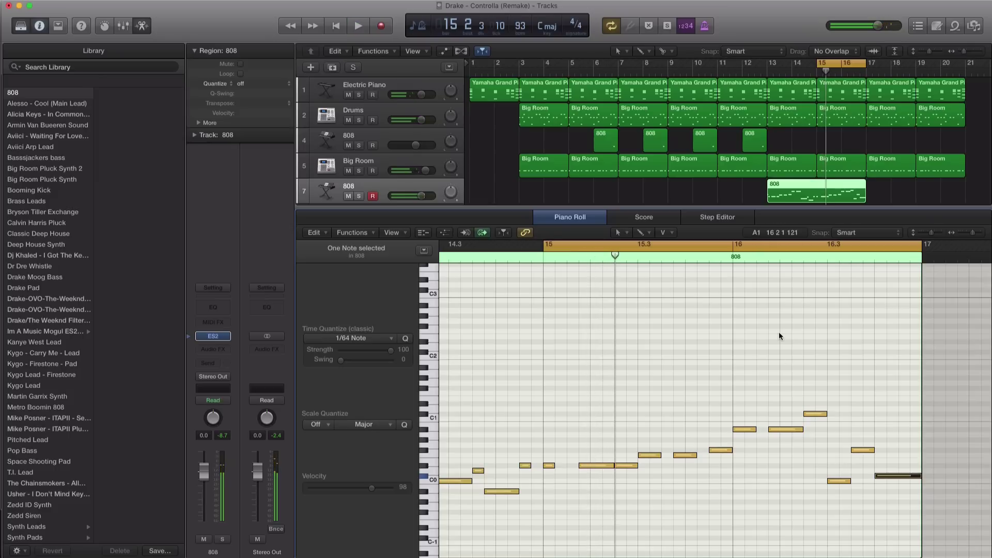
# Extend the cycle range to cover bars 13 to 16 and enlarge the track area above the piano roll.
pyautogui.moveTo(771, 65); pyautogui.dragTo(860, 67)
pyautogui.moveTo(678, 210); pyautogui.dragTo(681, 248)
pyautogui.hscroll(-2, 670, 434)
pyautogui.scroll(-2, 672, 436)
pyautogui.scroll(-2, 672, 436)
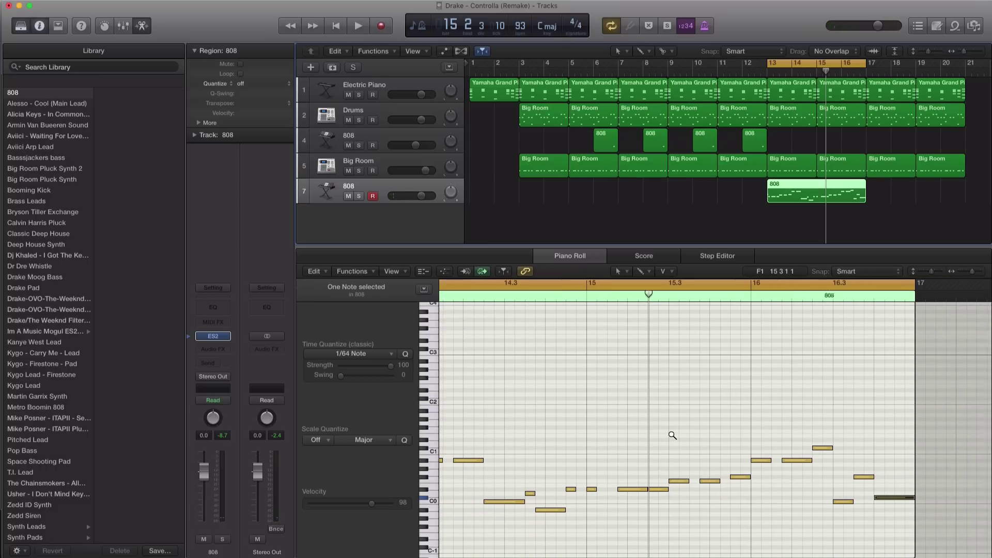
pyautogui.scroll(-2, 666, 430)
pyautogui.press('super+Left')
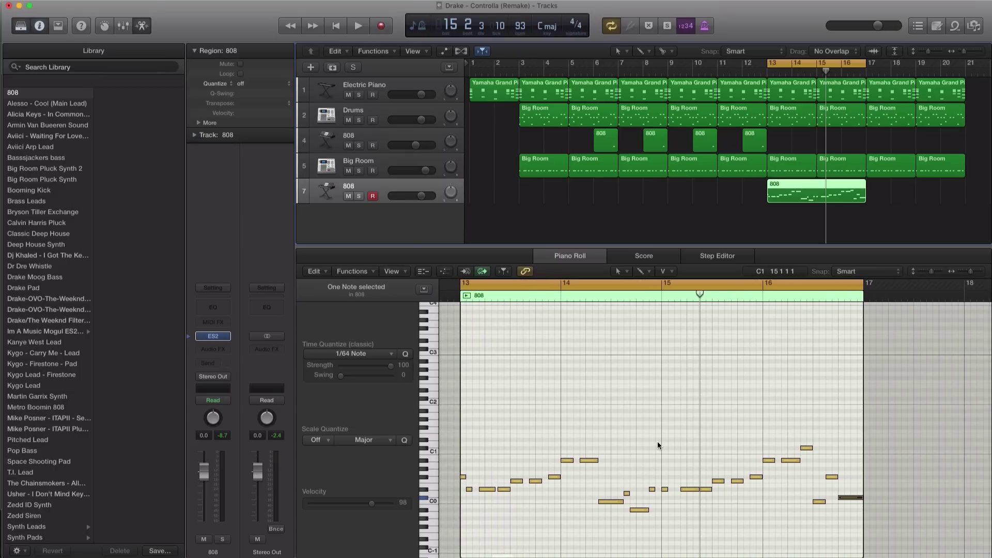
pyautogui.hscroll(-2, 657, 441)
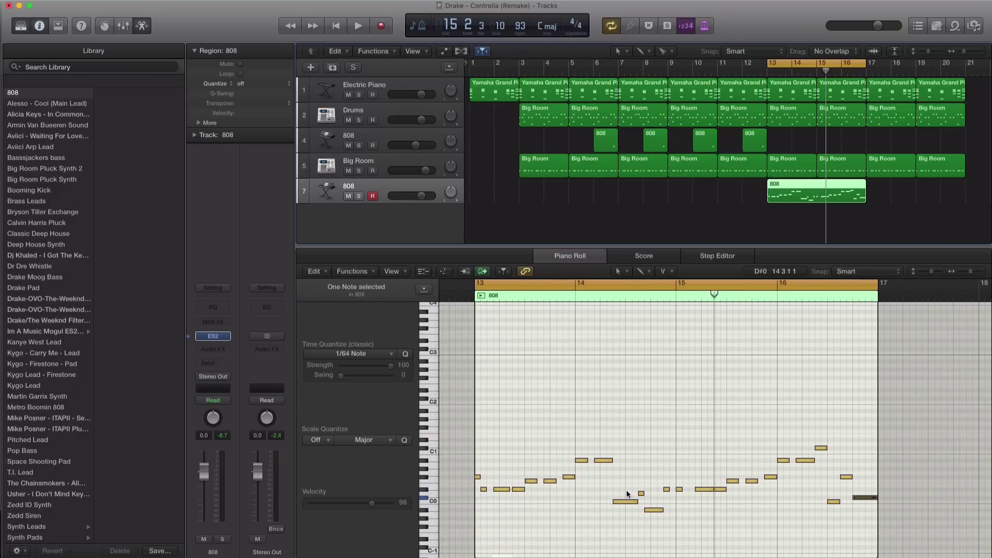
pyautogui.keyDown('ctrl'); pyautogui.keyDown('alt'); pyautogui.click(699, 510); pyautogui.keyUp('alt'); pyautogui.keyUp('ctrl')
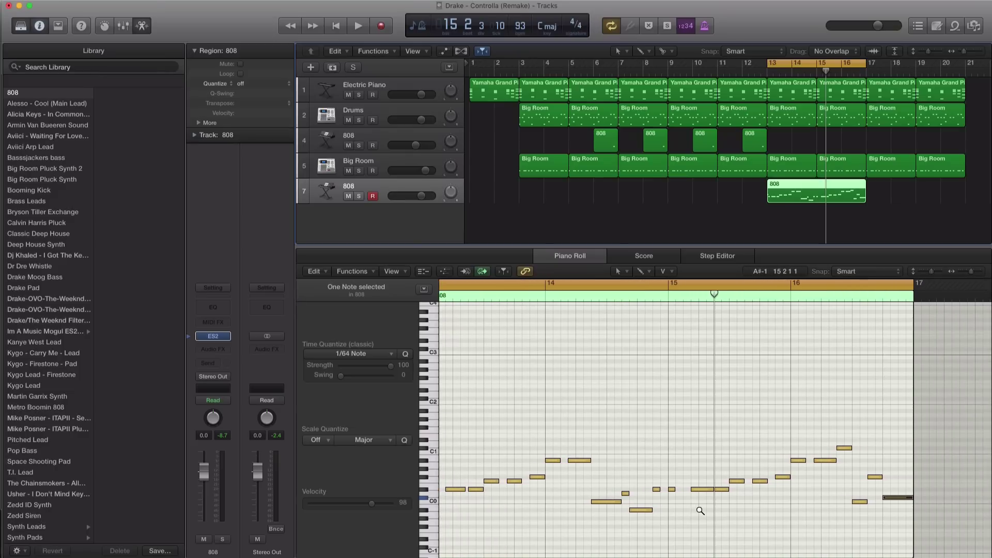
pyautogui.scroll(2, 701, 510)
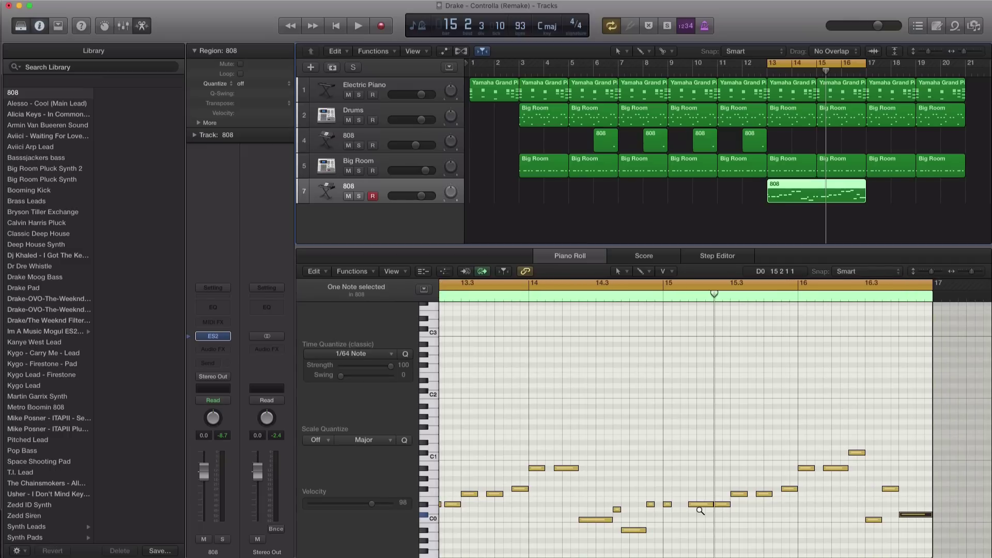
pyautogui.scroll(-3, 700, 511)
pyautogui.press('super+Left')
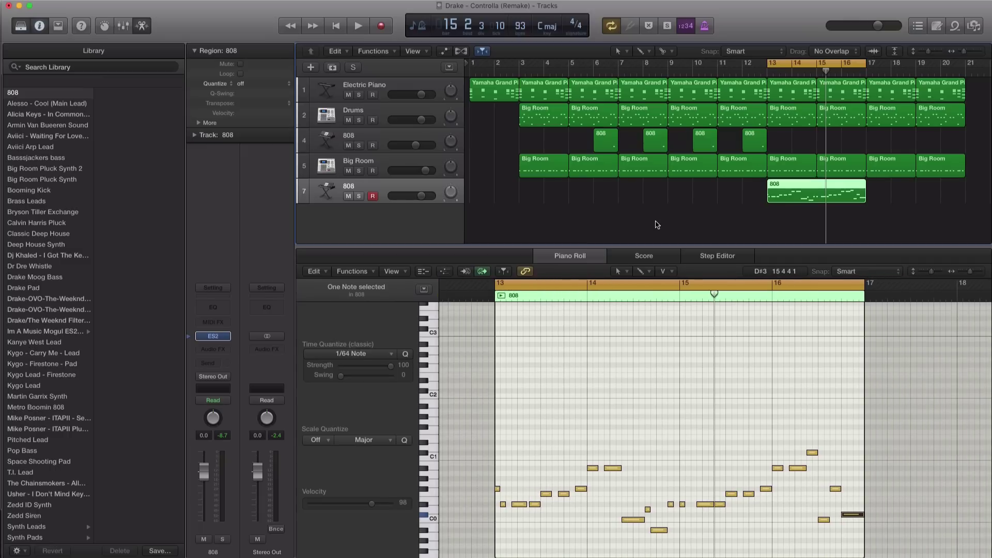
# Play the full 808 line and set the distortion in its ES2 synth to 2.8 dB.
pyautogui.press('space')
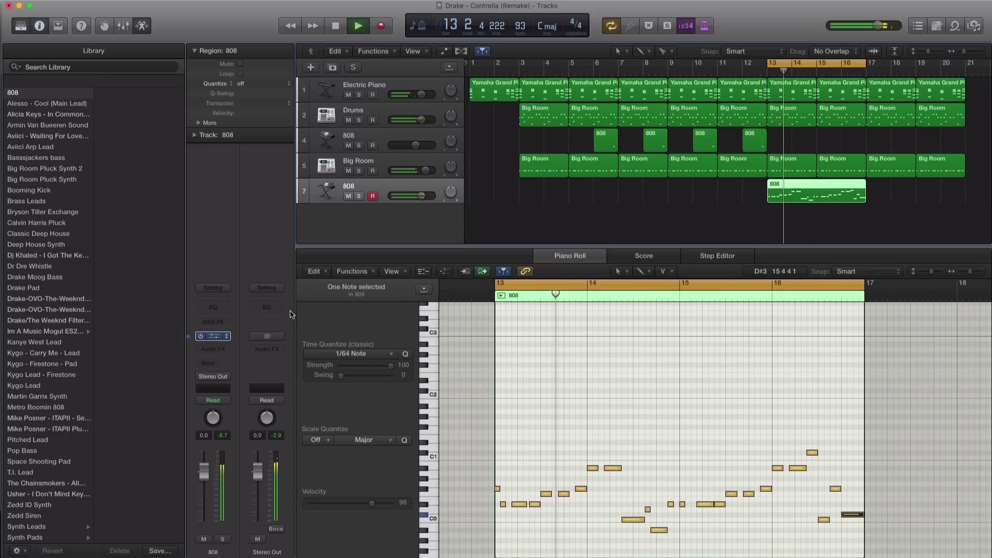
pyautogui.click(213, 337)
pyautogui.moveTo(409, 56); pyautogui.dragTo(594, 64)
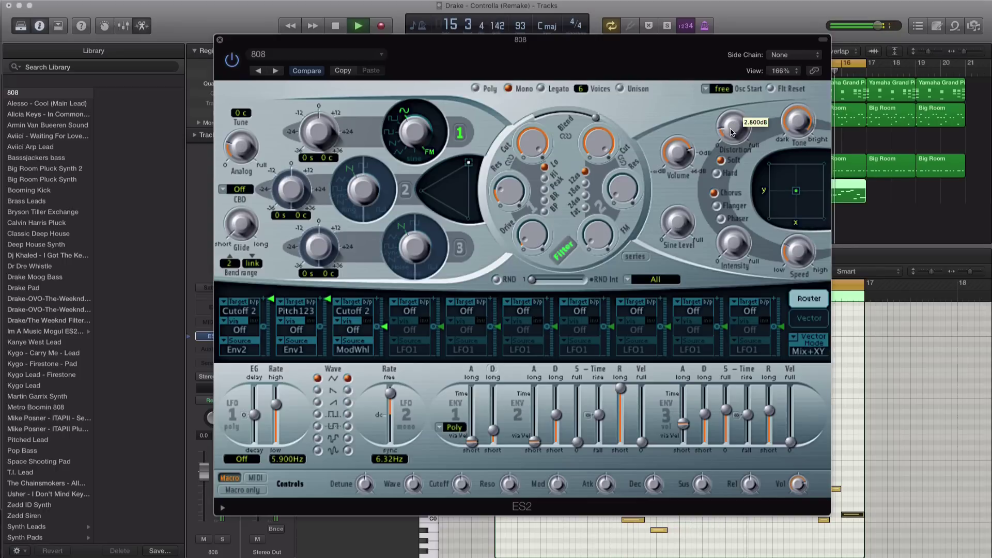
pyautogui.click(220, 39)
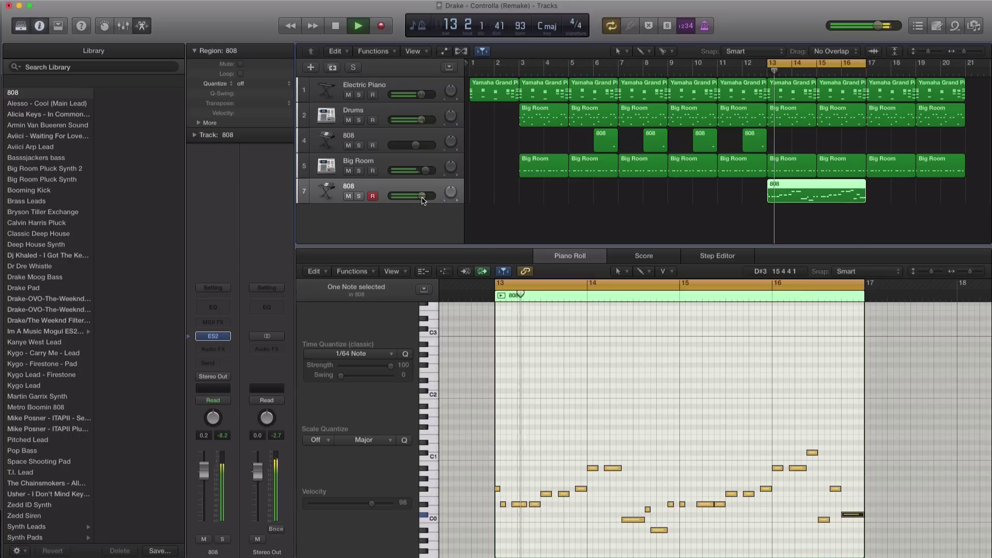
pyautogui.press('space')
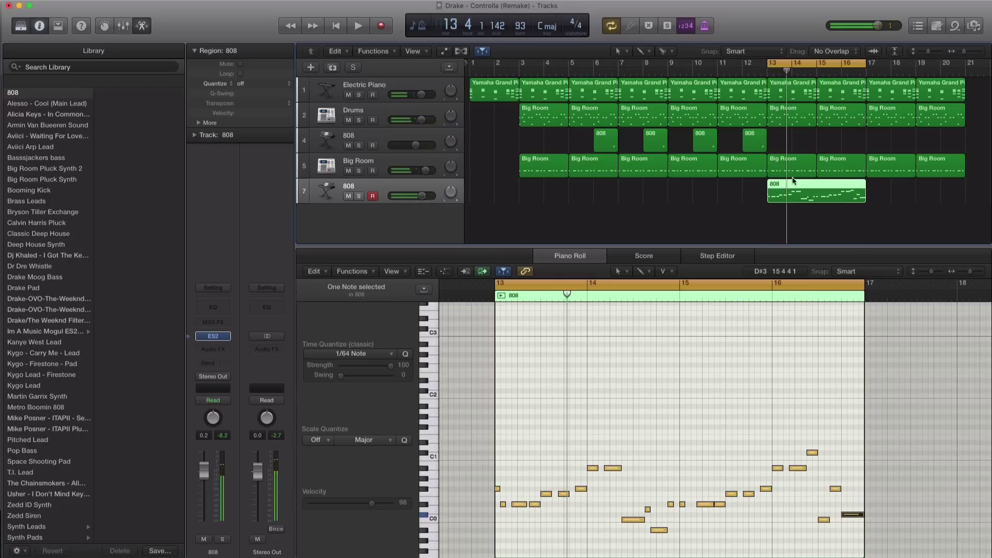
# Copy the four-bar 808 region to bar 17 and move the cycle range to bars 17 to 20.
pyautogui.moveTo(799, 192); pyautogui.dragTo(898, 192)
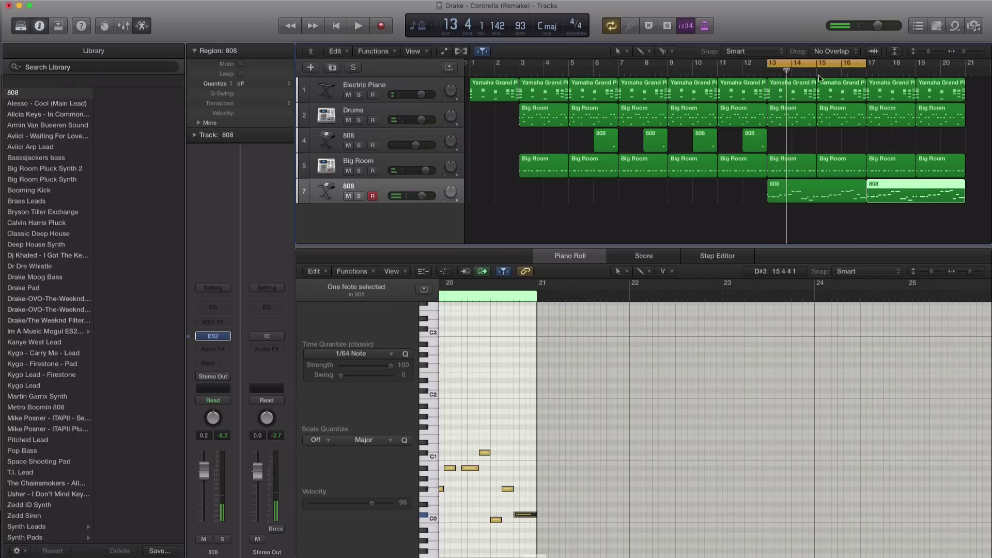
pyautogui.moveTo(822, 65); pyautogui.dragTo(921, 65)
# Delete the Drums track's region at bar 19.
pyautogui.click(885, 128)
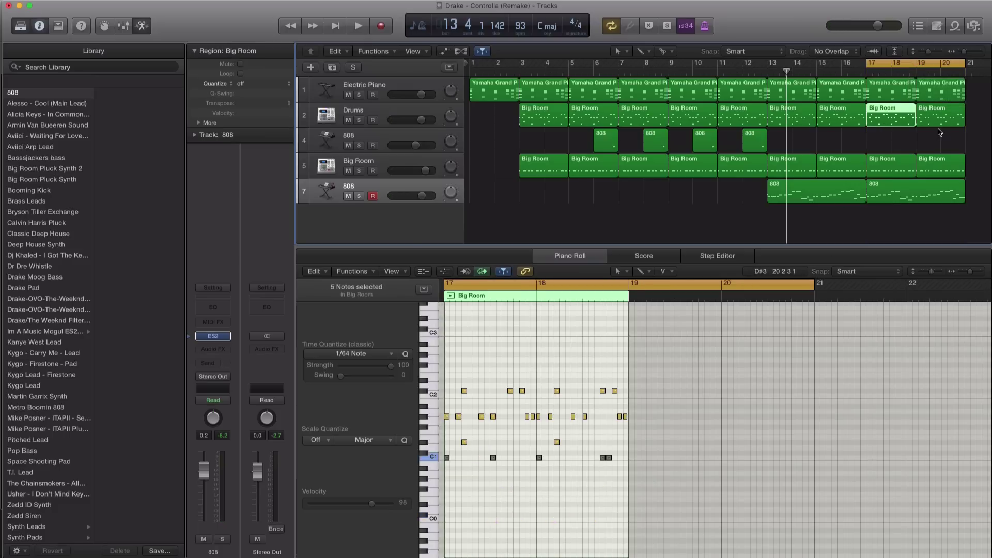
pyautogui.click(938, 122)
pyautogui.press('Delete')
# Cycle bars 17 and 18, delete every kick note except the first in the Drums region there, and play the result.
pyautogui.click(905, 122)
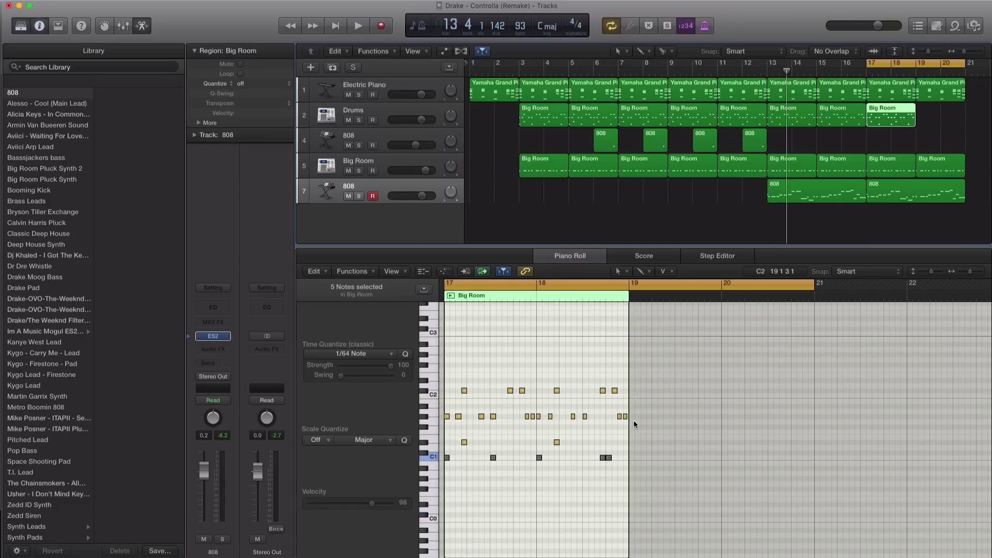
pyautogui.moveTo(519, 463); pyautogui.dragTo(519, 463)
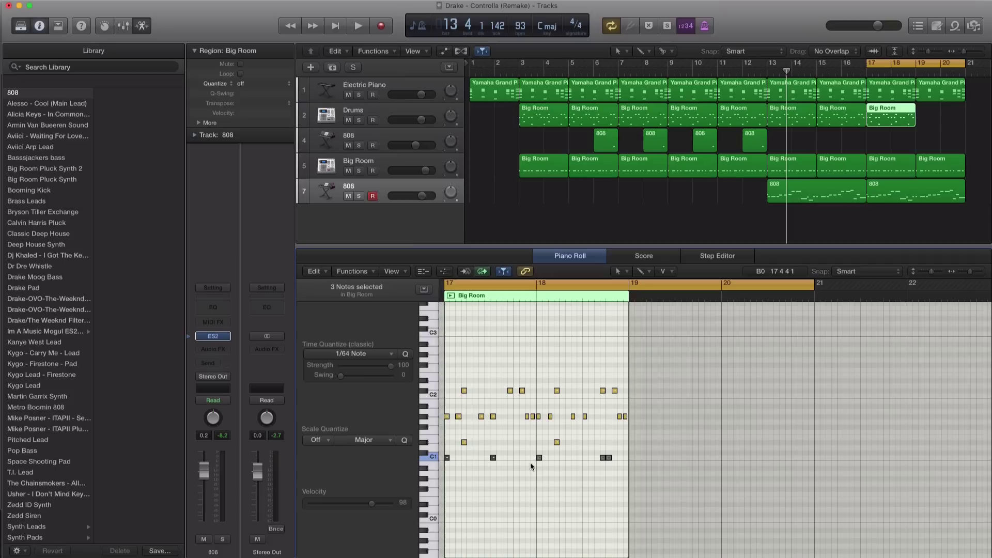
pyautogui.moveTo(619, 475); pyautogui.dragTo(445, 459)
pyautogui.click(875, 63)
pyautogui.moveTo(868, 64); pyautogui.dragTo(906, 64)
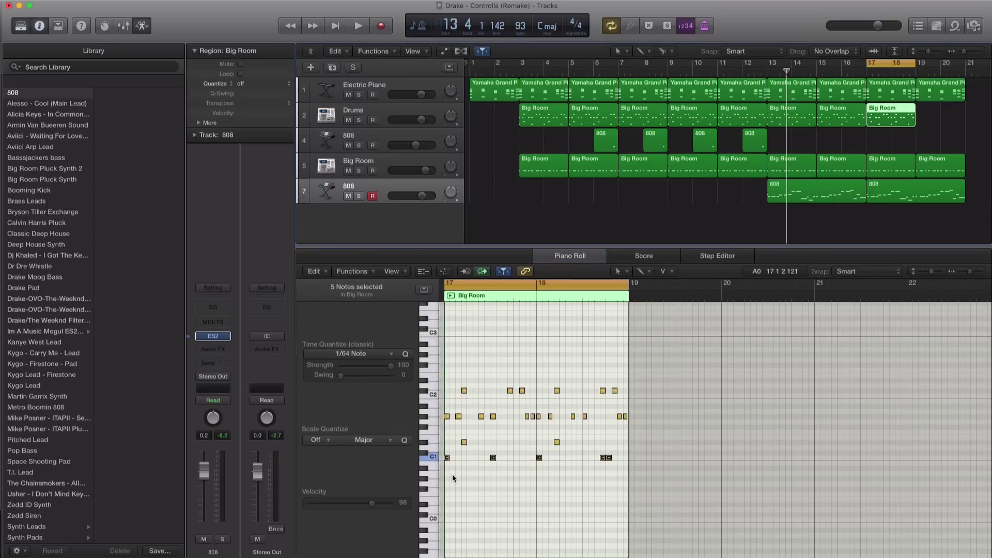
pyautogui.moveTo(470, 467); pyautogui.dragTo(613, 461)
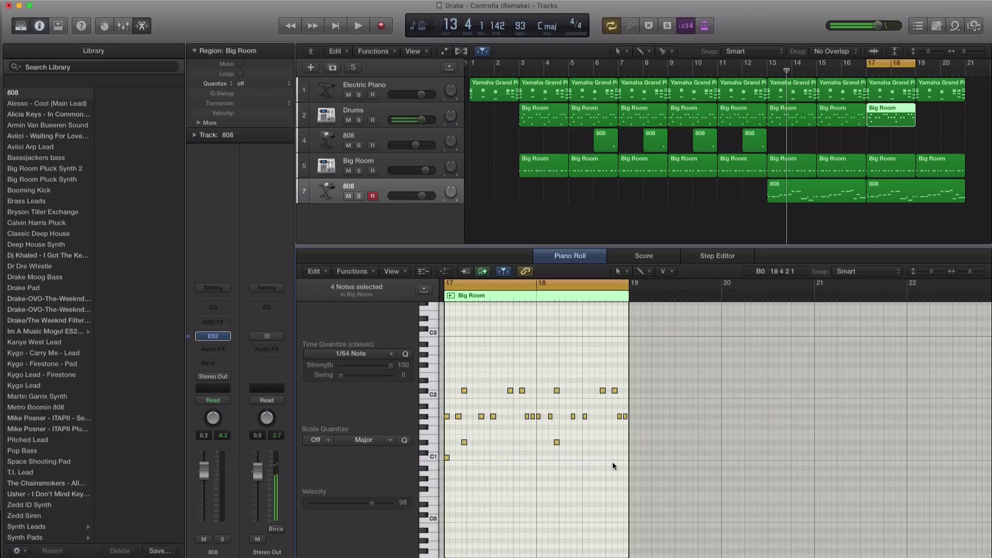
pyautogui.press('space')
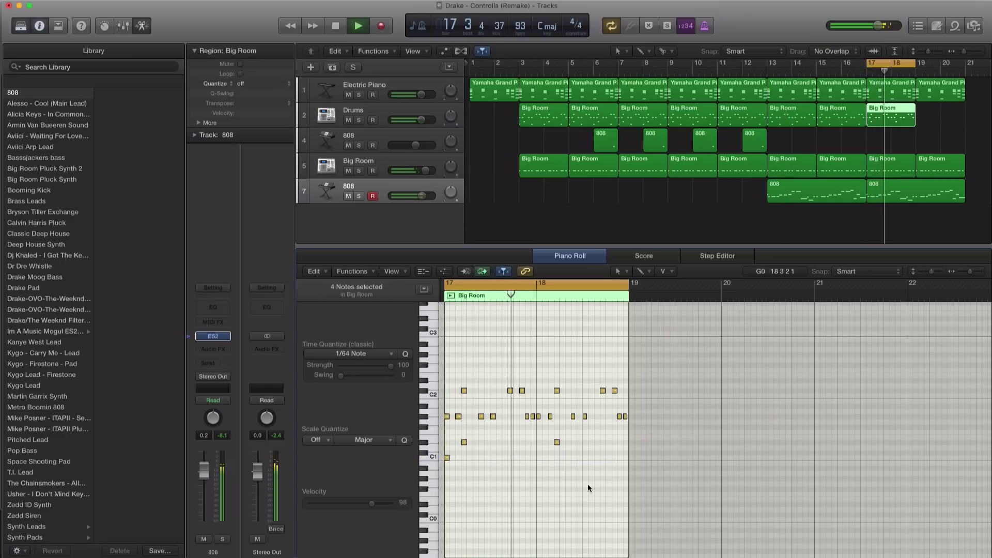
pyautogui.press('space')
# Add short Kick 1 notes at 17 3 3 and 17 4 1 in the Drums region, auditioning the loop.
pyautogui.scroll(5, 543, 485)
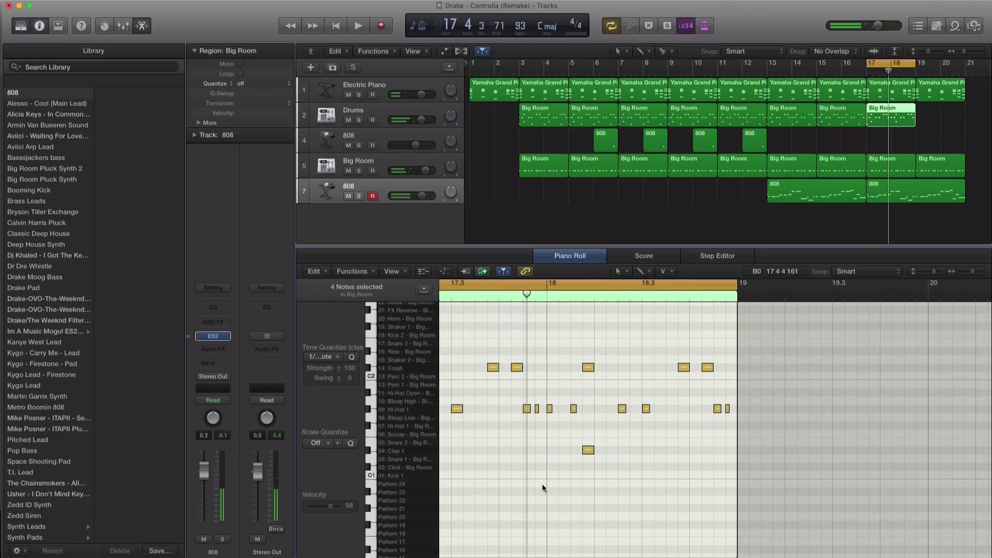
pyautogui.keyDown('ctrl'); pyautogui.keyDown('alt'); pyautogui.click(544, 485); pyautogui.keyUp('alt'); pyautogui.keyUp('ctrl')
pyautogui.press('space')
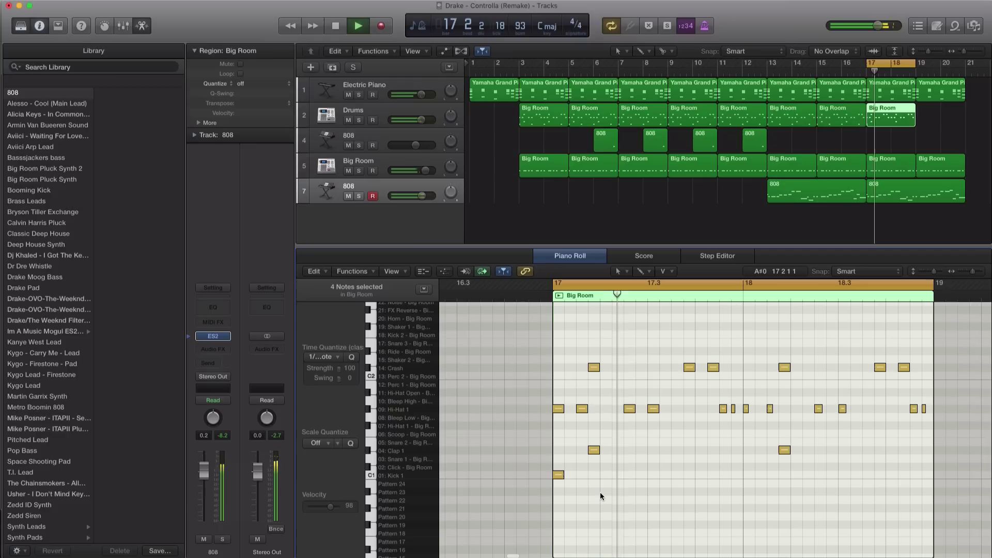
pyautogui.press('space')
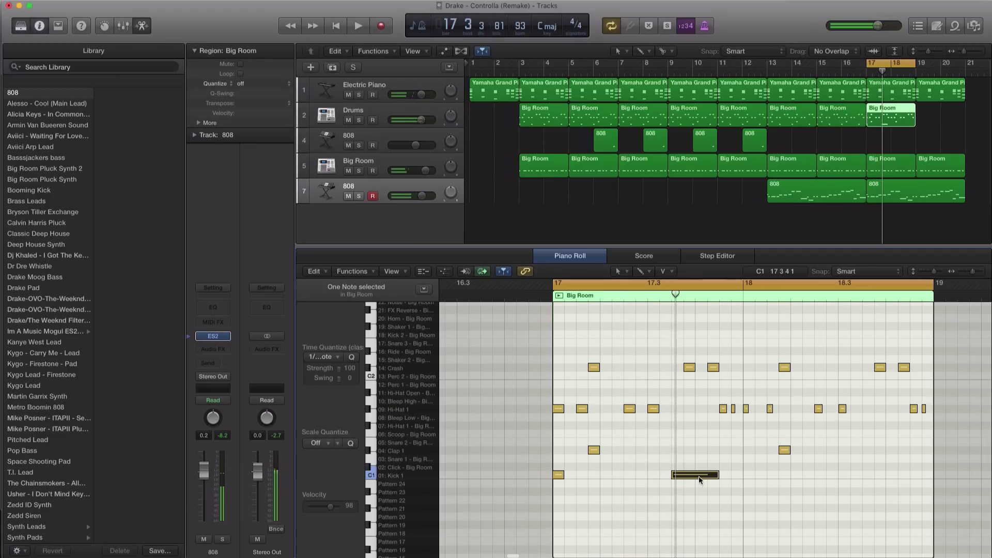
pyautogui.moveTo(713, 476); pyautogui.dragTo(680, 477)
pyautogui.press('space')
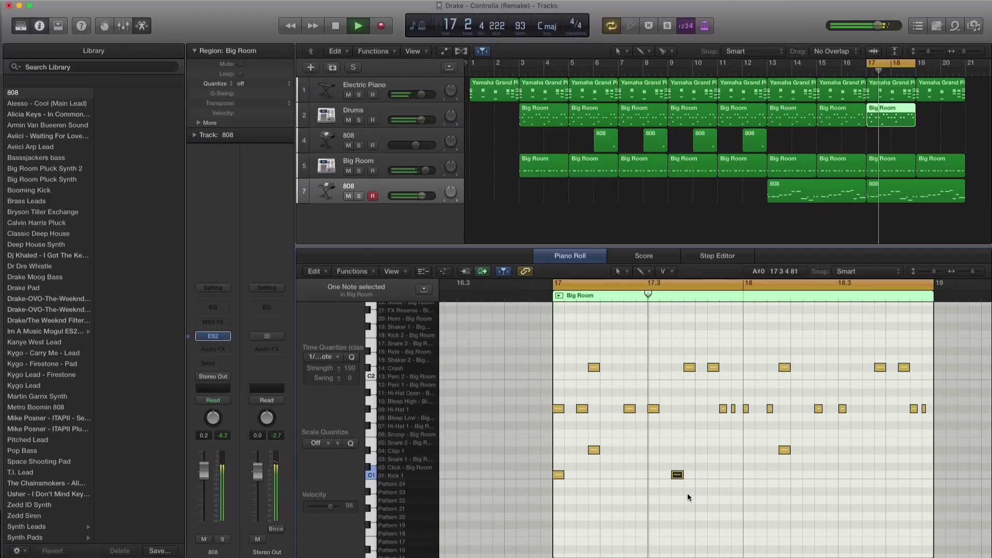
pyautogui.press('space')
pyautogui.press('space')
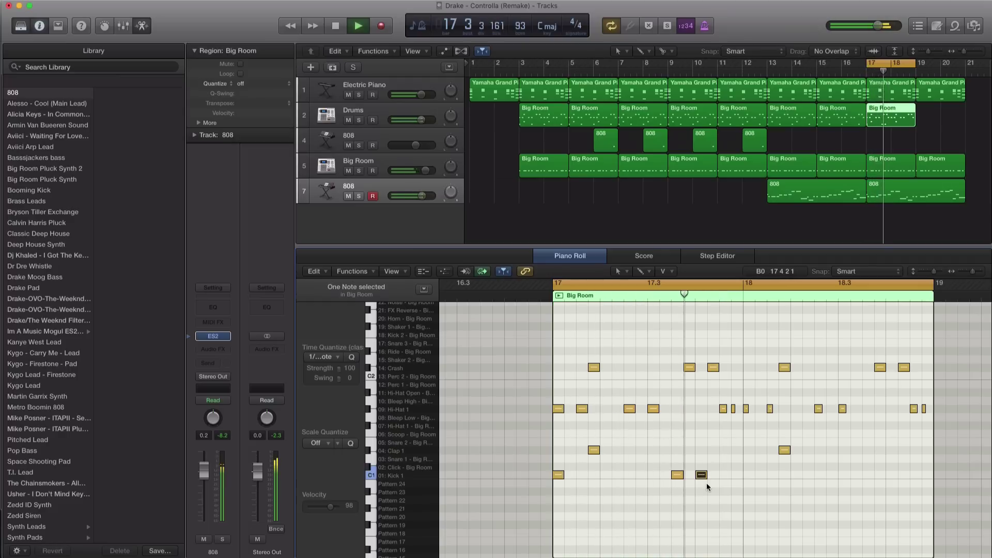
# Add a Kick 1 note at 18 1 1 in the Drums region and copy the kick pair to 18 3 3 and 18 4 1.
pyautogui.keyDown('super'); pyautogui.click(748, 475); pyautogui.keyUp('super')
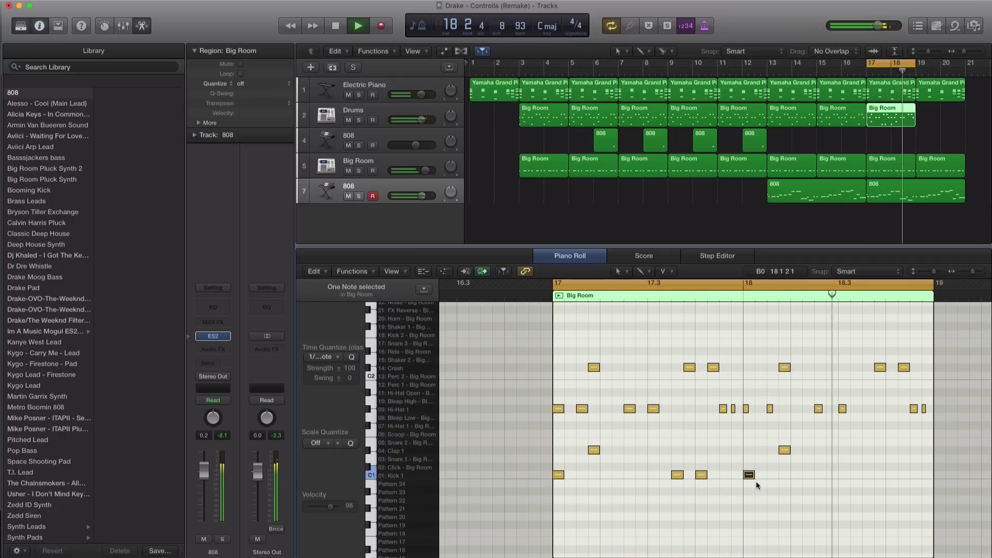
pyautogui.moveTo(723, 486); pyautogui.dragTo(868, 476)
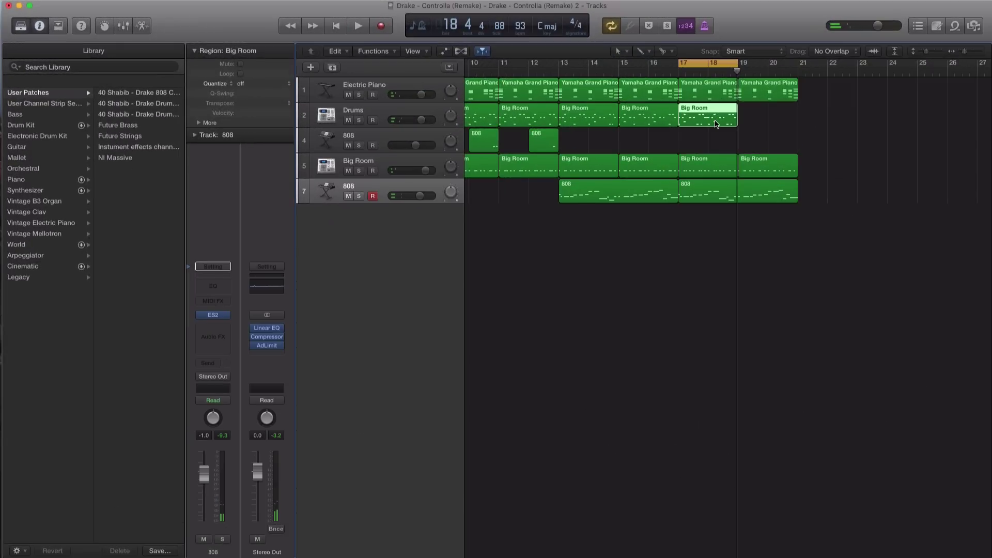
pyautogui.doubleClick(716, 124)
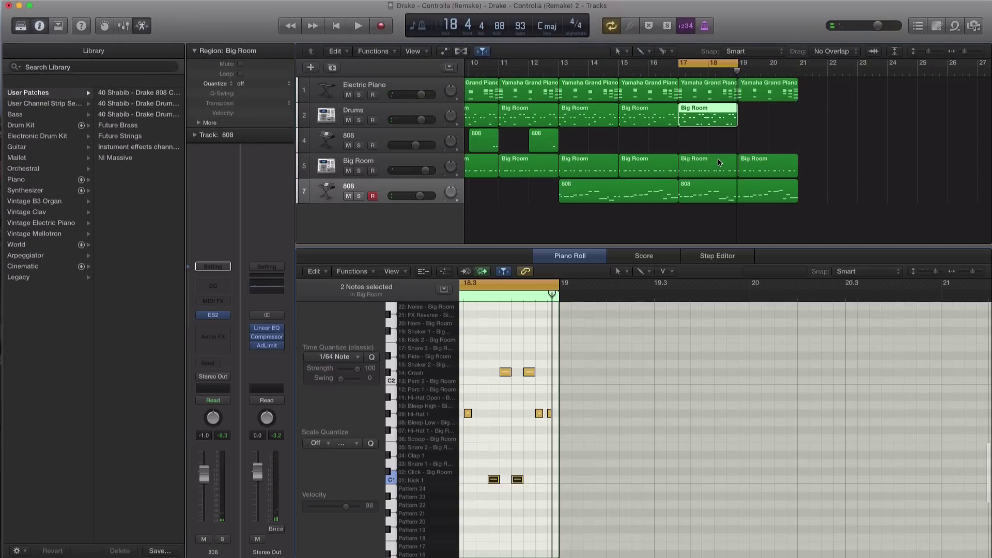
# Add a Snare 1 note at 18 4 3 in the Drums region and audition the loop.
pyautogui.hscroll(-2, 670, 305)
pyautogui.hscroll(-3, 673, 310)
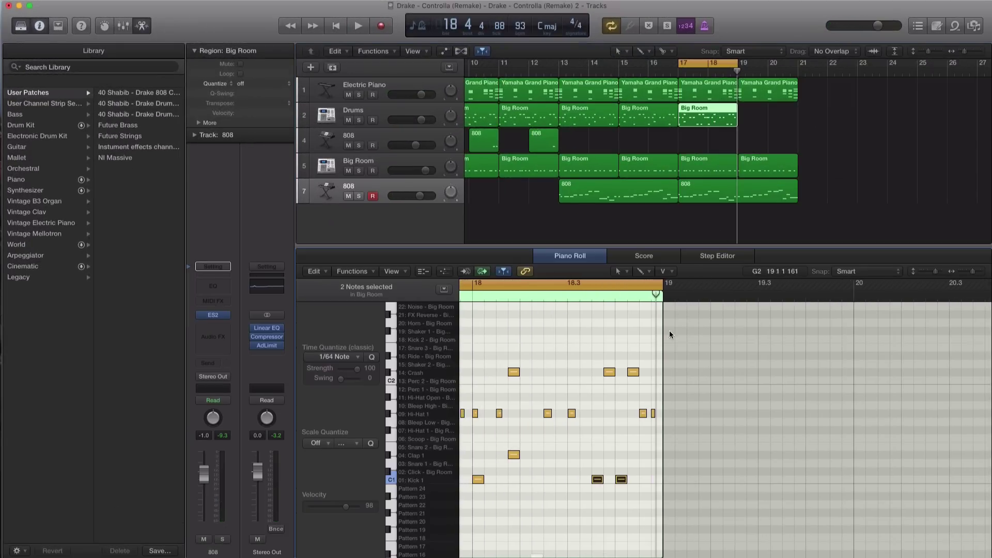
pyautogui.click(644, 464)
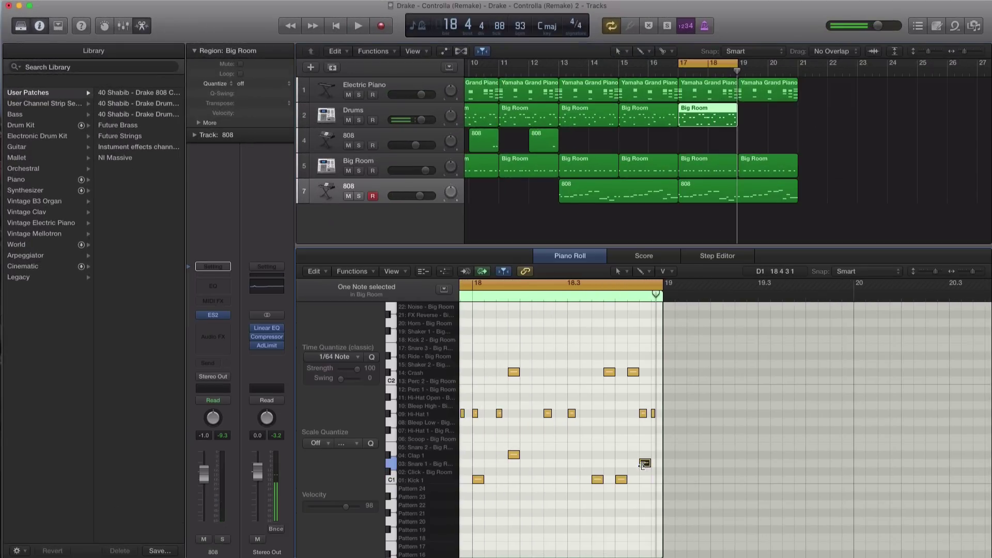
pyautogui.press('space')
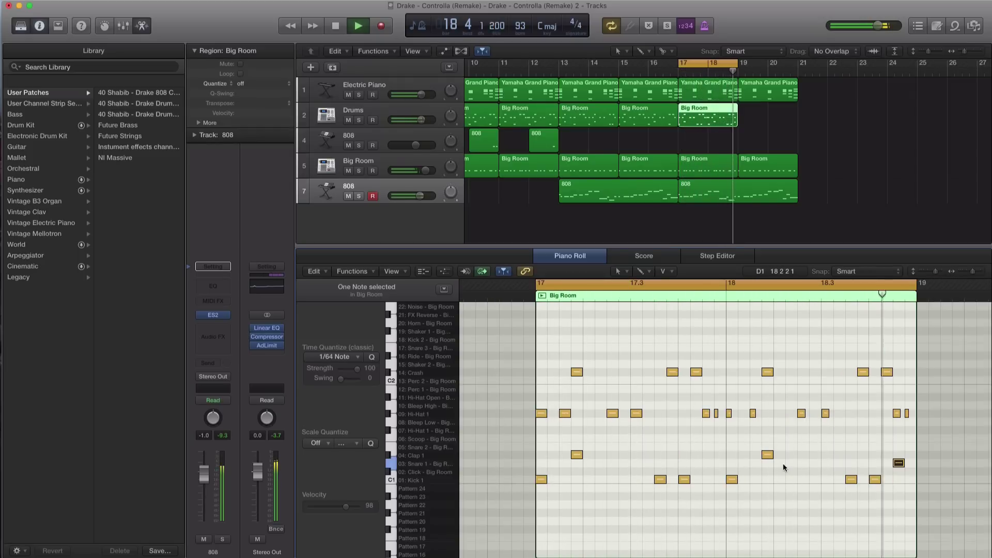
pyautogui.press('space')
# Cycle bar 18 only, open the Drums track's Drum Machine Designer and audition the loop with the Snare 1 pad selected.
pyautogui.click(720, 67)
pyautogui.click(713, 67)
pyautogui.moveTo(714, 67); pyautogui.dragTo(735, 68)
pyautogui.click(378, 125)
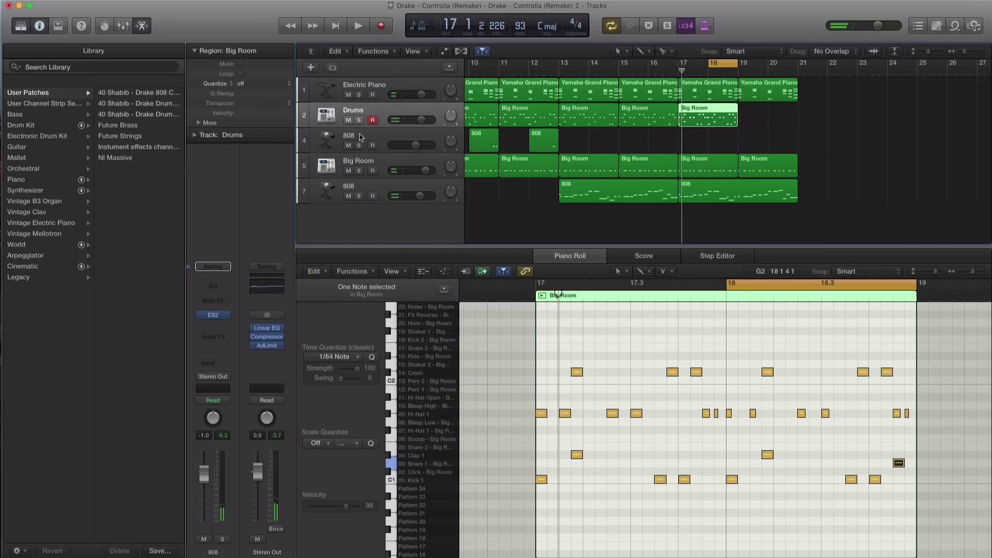
pyautogui.click(213, 280)
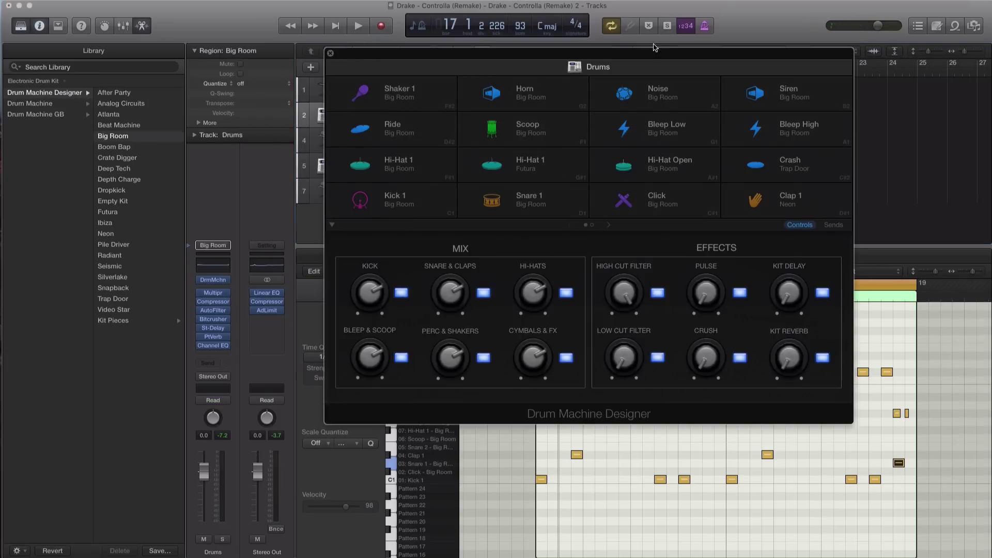
pyautogui.moveTo(650, 60); pyautogui.dragTo(659, 57)
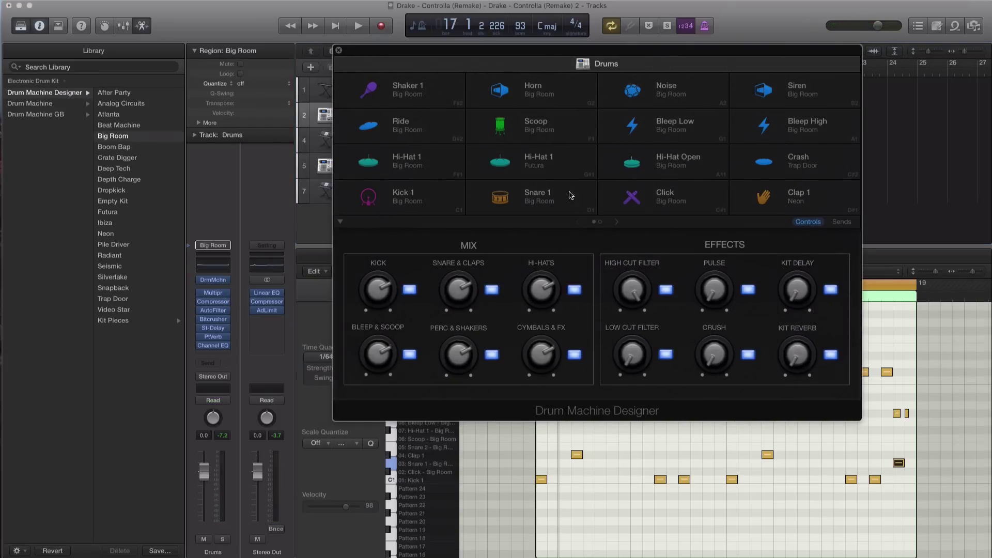
pyautogui.click(531, 204)
pyautogui.press('space')
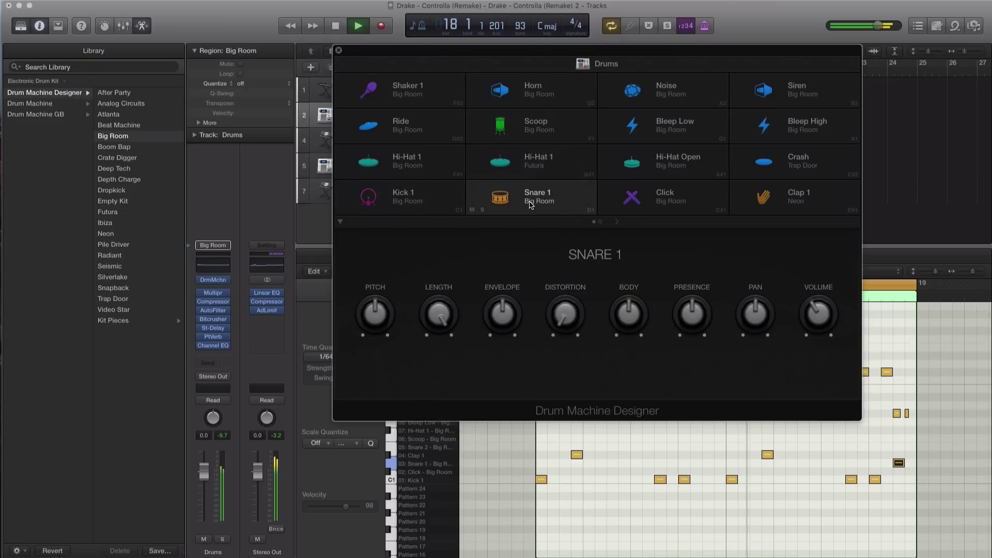
pyautogui.press('space')
# Audition replacement snares, load Snare 2 - Trap Door on the snare pad and raise its volume to about -1.5 dB.
pyautogui.click(156, 290)
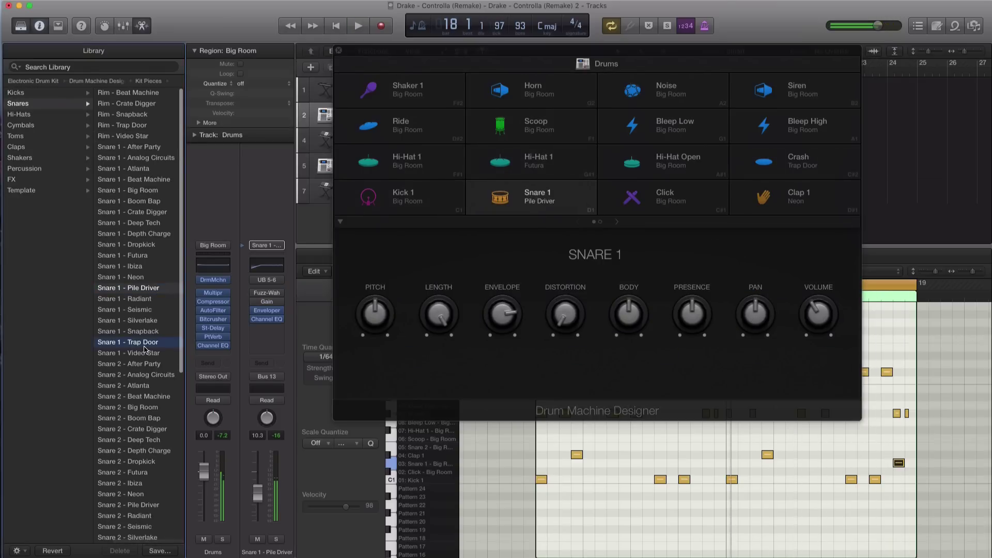
pyautogui.scroll(-4, 145, 350)
pyautogui.click(116, 292)
pyautogui.click(131, 324)
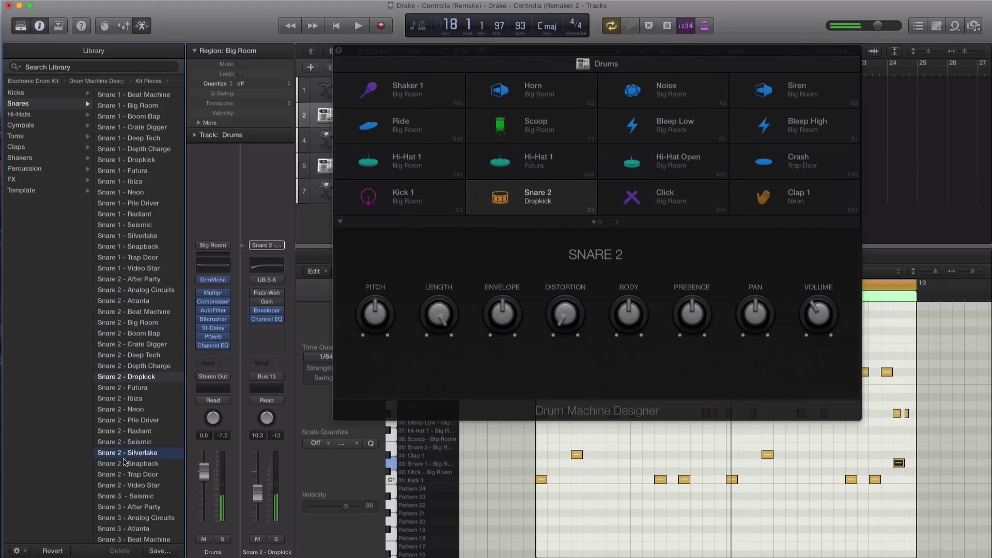
pyautogui.press('space')
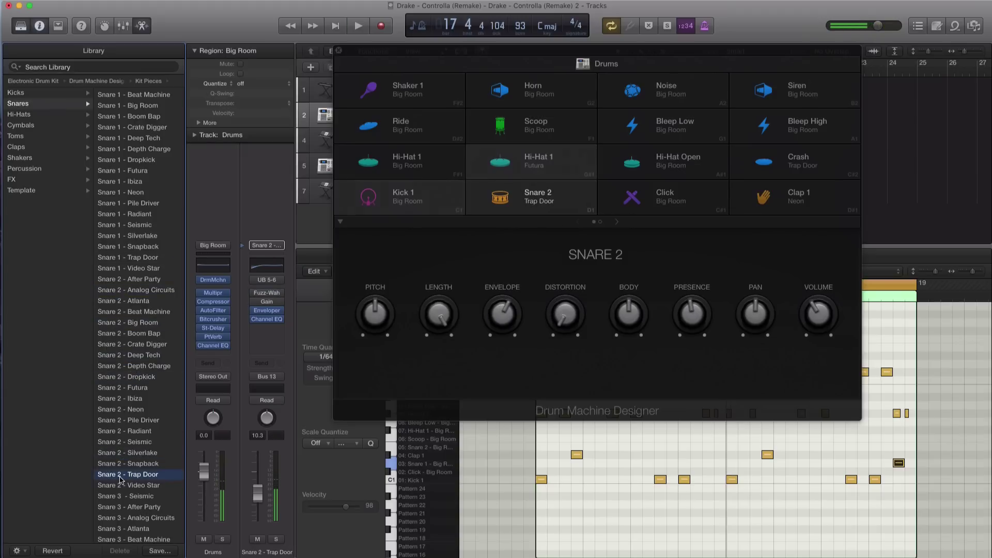
pyautogui.moveTo(818, 317); pyautogui.dragTo(819, 278)
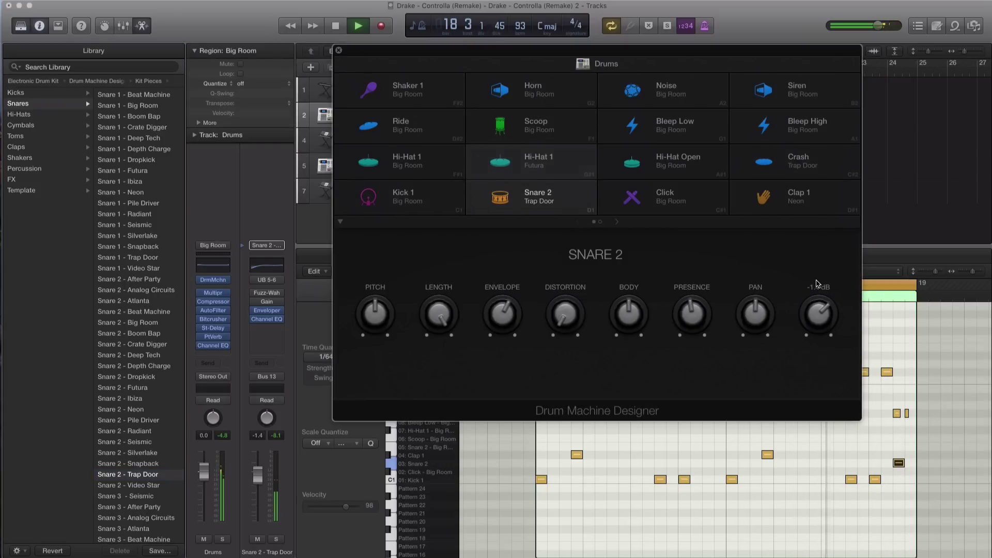
pyautogui.press('space')
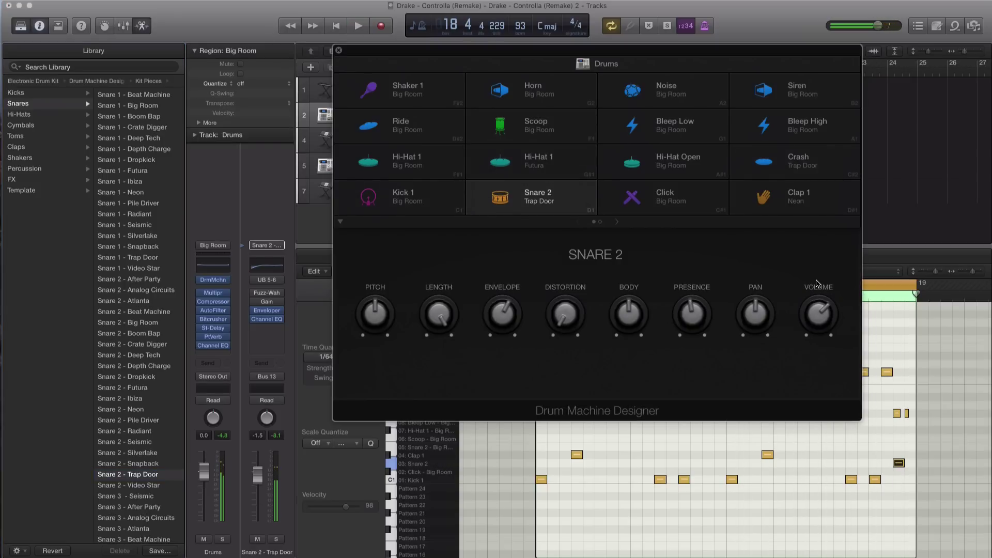
pyautogui.press('space')
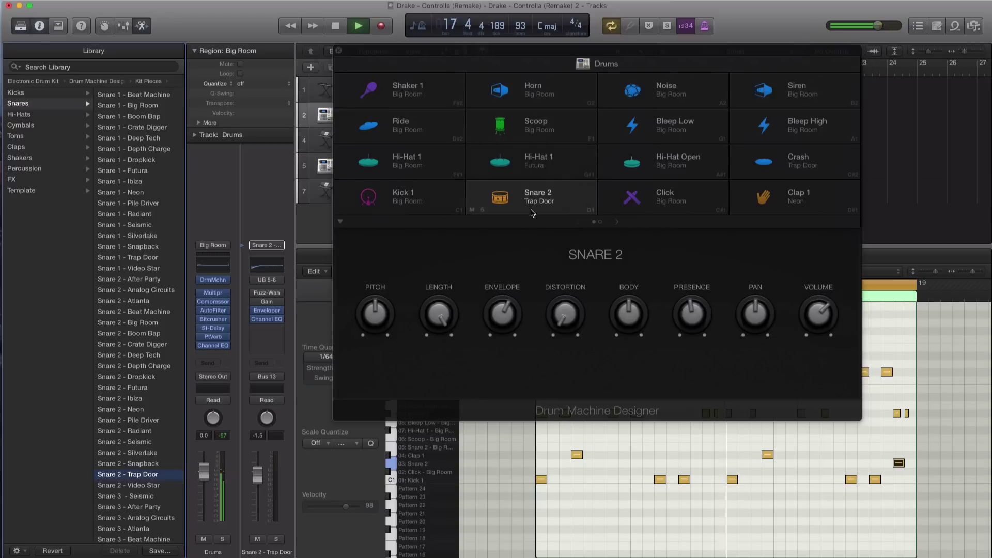
# Lower the Trap Door snare's pitch, raise its envelope slightly, and set body to -5.0 dB, presence to +4.5 dB and volume to -0.8 dB.
pyautogui.moveTo(370, 324)
pyautogui.mouseDown()
pyautogui.moveTo(368, 365)
pyautogui.moveTo(370, 341)
pyautogui.mouseUp()
pyautogui.moveTo(496, 311); pyautogui.dragTo(496, 305)
pyautogui.moveTo(635, 319); pyautogui.dragTo(616, 336)
pyautogui.moveTo(715, 307); pyautogui.dragTo(711, 288)
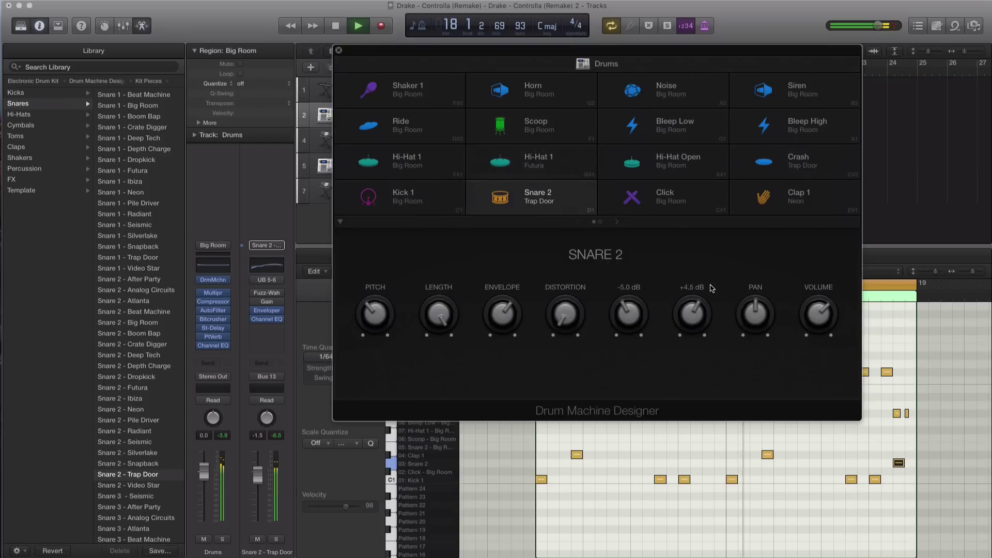
pyautogui.moveTo(822, 311); pyautogui.dragTo(822, 308)
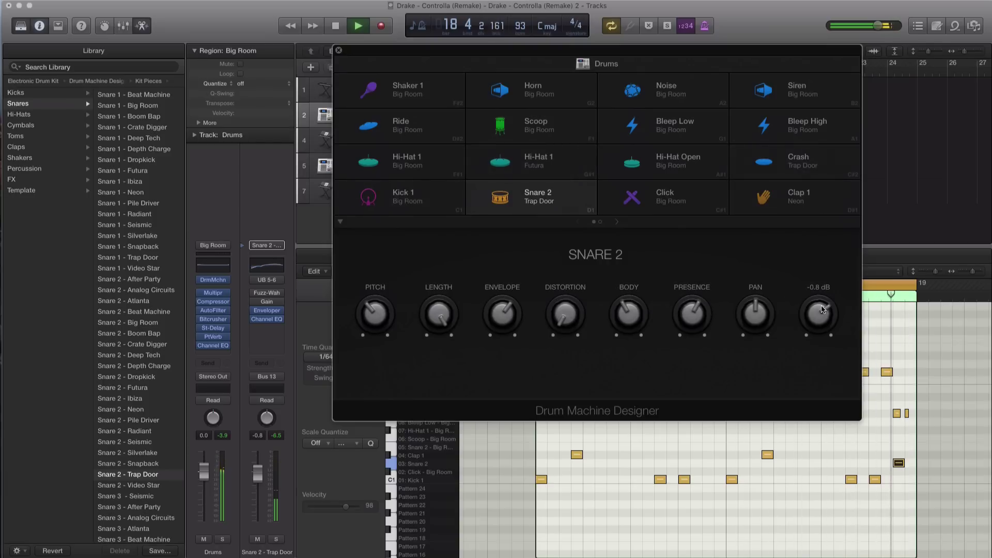
pyautogui.press('space')
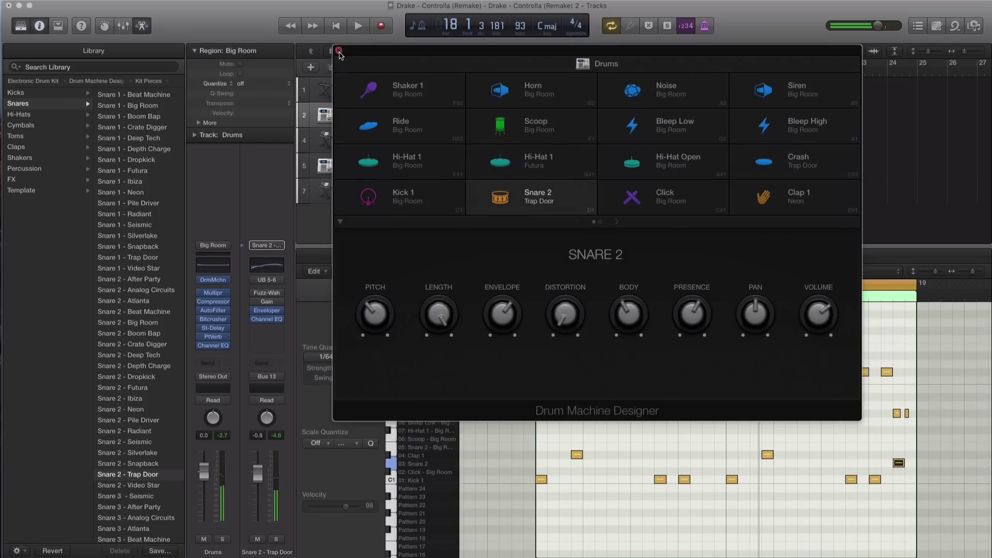
pyautogui.press('super+w')
# Extend the cycle range to bars 17 to 20 and copy the Drums region from bar 17 to bar 19 during playback.
pyautogui.moveTo(686, 65); pyautogui.dragTo(800, 67)
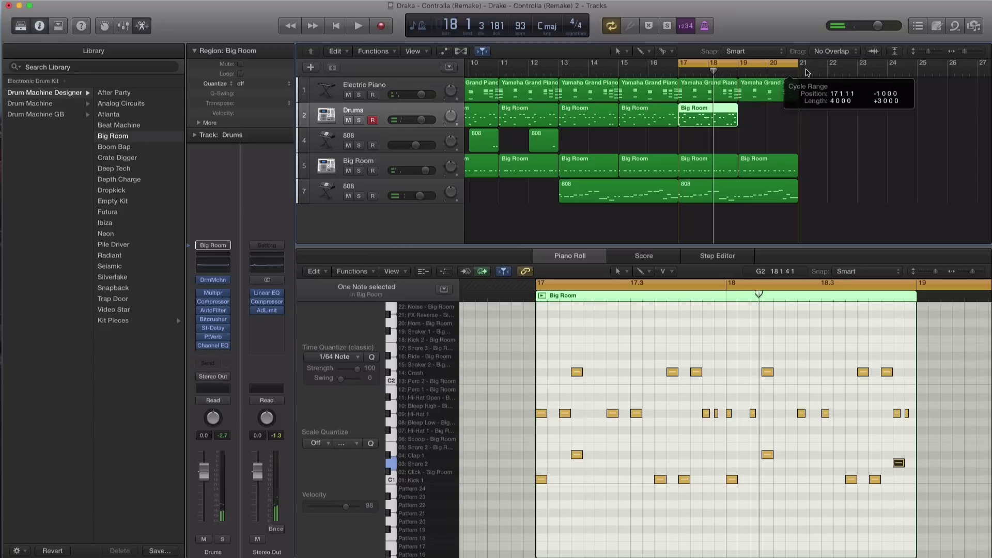
pyautogui.press('space')
pyautogui.moveTo(713, 130); pyautogui.dragTo(777, 120)
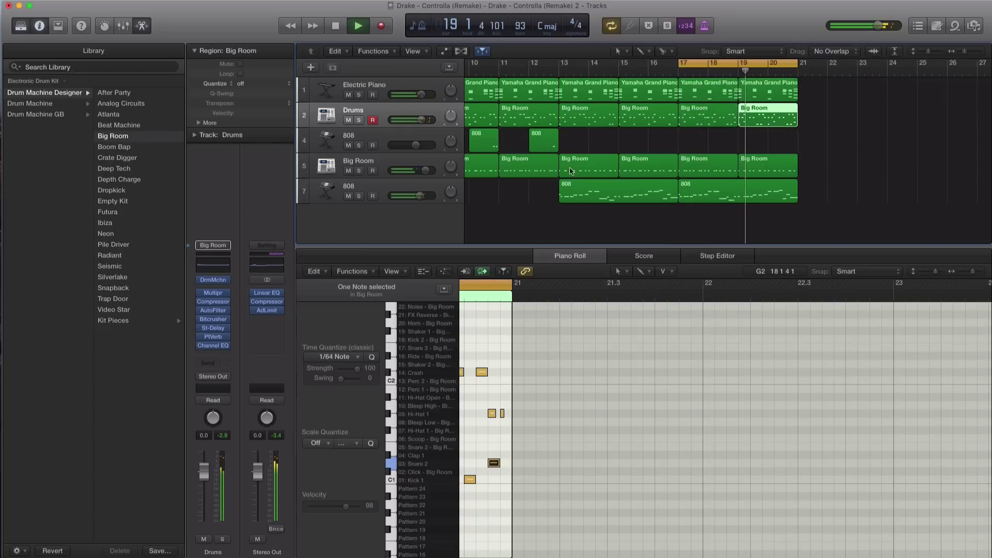
# Raise the Futura Hi-Hat 1 pad's volume to about +0.5 dB in the Drums kit and play the cycle.
pyautogui.press('v')
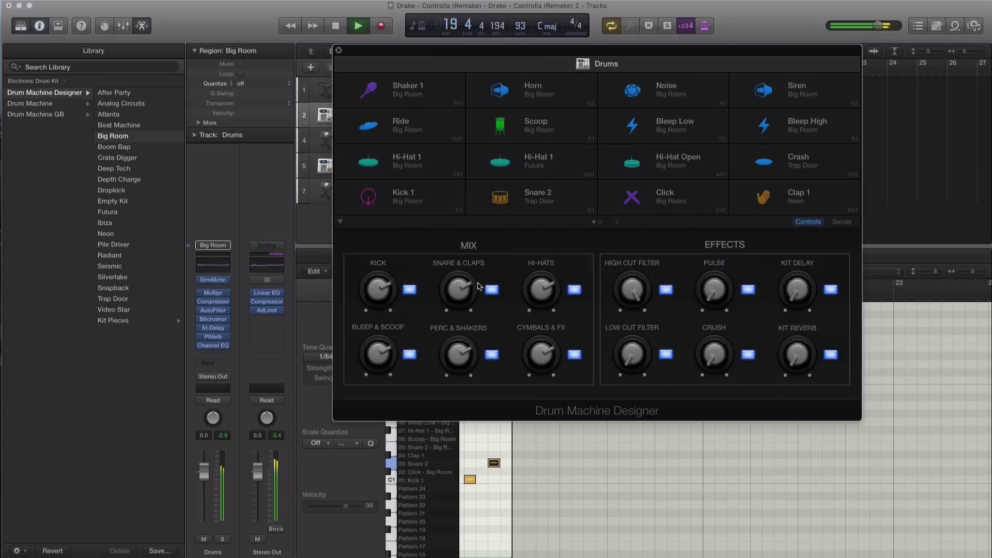
pyautogui.click(544, 166)
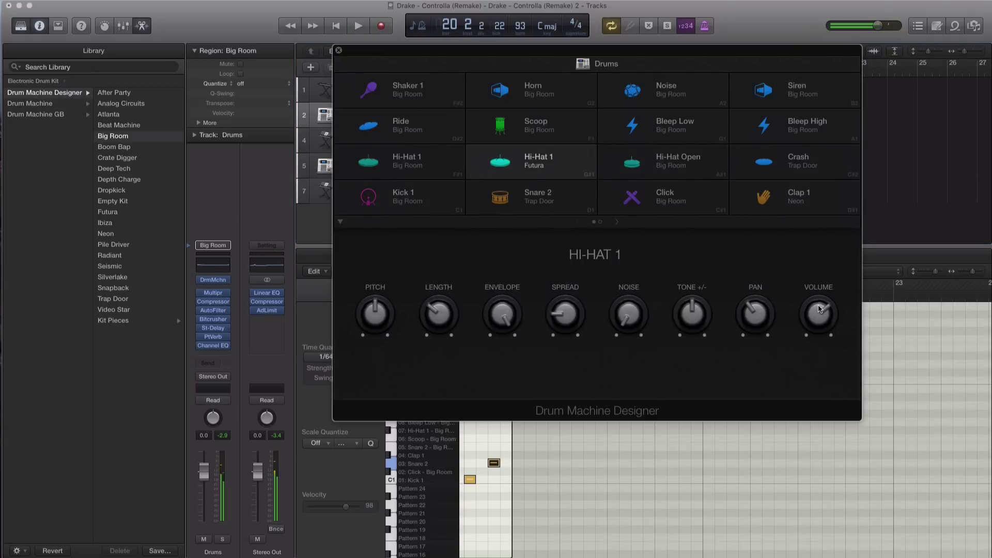
pyautogui.moveTo(816, 309); pyautogui.dragTo(822, 309)
pyautogui.press('space')
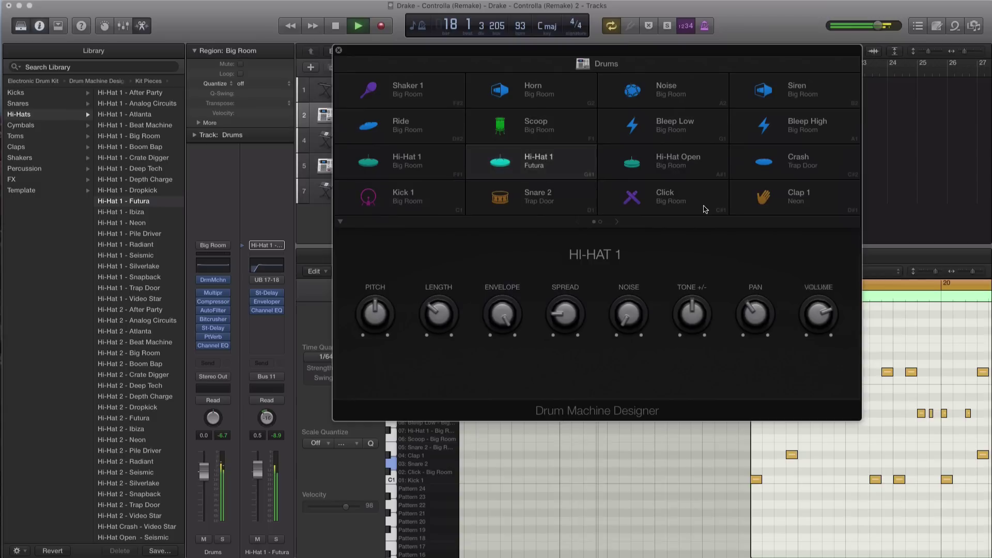
# Set the Trap Door Crash pad's volume to about -6.2 dB and close the Drums kit.
pyautogui.click(791, 161)
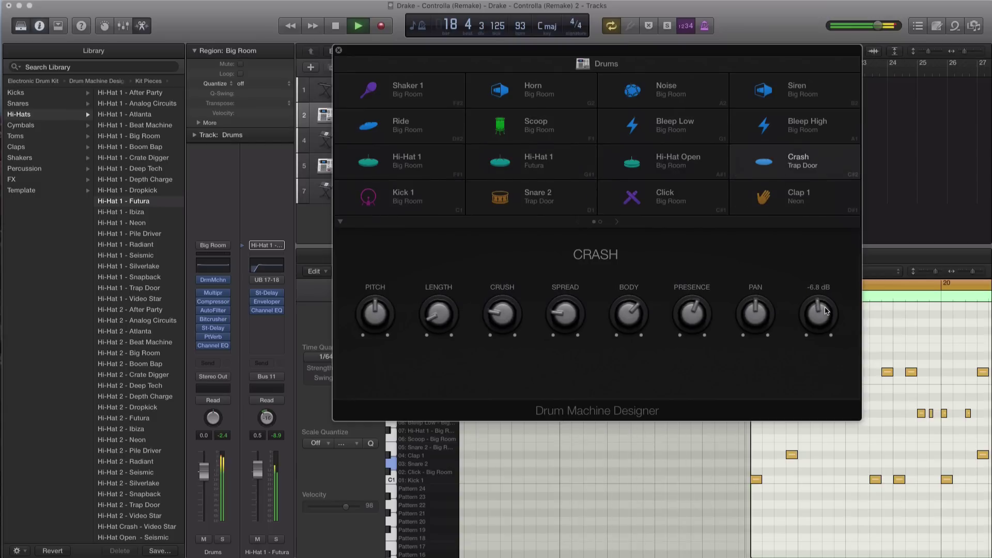
pyautogui.moveTo(826, 309); pyautogui.dragTo(820, 317)
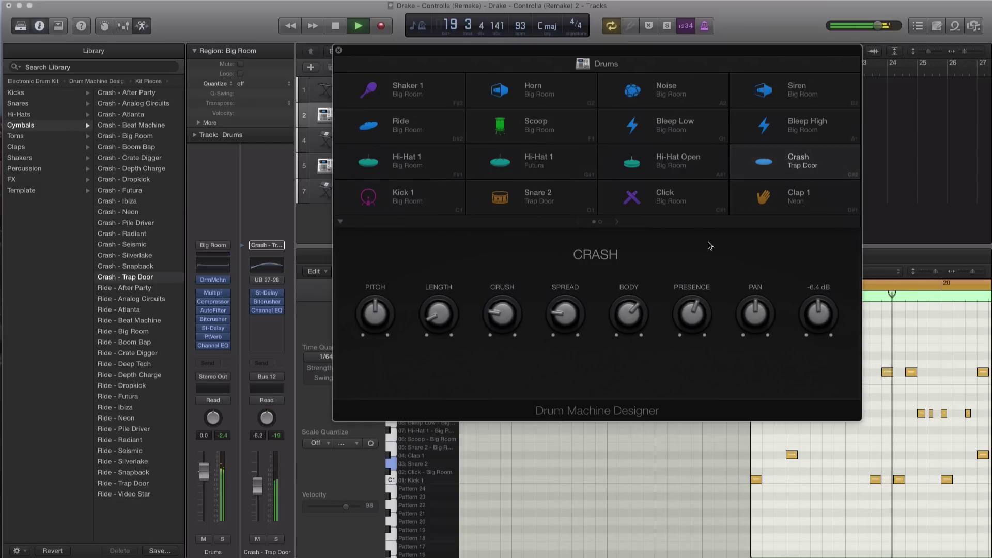
pyautogui.click(338, 50)
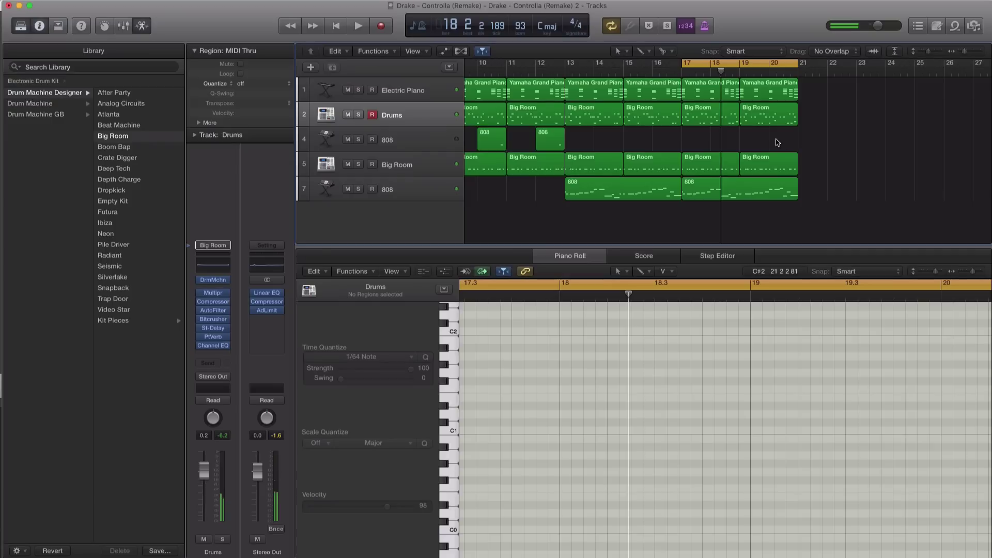
# Reopen the Drums kit, replace the Kick 1 pad's sound with Kick 1 - Silverlake and play the cycle.
pyautogui.click(332, 119)
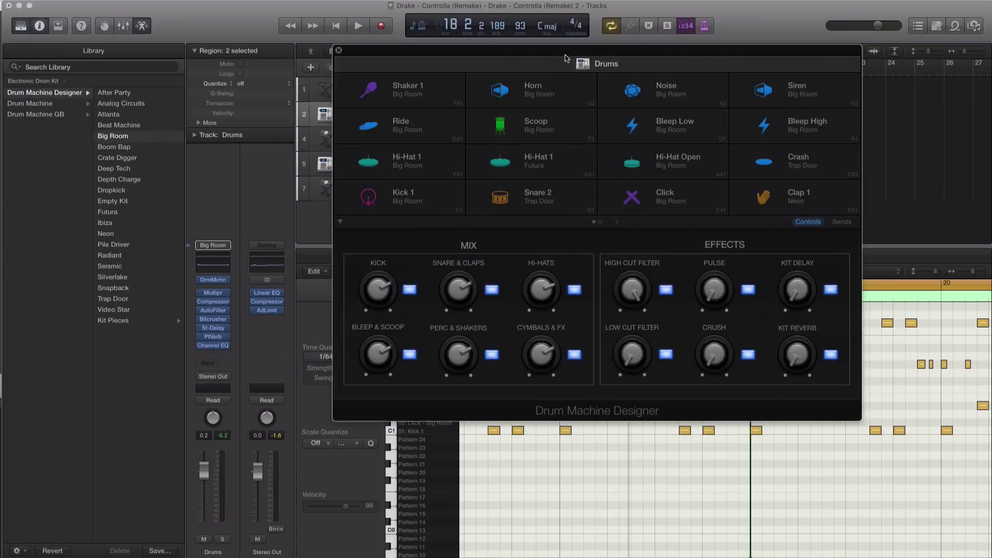
pyautogui.moveTo(567, 55); pyautogui.dragTo(601, 73)
pyautogui.press('space')
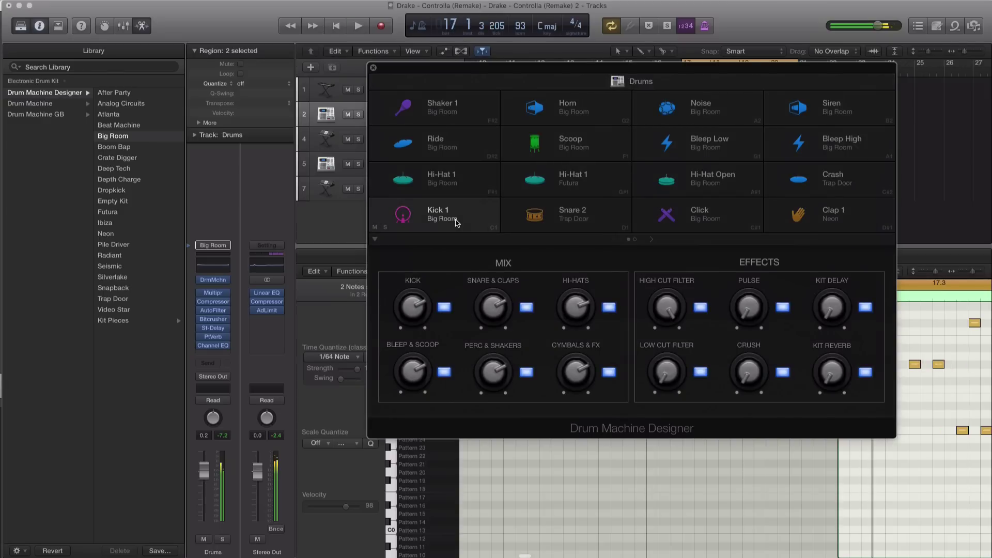
pyautogui.click(456, 222)
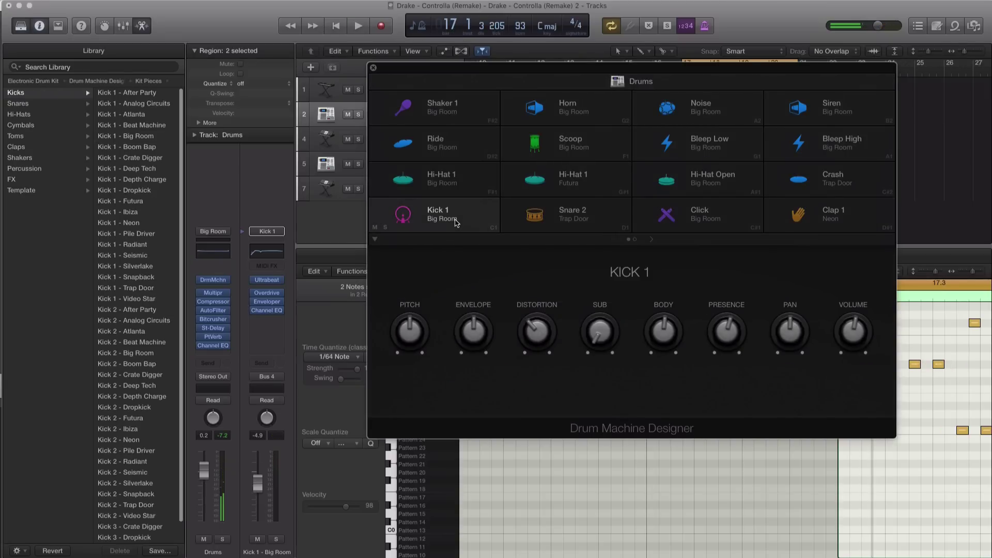
pyautogui.click(128, 259)
pyautogui.click(126, 270)
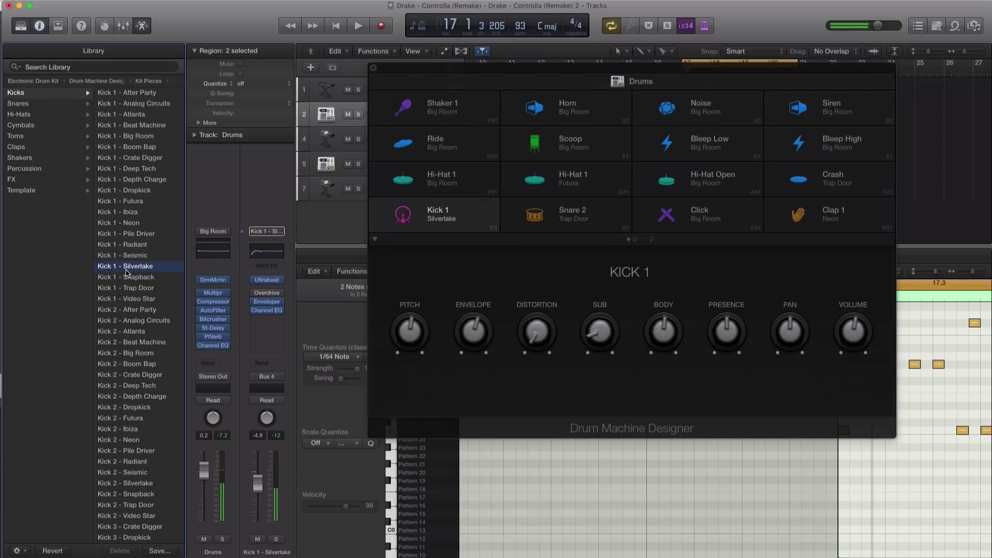
pyautogui.press('space')
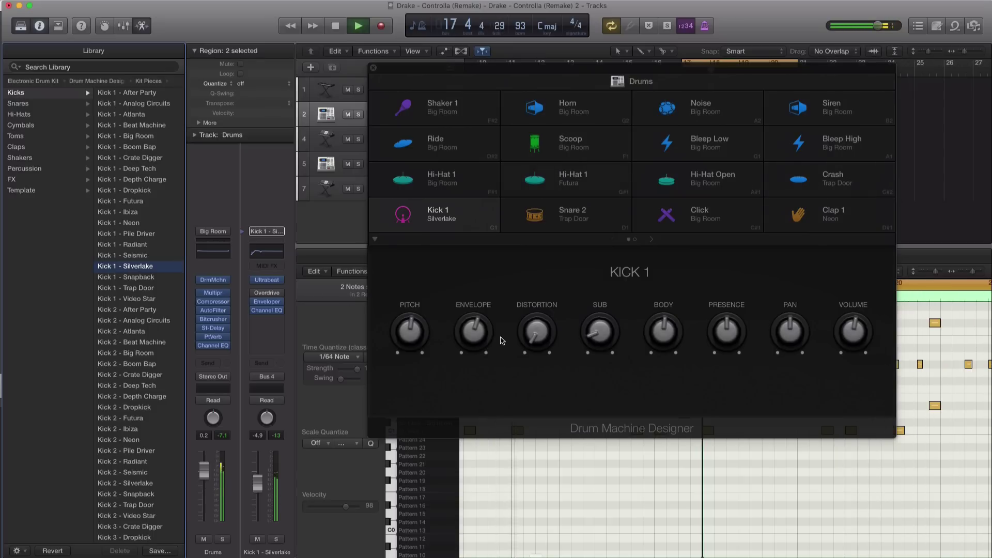
# Raise the Silverlake kick's body slightly, boost its presence and set its volume to about +0.6 dB.
pyautogui.moveTo(851, 329); pyautogui.dragTo(852, 319)
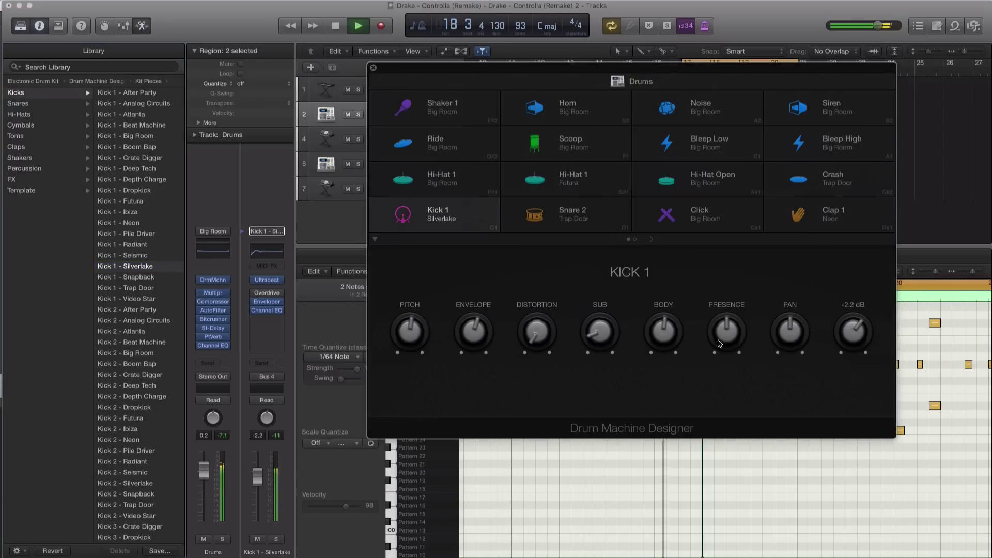
pyautogui.moveTo(664, 332); pyautogui.dragTo(665, 325)
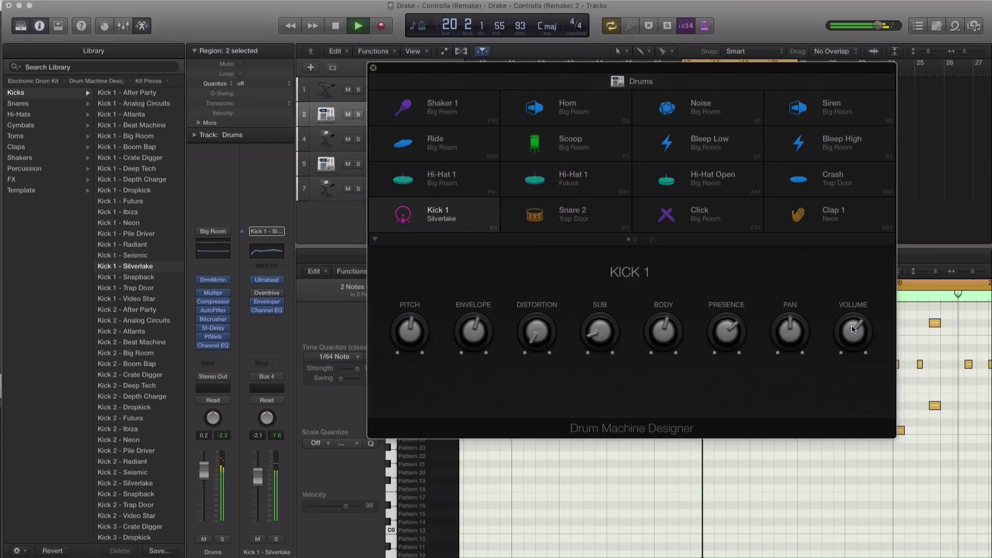
pyautogui.moveTo(852, 332)
pyautogui.mouseDown()
pyautogui.moveTo(852, 318)
pyautogui.moveTo(851, 331)
pyautogui.mouseUp()
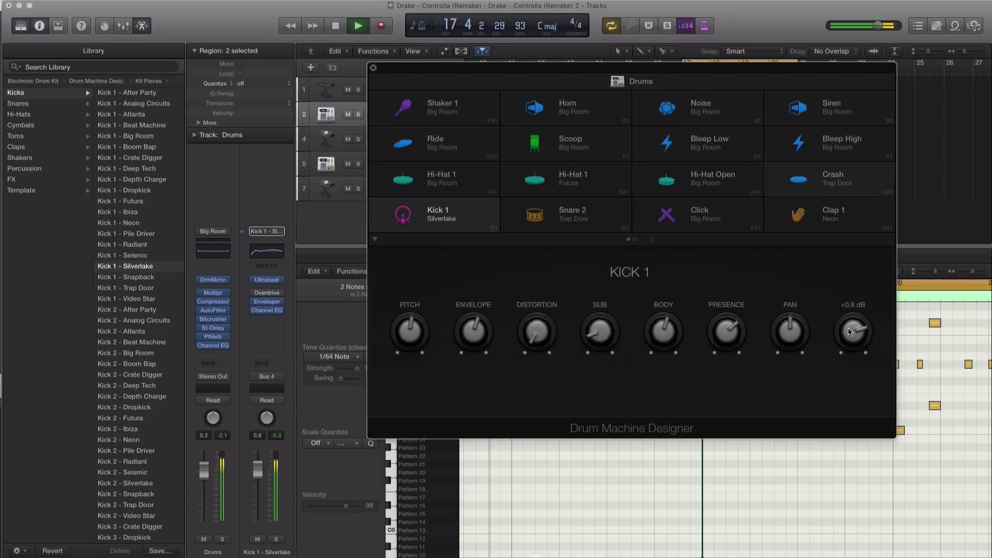
# Lower the Silverlake kick's body, raise its volume to about +2.1 dB and fine-tune its presence.
pyautogui.moveTo(662, 332); pyautogui.dragTo(788, 298)
pyautogui.moveTo(856, 325); pyautogui.dragTo(856, 323)
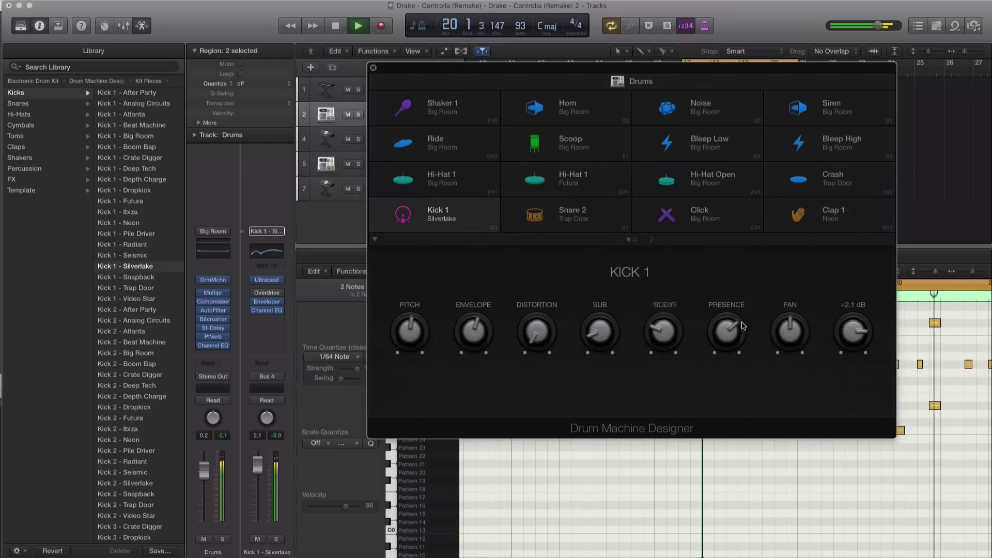
pyautogui.moveTo(724, 329); pyautogui.dragTo(726, 333)
pyautogui.moveTo(665, 330); pyautogui.dragTo(665, 312)
# Set the Silverlake kick's sub to about 29% and fine-tune its pitch and distortion.
pyautogui.moveTo(606, 328)
pyautogui.mouseDown()
pyautogui.moveTo(605, 307)
pyautogui.moveTo(595, 331)
pyautogui.mouseUp()
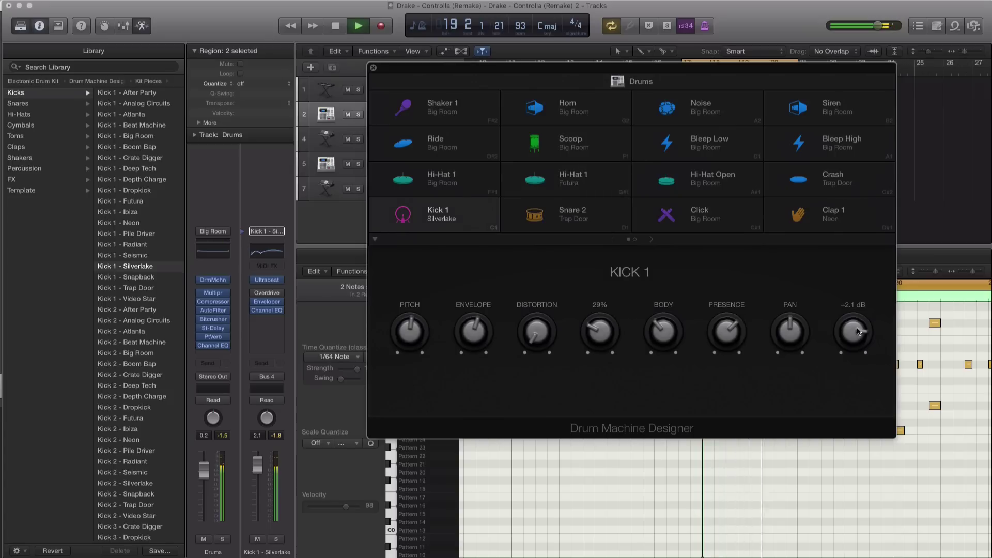
pyautogui.moveTo(417, 335); pyautogui.dragTo(414, 332)
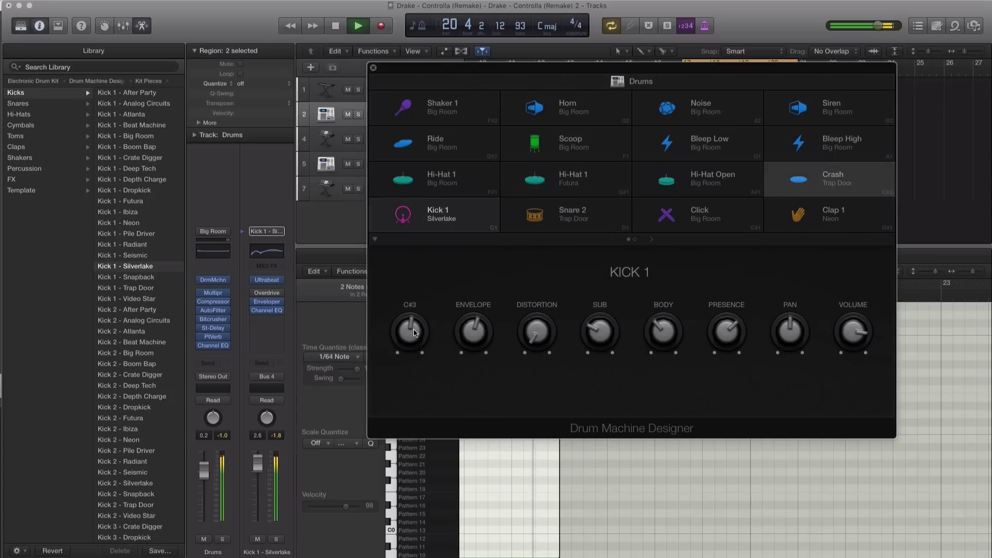
pyautogui.moveTo(536, 330); pyautogui.dragTo(536, 317)
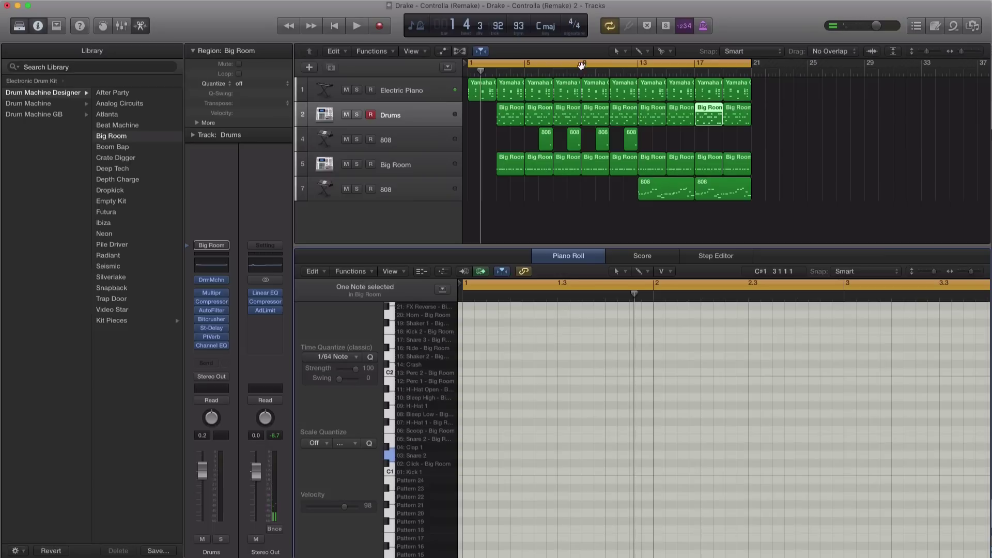
# Audition the arrangement from bars 9 and 5, set the cycle range to bars 7–13 and play it.
pyautogui.moveTo(587, 63); pyautogui.dragTo(631, 67)
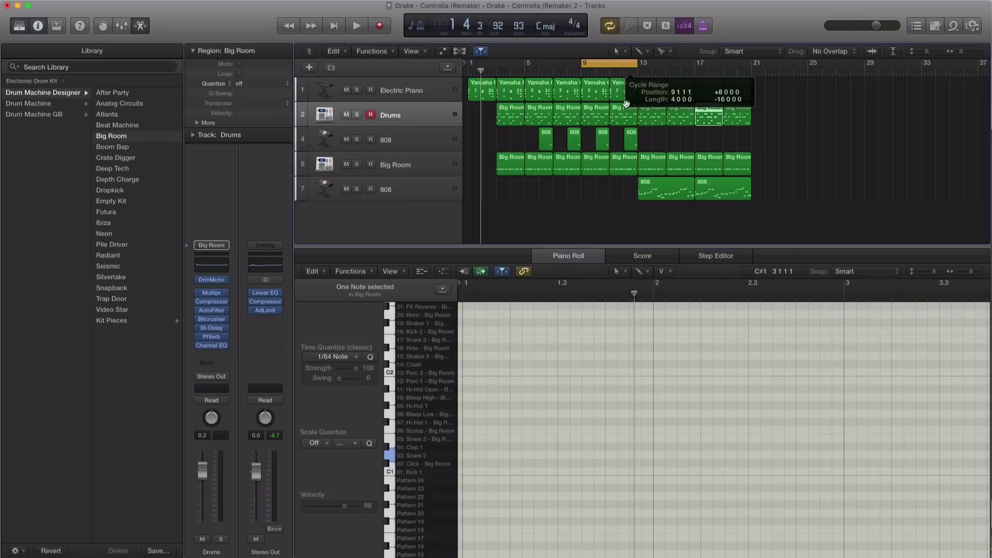
pyautogui.press('space')
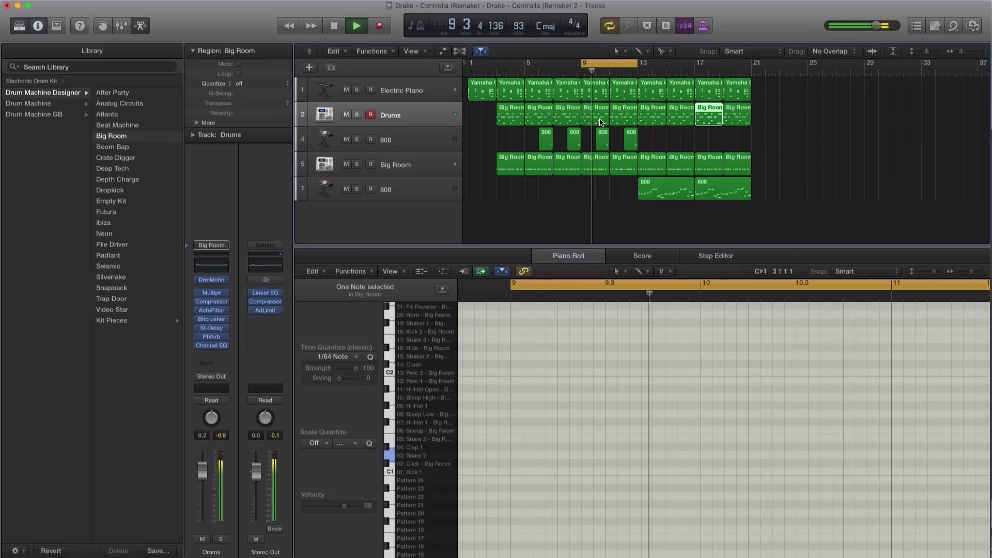
pyautogui.press('space')
pyautogui.moveTo(529, 65); pyautogui.dragTo(639, 69)
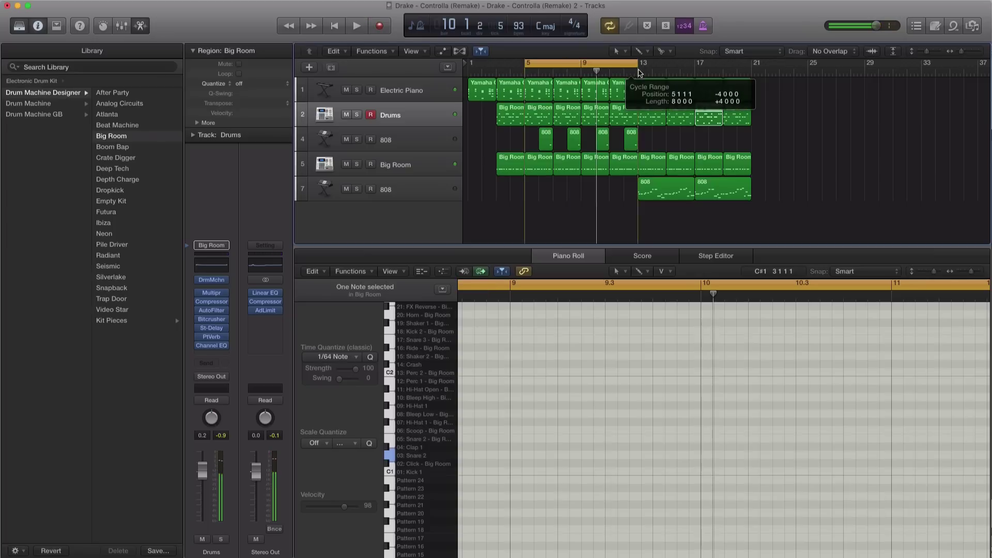
pyautogui.press('space')
pyautogui.moveTo(527, 66); pyautogui.dragTo(557, 66)
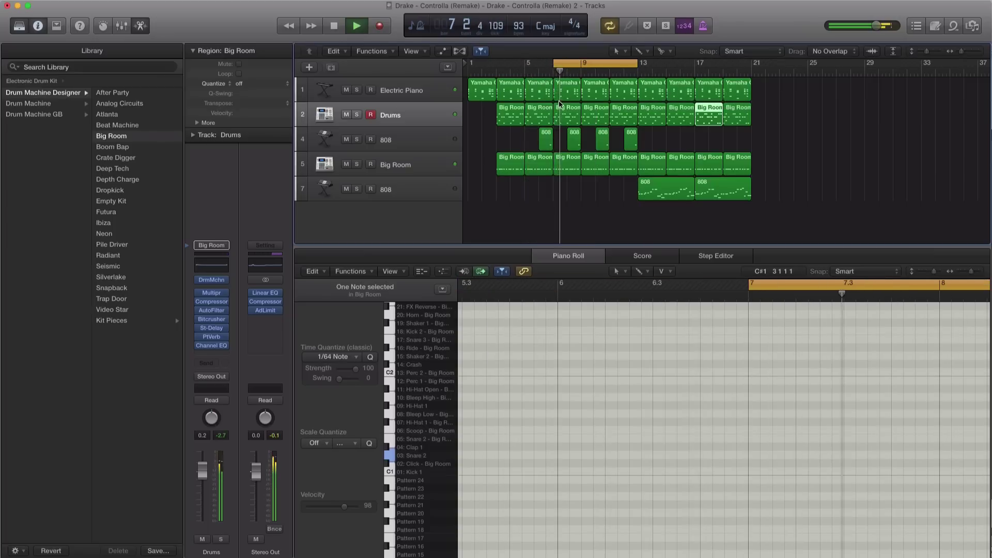
pyautogui.press('space')
# Fill out a run of four consecutive kick notes around bar 8 beat 3 in the bar 7 Drums region and play it.
pyautogui.click(569, 120)
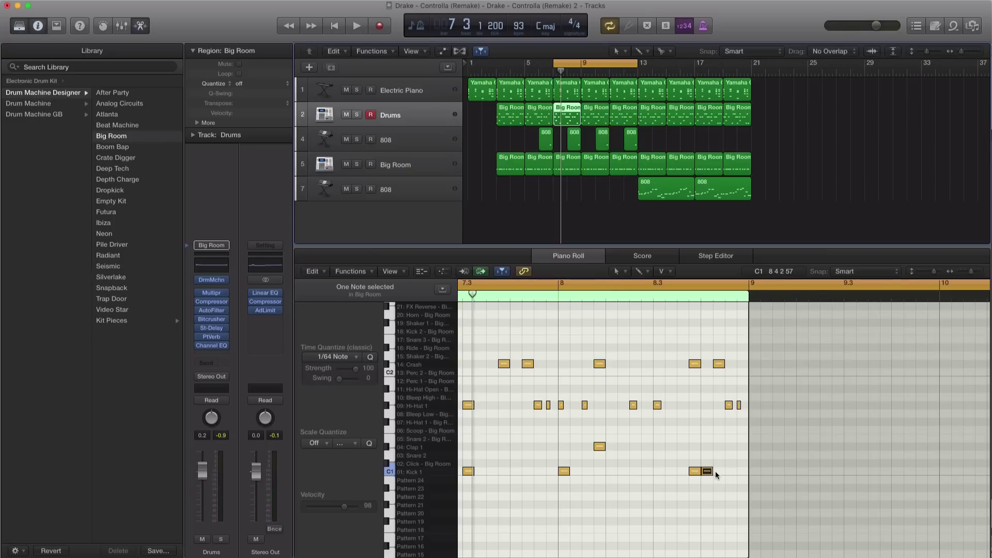
pyautogui.click(680, 472)
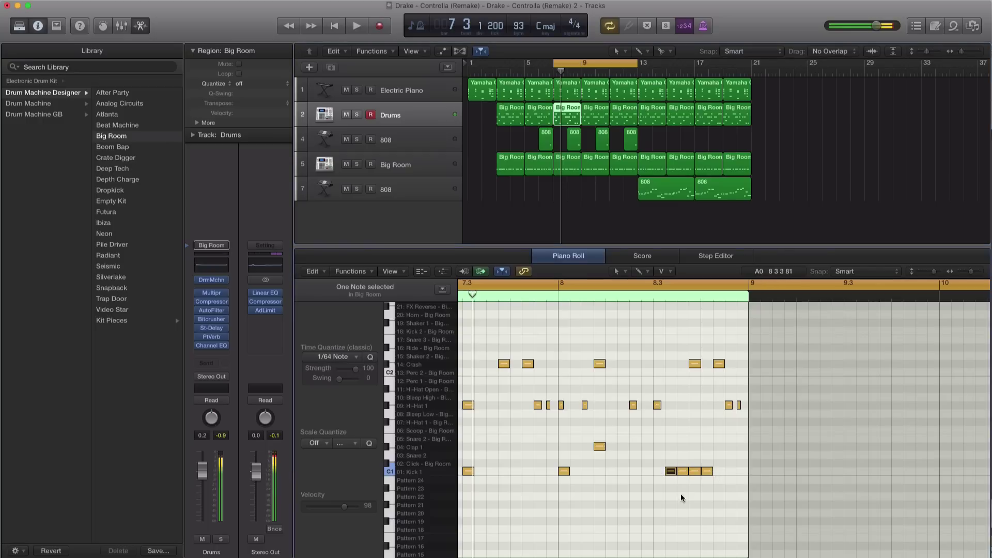
pyautogui.press('space')
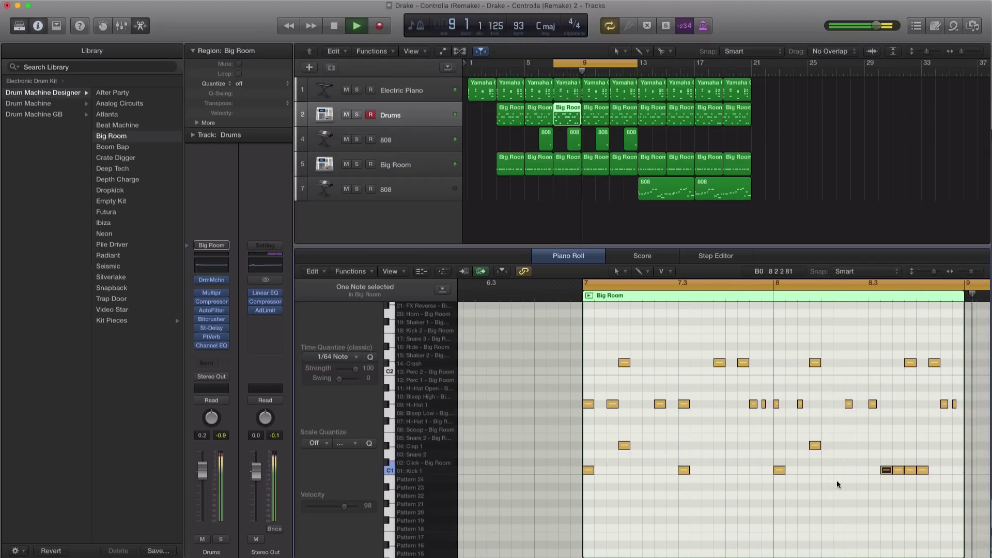
# Replace the Drums regions at bars 9 and 11 with copies of the edited bar 7 region and play the cycle.
pyautogui.click(596, 119)
pyautogui.press('Delete')
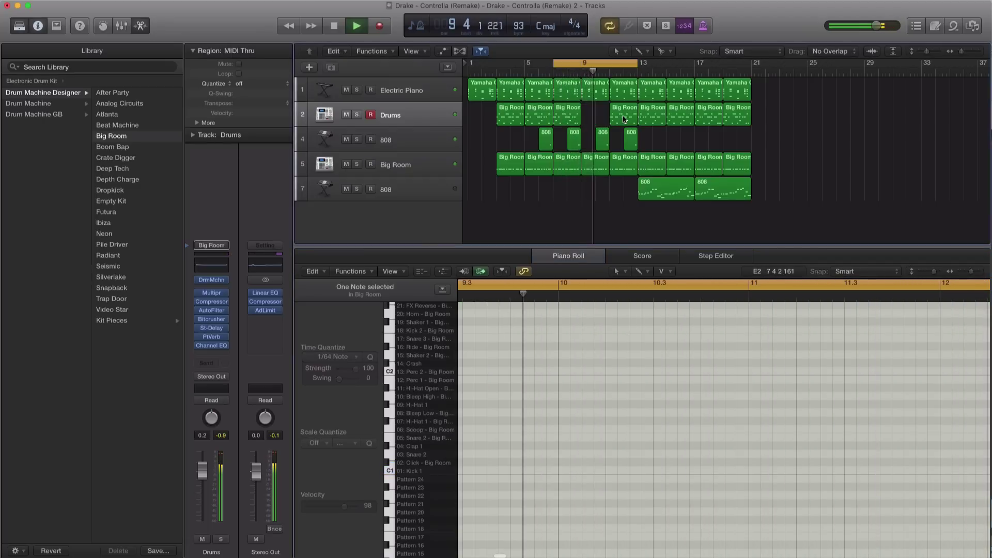
pyautogui.click(624, 119)
pyautogui.press('Delete')
pyautogui.moveTo(570, 120); pyautogui.dragTo(602, 121)
pyautogui.press('space')
pyautogui.press('space')
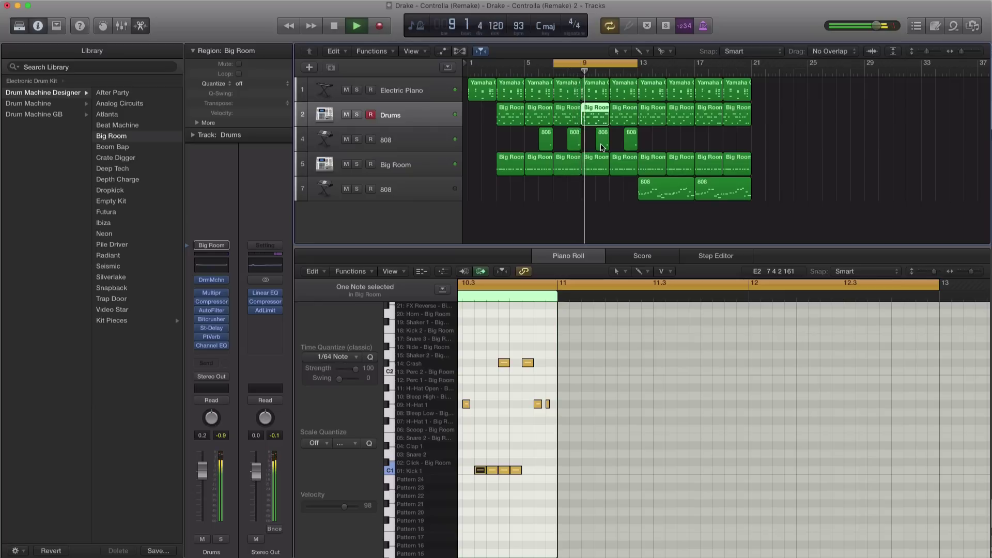
# Turn off the cycle, swap the library and piano roll for the mixer with taller tracks, and play the whole arrangement from bar 1.
pyautogui.moveTo(614, 64); pyautogui.dragTo(699, 69)
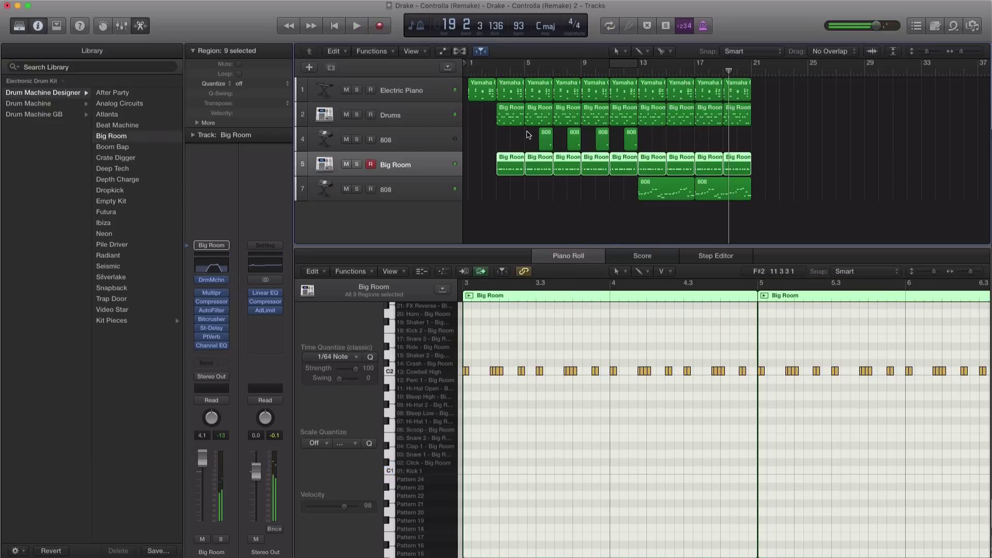
pyautogui.press('Return')
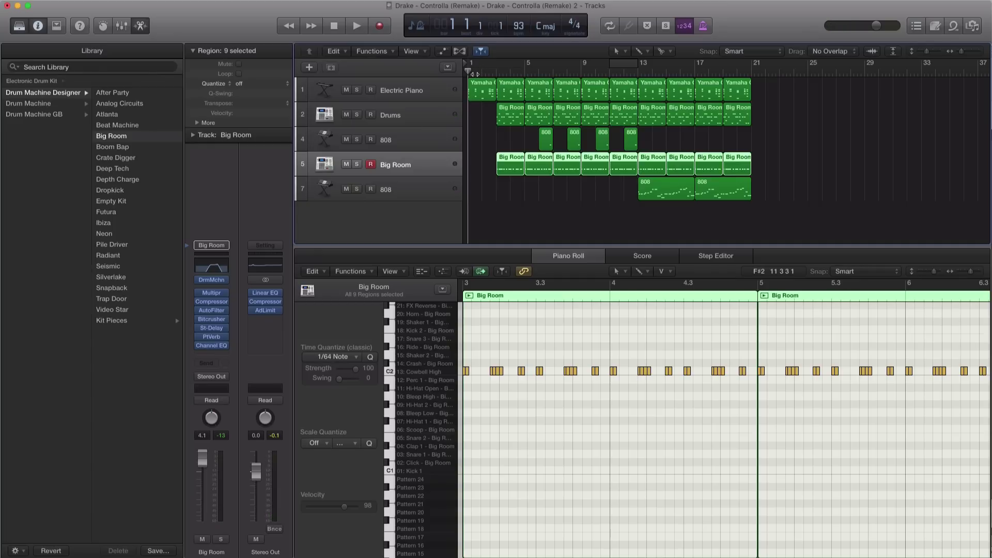
pyautogui.click(20, 27)
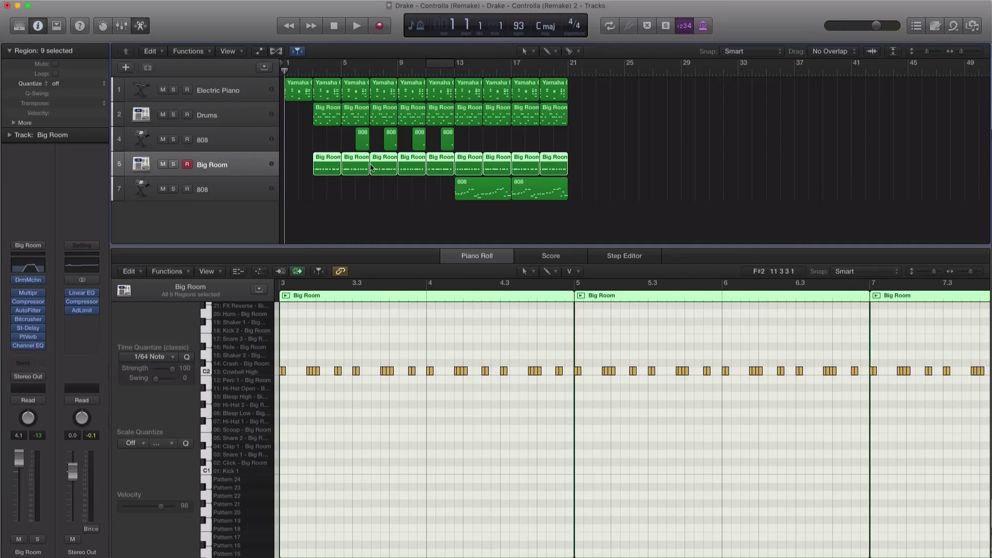
pyautogui.press('x')
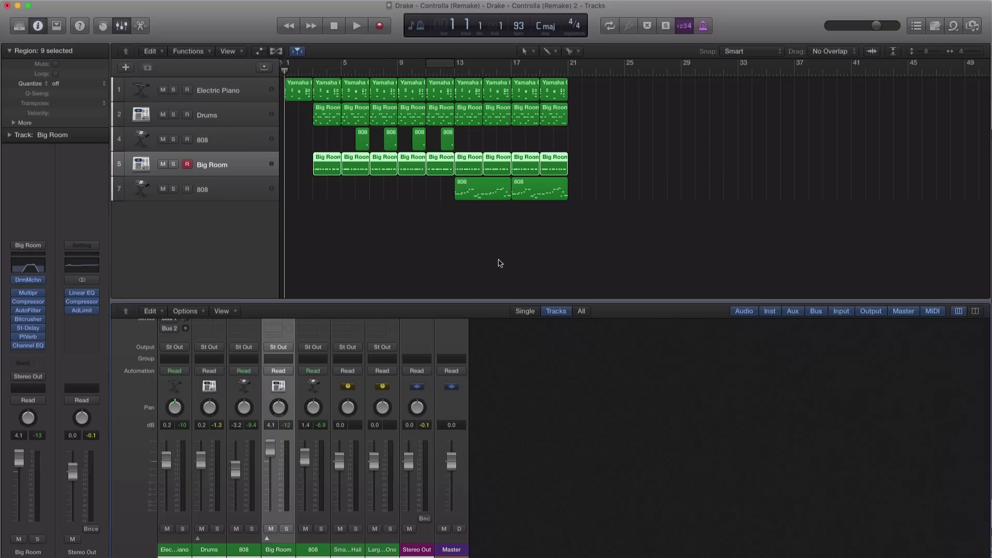
pyautogui.press('super+Down')
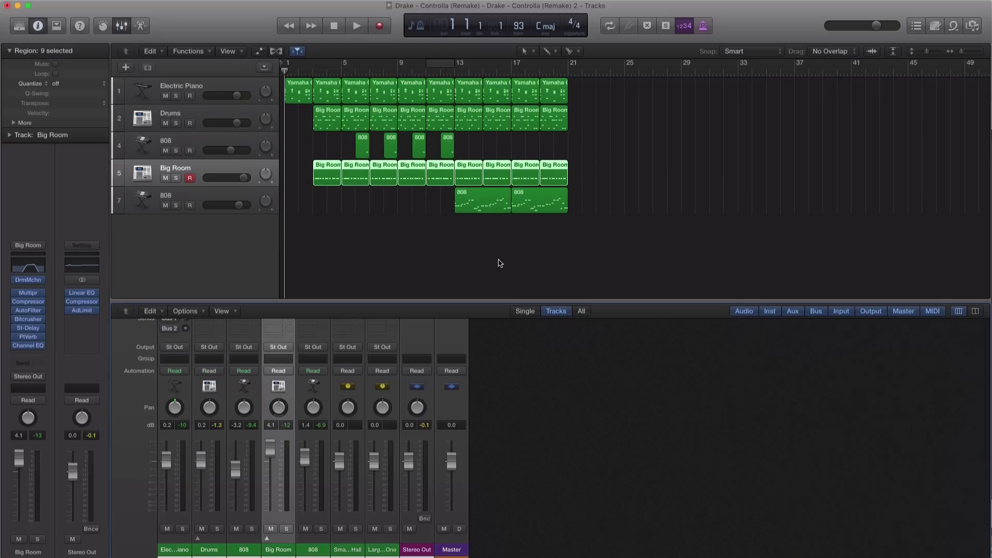
pyautogui.press('space')
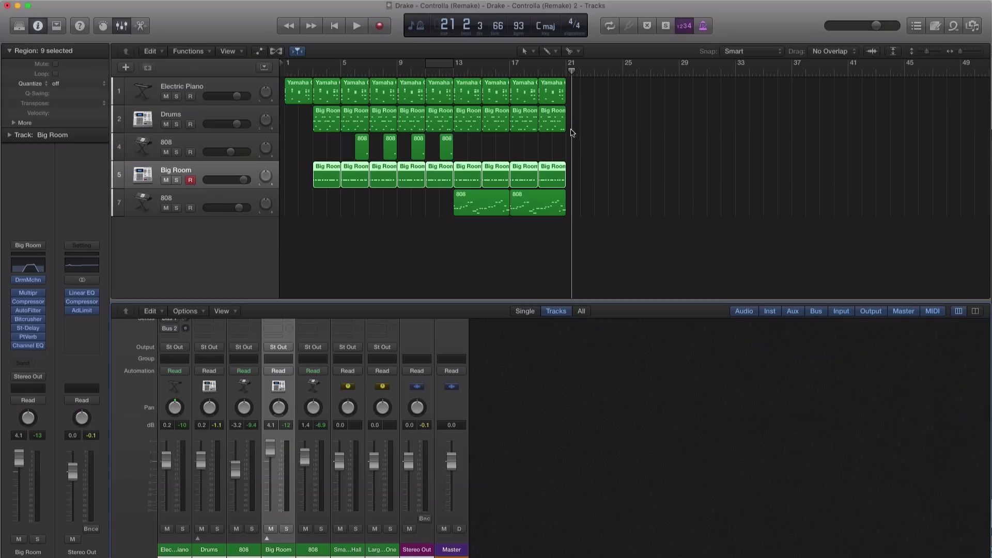
# Select the regions on all tracks from bar 5 to bar 21.
pyautogui.moveTo(609, 252); pyautogui.dragTo(320, 86)
pyautogui.moveTo(613, 239); pyautogui.dragTo(355, 93)
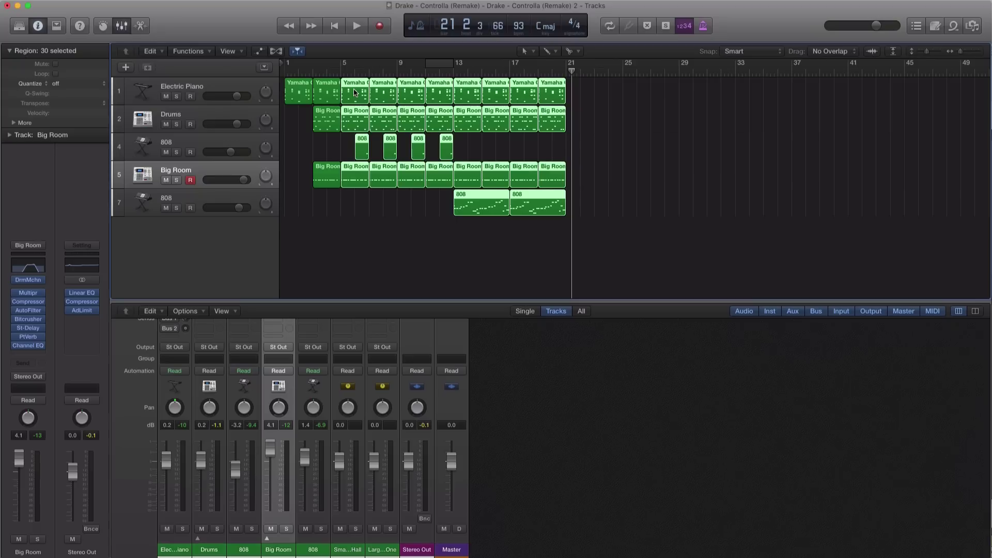